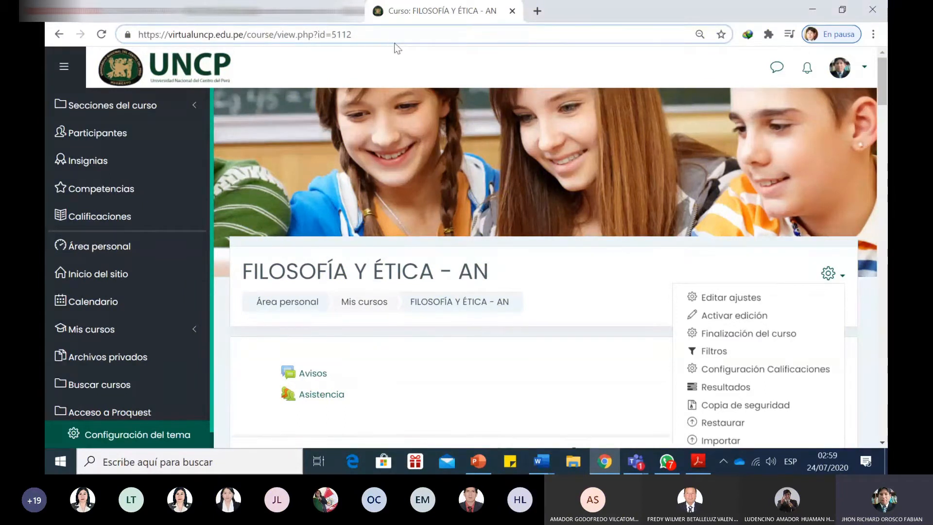
Open the FILOSOFÍA Y ÉTICA - AN course from the course list and turn on its editing mode.
click(154, 331)
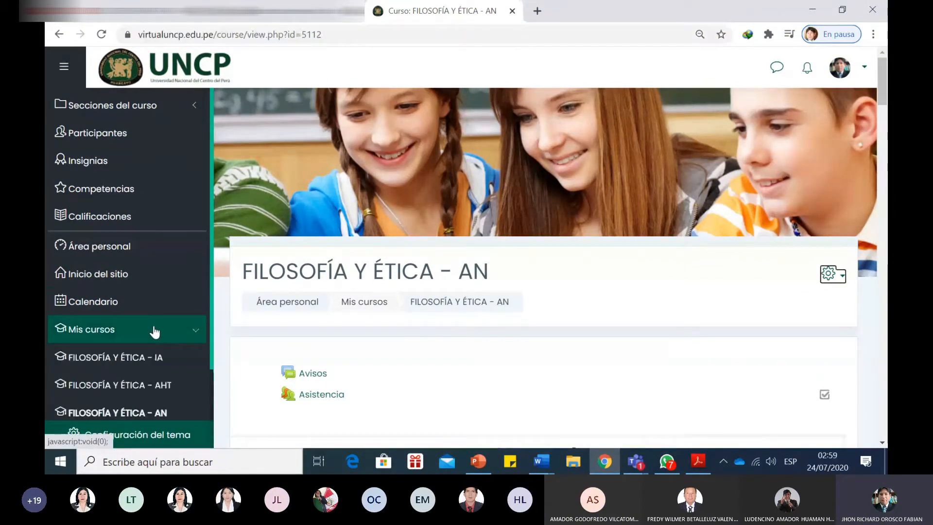
scroll(154, 332, down, 2)
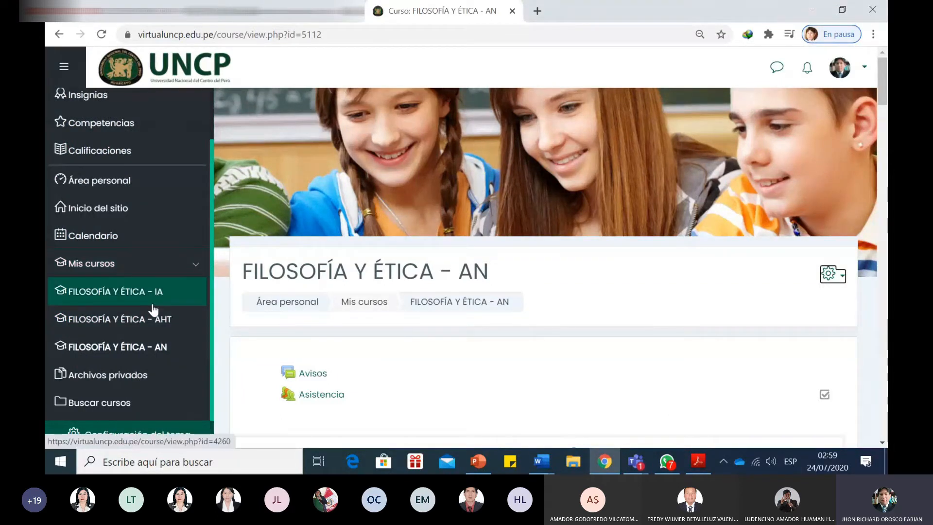
click(153, 351)
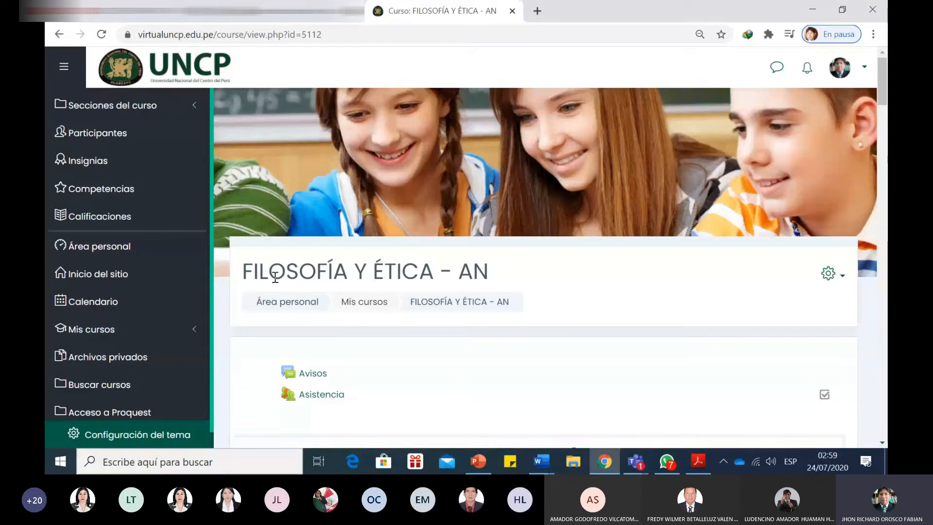
click(841, 278)
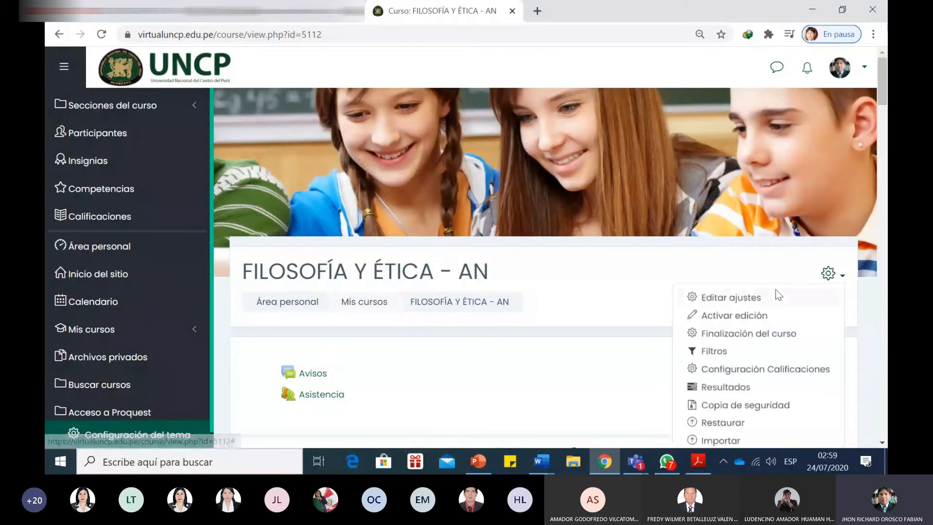
click(746, 319)
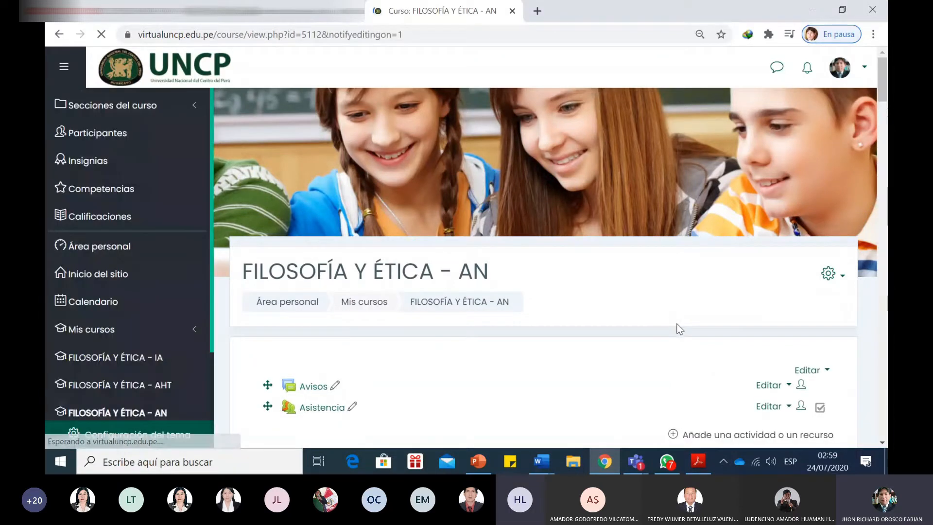
Add a new Cuestionario activity to the Tema 13 section of the course.
scroll(675, 325, down, 6)
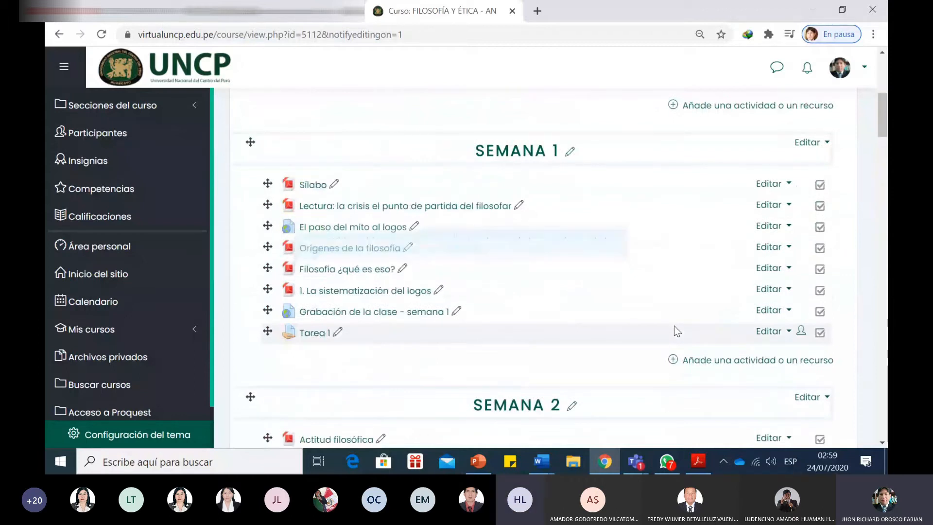
scroll(674, 327, down, 3)
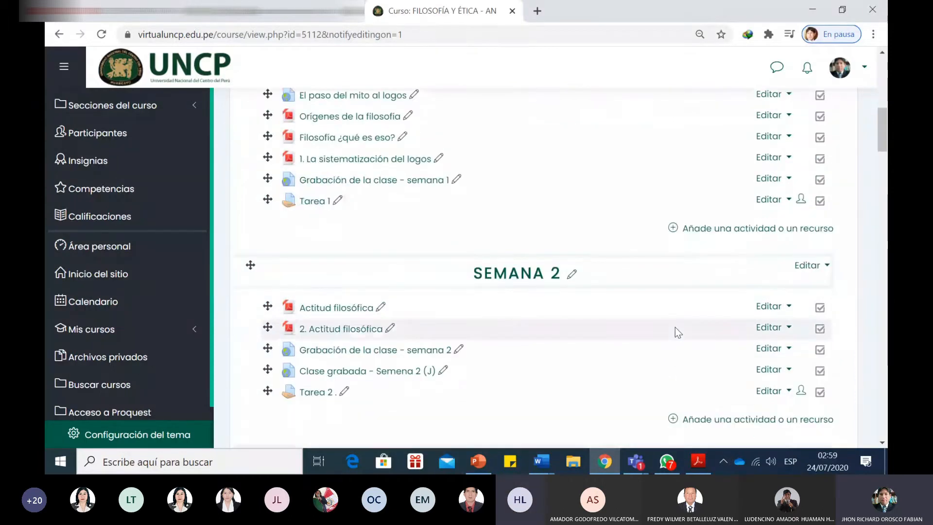
scroll(675, 328, down, 18)
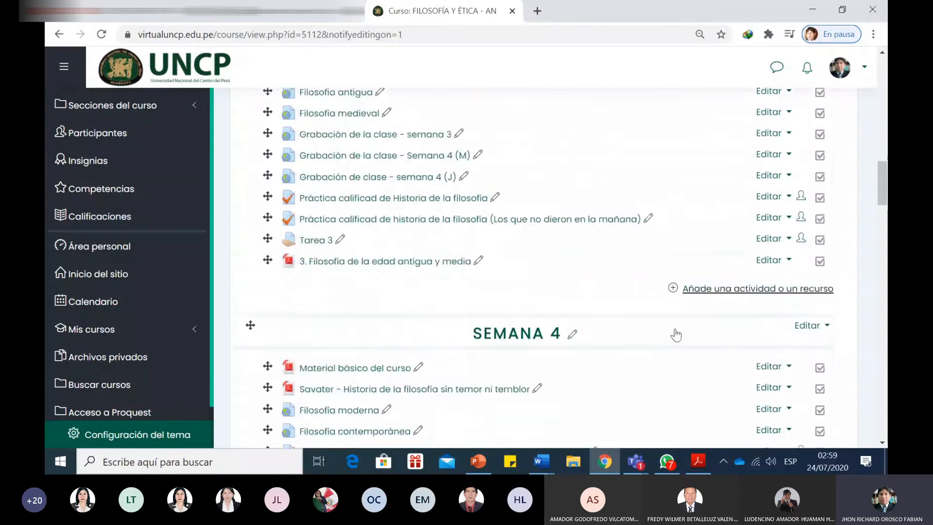
scroll(675, 330, down, 20)
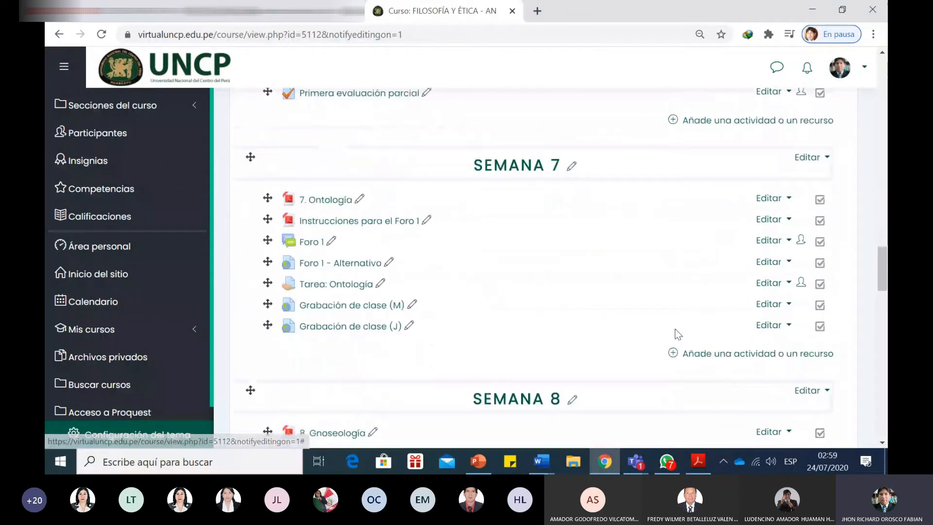
scroll(674, 329, down, 10)
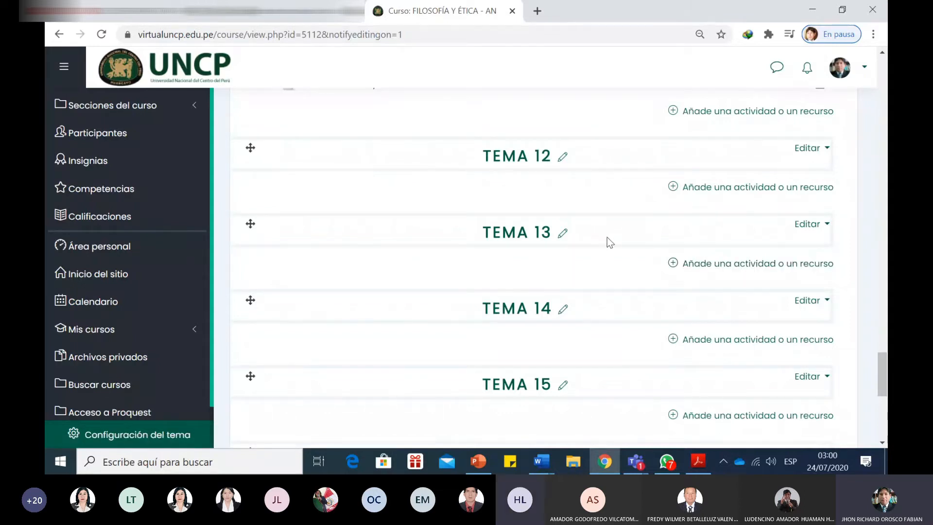
click(750, 267)
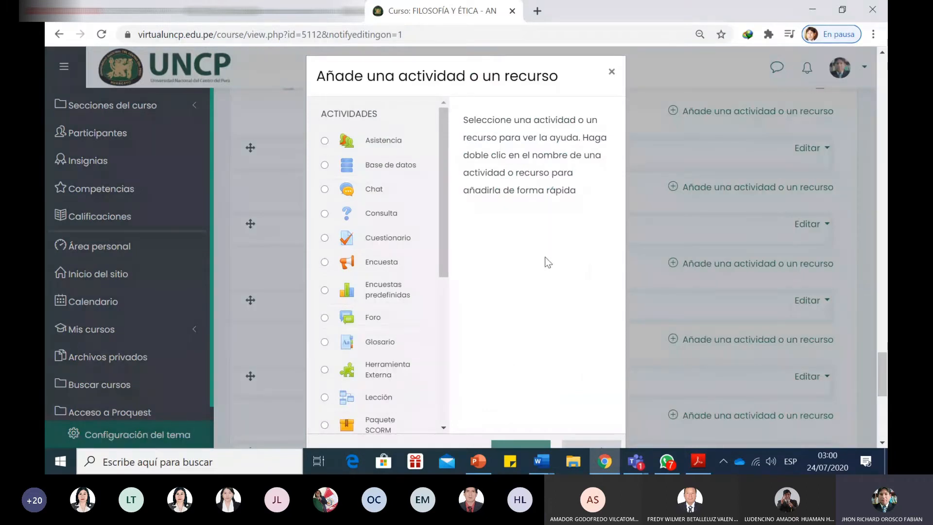
scroll(444, 167, down, 1)
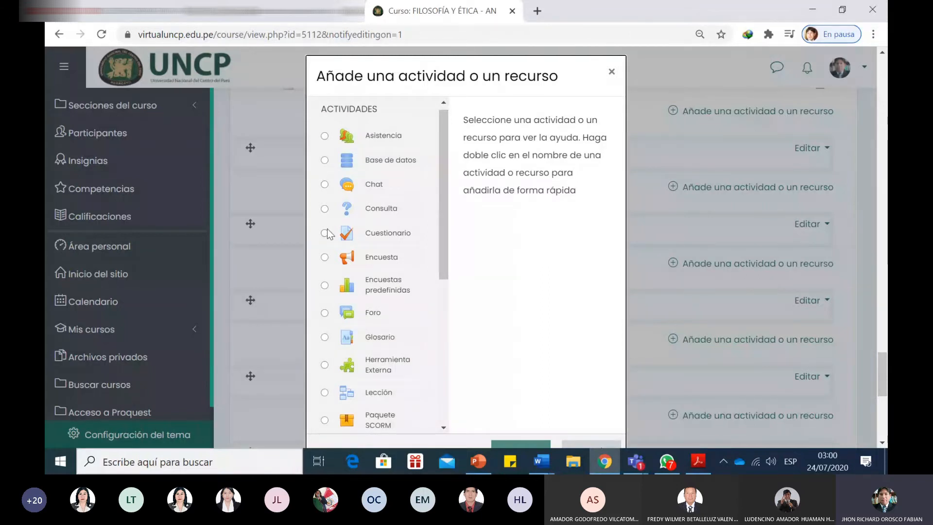
click(429, 233)
scroll(510, 316, down, 3)
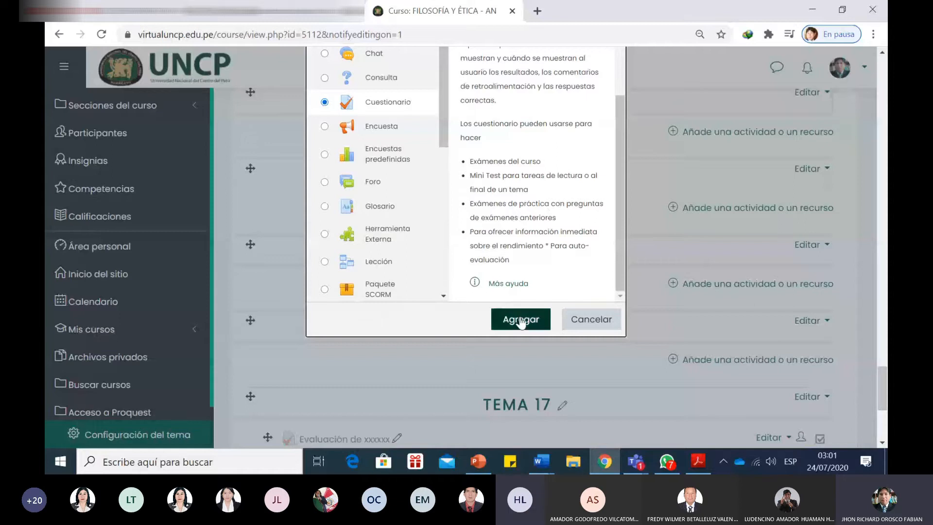
click(520, 321)
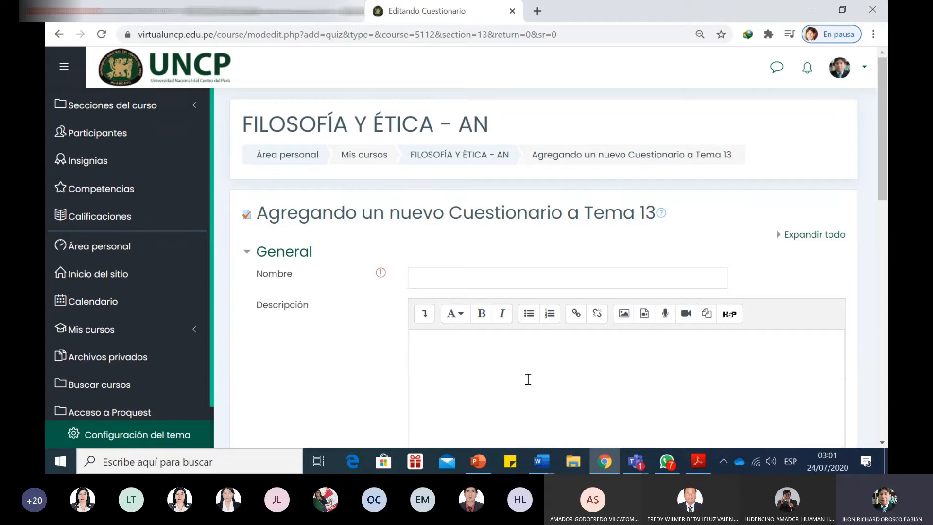
Name the new quiz "Práctica de APA Séptima edición".
scroll(527, 379, down, 2)
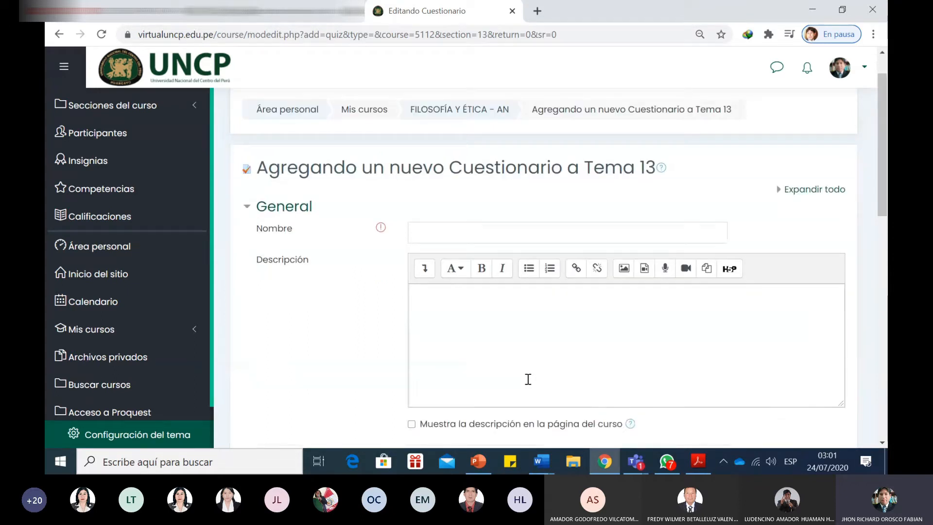
scroll(516, 340, down, 2)
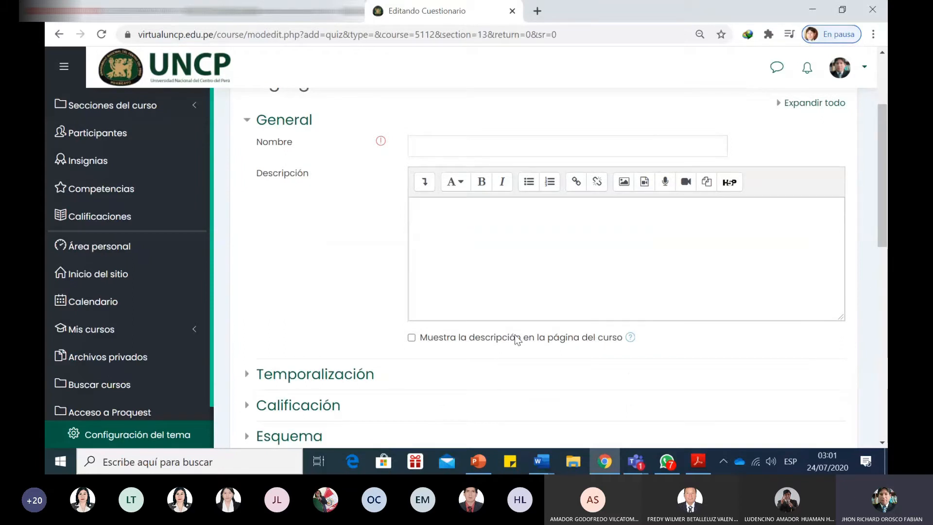
scroll(518, 339, down, 1)
scroll(516, 339, down, 1)
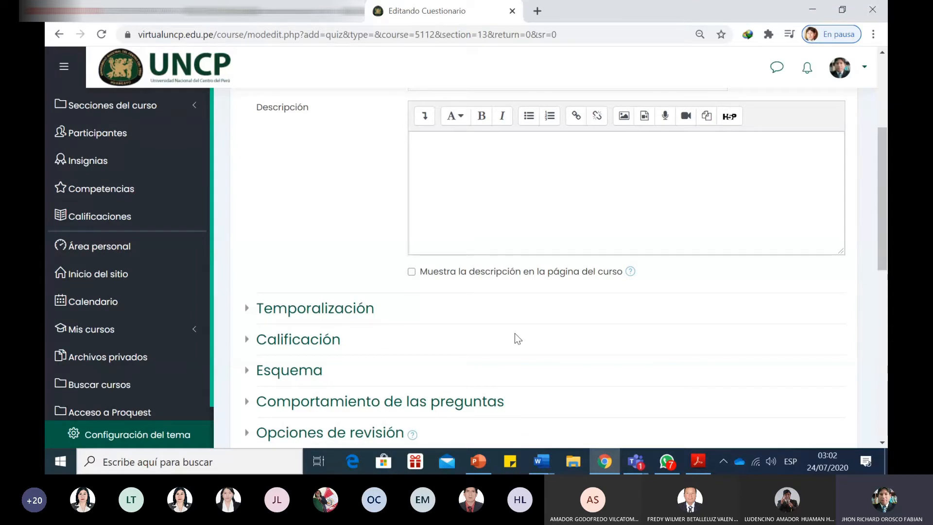
scroll(514, 334, up, 5)
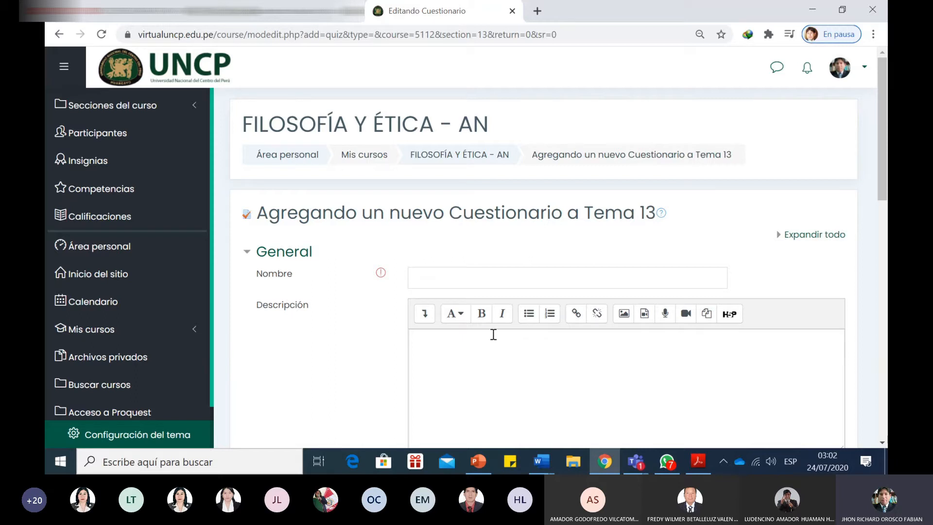
click(483, 283)
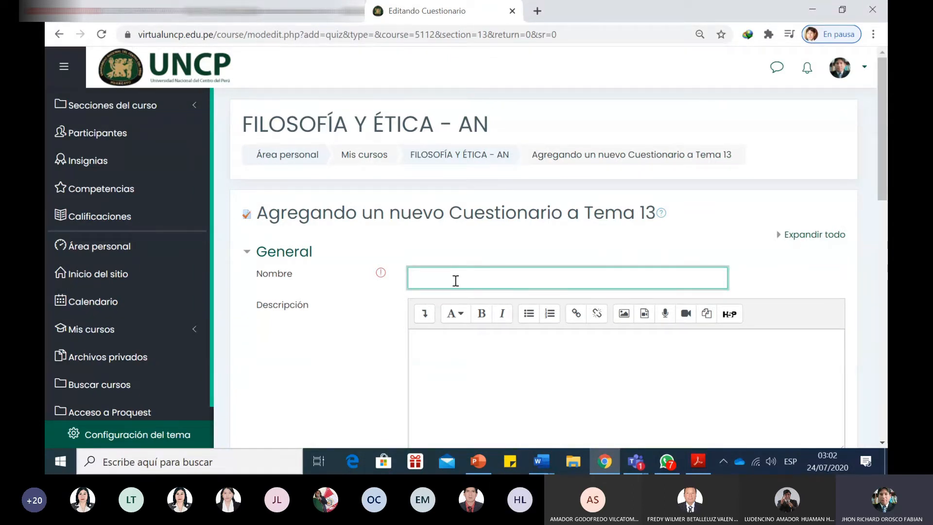
text(Práctica de APA )
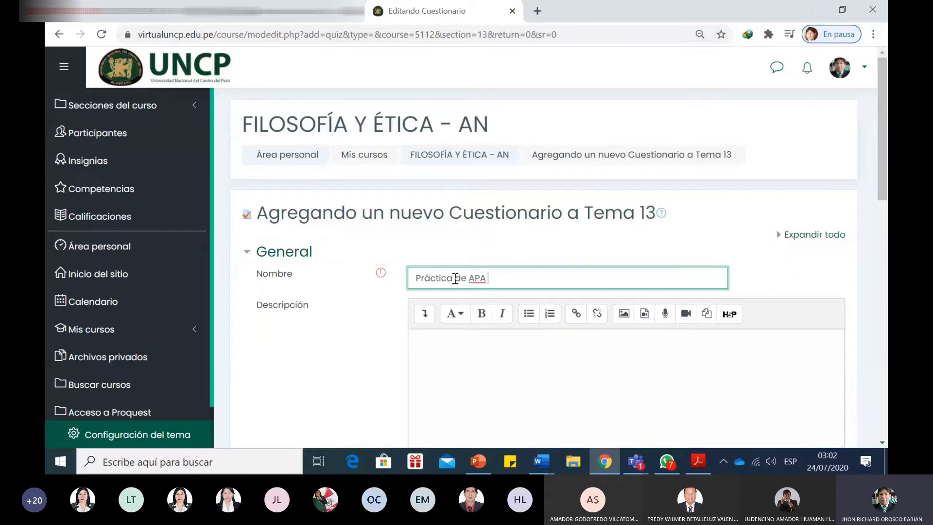
text(Séptom)
key(BackSpace)
key(BackSpace)
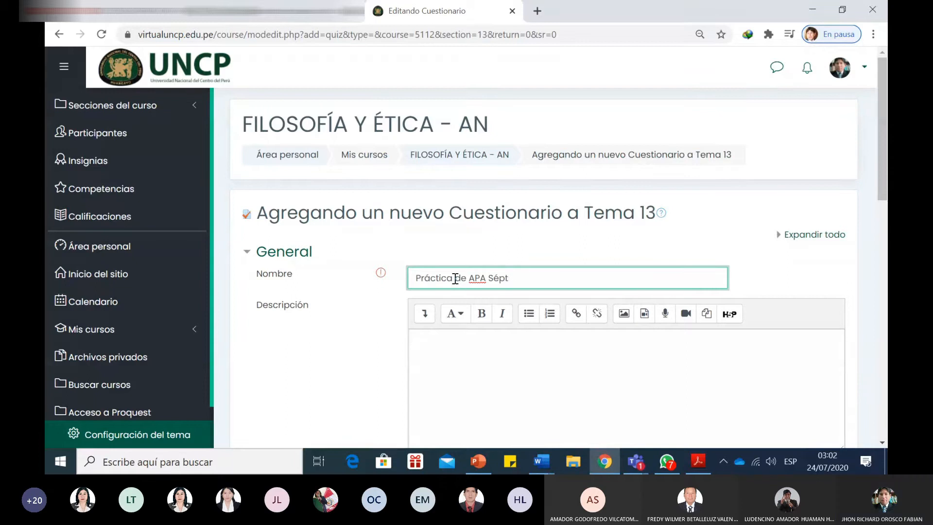
text(ima edic)
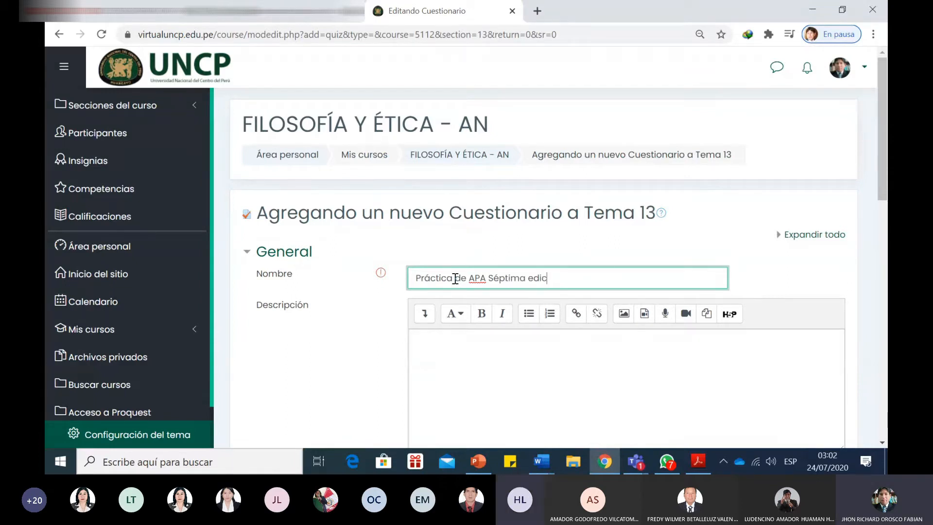
text(ión)
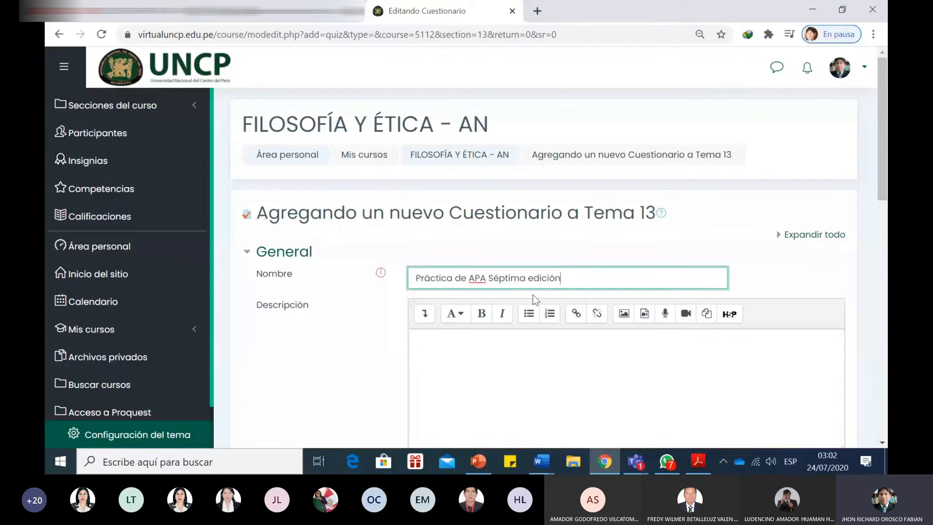
Enter the quiz description "Desarrolle las preguntas." and correct the spelling of its first word.
click(514, 356)
scroll(501, 335, down, 1)
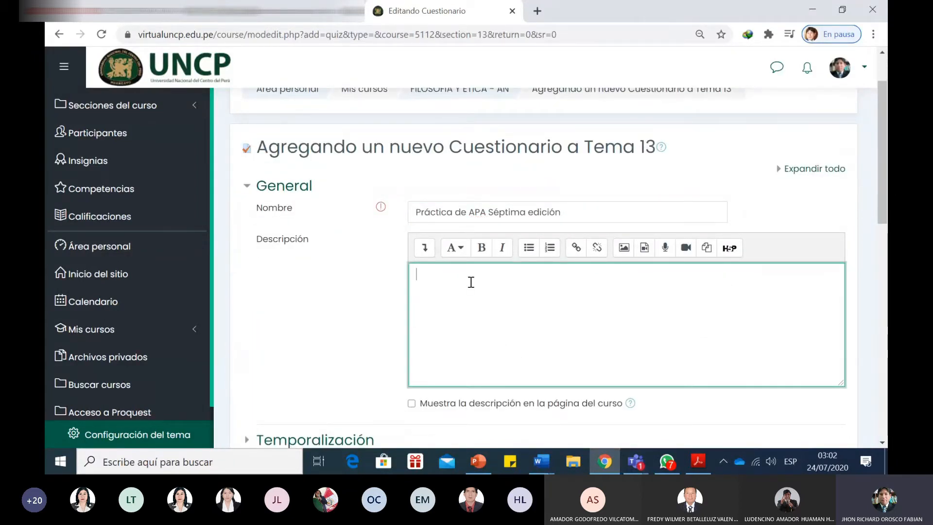
text(Des)
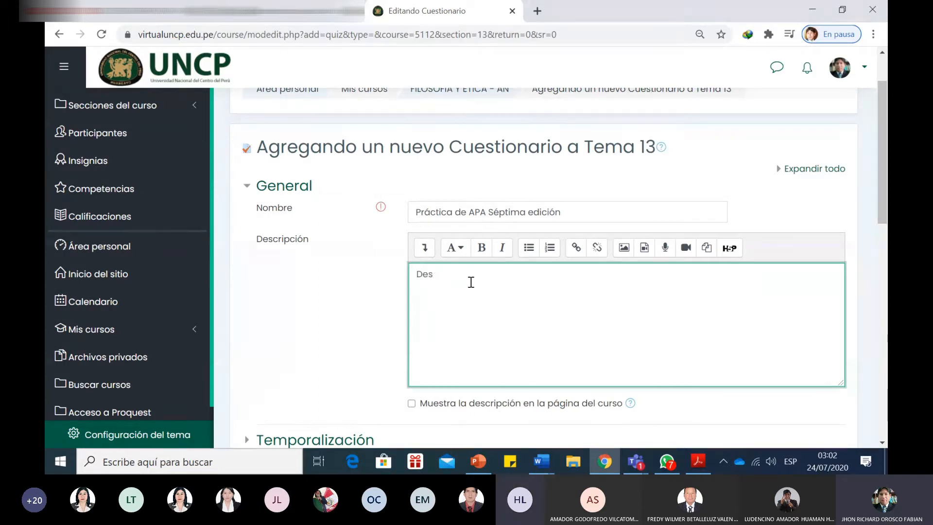
text(arrolle to)
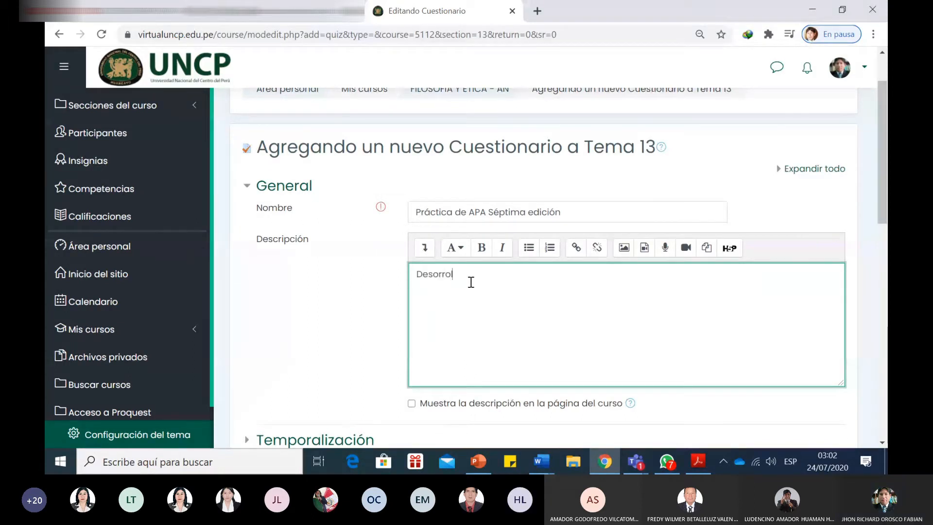
key(BackSpace)
key(BackSpace)
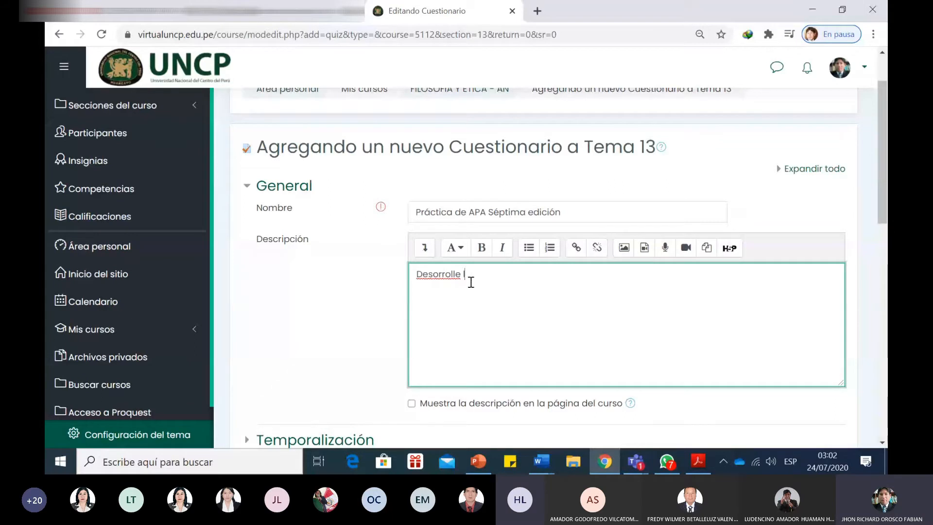
text(las preguntas.)
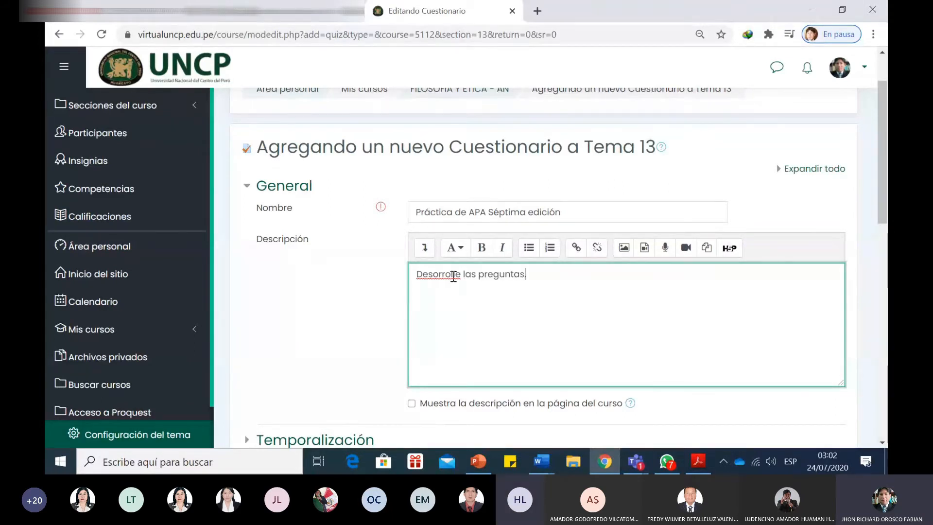
right_click(450, 277)
click(489, 85)
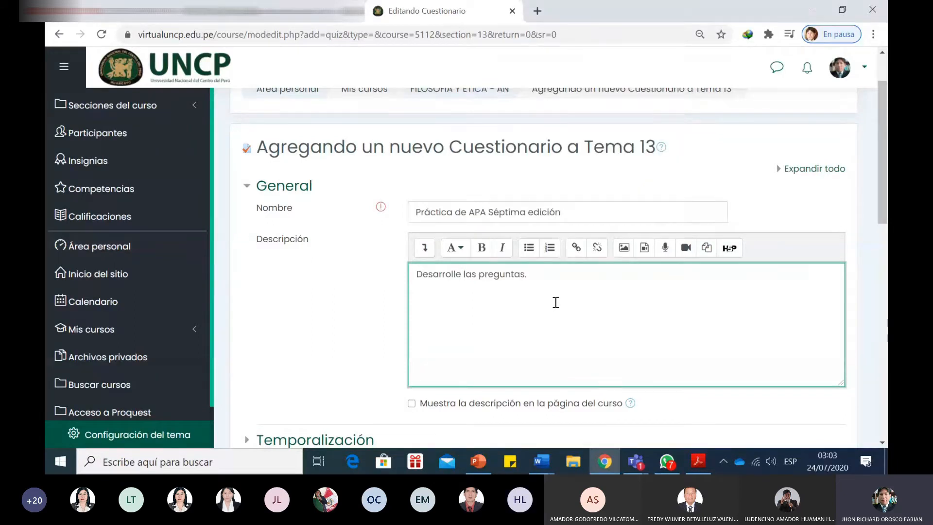
Review the quiz's name and description and the collapsed settings sections below them.
scroll(555, 306, down, 1)
scroll(555, 306, down, 2)
drag(561, 146, 412, 155)
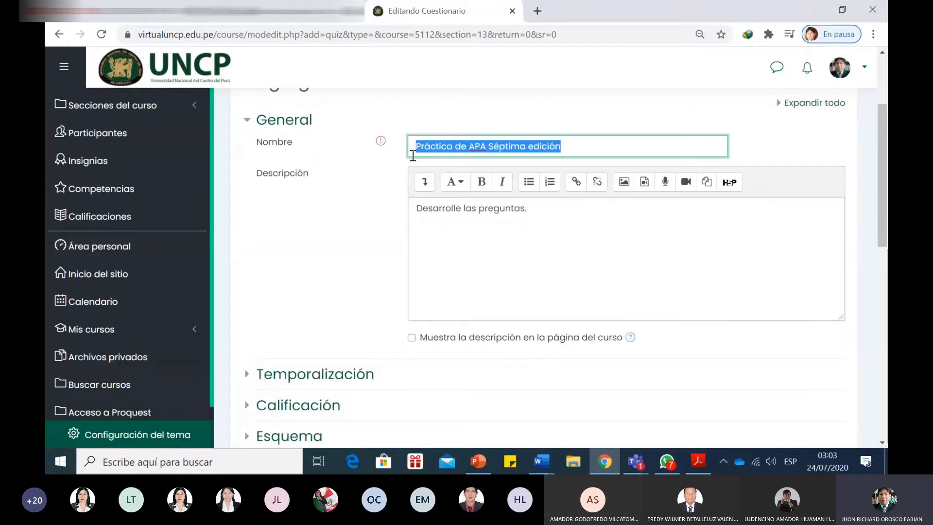
click(553, 241)
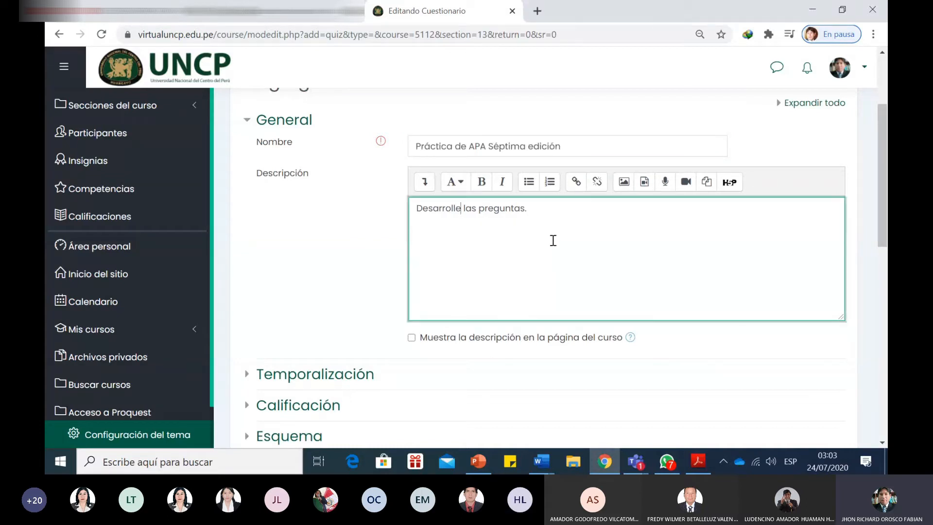
drag(530, 209, 421, 208)
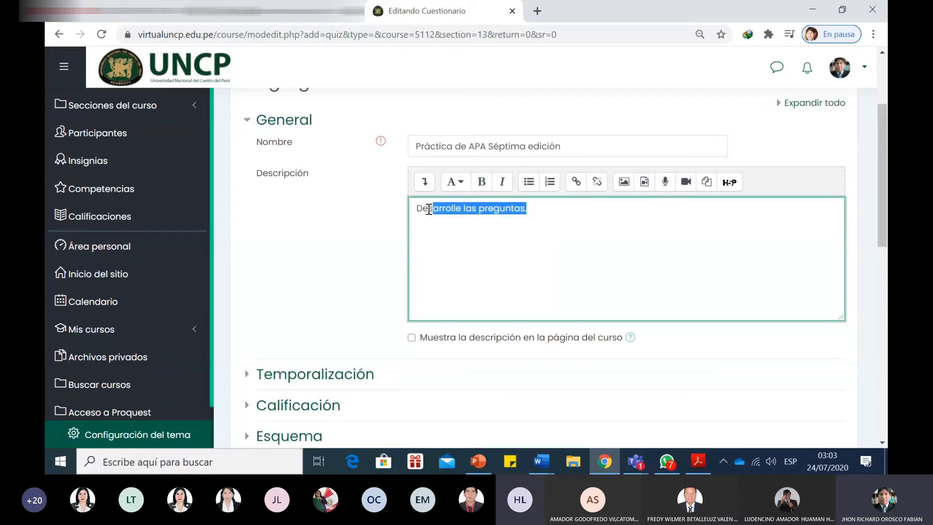
click(515, 249)
scroll(515, 249, down, 3)
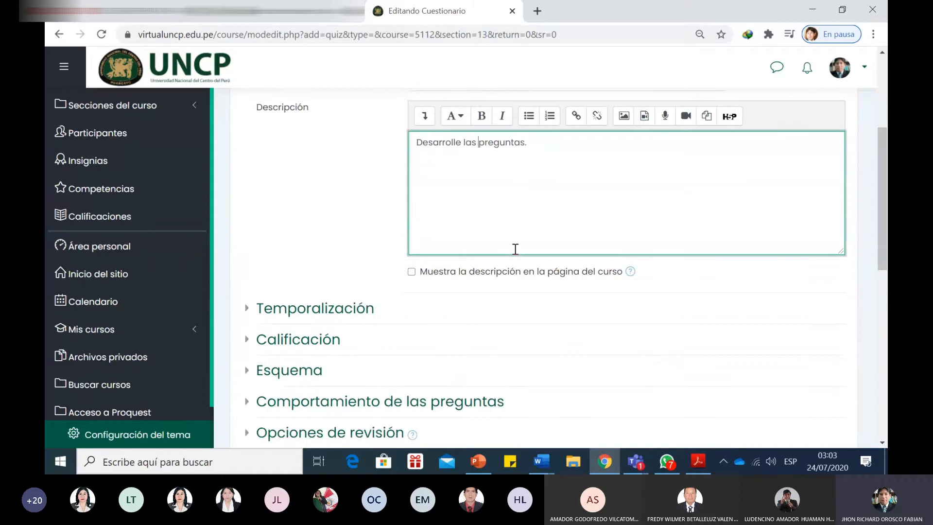
scroll(384, 245, up, 5)
scroll(377, 241, up, 2)
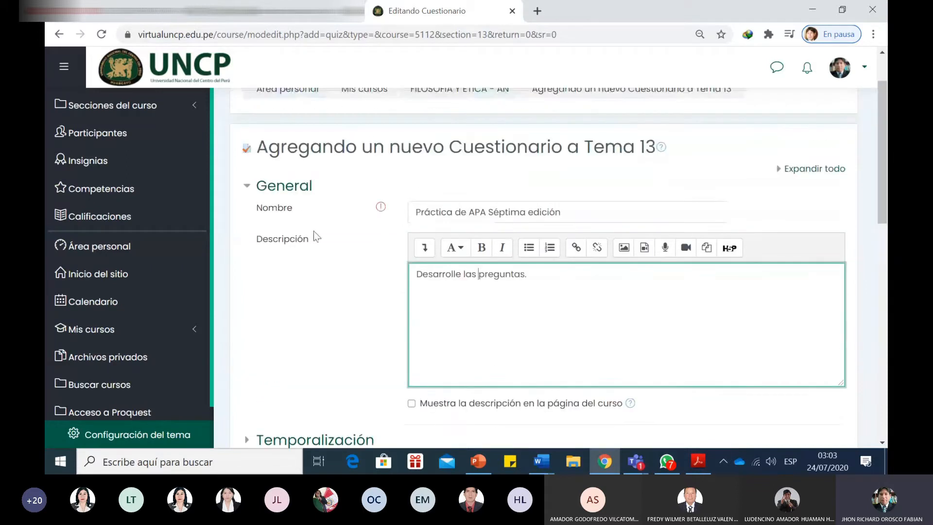
scroll(282, 291, down, 3)
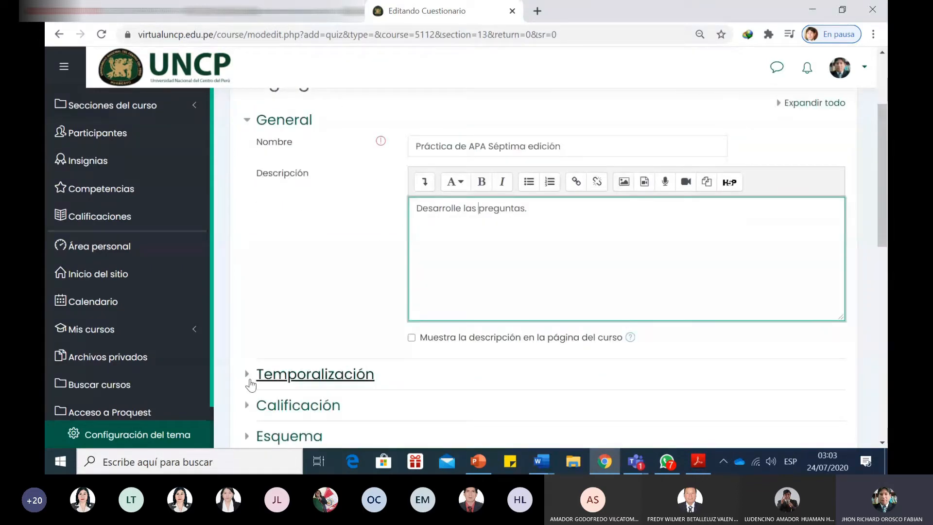
Check the quiz's name and description once more in the General section, and collapse that section.
scroll(273, 262, up, 3)
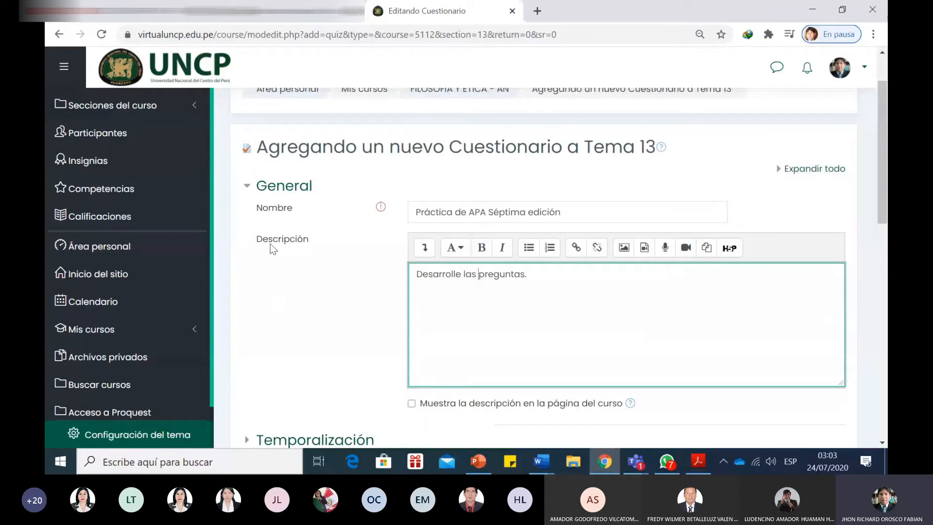
click(247, 187)
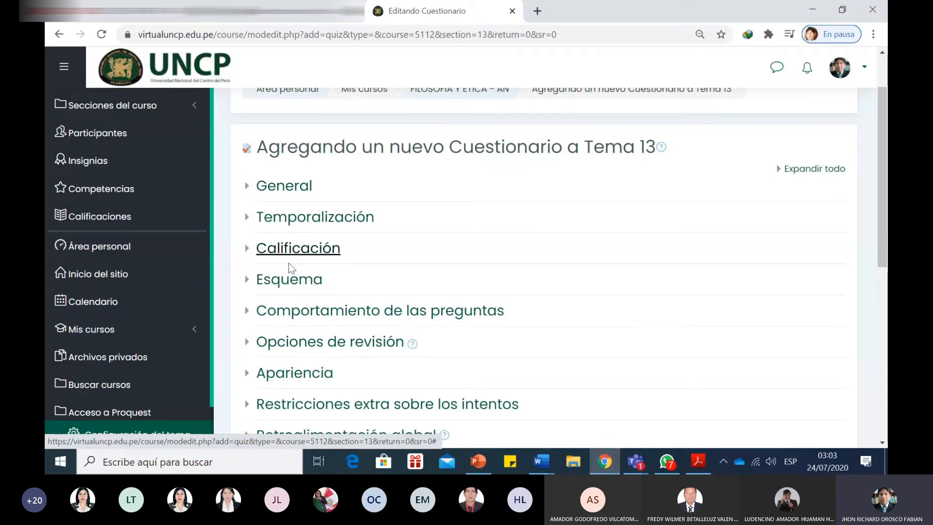
click(251, 188)
drag(412, 212, 597, 212)
click(549, 292)
scroll(549, 291, down, 1)
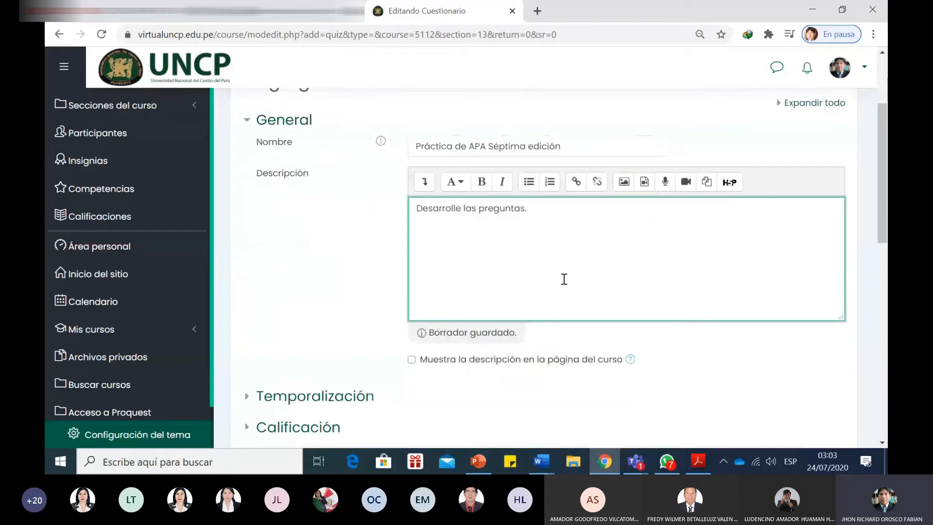
drag(558, 254, 474, 256)
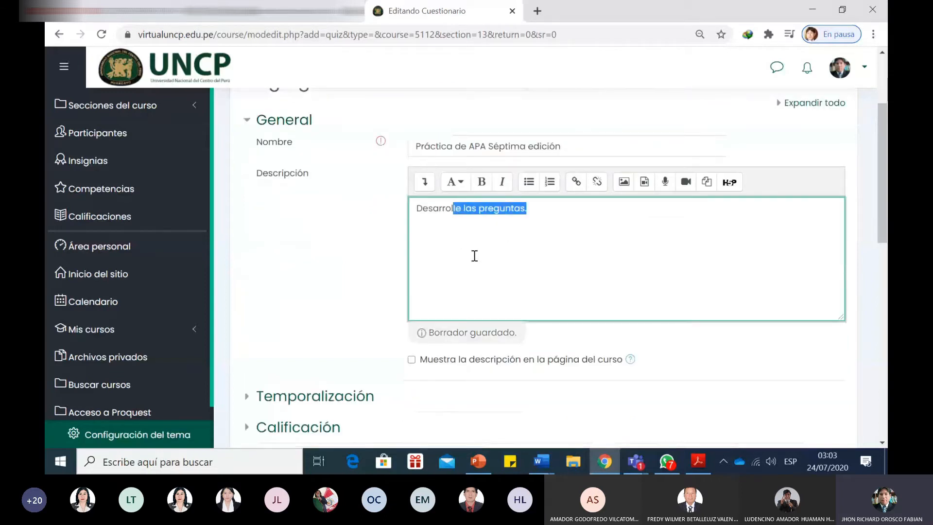
click(431, 239)
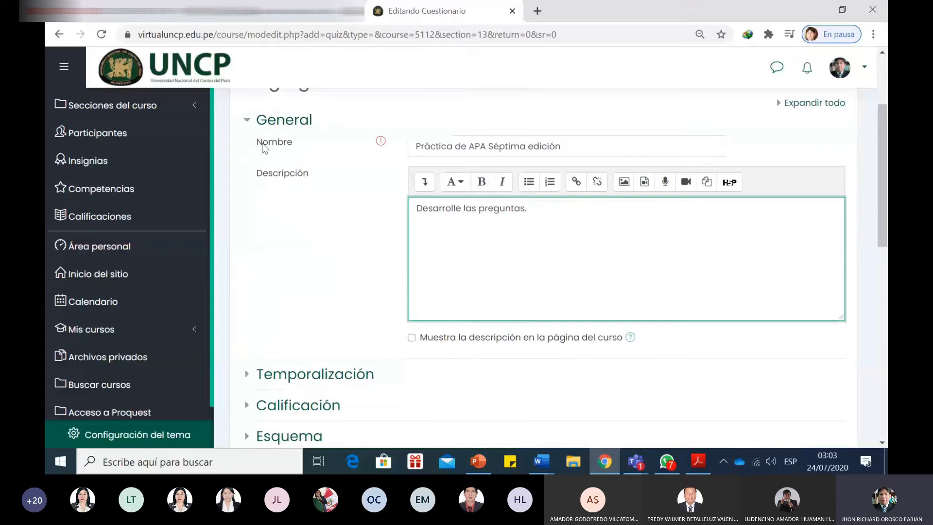
click(247, 122)
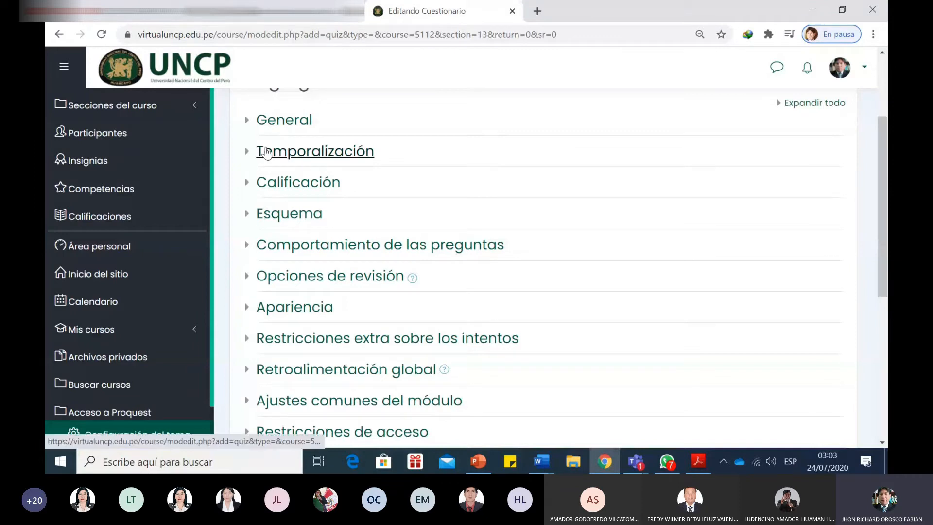
Enable both the opening and the closing date of the quiz in the Temporalización section.
click(266, 153)
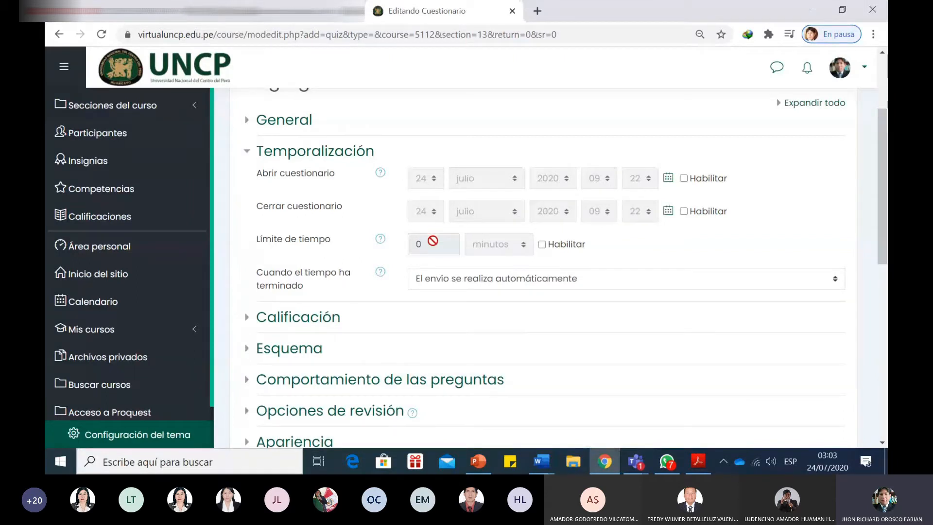
scroll(432, 240, up, 1)
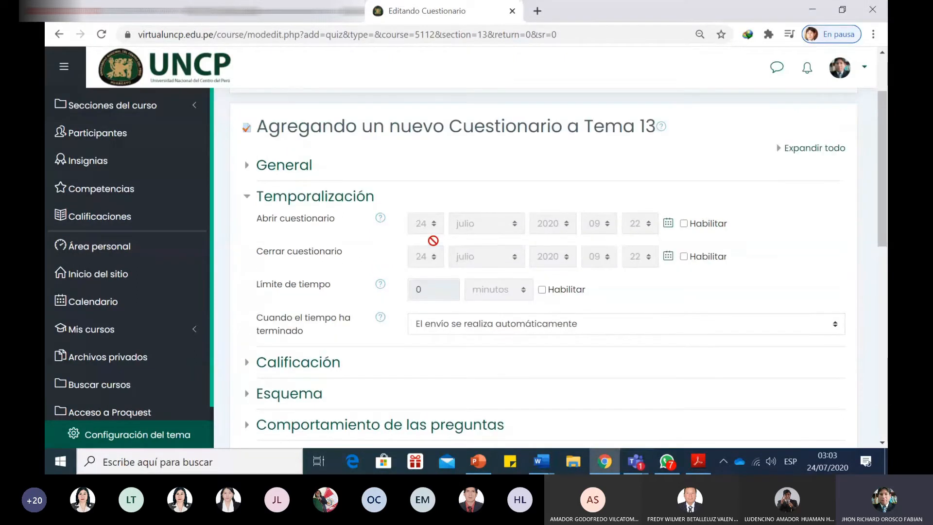
scroll(433, 240, up, 1)
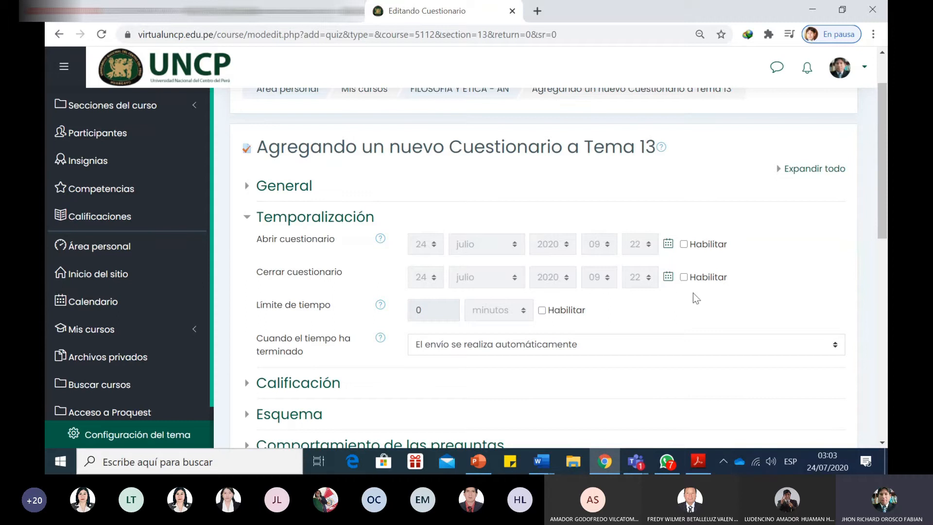
click(684, 244)
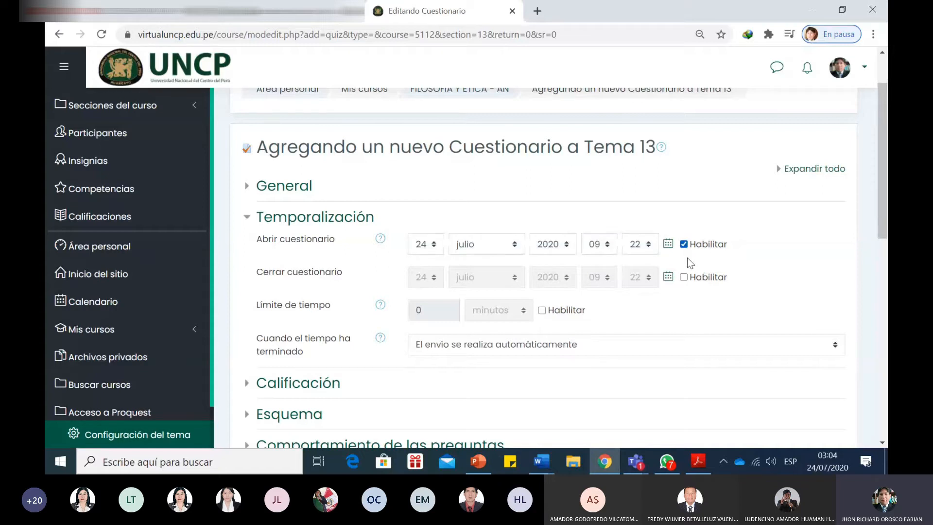
click(684, 278)
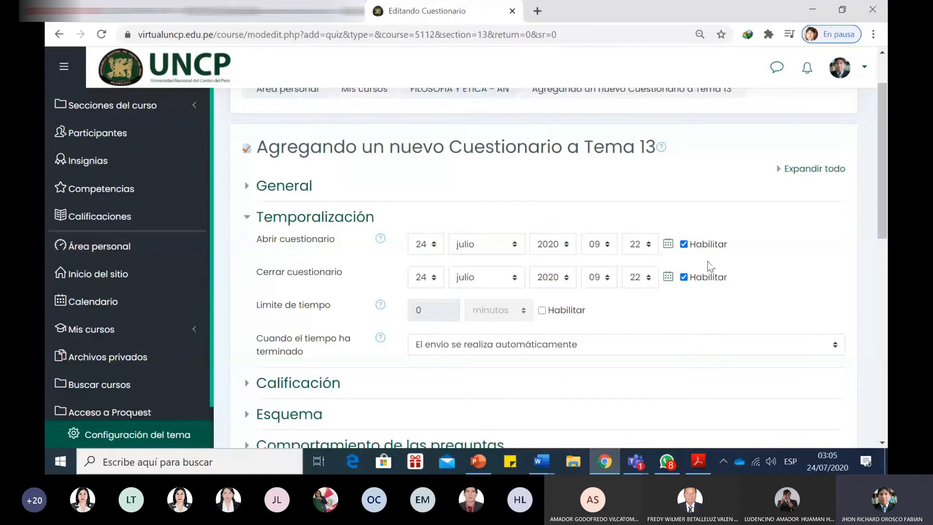
Set the quiz's opening time to 10:00 and its closing time to 23:59.
click(611, 246)
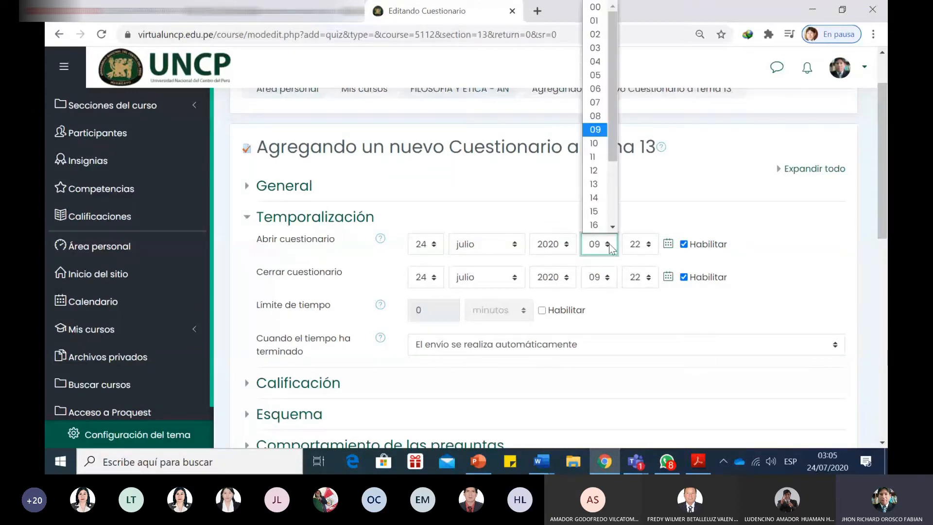
click(594, 142)
click(640, 244)
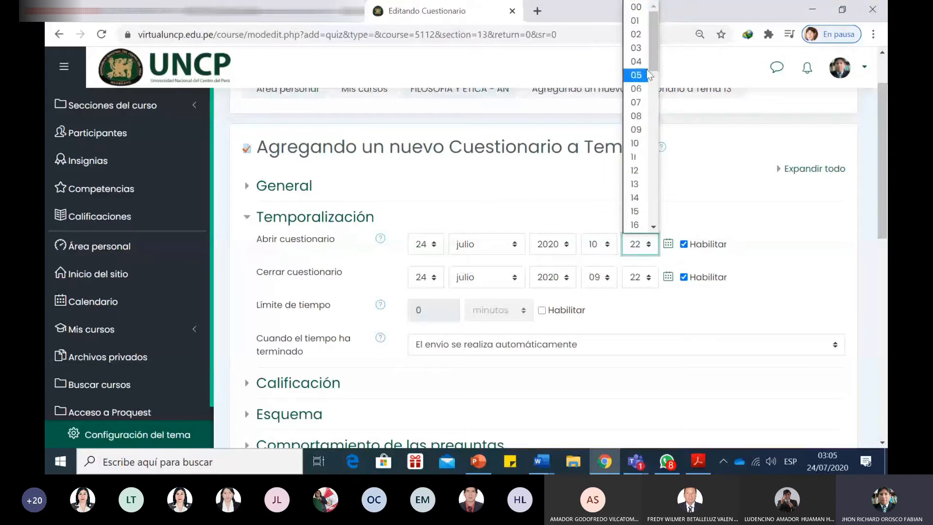
click(636, 6)
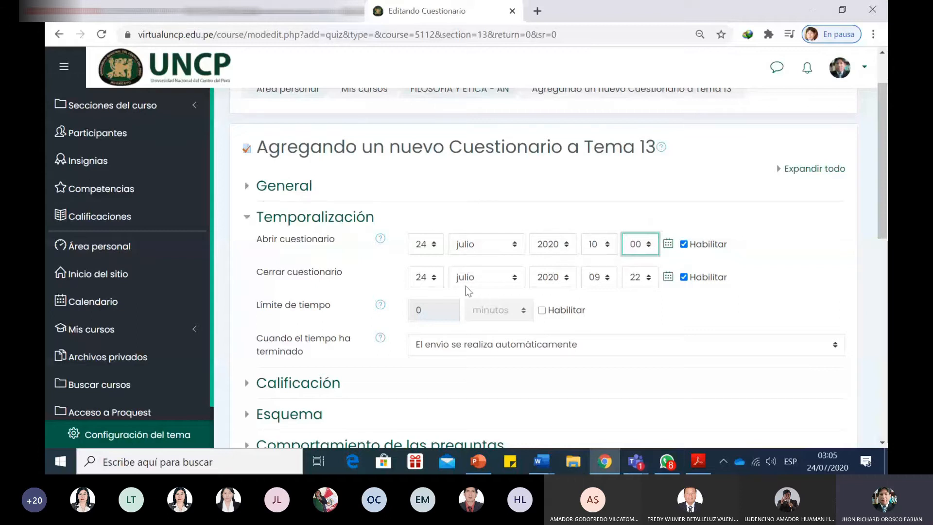
click(604, 281)
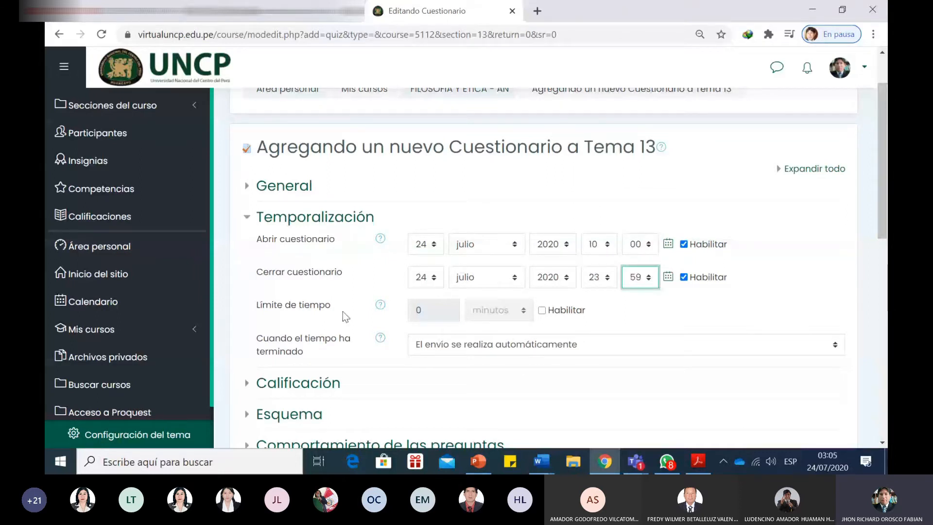
Enable a quiz time limit of 45 minutes, keep automatic submission when time runs out, and collapse Temporalización.
click(542, 310)
click(437, 309)
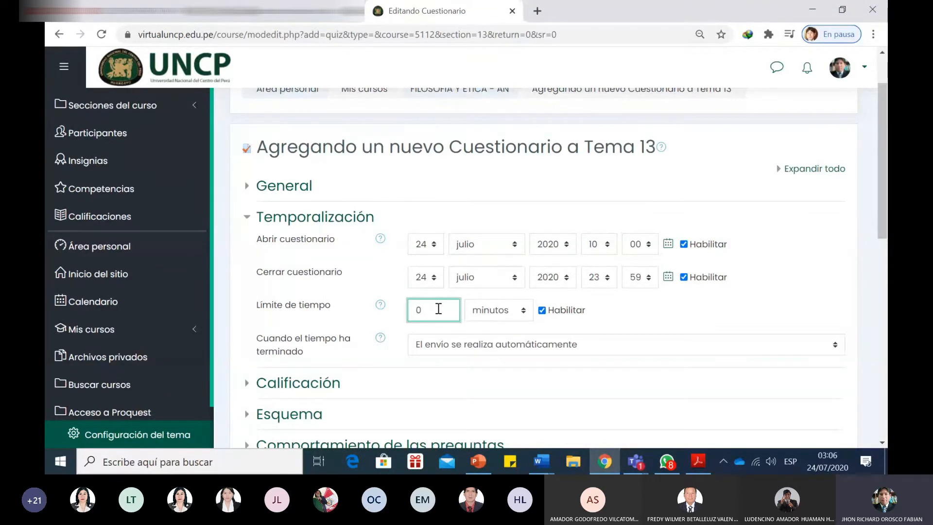
key(BackSpace)
text(45)
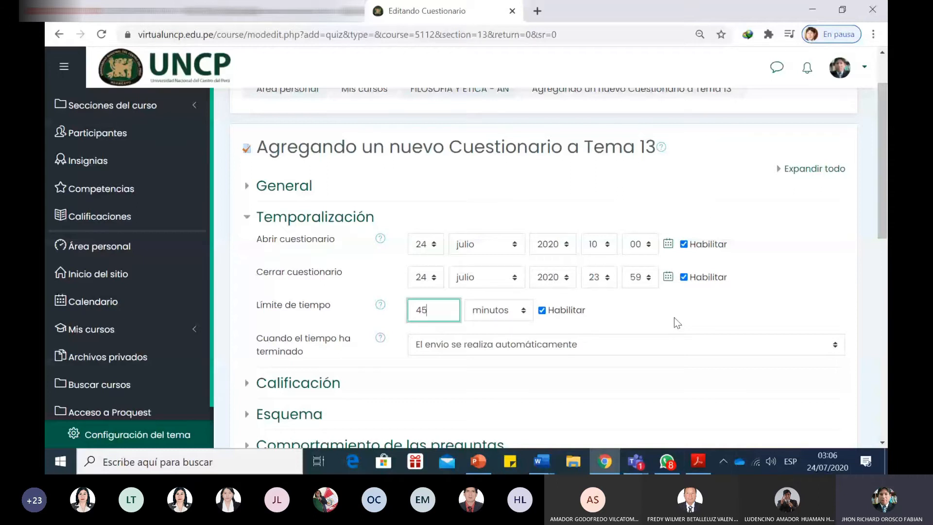
scroll(674, 317, down, 1)
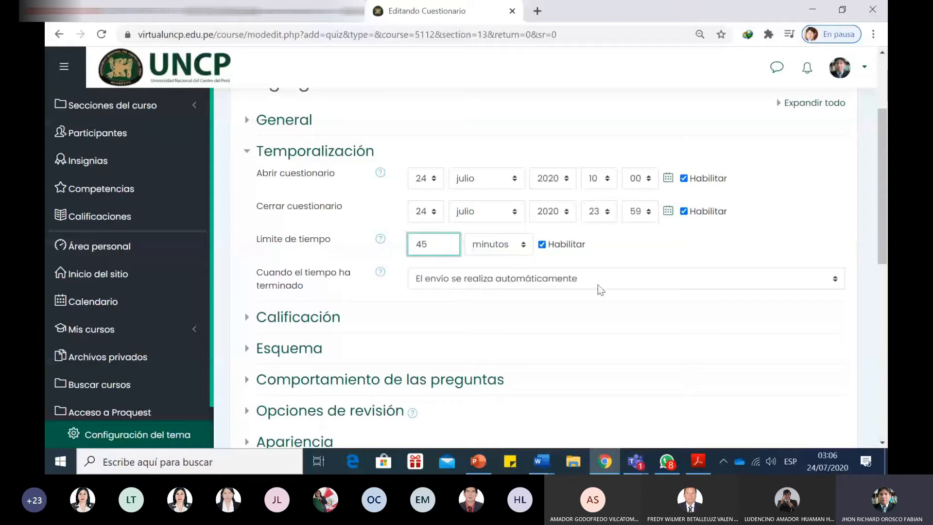
click(582, 282)
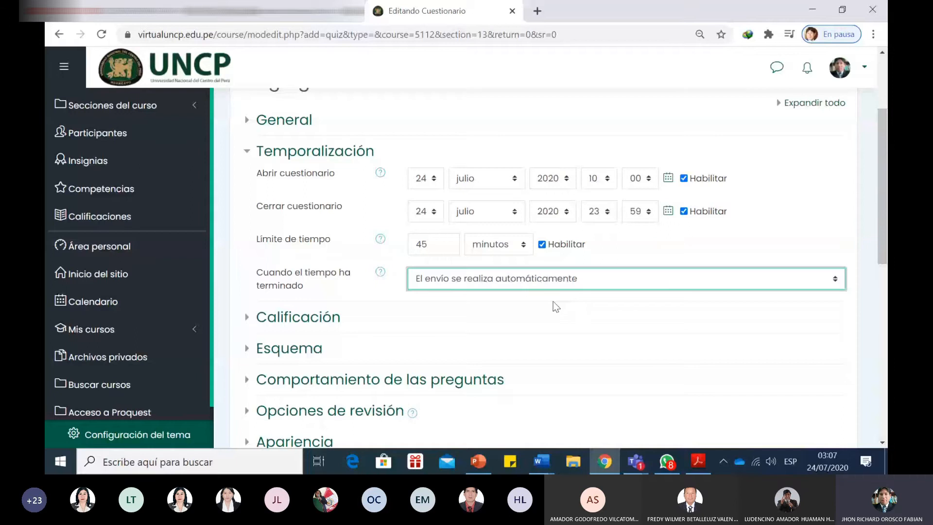
click(248, 154)
Limit the permitted attempts to 1 in the Calificación section and collapse that section.
click(248, 182)
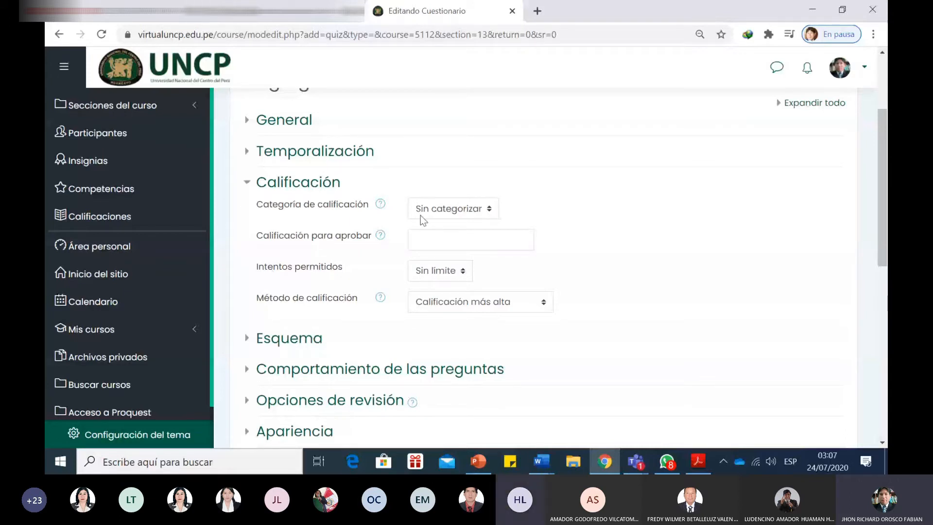
click(463, 275)
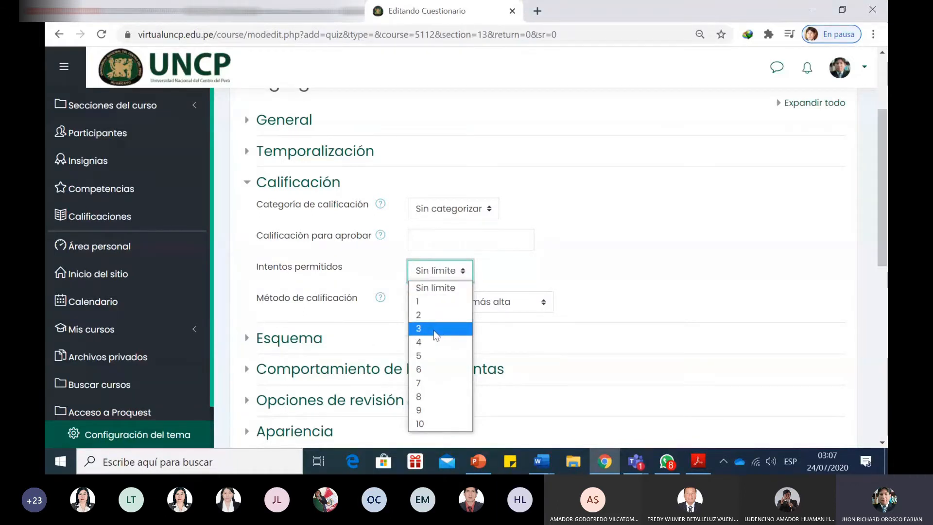
click(436, 302)
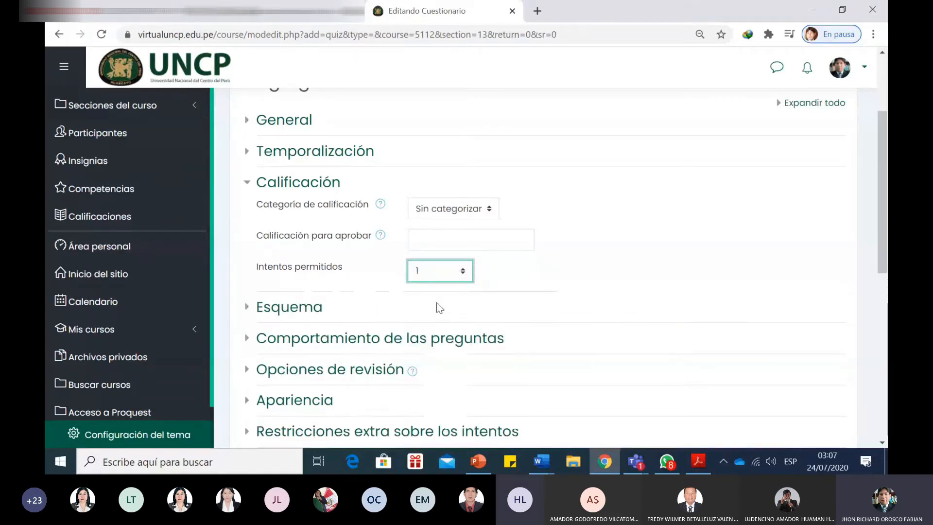
click(465, 271)
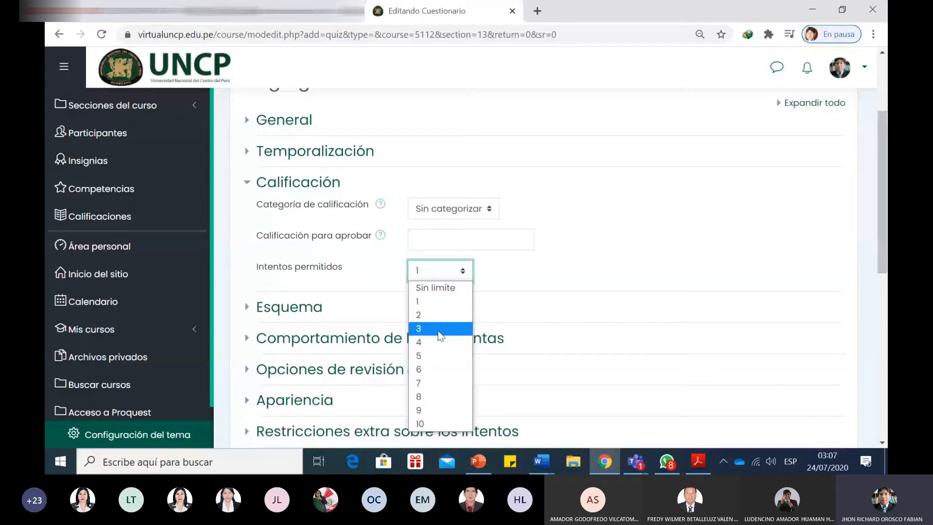
click(464, 271)
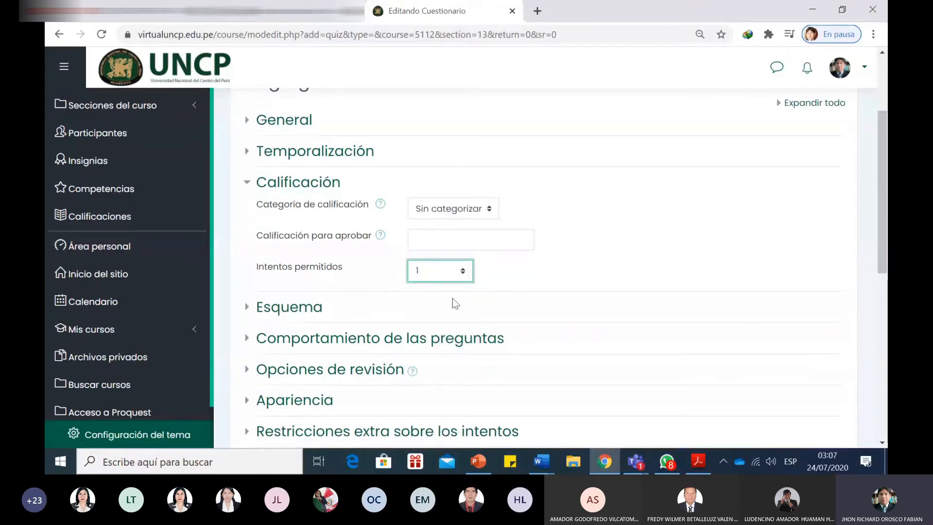
click(245, 188)
In the Esquema section, set Página nueva to "Nunca, todas las preguntas en una página".
click(249, 215)
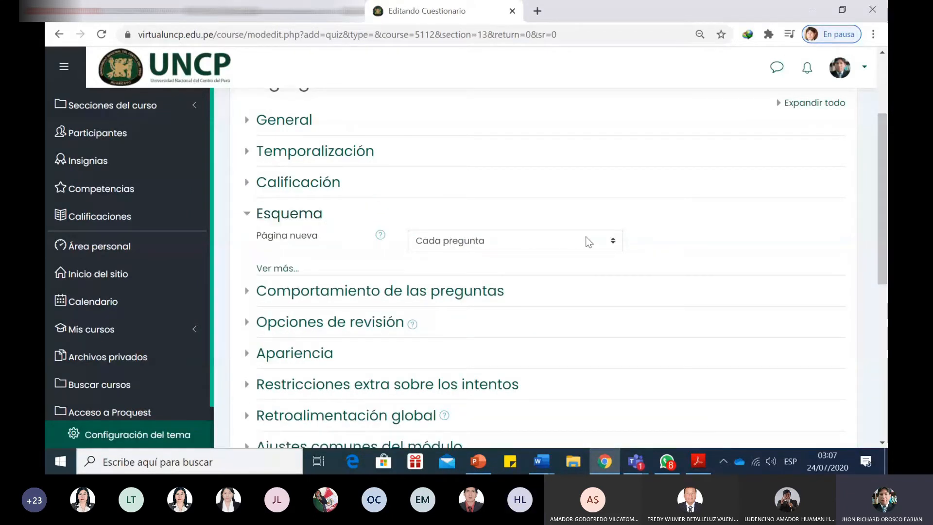
click(616, 244)
click(616, 244)
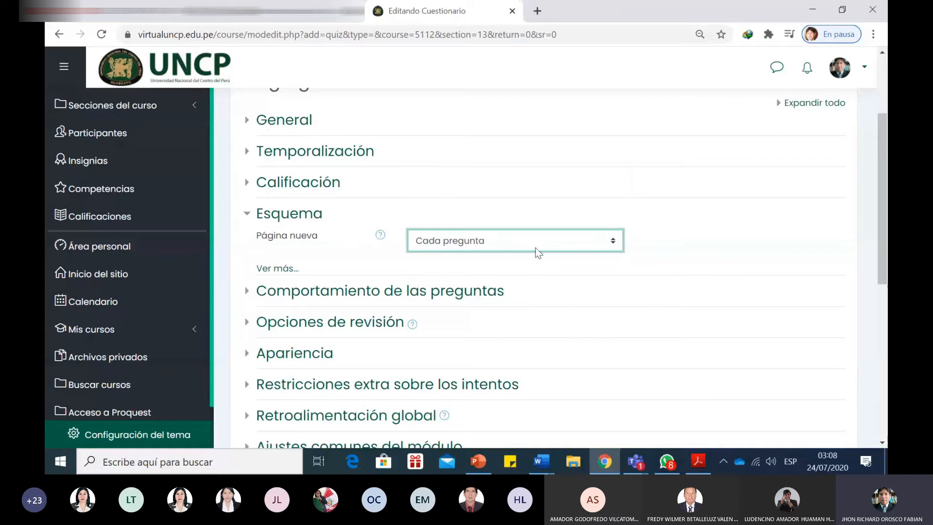
click(608, 244)
scroll(544, 202, down, 1)
scroll(538, 27, up, 1)
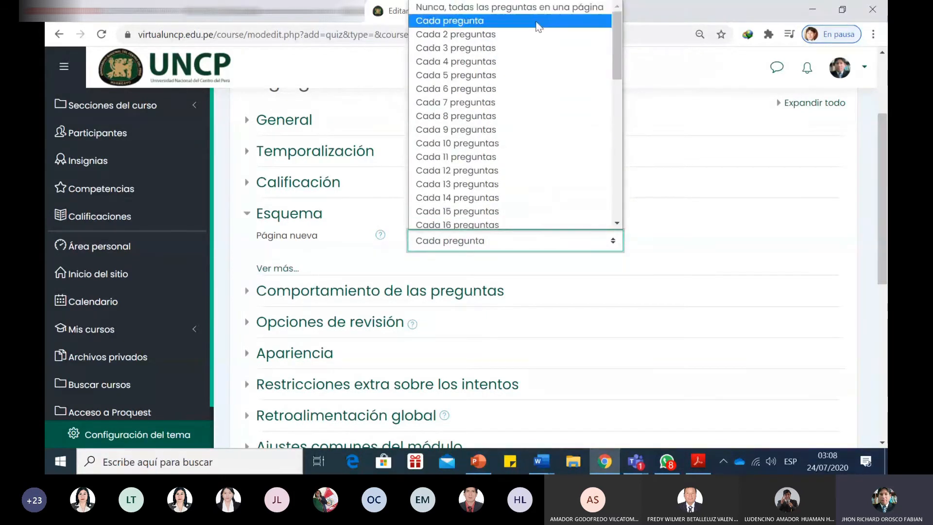
click(537, 8)
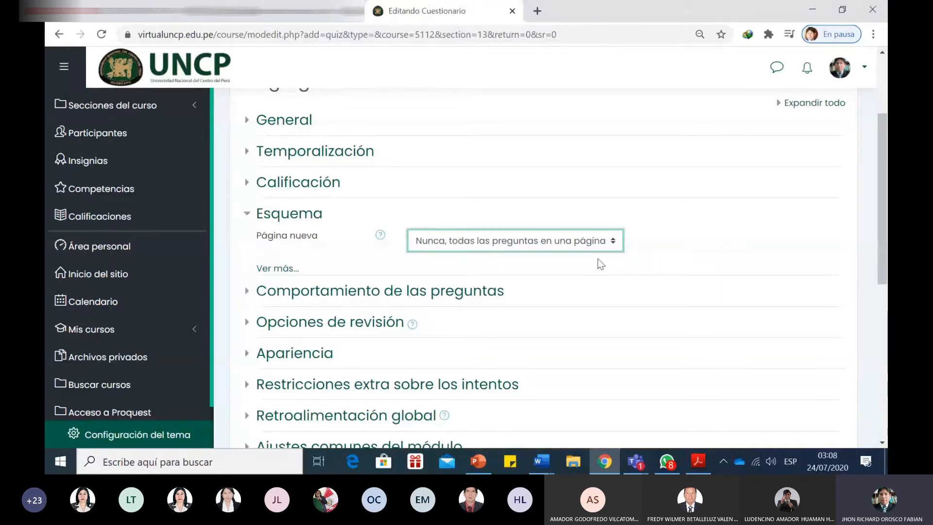
Change Página nueva to "Cada pregunta" and return it to "Nunca, todas las preguntas en una página".
click(614, 240)
click(614, 241)
click(614, 241)
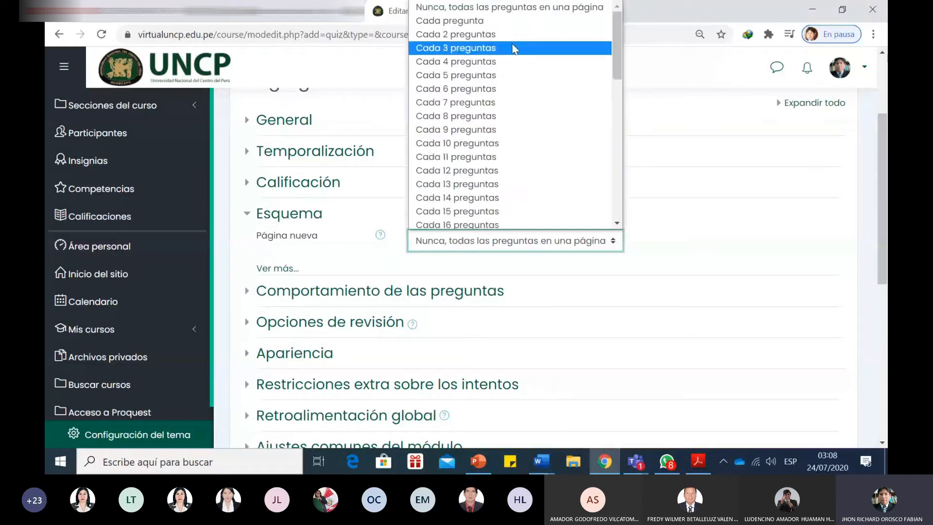
click(493, 25)
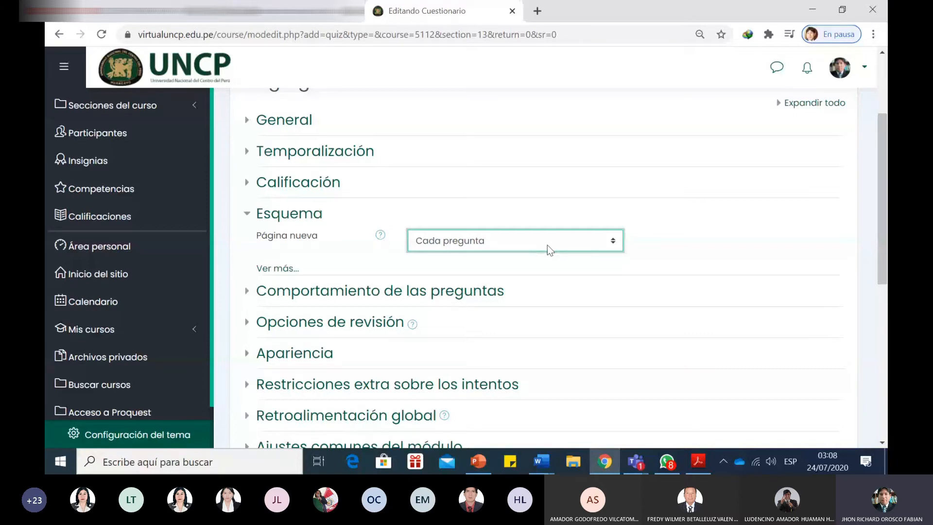
click(547, 245)
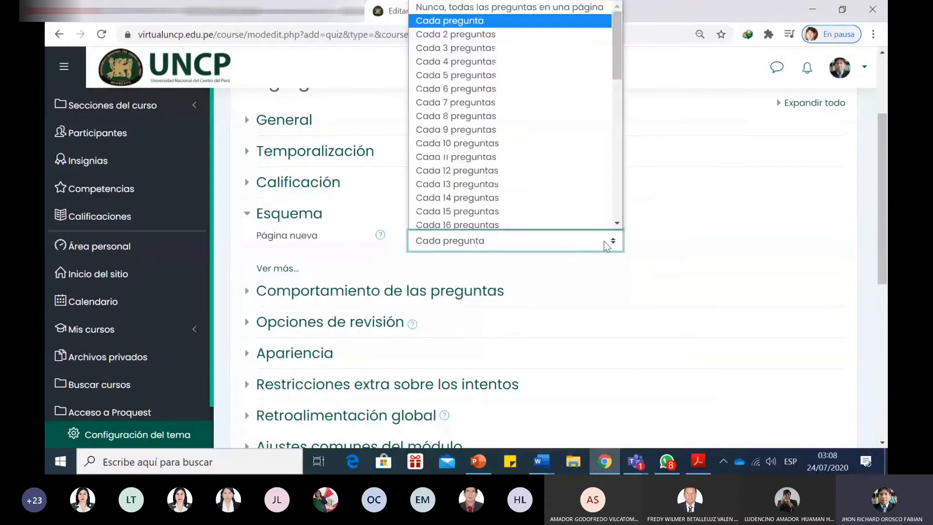
click(496, 8)
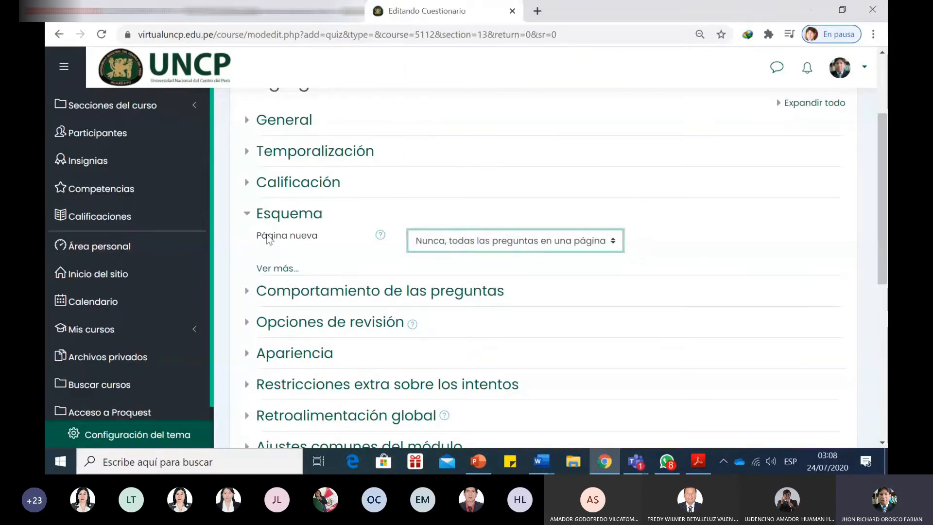
Collapse Esquema, examine the Comportamiento de las preguntas settings, and expand Opciones de revisión.
click(248, 216)
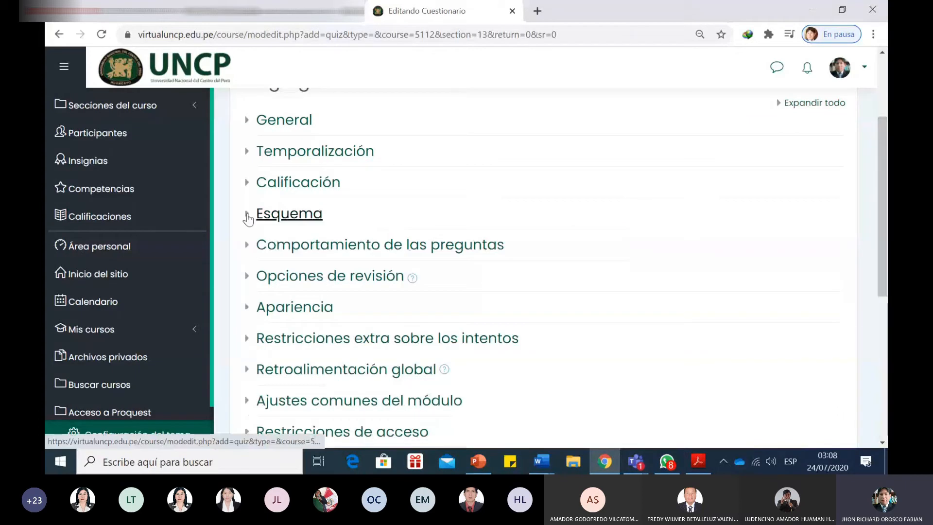
click(248, 247)
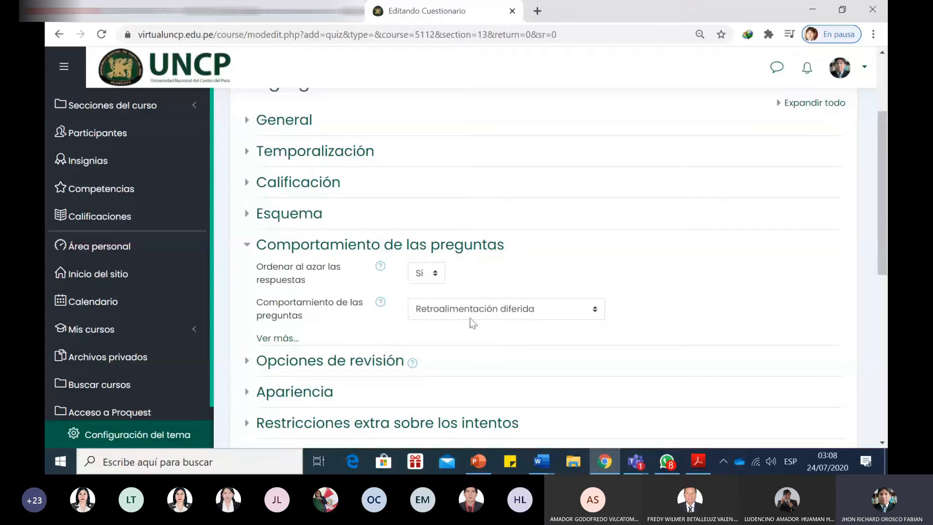
click(245, 245)
click(252, 281)
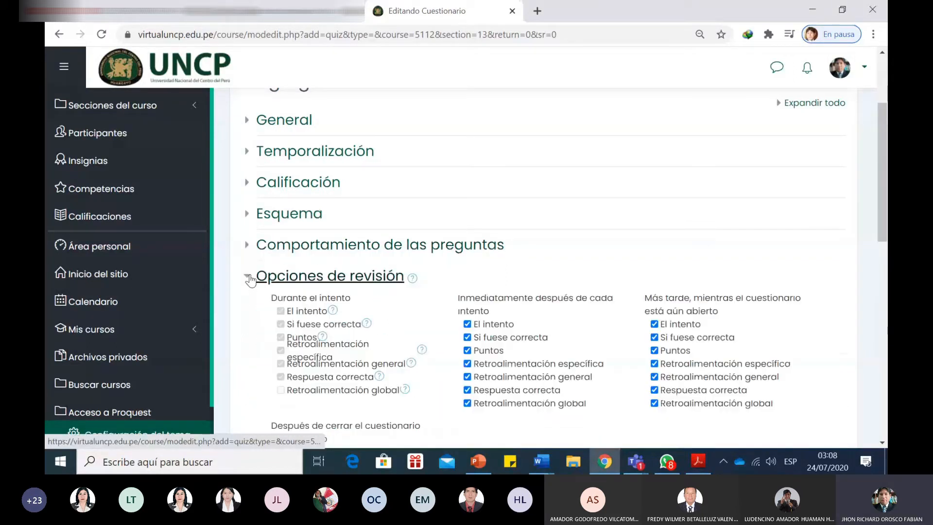
Examine the Opciones de revisión settings, collapse that section, and expand Apariencia.
scroll(529, 351, down, 1)
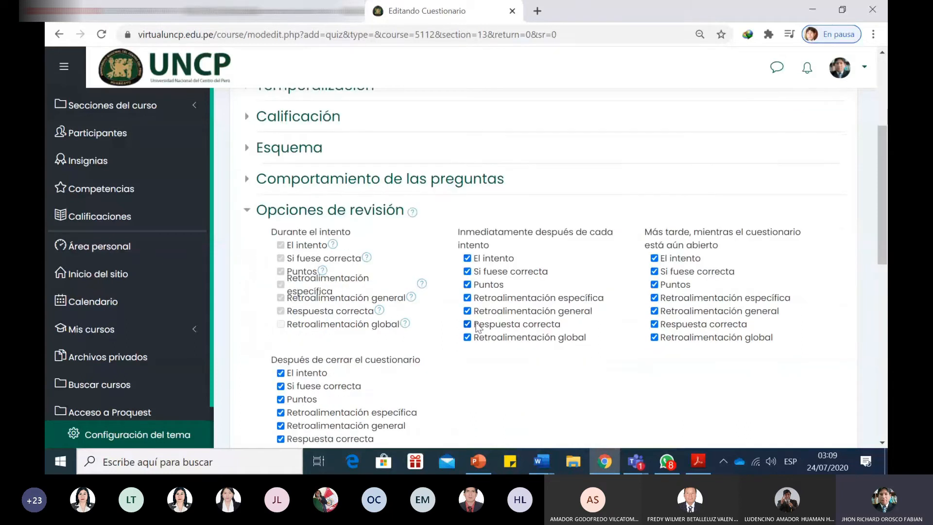
click(249, 212)
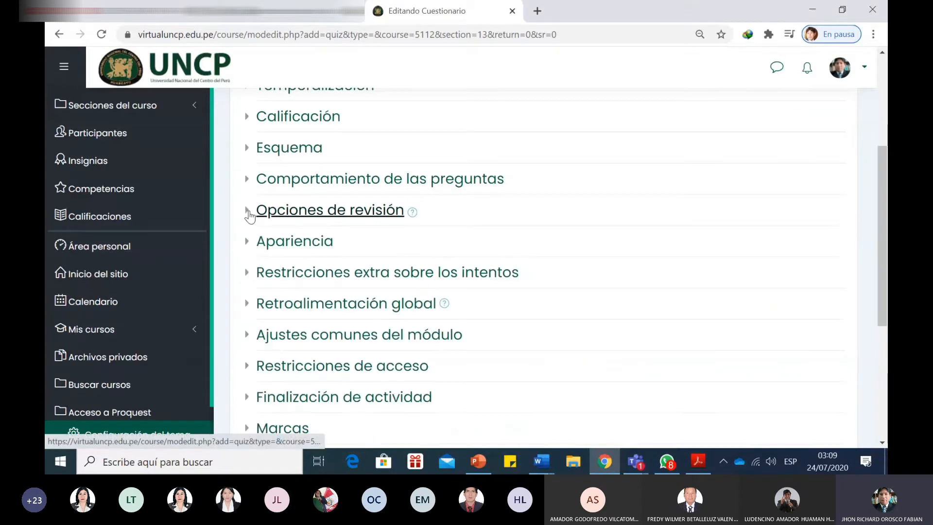
click(248, 243)
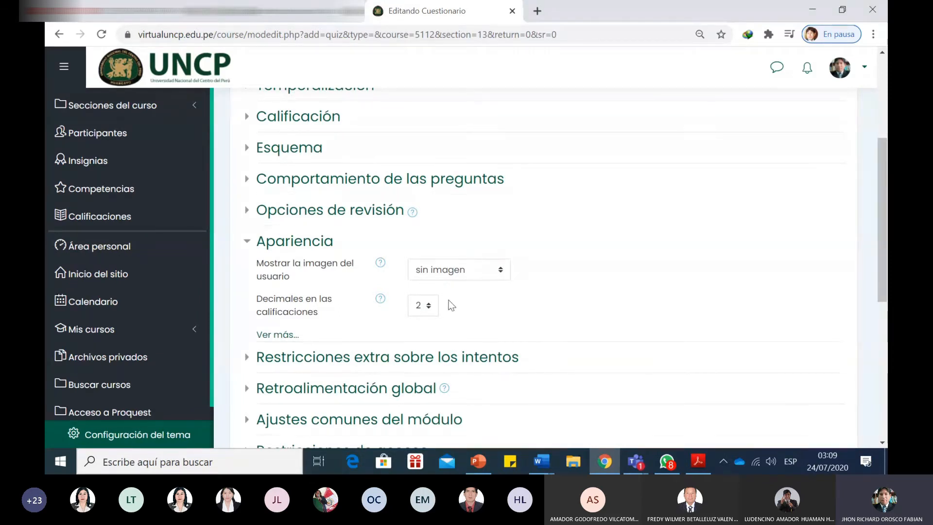
Change Decimales en las calificaciones to 0, return it to 2, and collapse the Apariencia section.
click(426, 311)
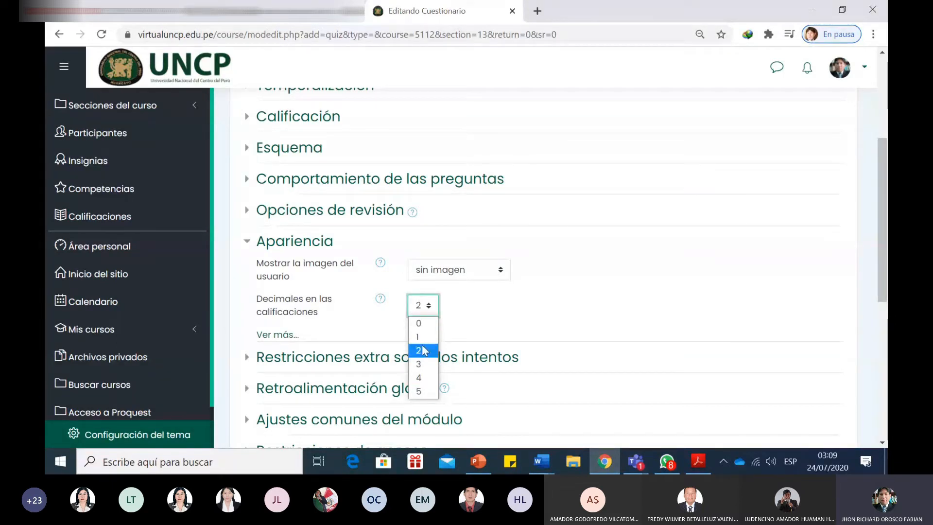
click(419, 323)
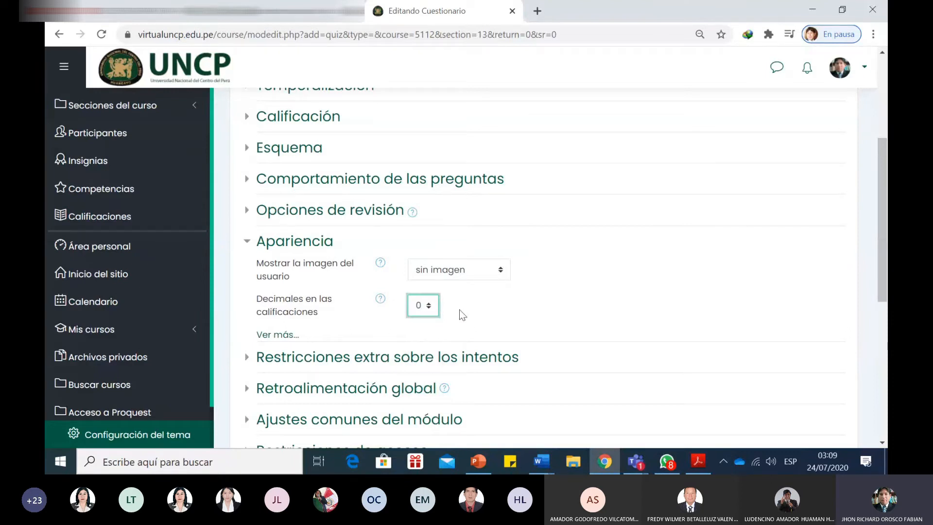
click(425, 309)
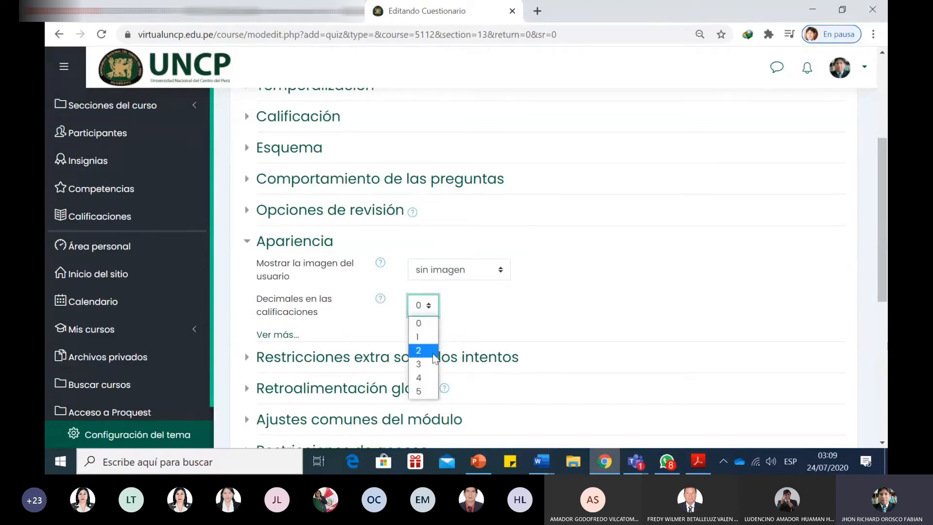
click(419, 350)
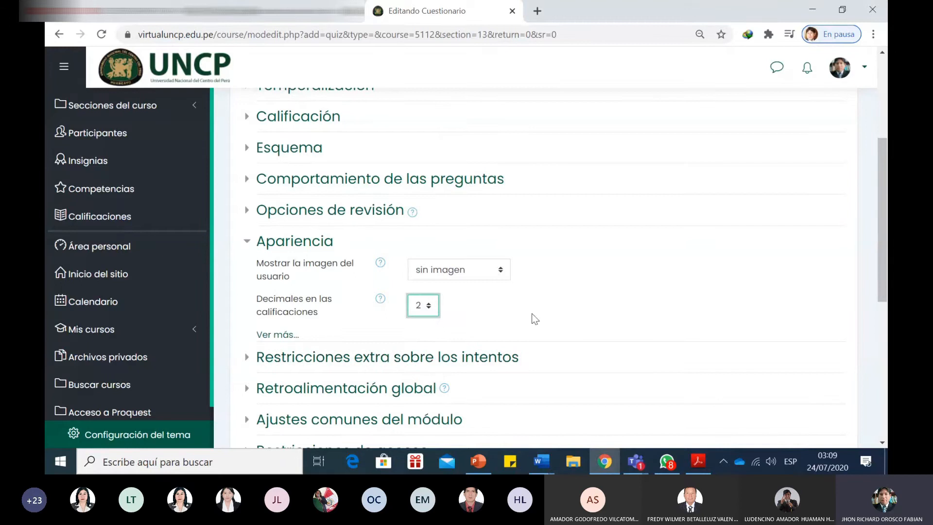
scroll(530, 311, down, 1)
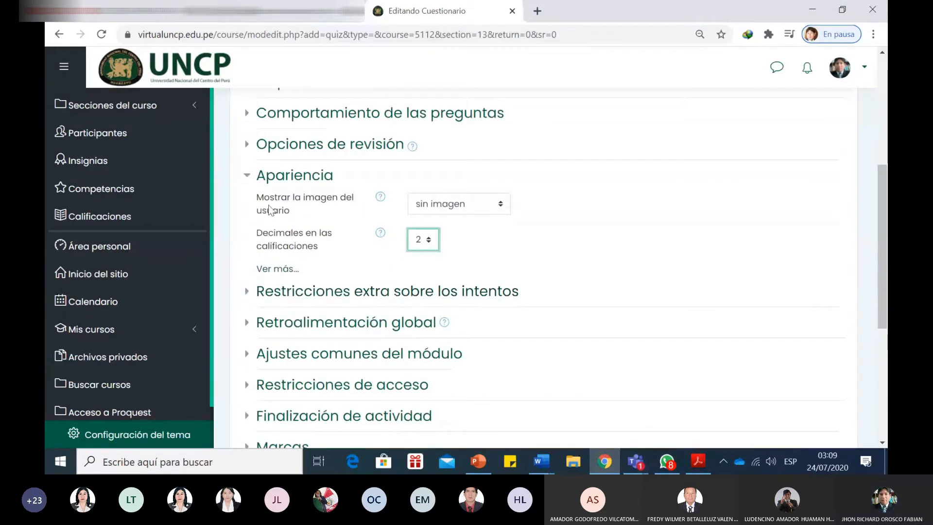
click(250, 178)
Examine Restricciones extra sobre los intentos, Retroalimentación global, Ajustes comunes del módulo and Finalización de actividad, collapsing each section again.
click(247, 208)
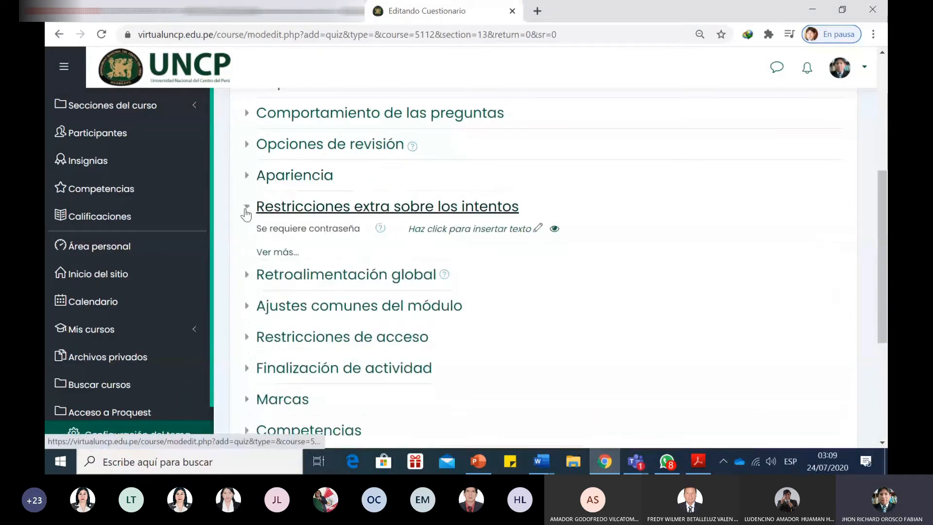
click(246, 208)
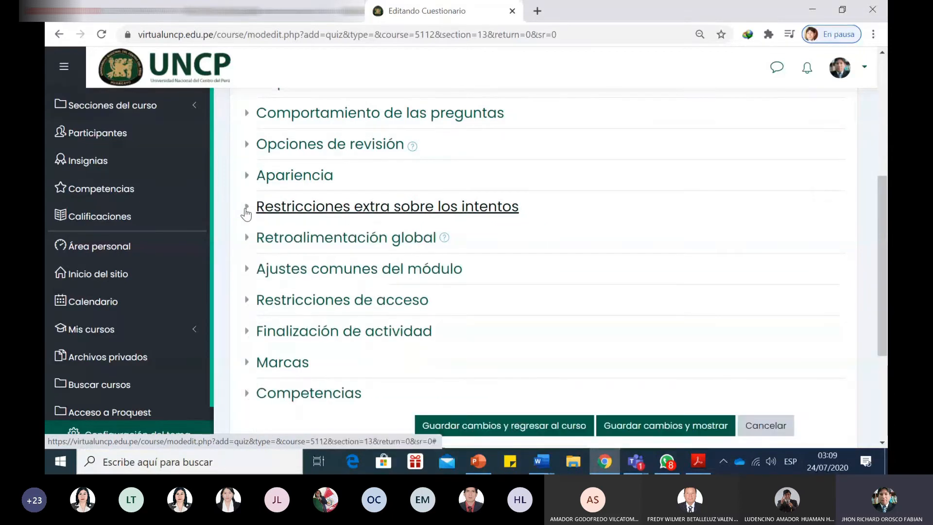
click(249, 238)
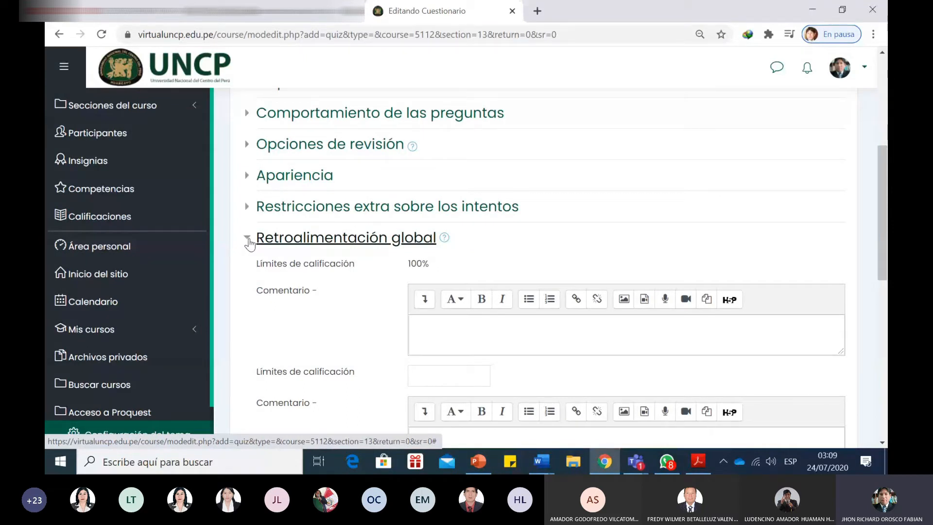
click(248, 238)
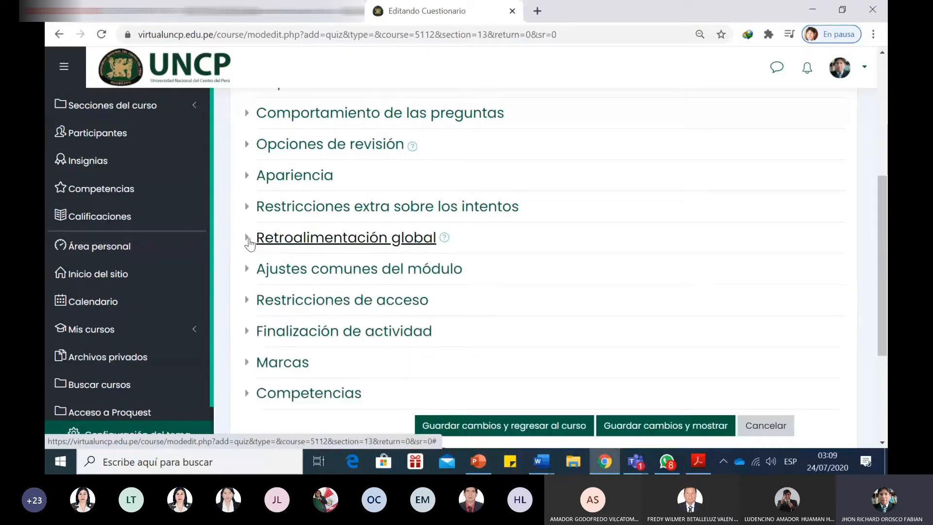
click(252, 273)
click(252, 273)
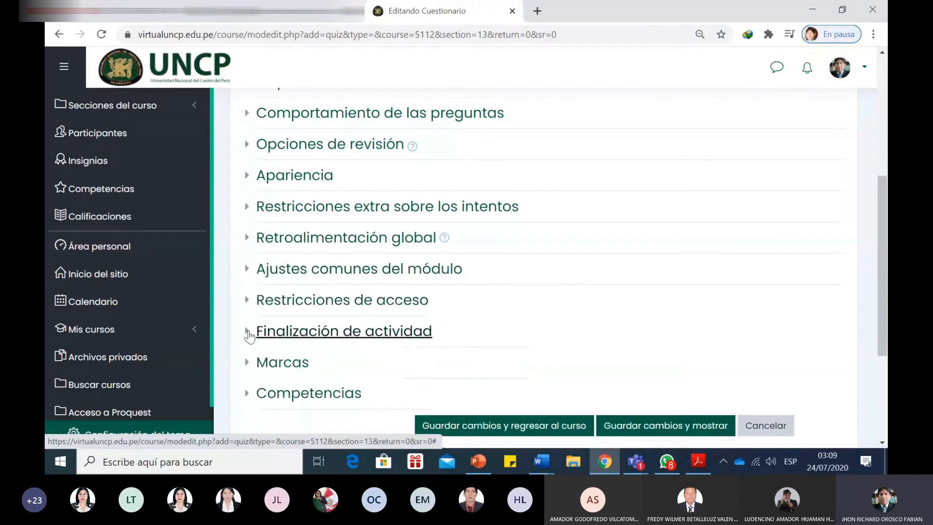
click(248, 334)
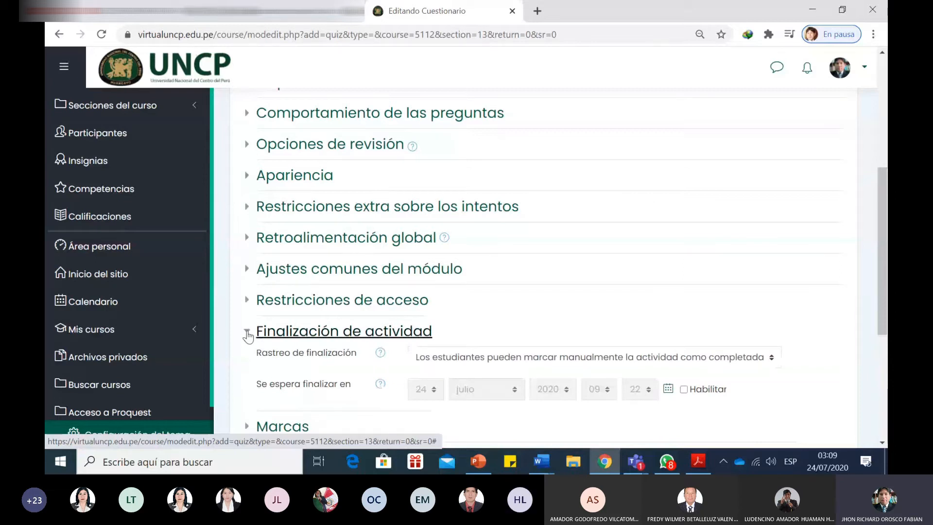
click(248, 334)
scroll(257, 334, down, 2)
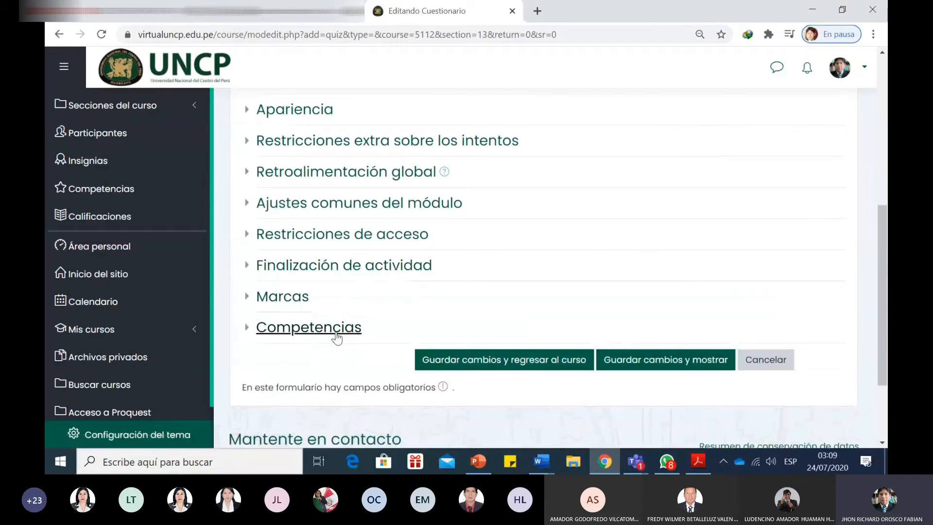
Expand General and Temporalización to review the quiz's name, description, opening and closing dates, and time limit.
scroll(339, 336, up, 1)
scroll(339, 336, up, 6)
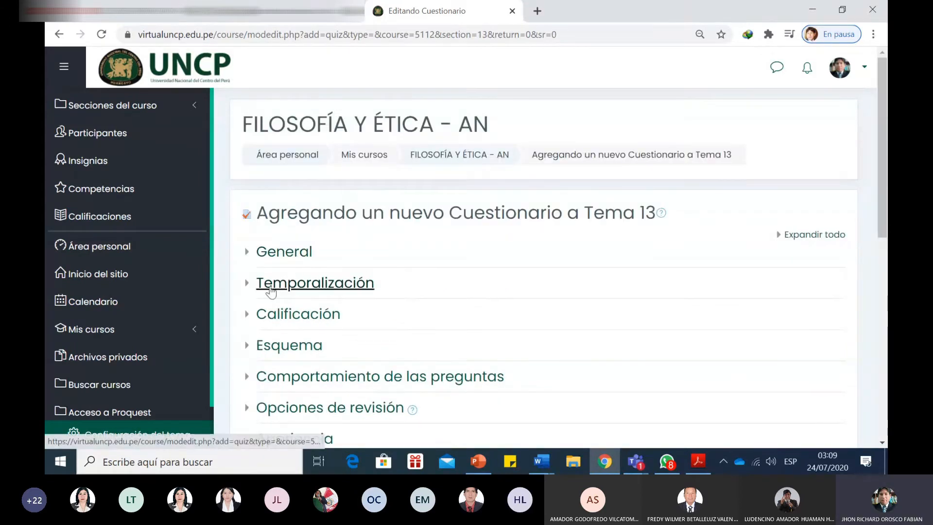
click(247, 256)
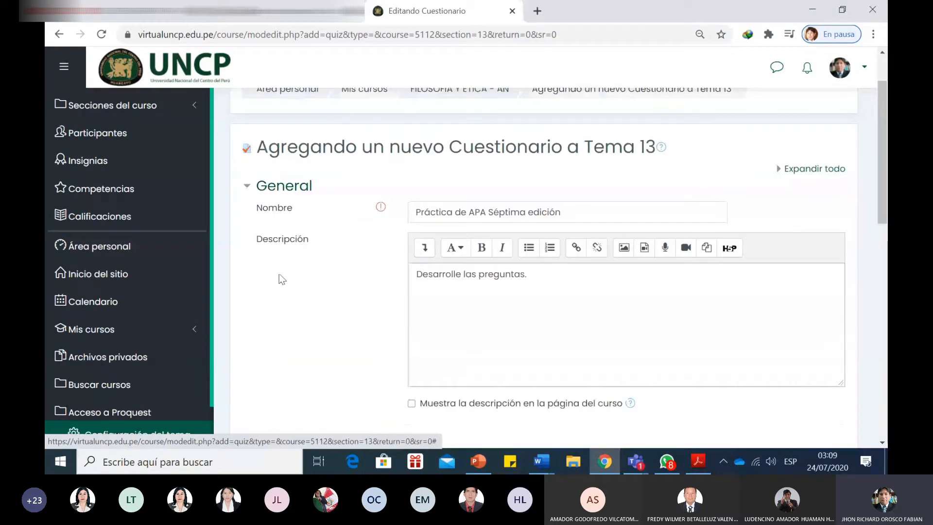
scroll(279, 287, down, 3)
click(321, 309)
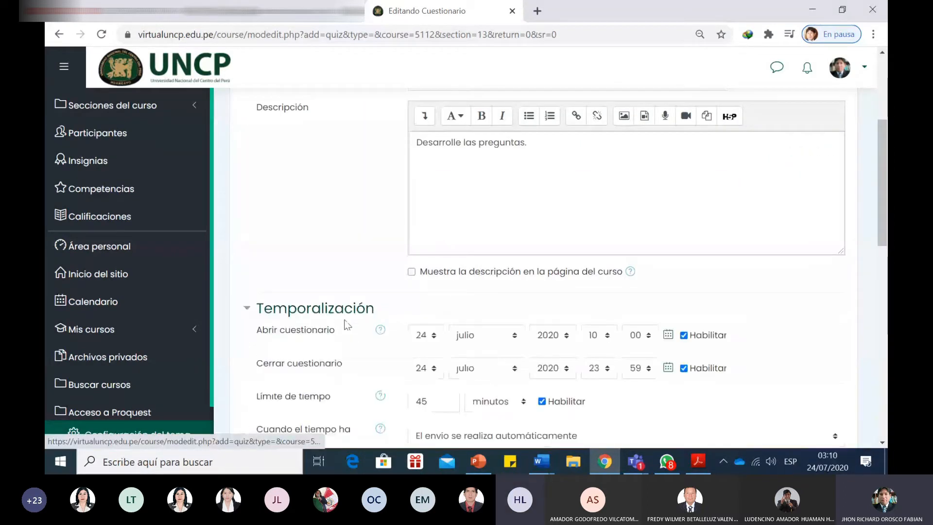
scroll(391, 316, down, 1)
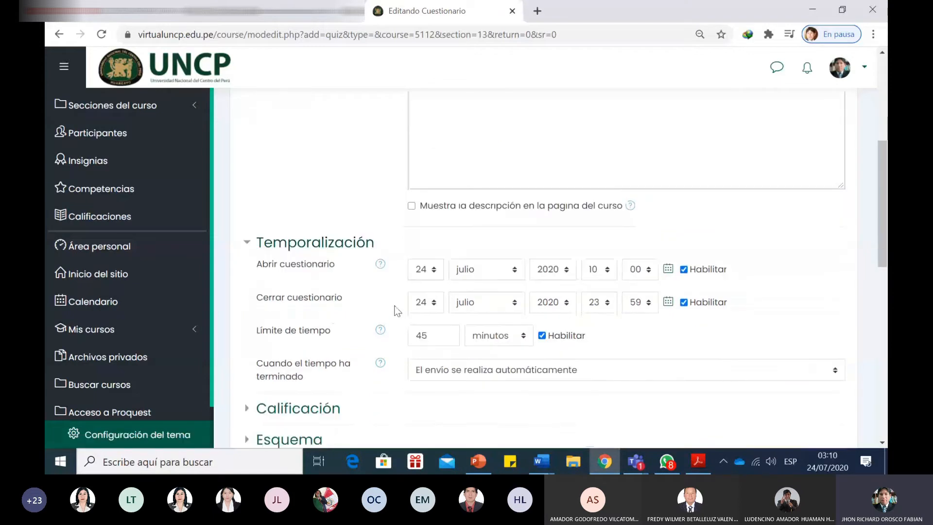
scroll(459, 341, down, 1)
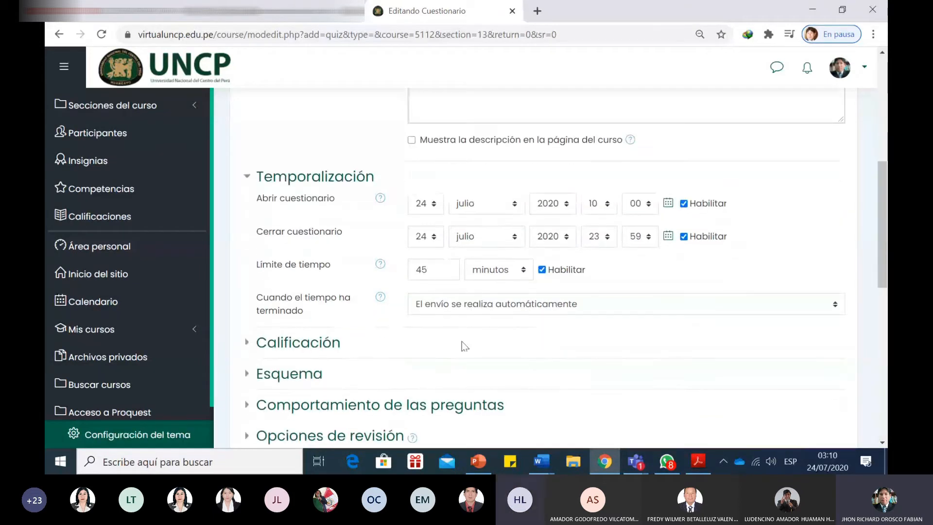
Expand Calificación and Esquema to review the permitted attempts and the page layout of the questions.
scroll(350, 349, down, 1)
click(323, 282)
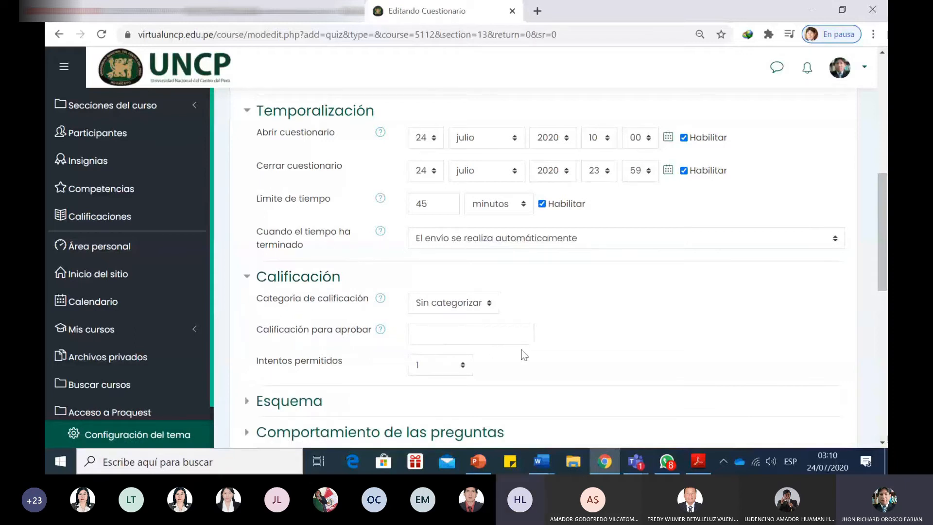
scroll(524, 351, down, 1)
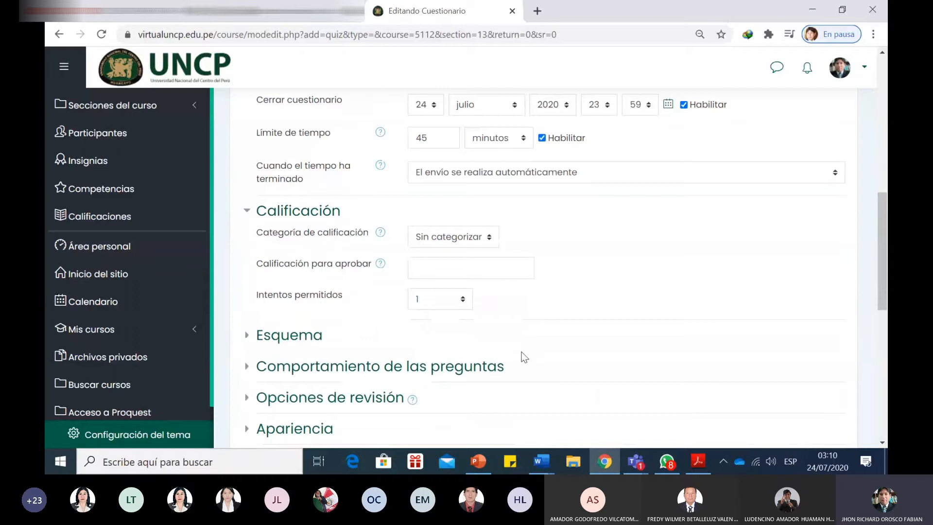
scroll(522, 357, down, 1)
click(289, 269)
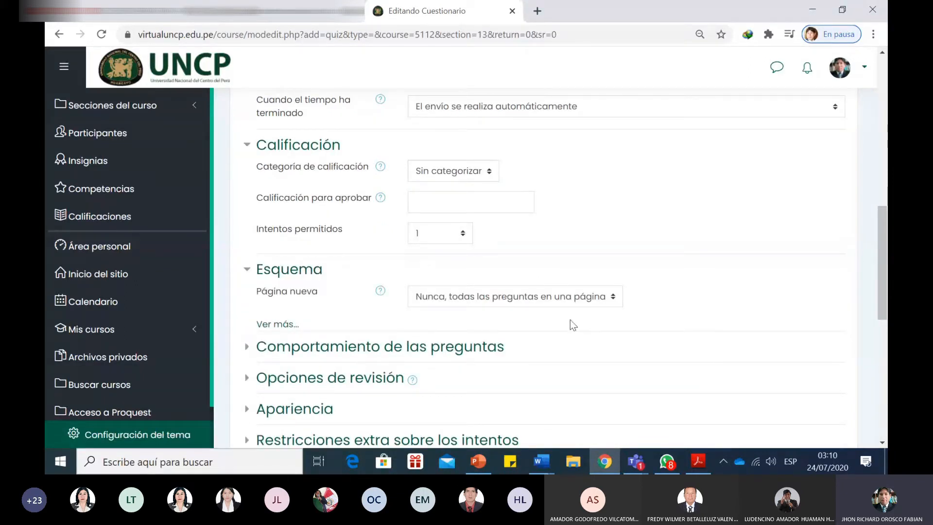
scroll(571, 320, down, 1)
scroll(570, 320, down, 1)
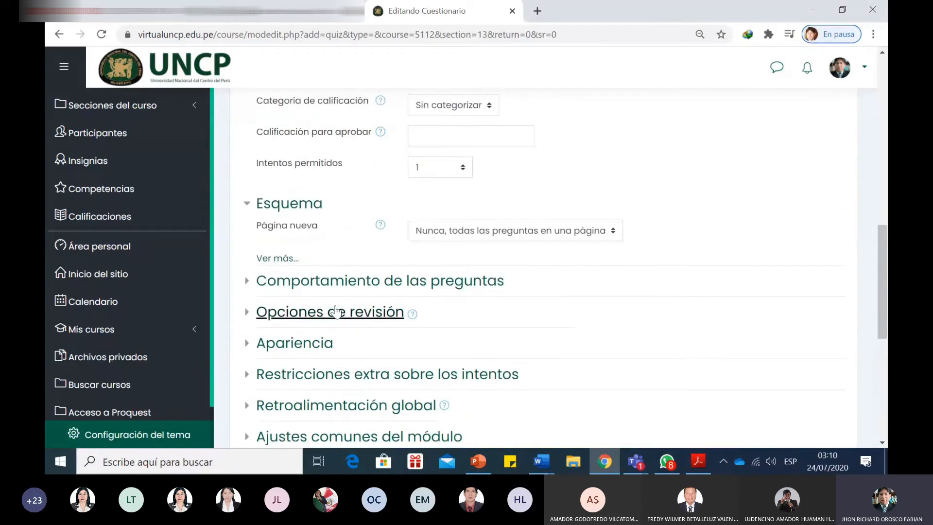
Expand Comportamiento de las preguntas to review its settings, and briefly open and close Opciones de revisión.
click(311, 280)
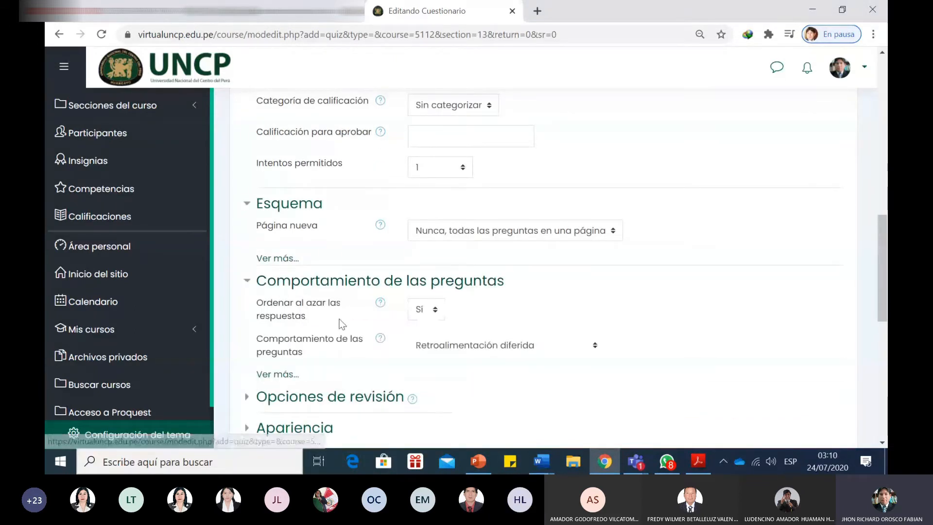
scroll(339, 319, down, 3)
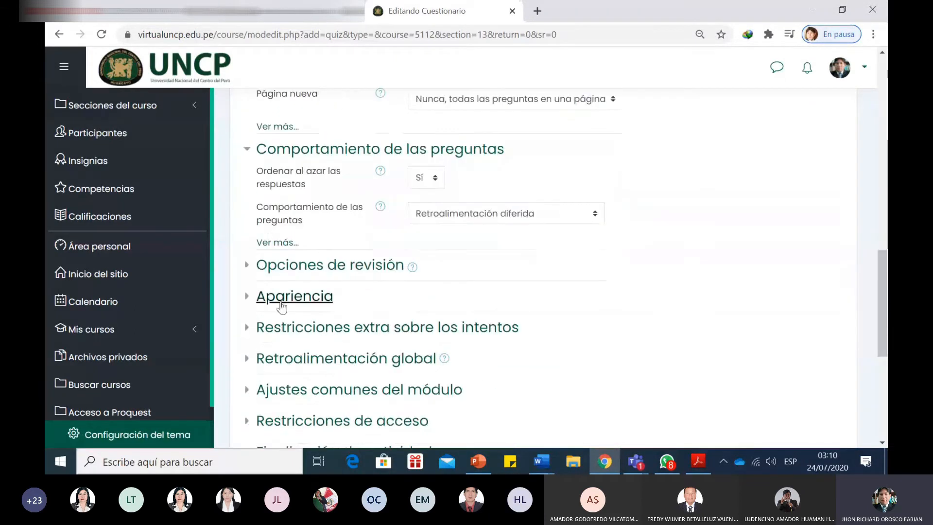
click(246, 267)
click(250, 271)
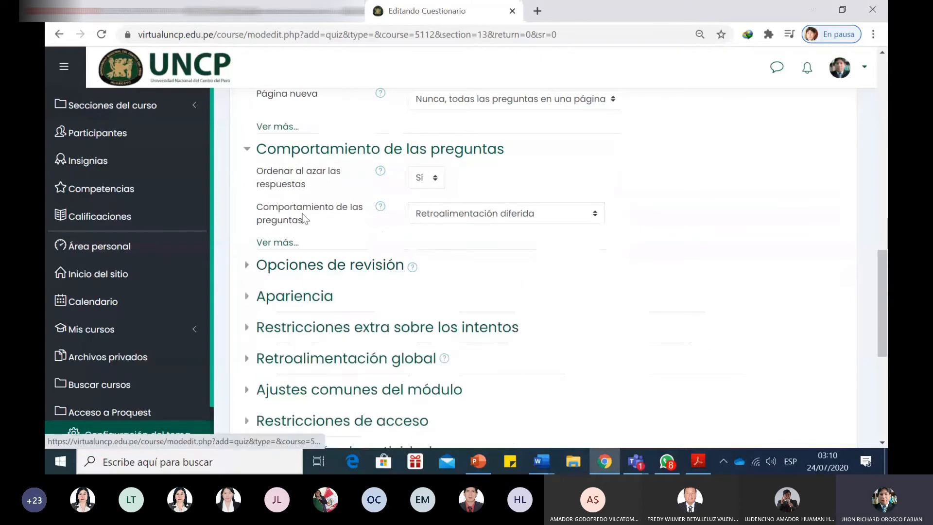
Recheck the quiz form's timing, grading, layout and question behaviour settings, returning to its name and description.
scroll(415, 229, up, 1)
scroll(415, 231, up, 8)
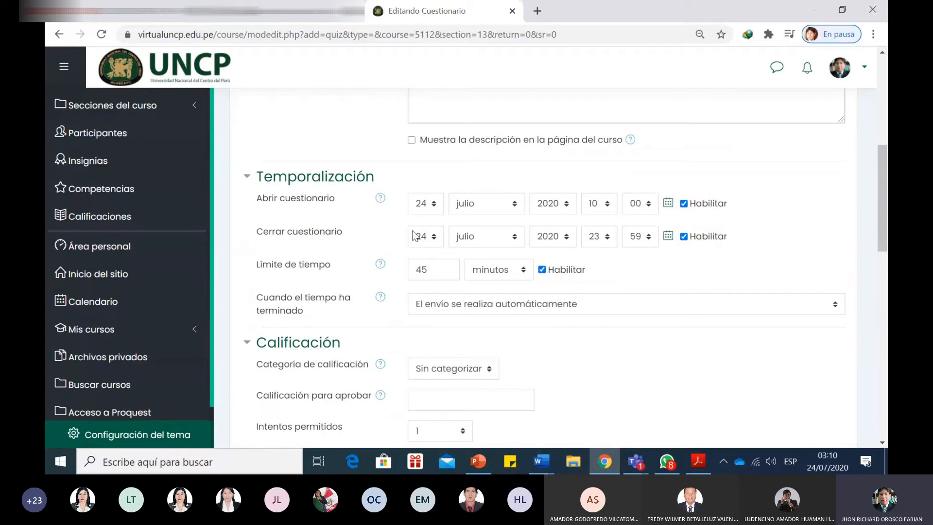
scroll(414, 236, down, 7)
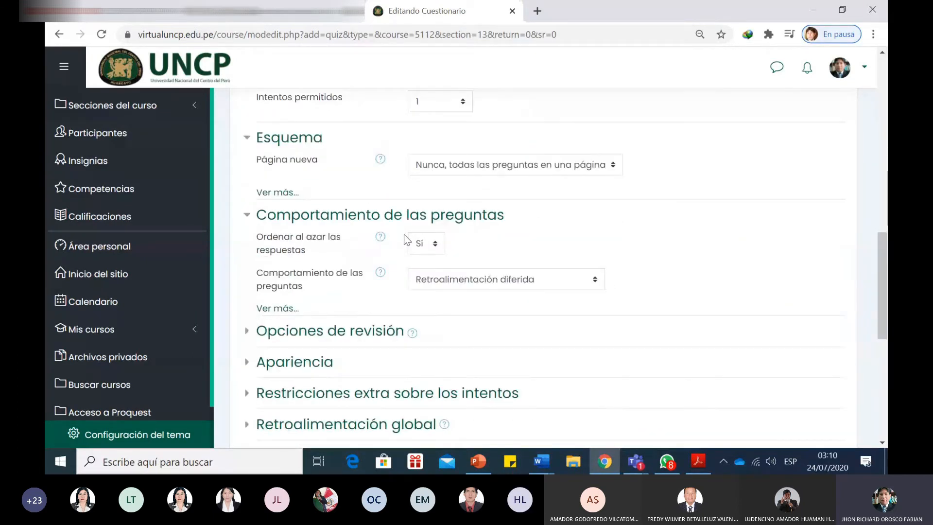
scroll(624, 272, down, 4)
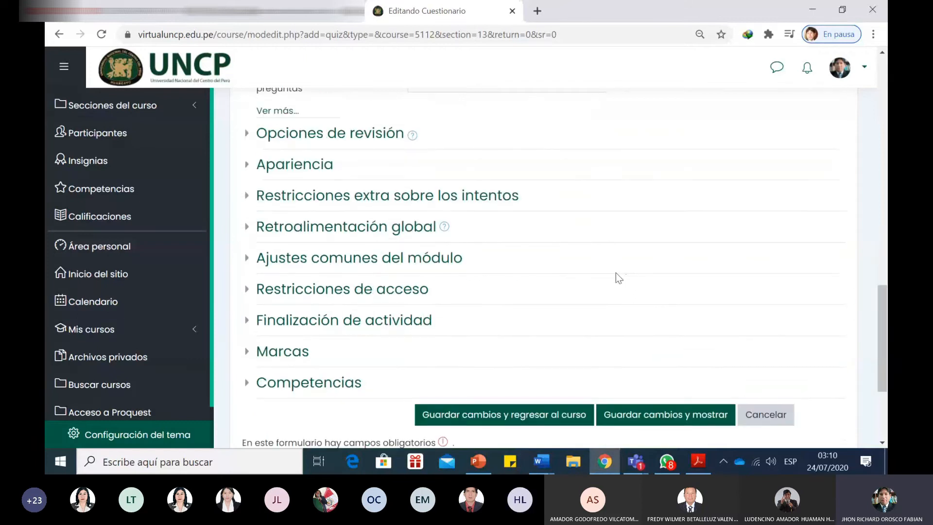
scroll(616, 273, up, 10)
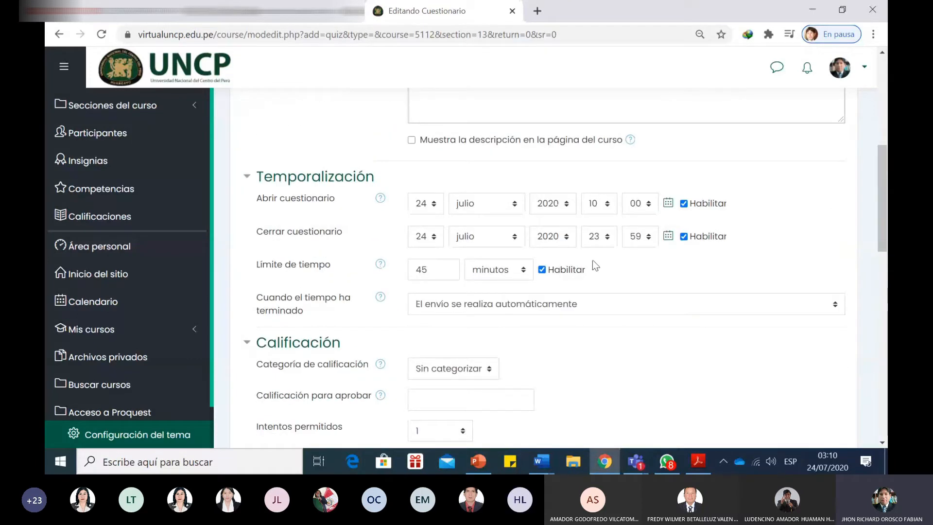
scroll(593, 260, up, 5)
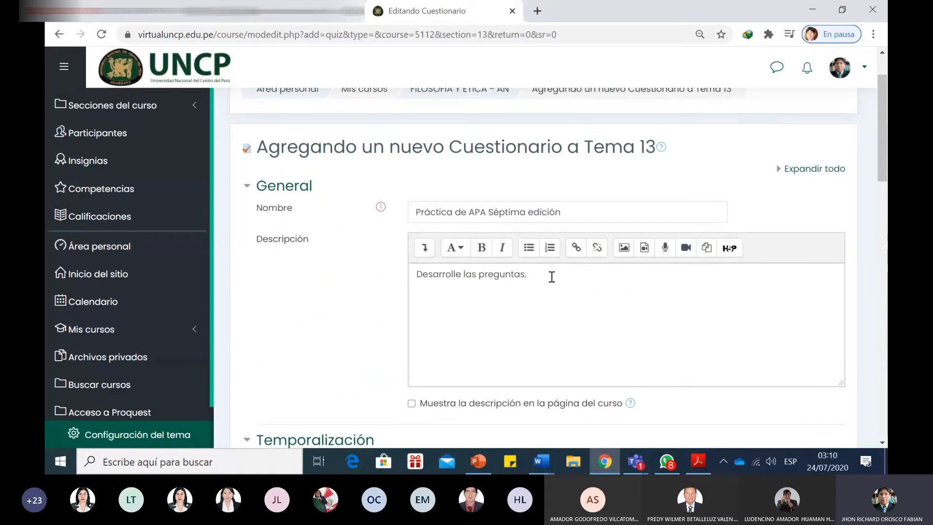
Save the quiz settings and return to the course page.
scroll(552, 277, down, 10)
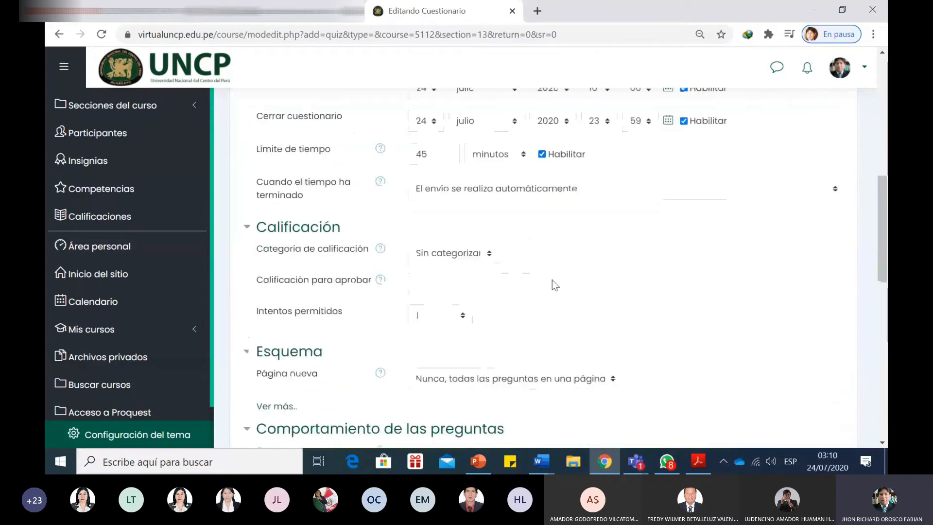
scroll(553, 278, down, 6)
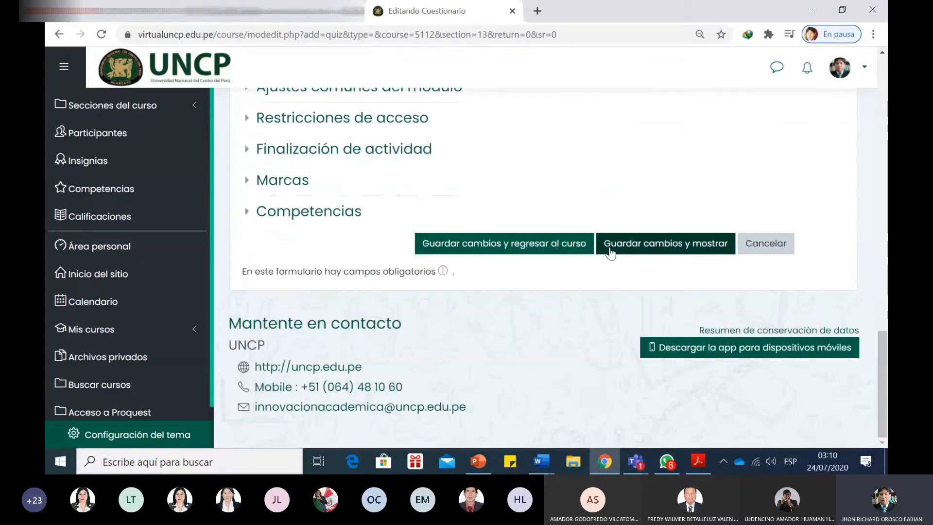
click(560, 254)
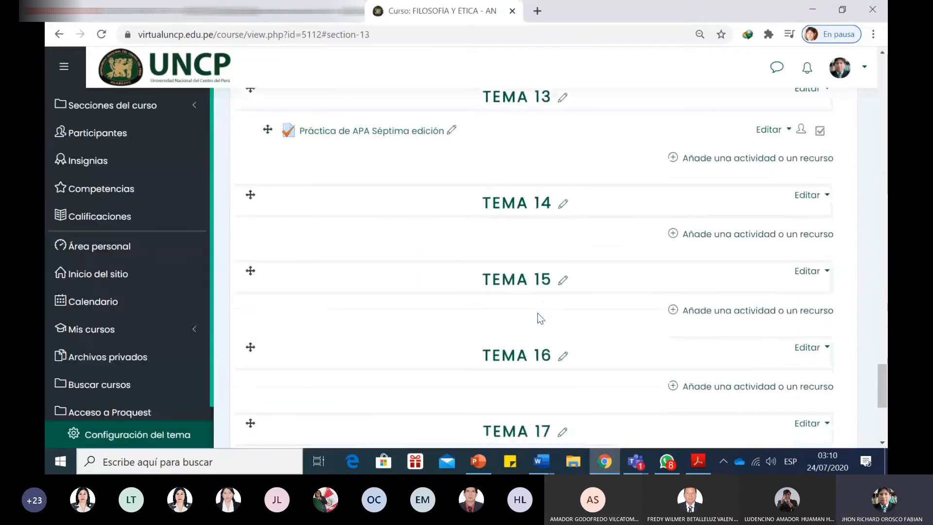
Open the quiz Práctica de APA Séptima edición from Tema 13 of the course.
scroll(538, 313, down, 3)
scroll(690, 254, up, 5)
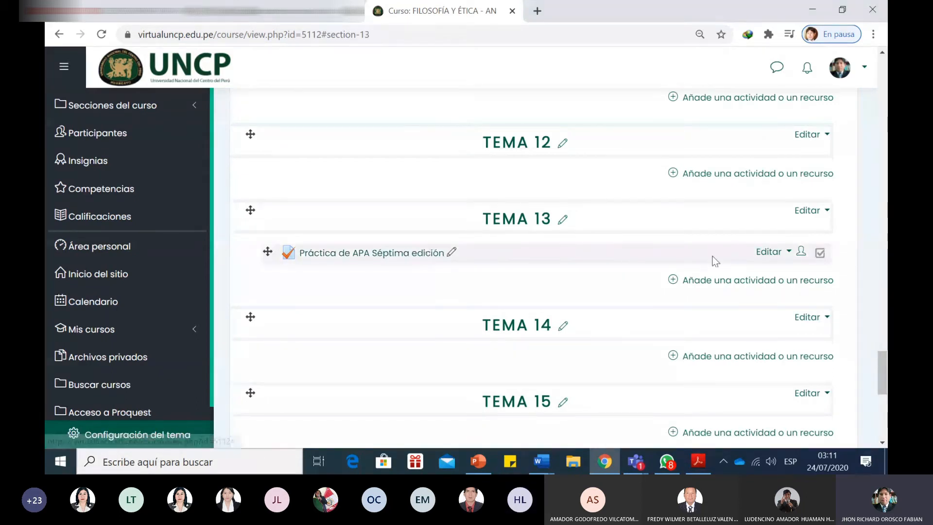
click(769, 252)
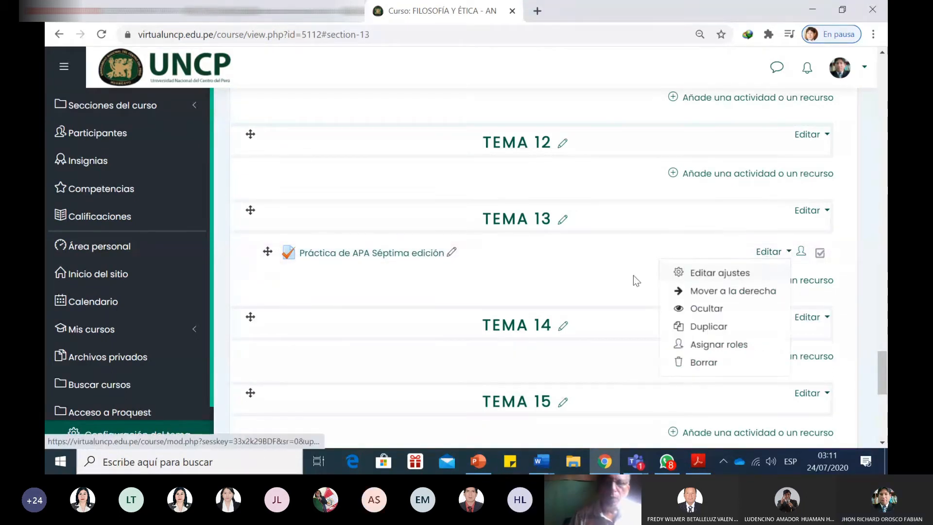
click(398, 259)
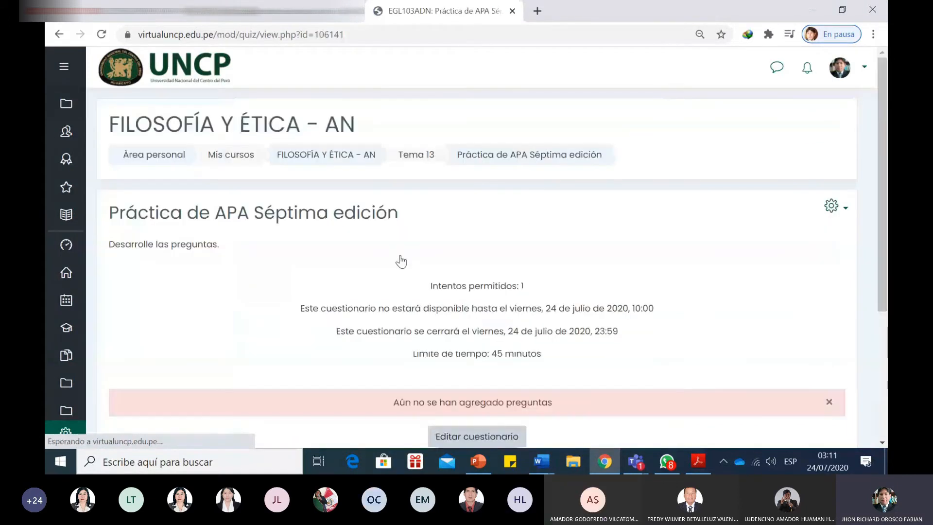
Review the quiz's permitted attempts, opening and closing dates, and time limit on its summary page.
scroll(403, 260, down, 1)
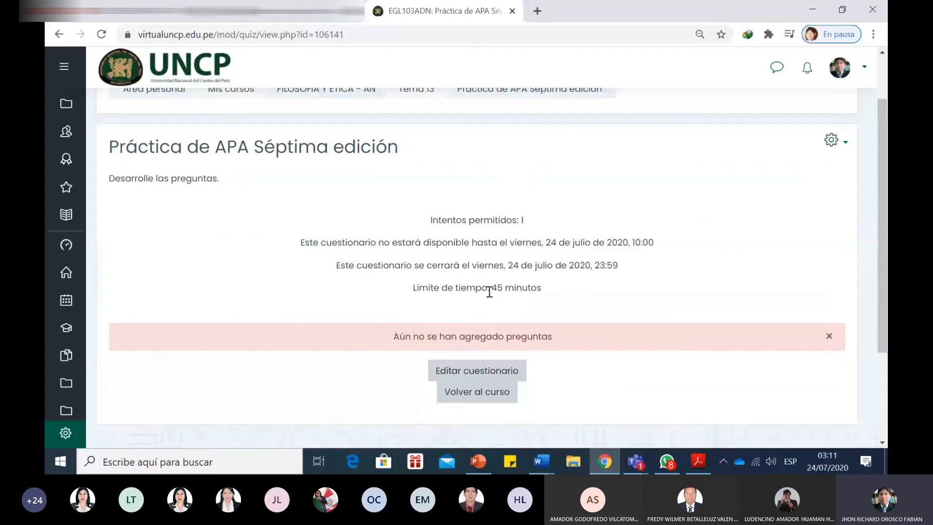
drag(431, 220, 526, 222)
click(434, 244)
drag(427, 290, 439, 243)
click(560, 287)
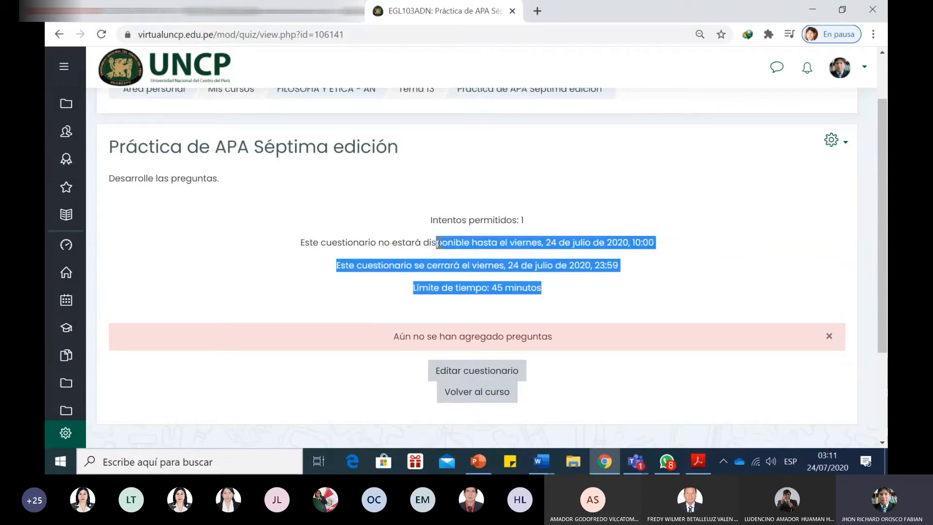
click(557, 285)
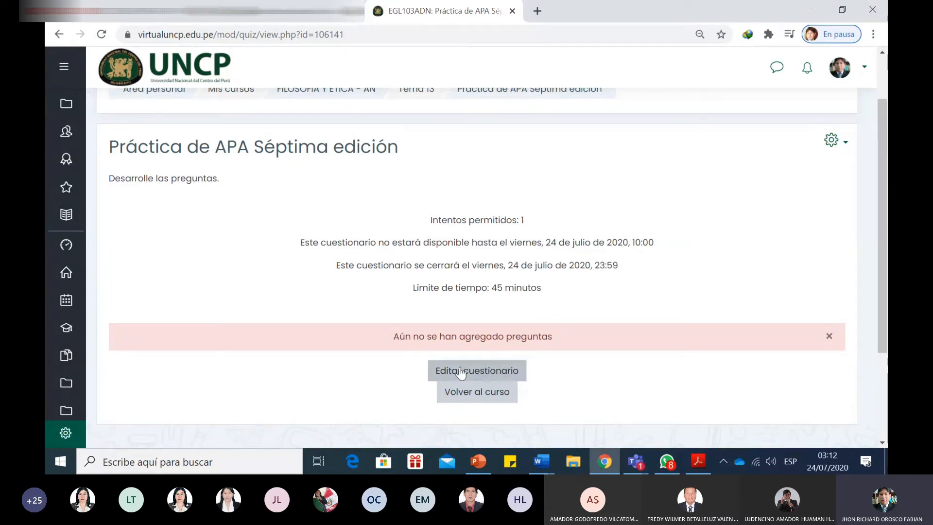
Open the quiz for editing, enter a maximum grade of 20,00 and enable random reordering of the questions.
click(485, 377)
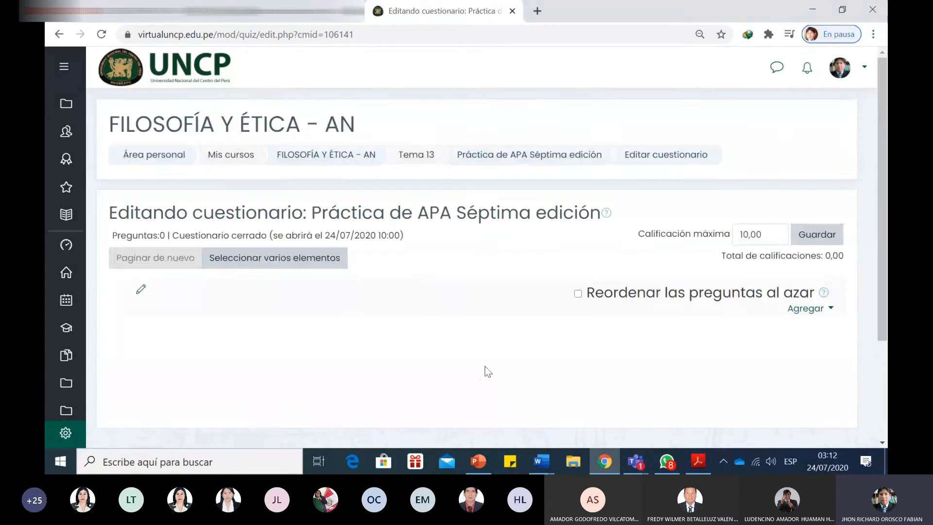
scroll(461, 360, down, 3)
scroll(452, 351, up, 3)
drag(779, 239, 706, 241)
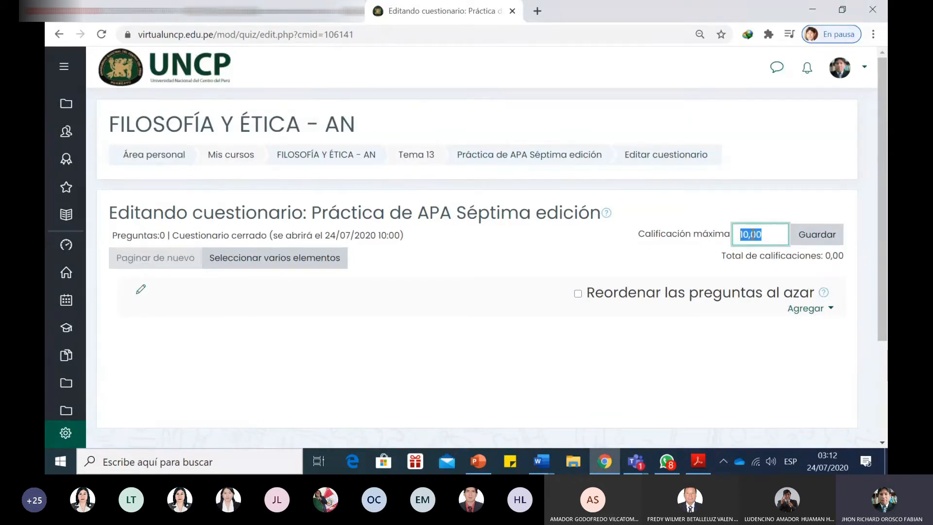
click(772, 239)
drag(772, 239, 715, 243)
text(2)
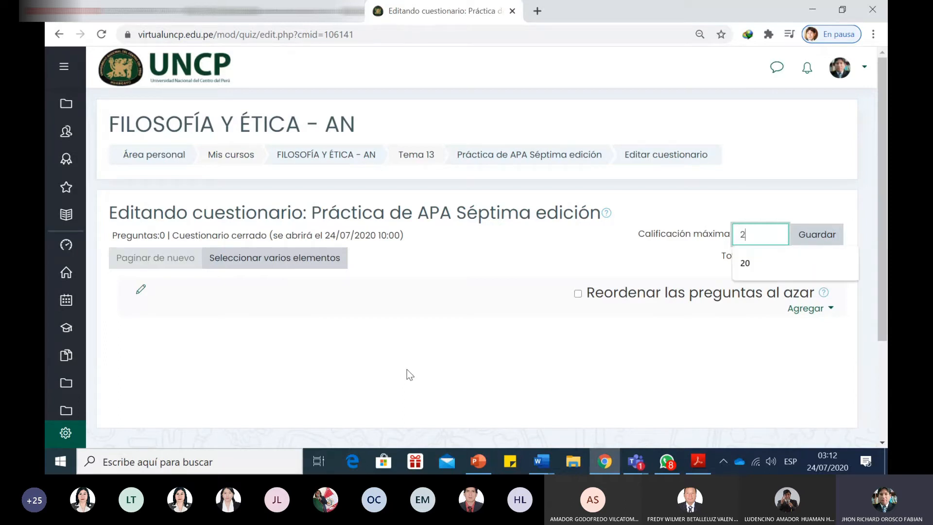
text(0)
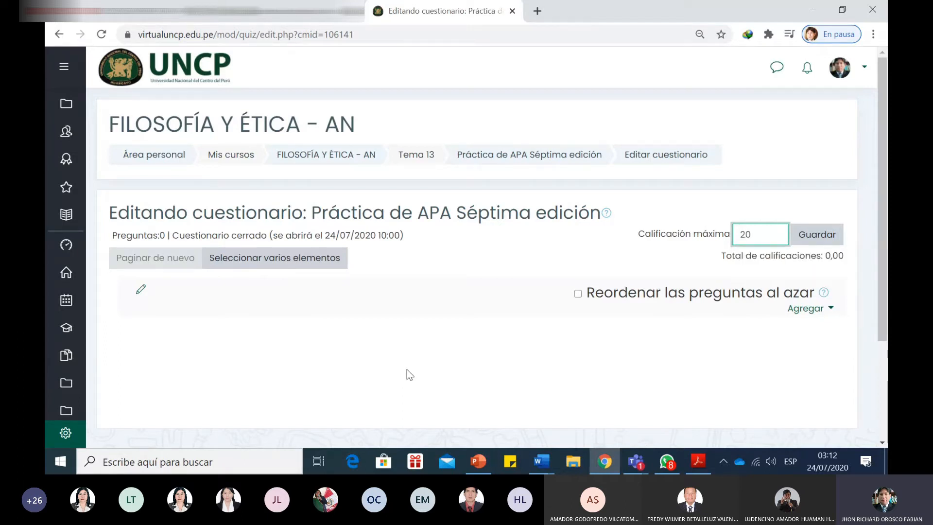
text(,00)
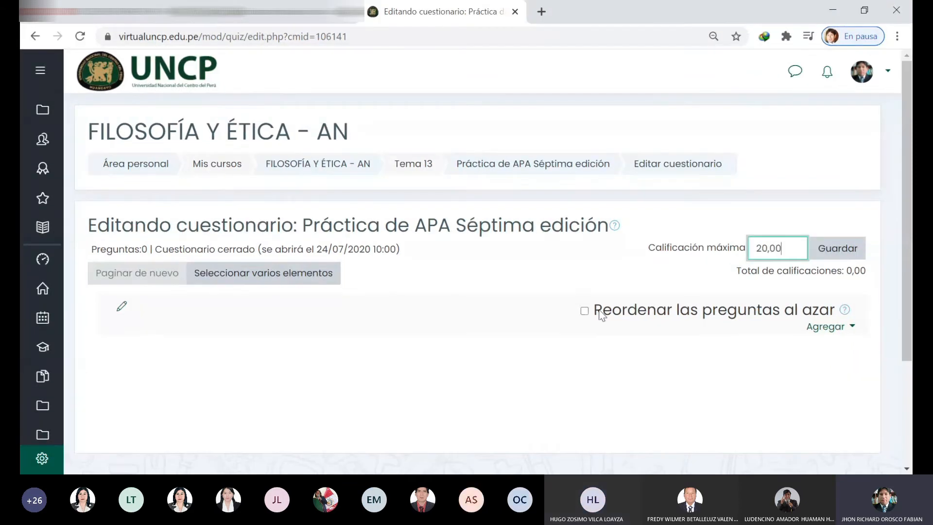
scroll(602, 315, down, 2)
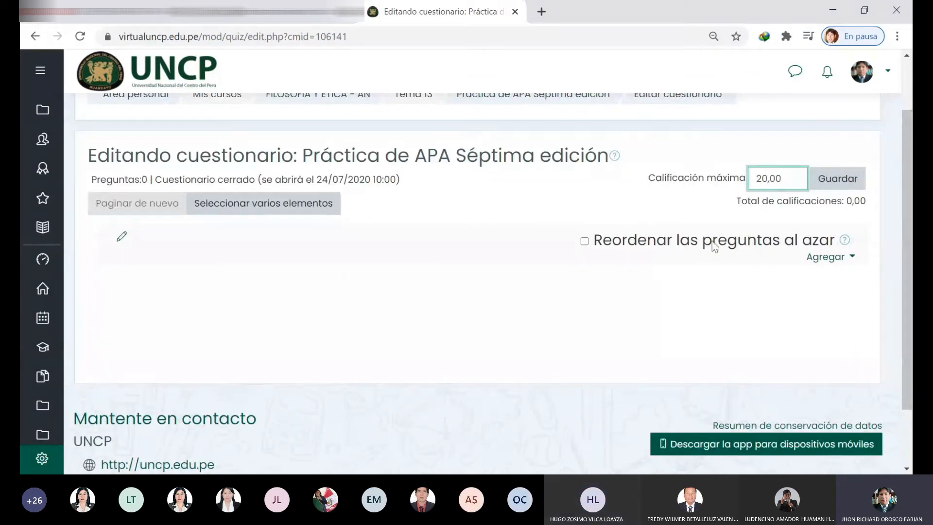
click(585, 242)
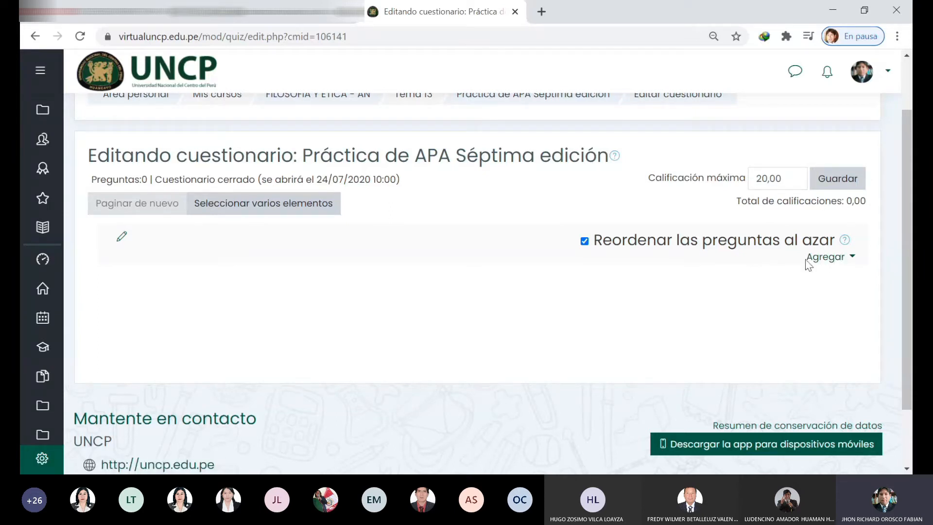
click(850, 262)
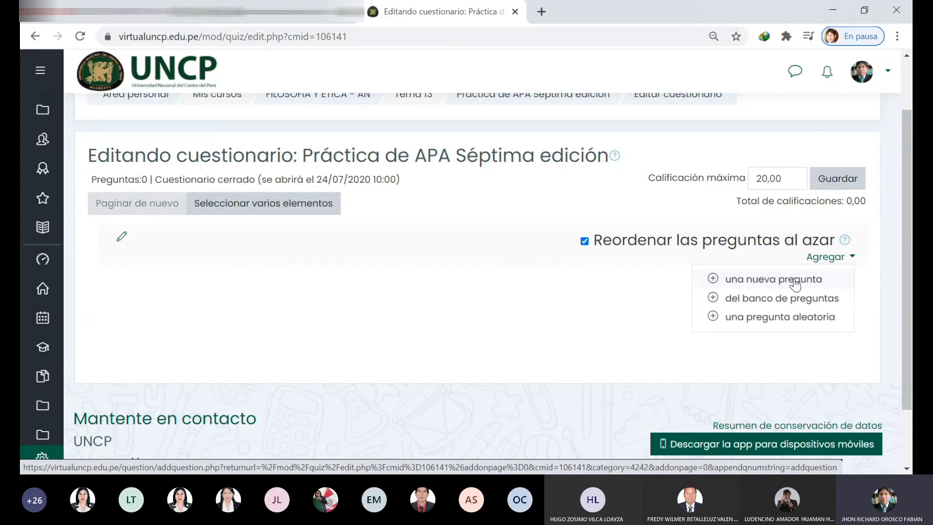
click(801, 283)
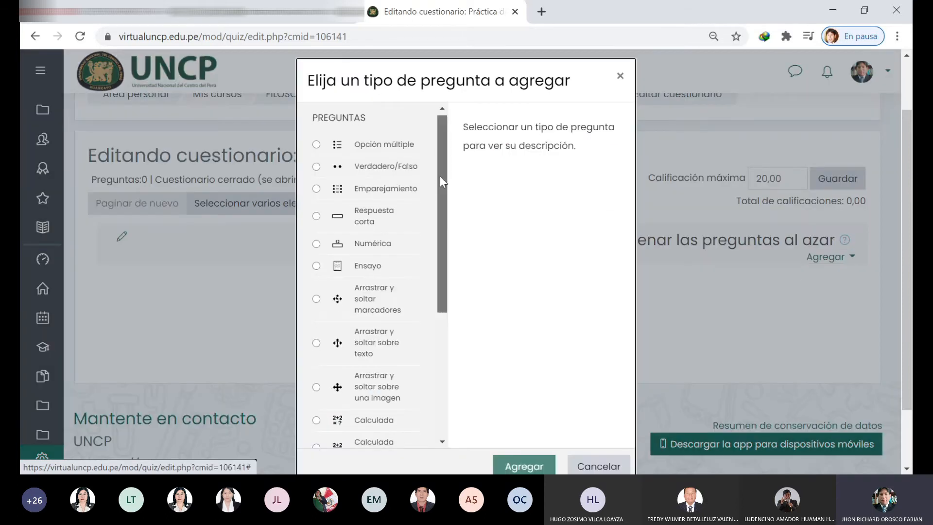
drag(440, 176, 442, 304)
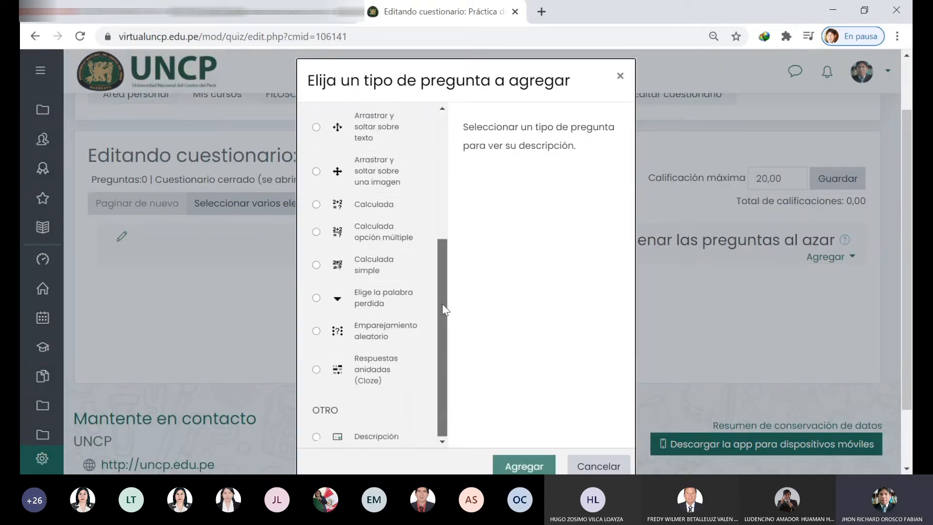
scroll(368, 241, up, 5)
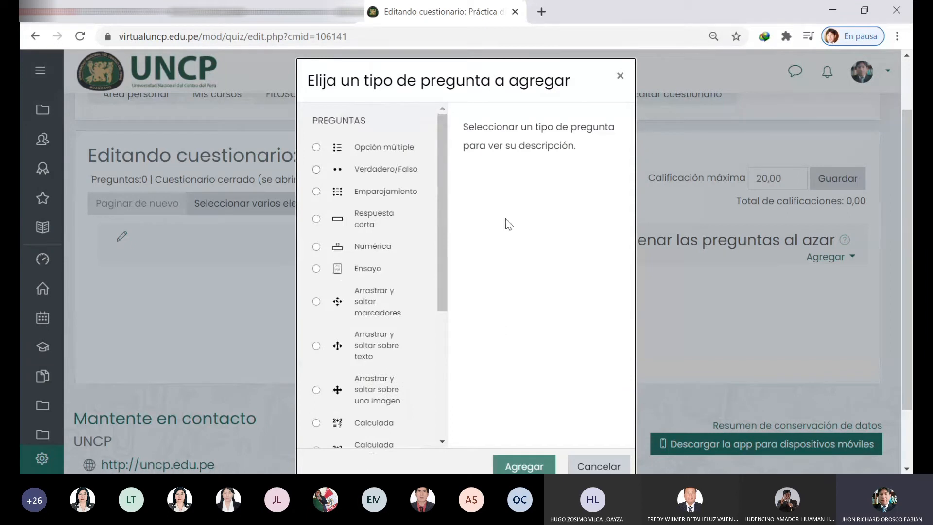
click(619, 81)
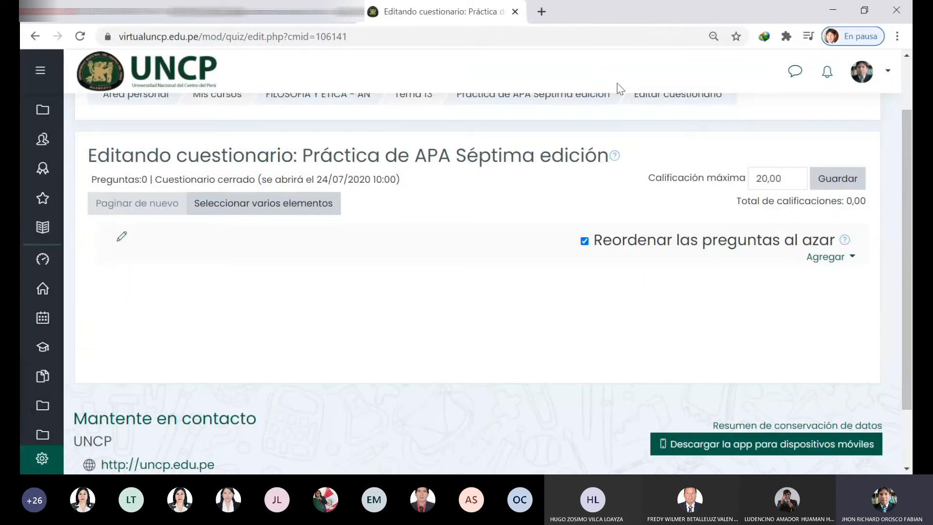
Add a new question of type Opción múltiple to the quiz.
click(834, 258)
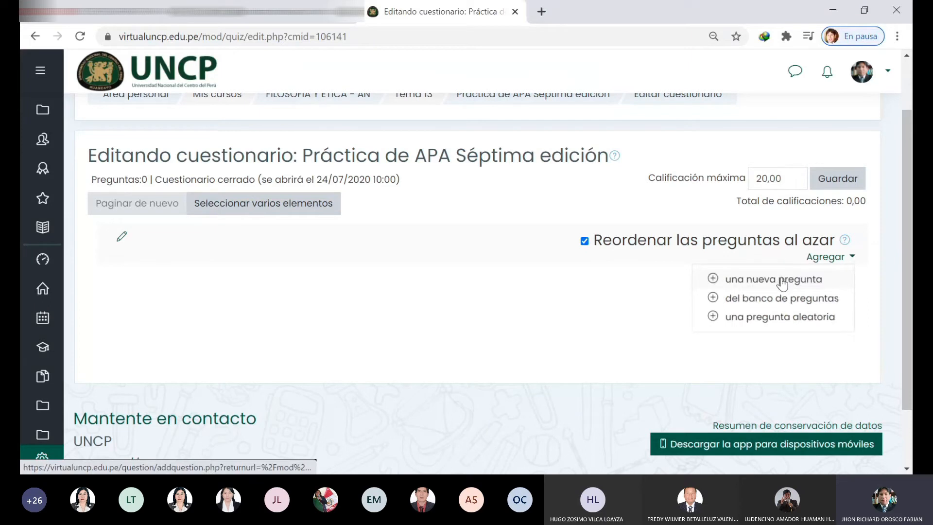
click(782, 282)
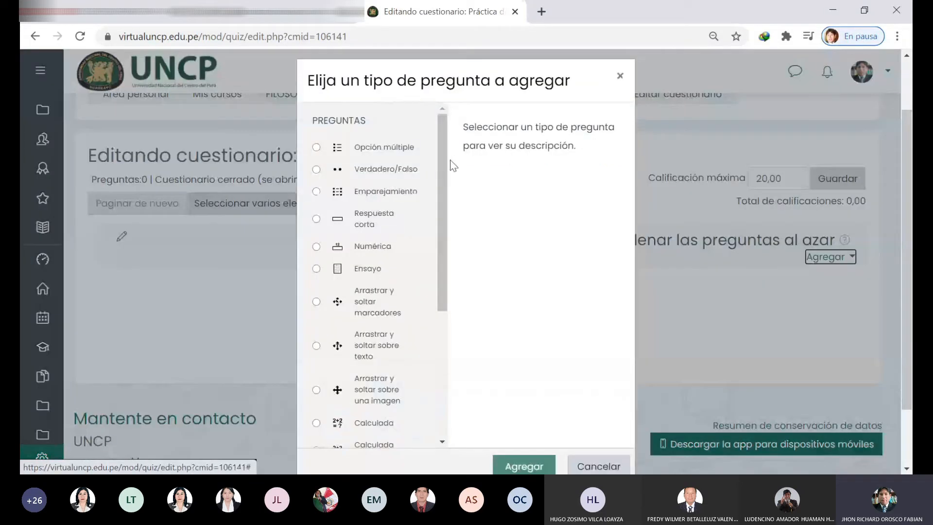
scroll(448, 169, down, 3)
scroll(448, 168, up, 3)
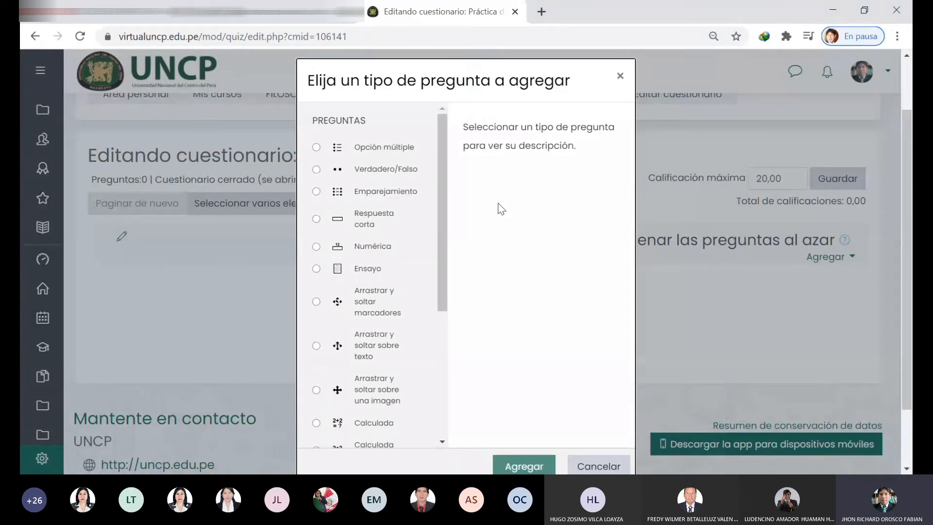
mouse_move(442, 141)
mouse_down()
mouse_move(442, 152)
mouse_move(444, 127)
mouse_up()
click(325, 148)
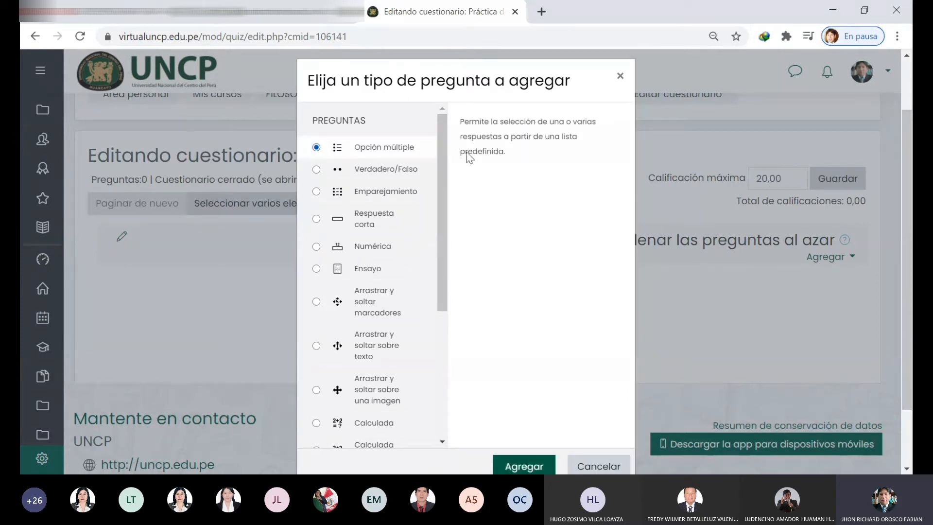
drag(464, 63, 447, 44)
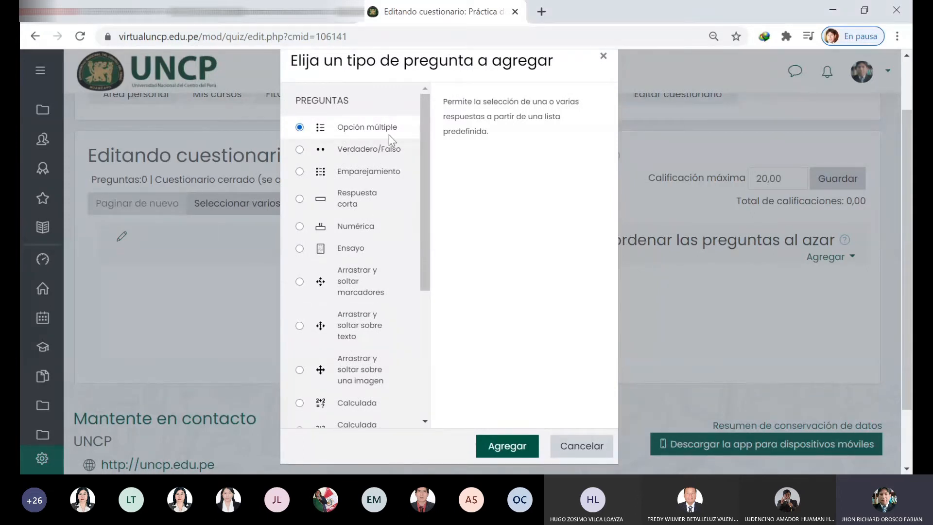
click(507, 446)
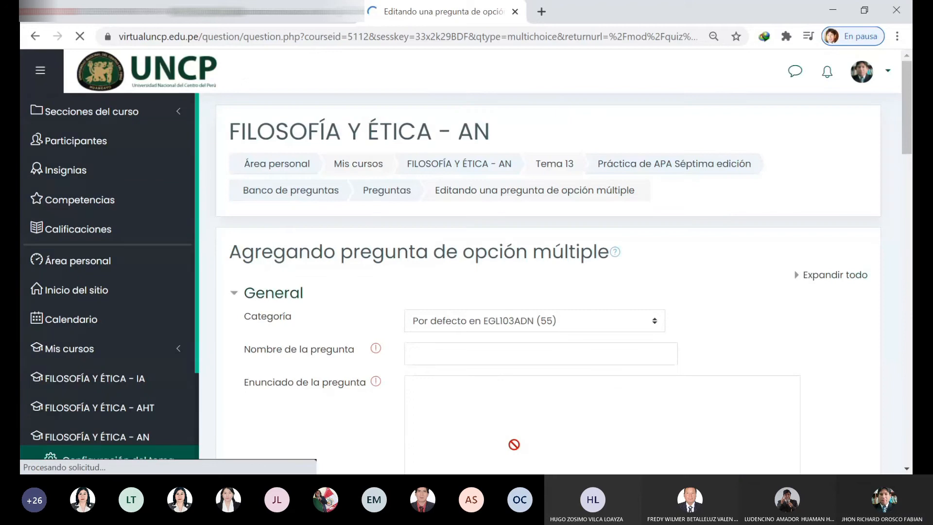
Check the new question's category and name the question Pregunta 1.
scroll(508, 379, down, 3)
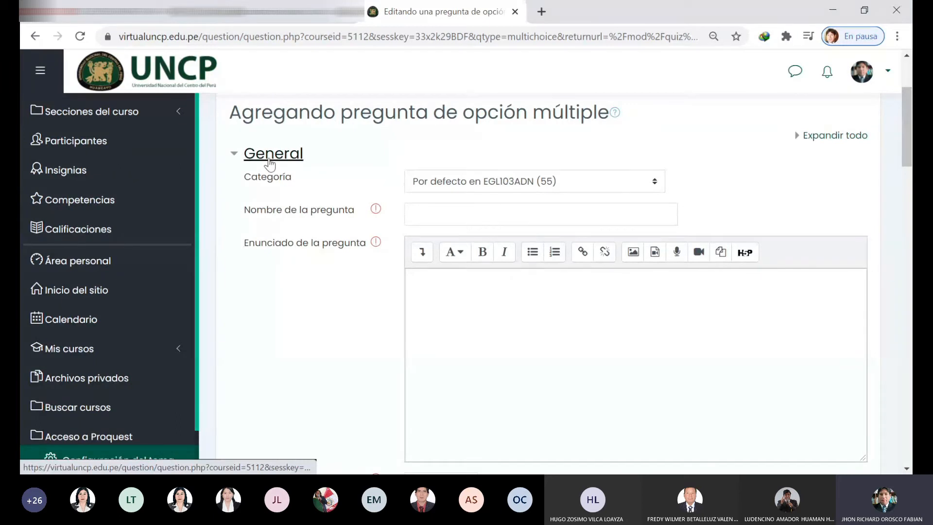
drag(251, 182, 288, 184)
click(291, 185)
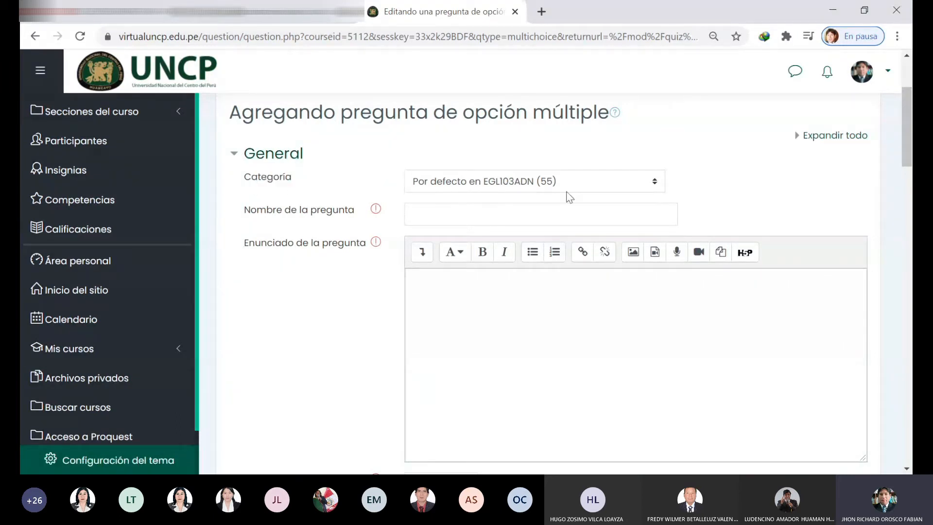
click(656, 187)
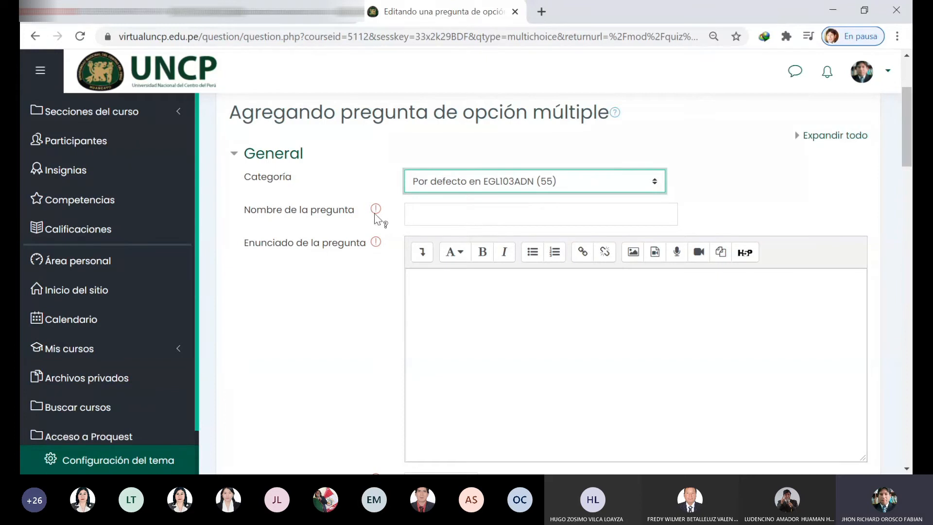
click(438, 217)
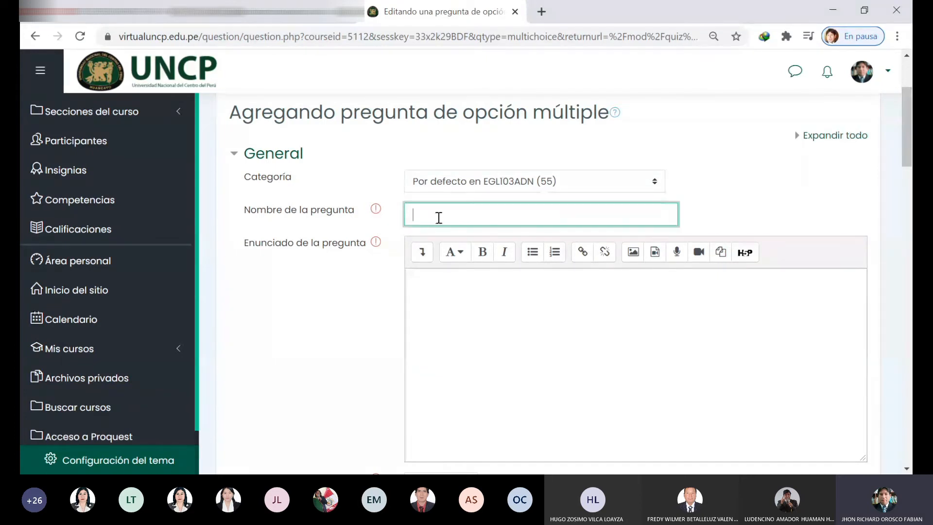
text(Pregunta 1)
Enter the question text "Una cita directa equivale a decir que es una cita:" without its leading list number, and check the wording.
scroll(493, 318, down, 1)
click(479, 249)
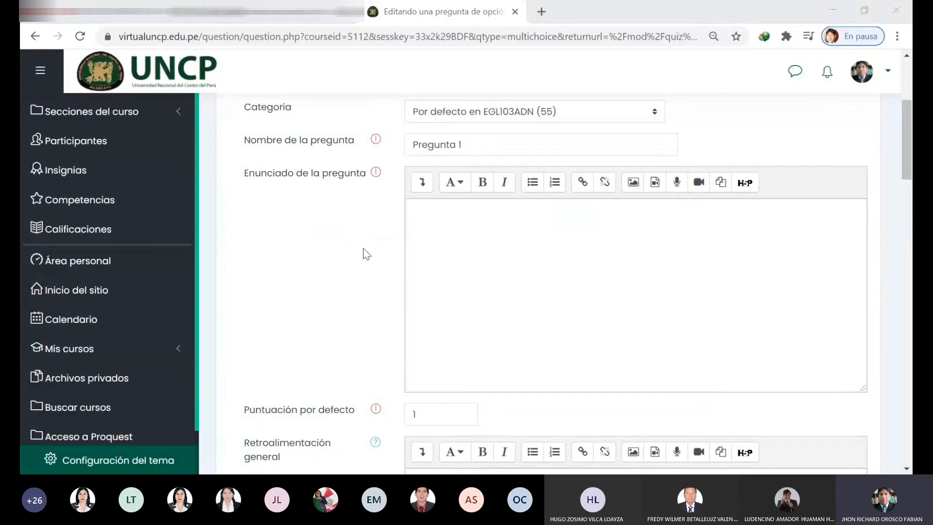
click(560, 244)
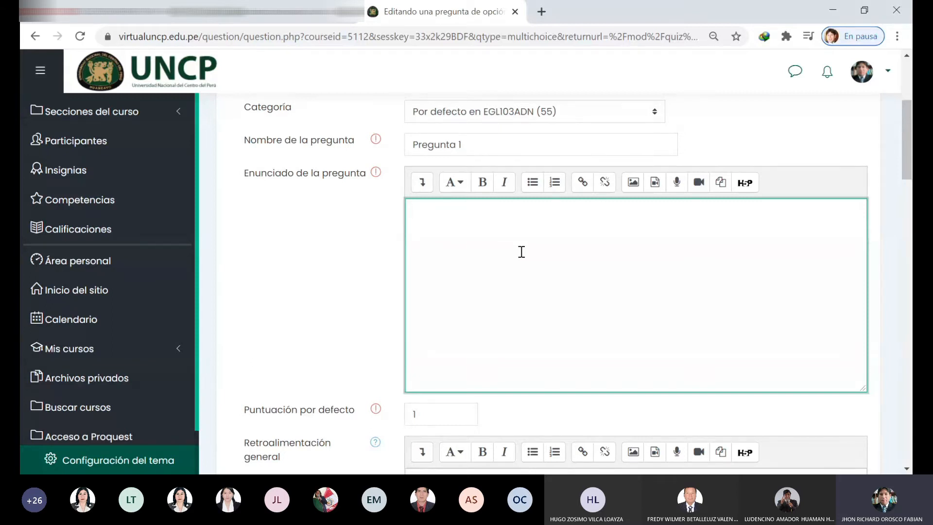
text(1. Una cita directa equivale a decir que es una cita:)
click(440, 213)
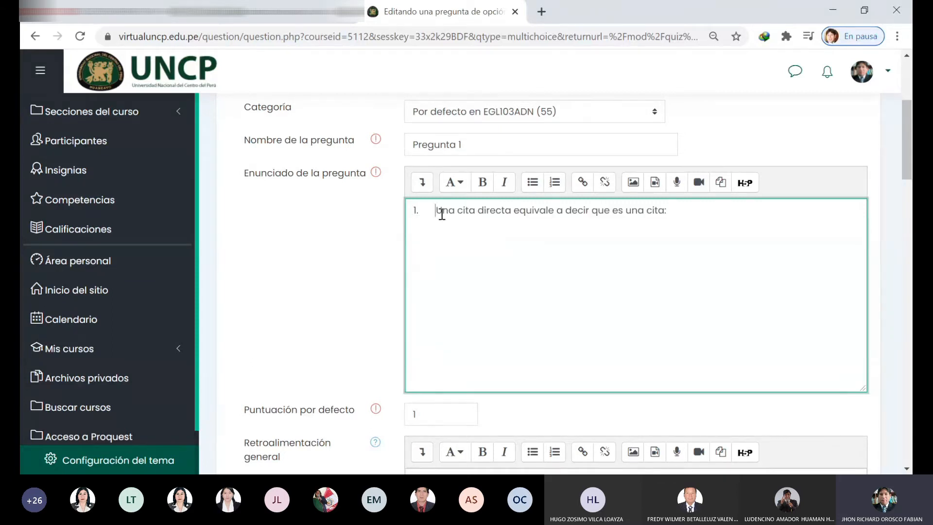
key(BackSpace)
key(BackSpace)
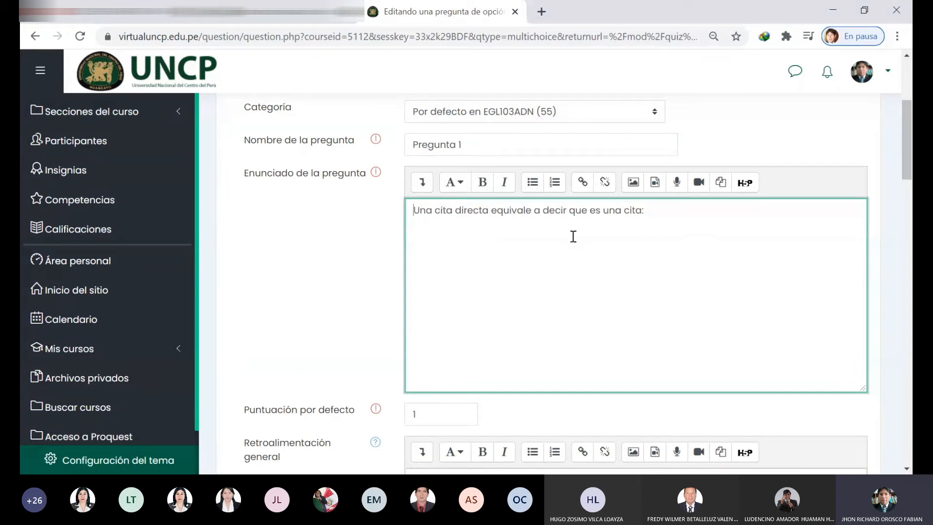
scroll(574, 236, up, 2)
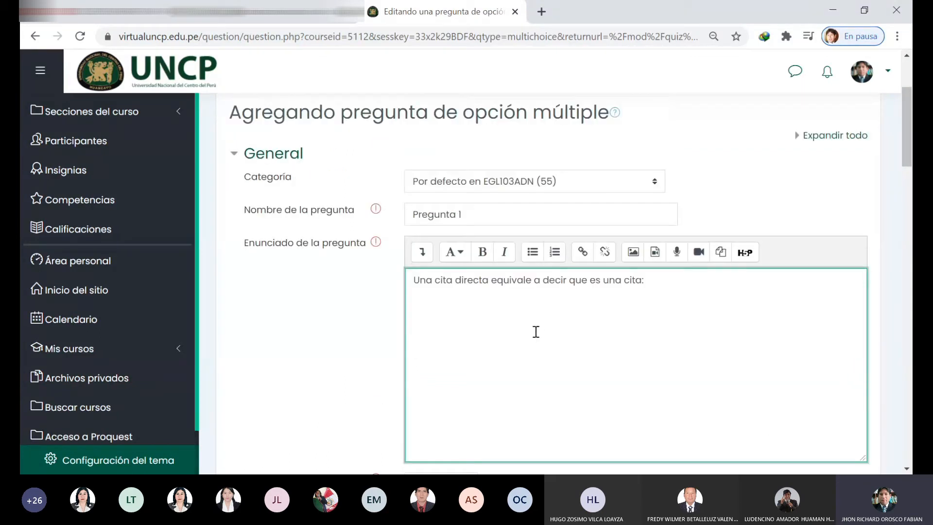
scroll(535, 329, down, 2)
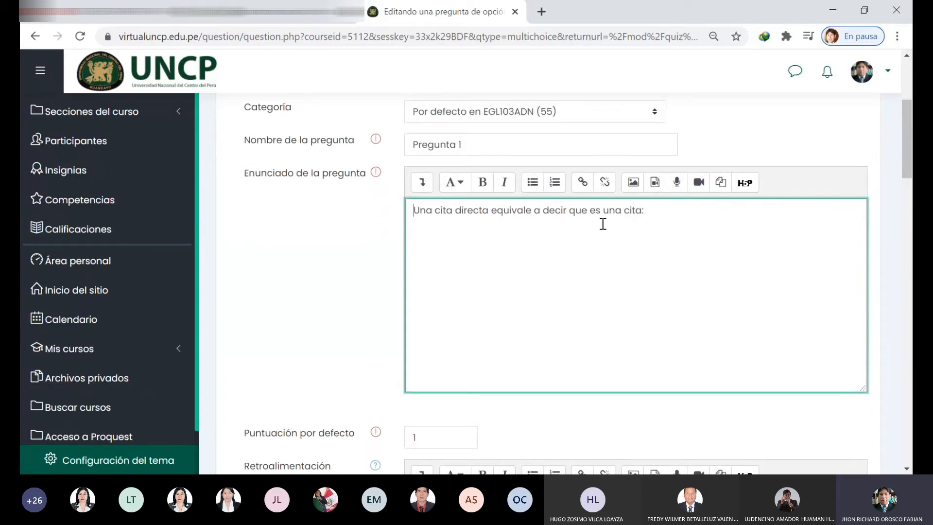
drag(674, 207, 515, 214)
click(415, 221)
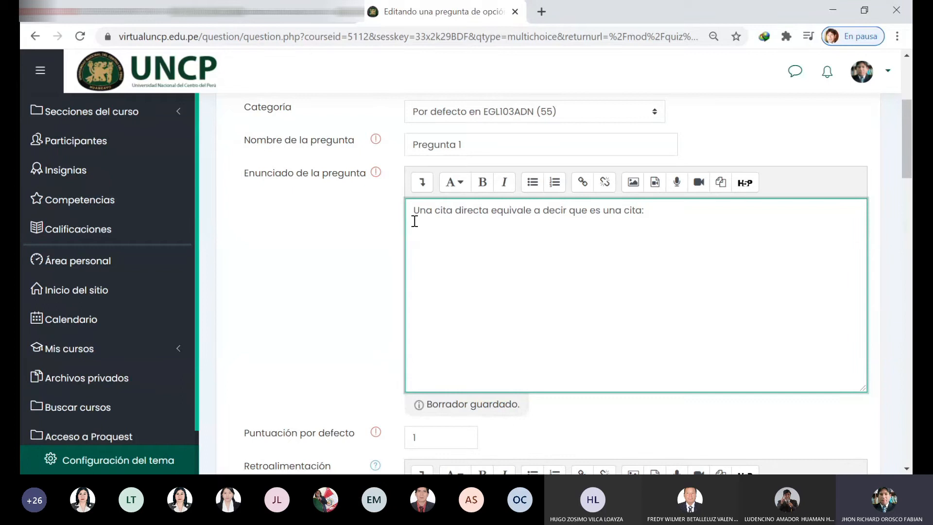
Examine the question's default score (Puntuación por defecto) and the general feedback field.
key(Return)
scroll(492, 258, down, 5)
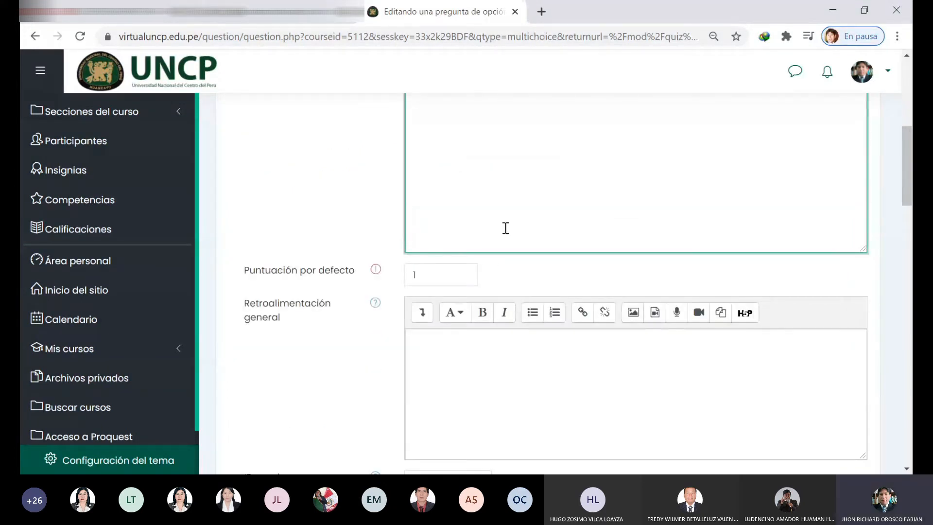
click(437, 205)
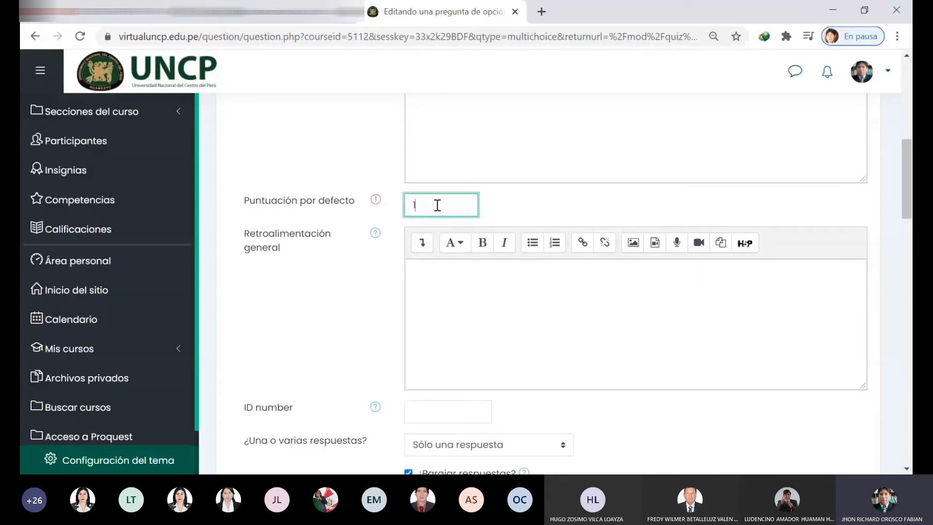
scroll(533, 208, up, 3)
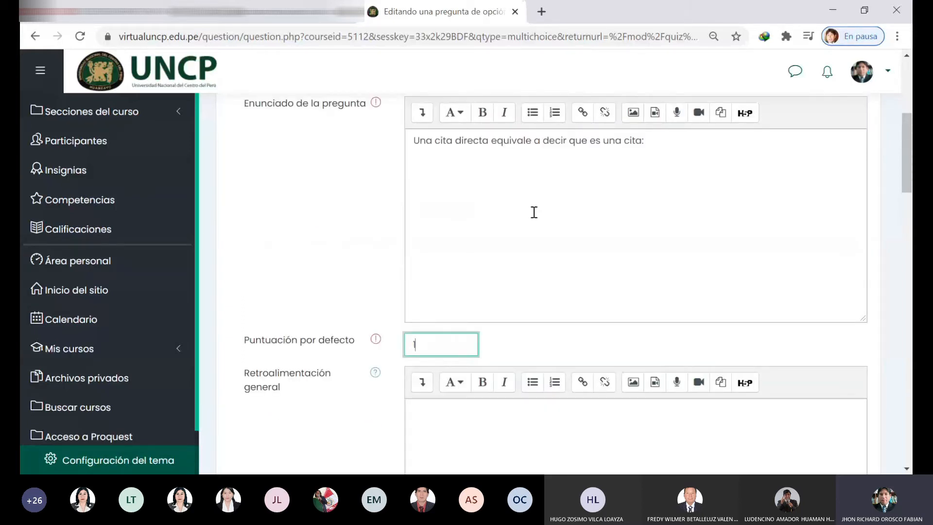
scroll(505, 238, down, 2)
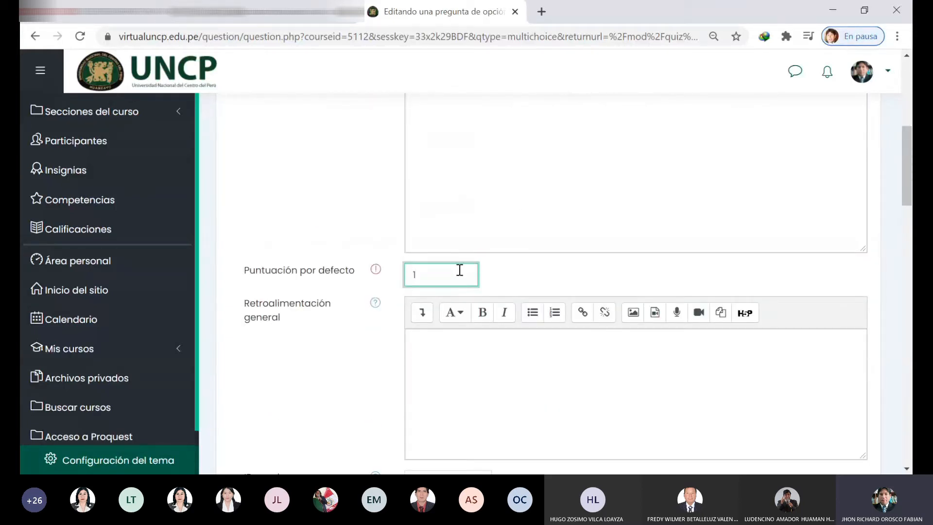
scroll(460, 269, down, 3)
click(451, 243)
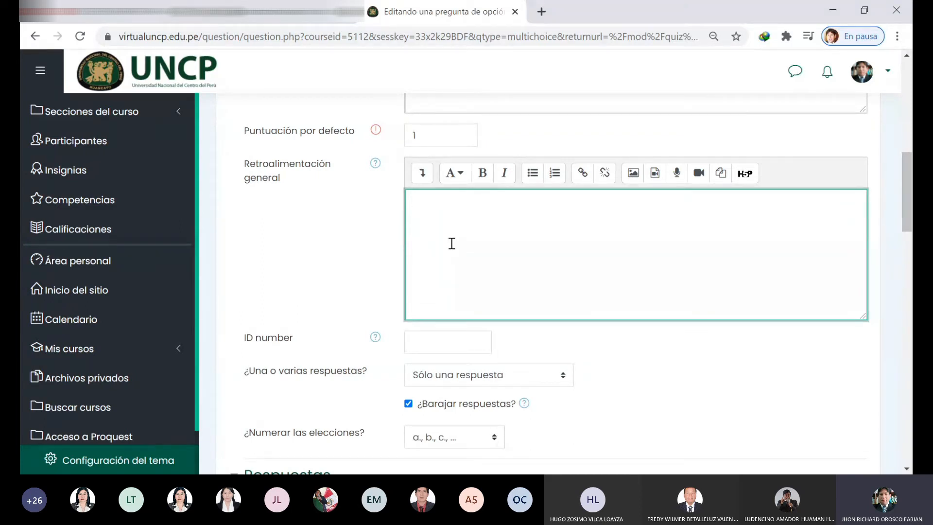
Examine the settings for one or several answers, answer shuffling and choice numbering, plus the answer blocks below them.
scroll(451, 243, down, 1)
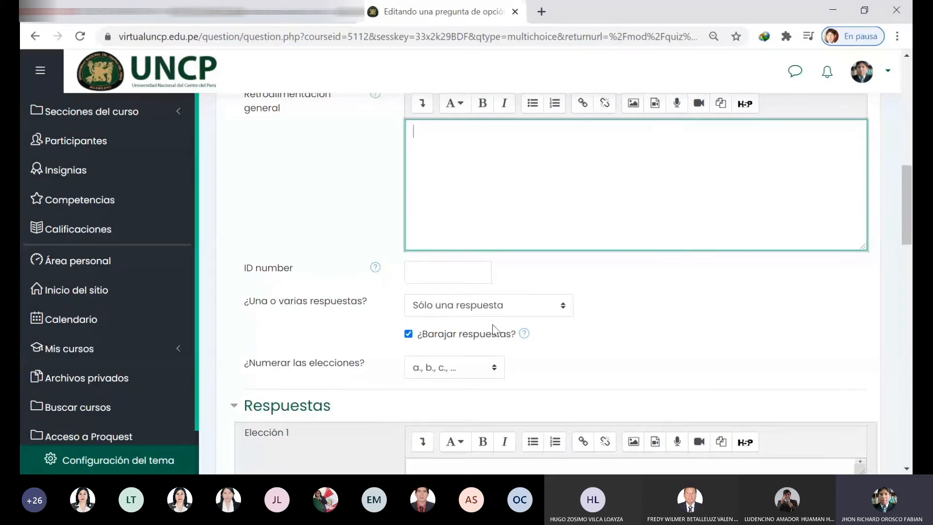
scroll(493, 330, down, 1)
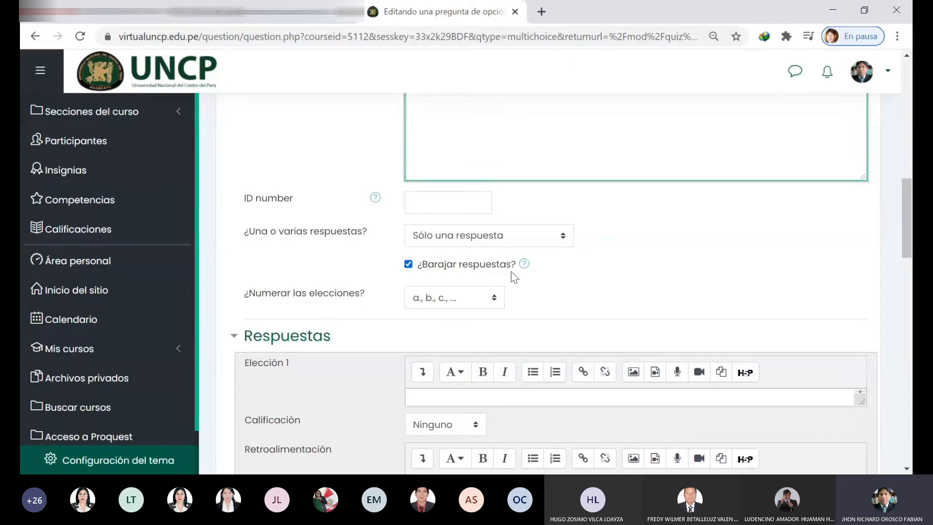
scroll(548, 286, down, 1)
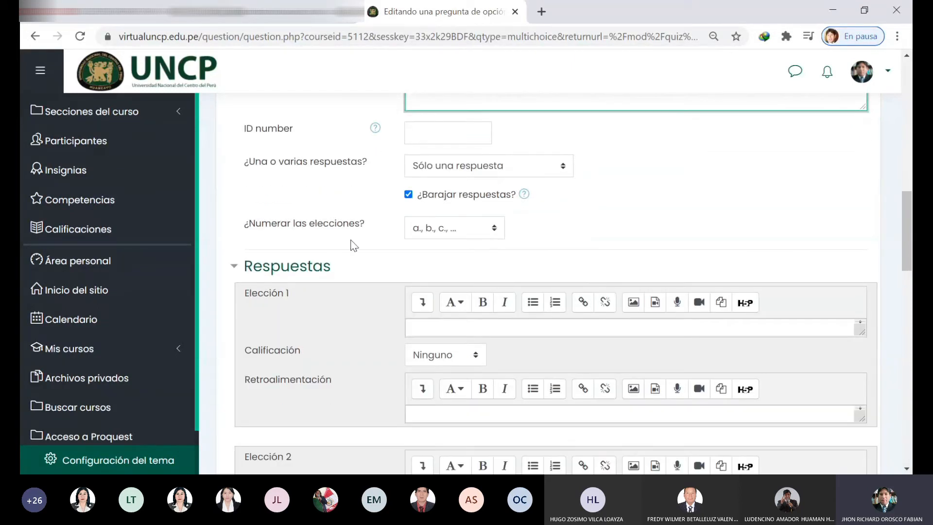
click(495, 235)
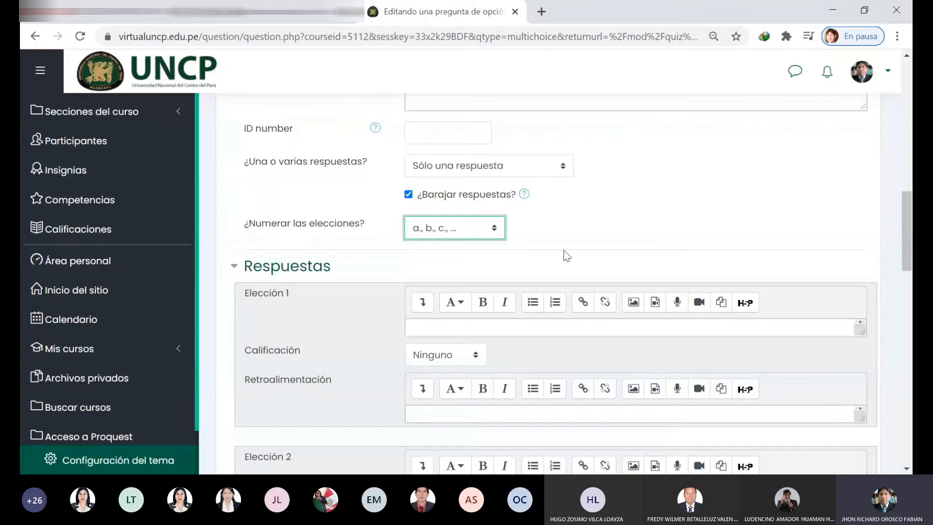
scroll(565, 256, down, 1)
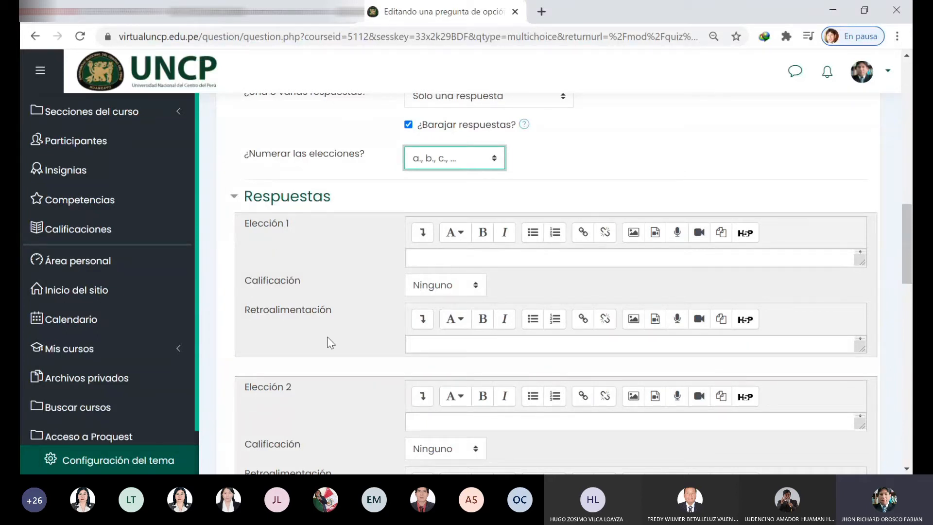
scroll(392, 358, down, 4)
scroll(463, 294, up, 7)
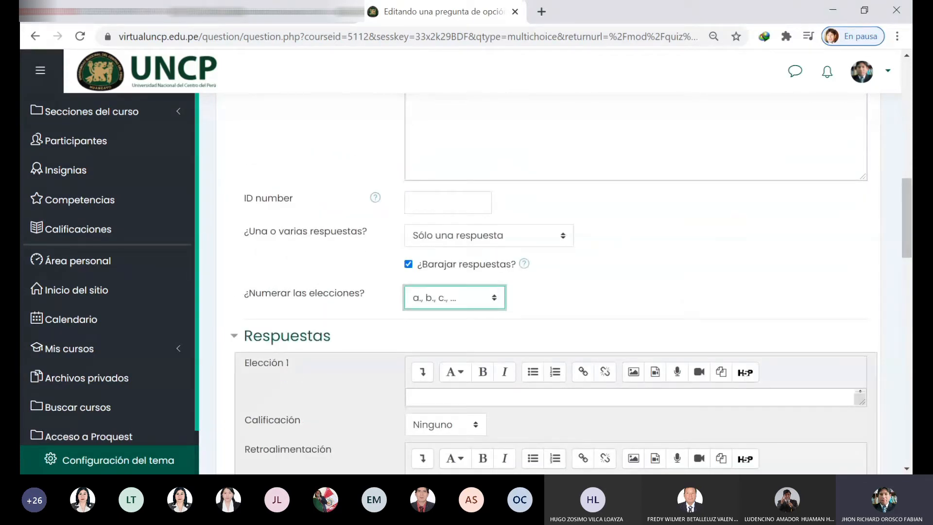
Enter "Parafraseada" as the text of Elección 1.
click(834, 15)
scroll(522, 235, up, 3)
scroll(515, 237, down, 4)
scroll(515, 246, down, 1)
click(464, 327)
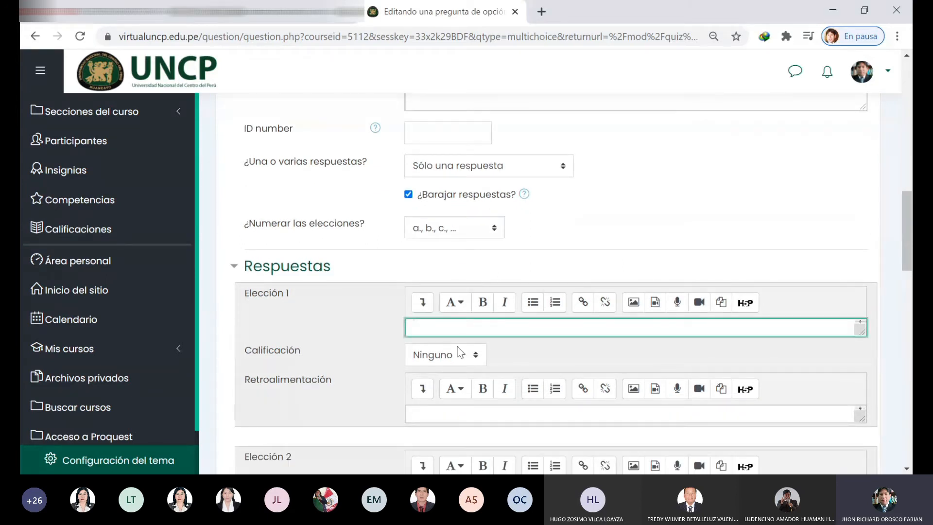
text(Parafraseada)
Enter "Literal" as the text of Elección 2 and set its Calificación to 100%.
scroll(486, 301, down, 1)
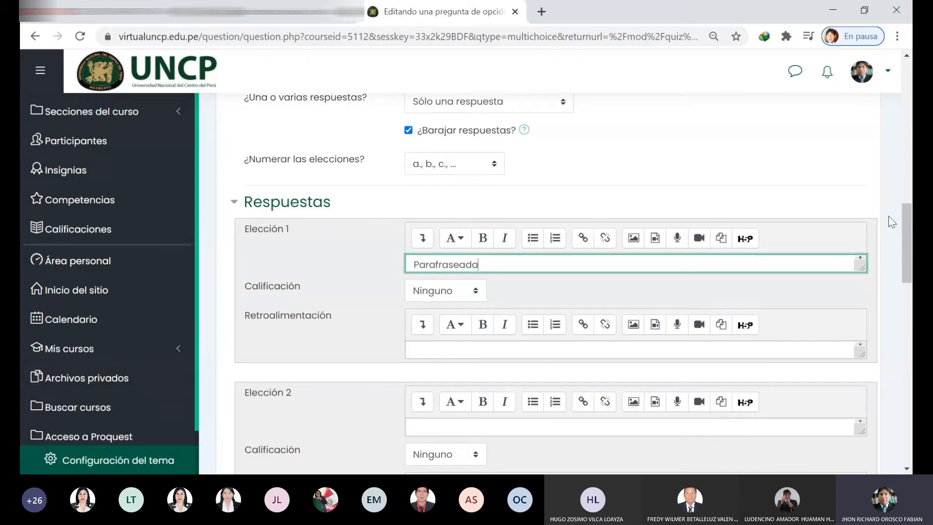
scroll(892, 221, down, 2)
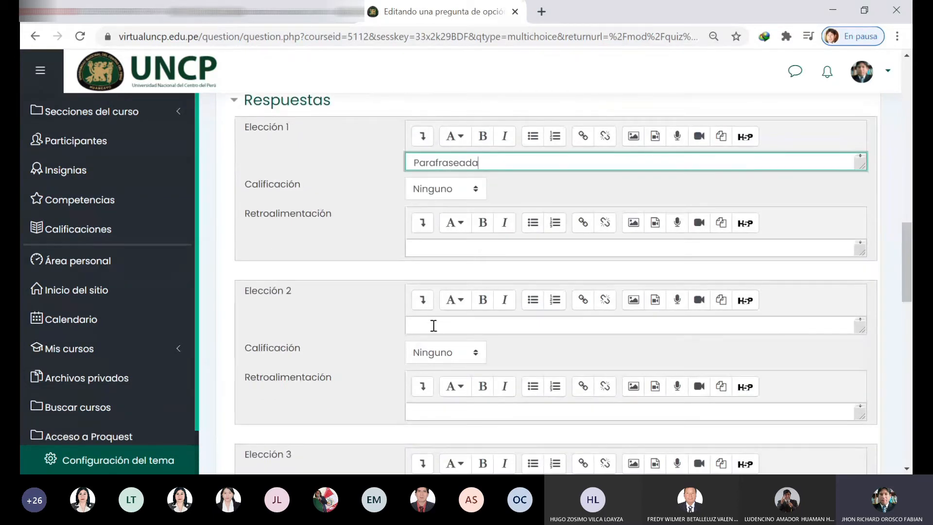
click(438, 329)
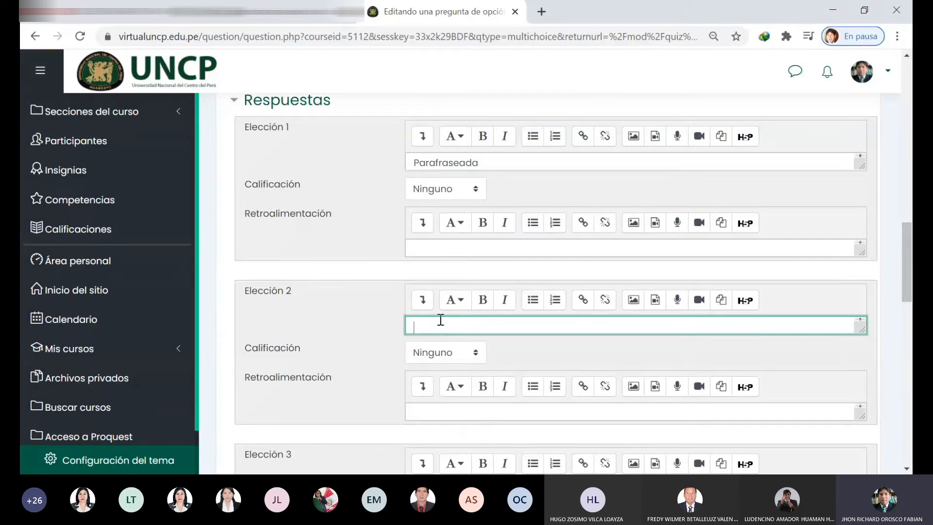
text(Literal)
key(Tab)
key(Down)
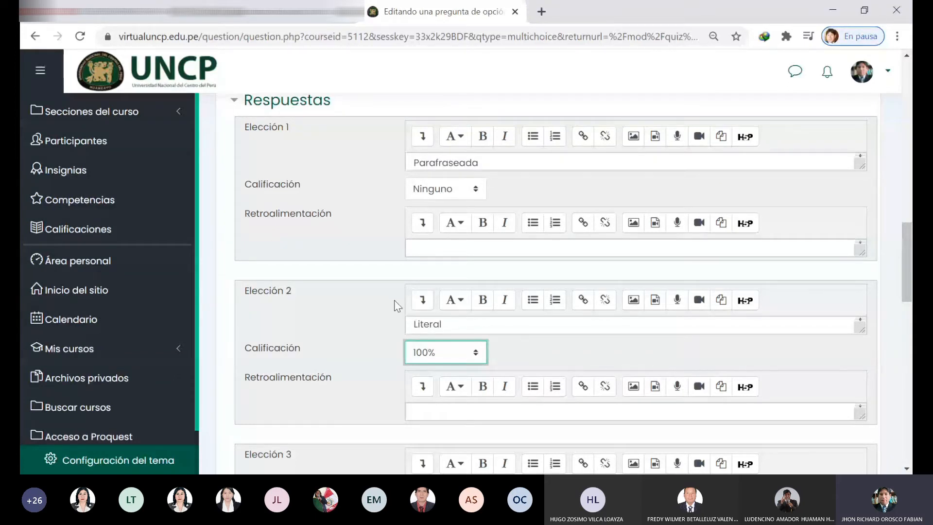
drag(252, 348, 309, 352)
click(258, 352)
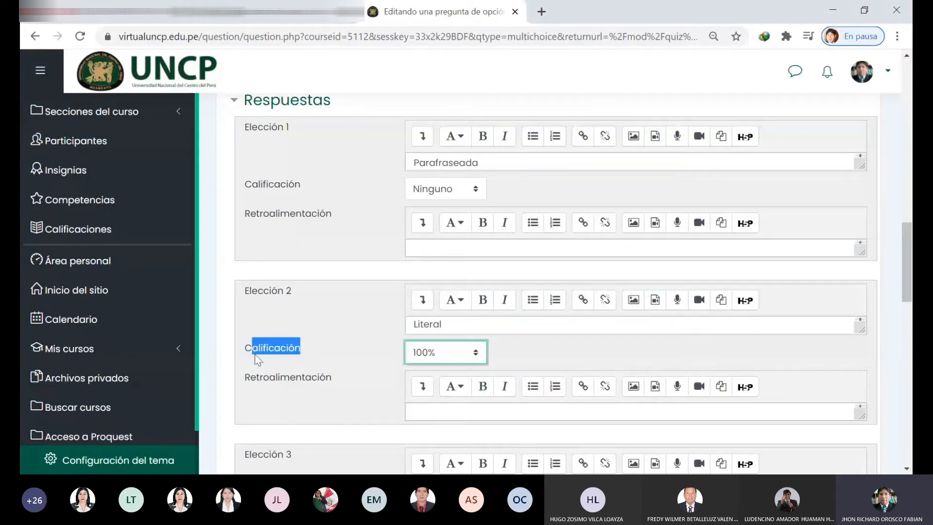
drag(246, 352, 447, 371)
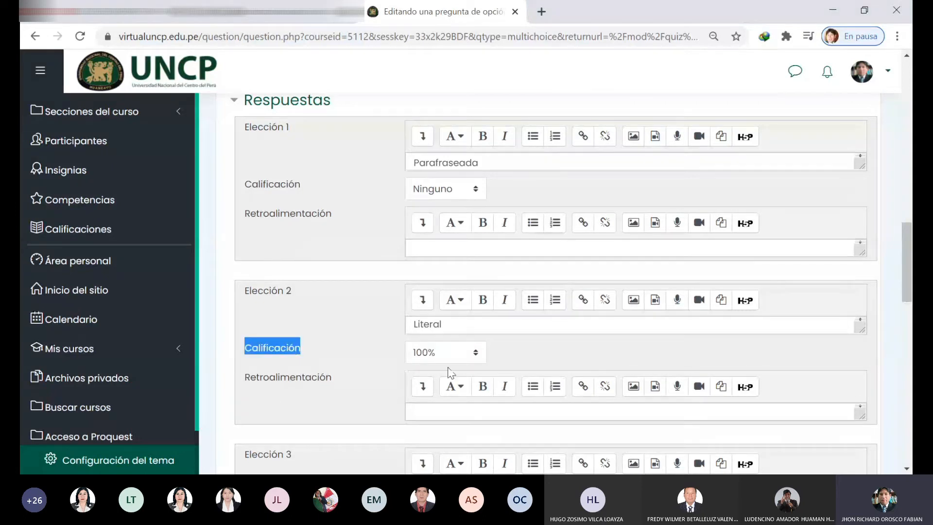
click(479, 357)
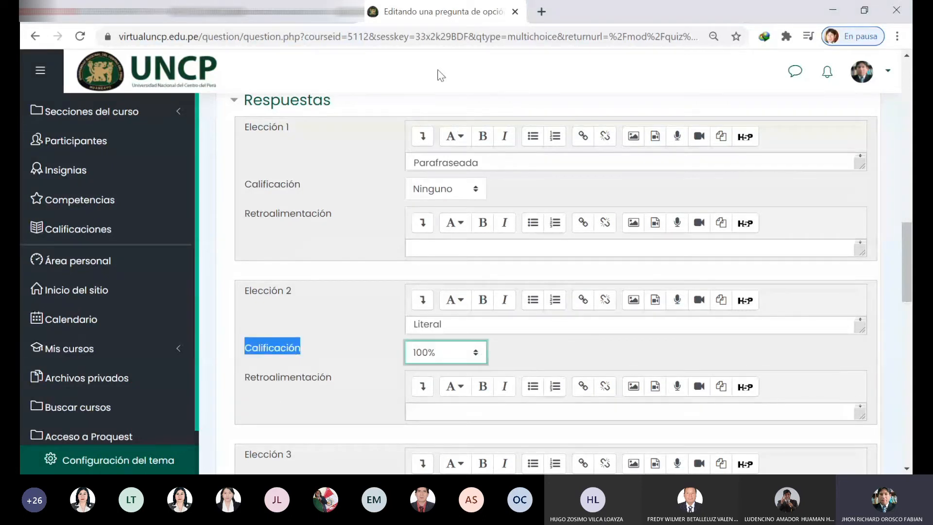
Enter "No textual" as the text of Elección 3.
drag(911, 262, 911, 282)
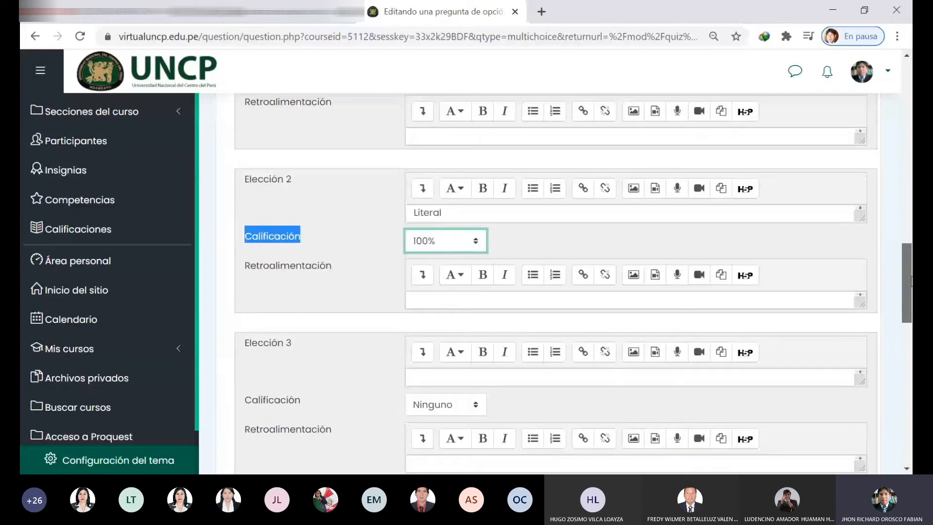
click(434, 379)
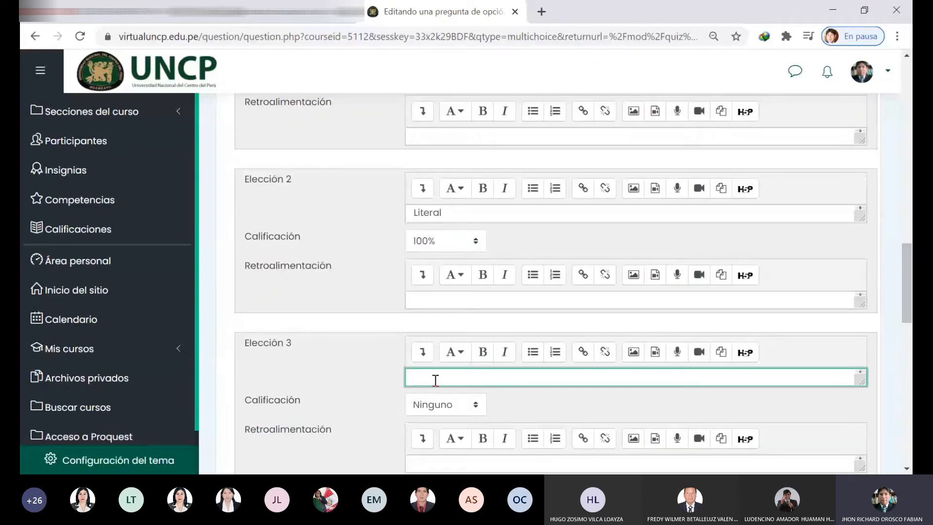
text(No textual)
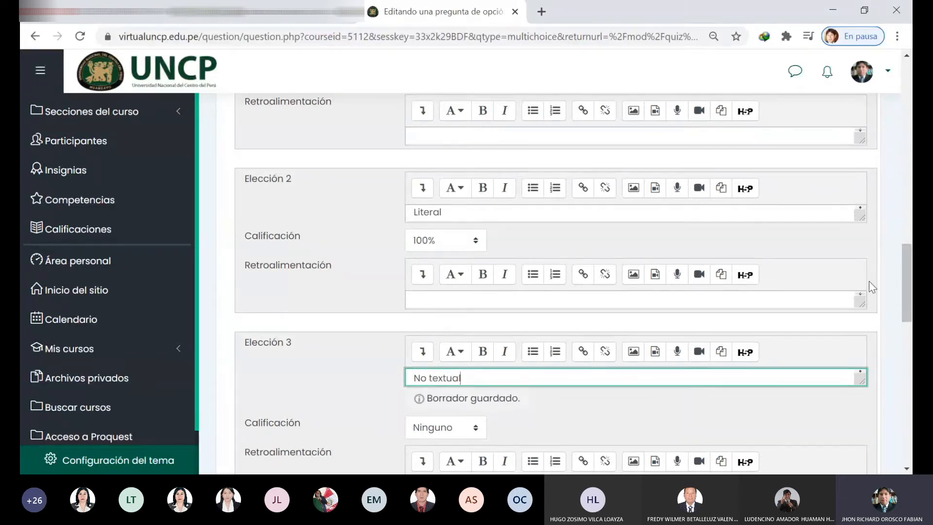
Enter "Indirecta" as the text of Elección 4.
drag(906, 279, 906, 326)
click(483, 296)
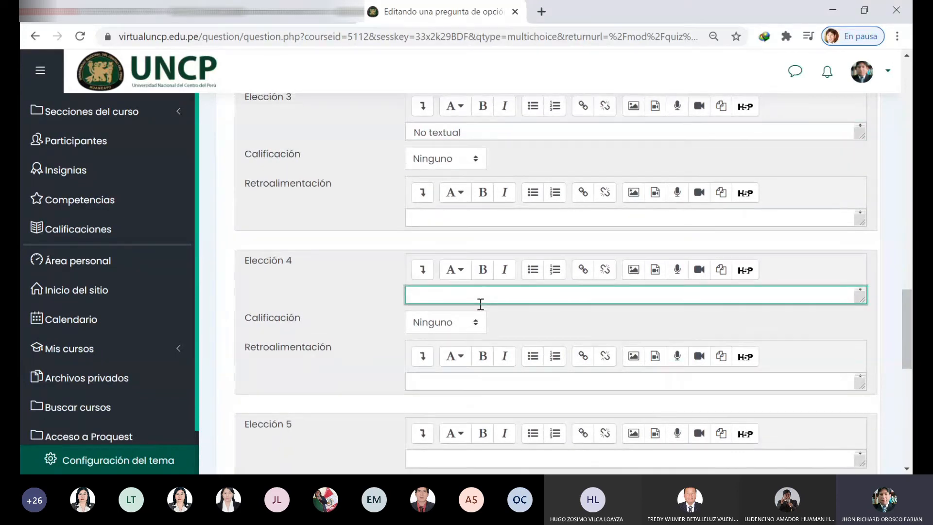
text(Ind)
text(irec)
text(at)
key(BackSpace)
key(BackSpace)
text(ta)
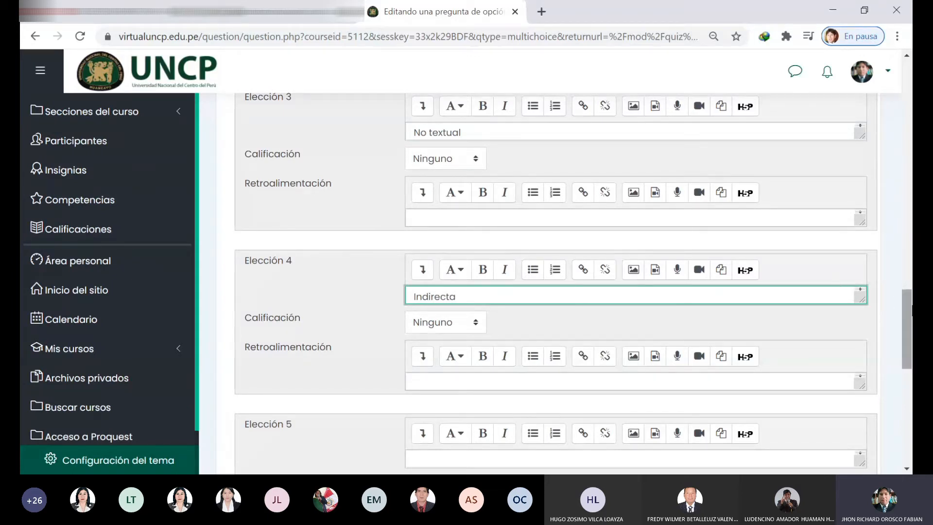
Examine Elección 5, the option for adding more choices, and the feedback, attempts, tags and saving options that follow.
scroll(907, 331, down, 2)
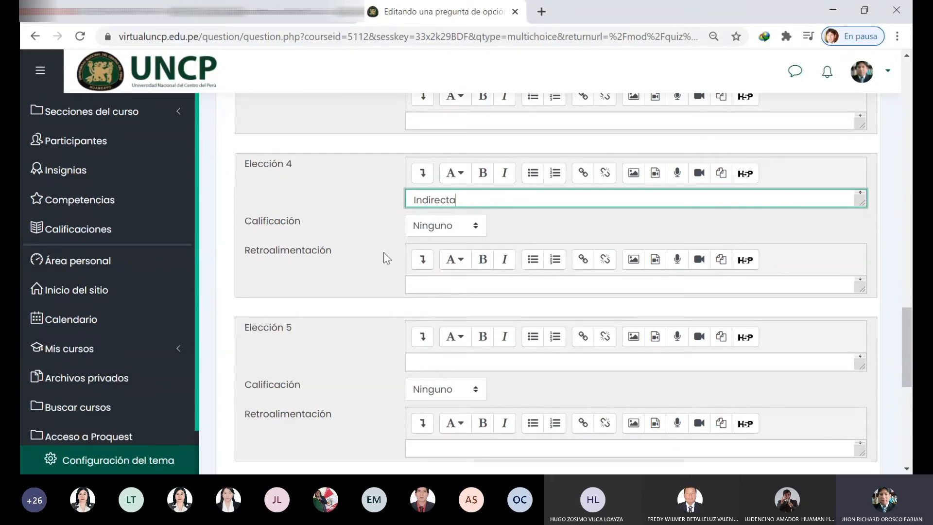
scroll(385, 258, down, 2)
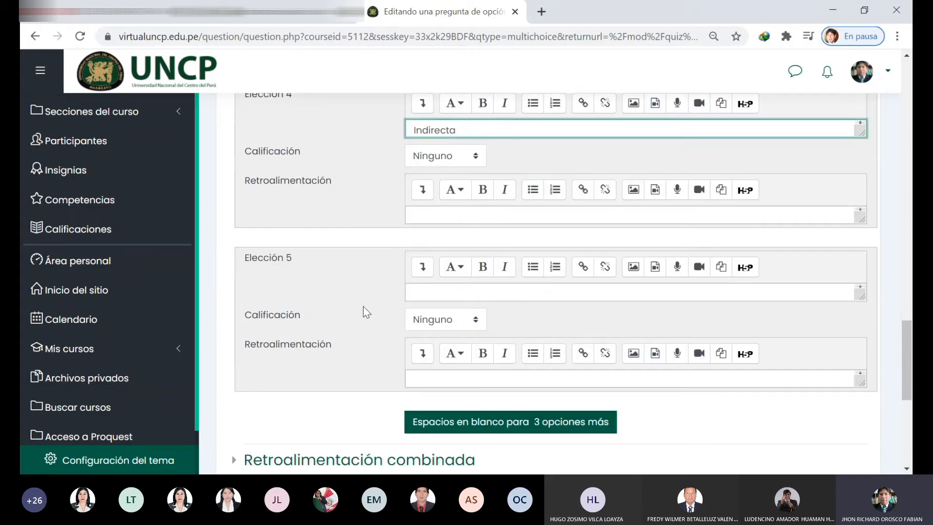
scroll(491, 420, down, 2)
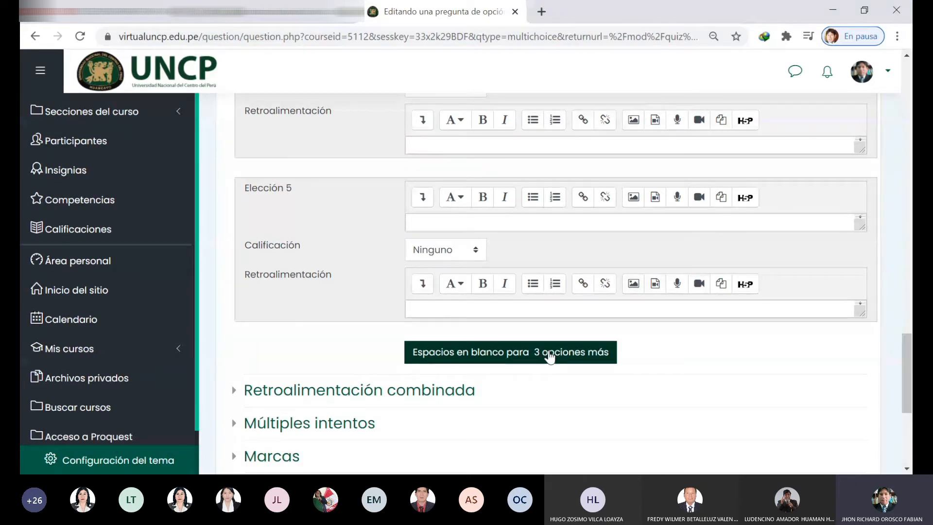
scroll(398, 226, up, 3)
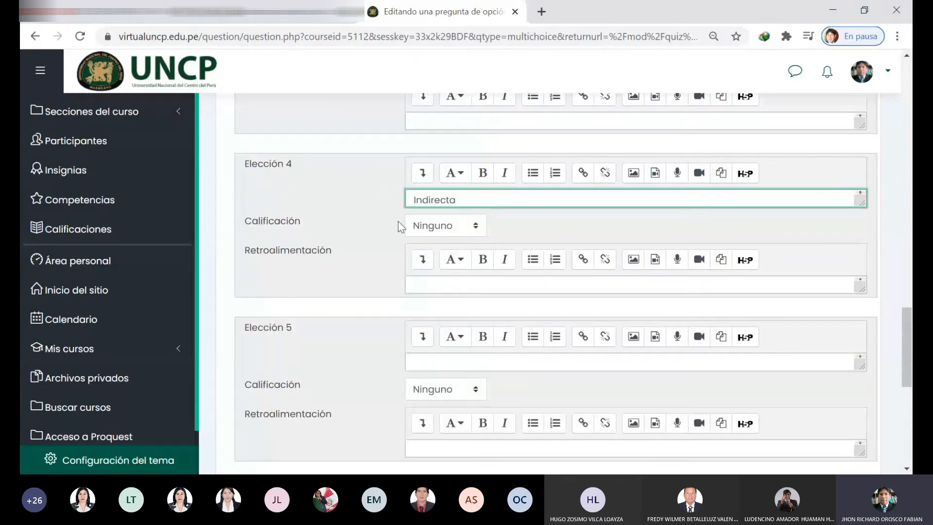
scroll(439, 267, down, 5)
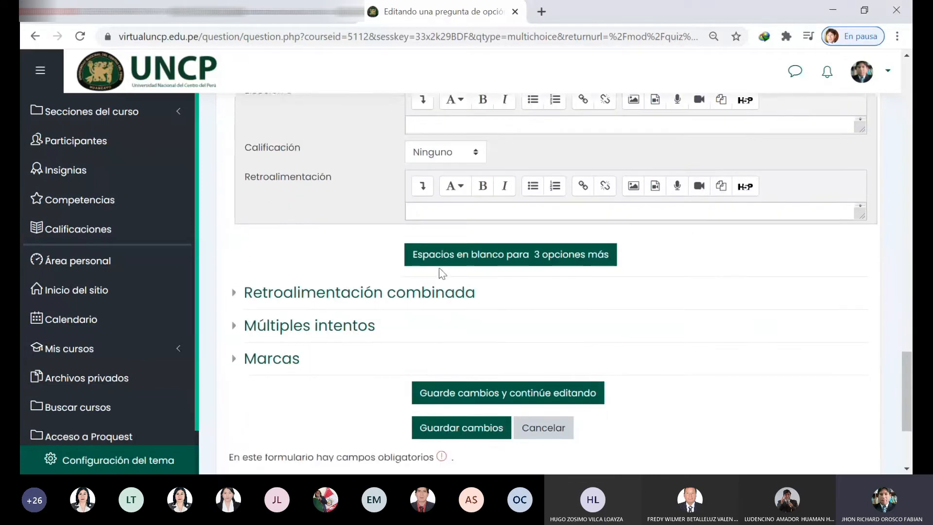
scroll(439, 268, down, 1)
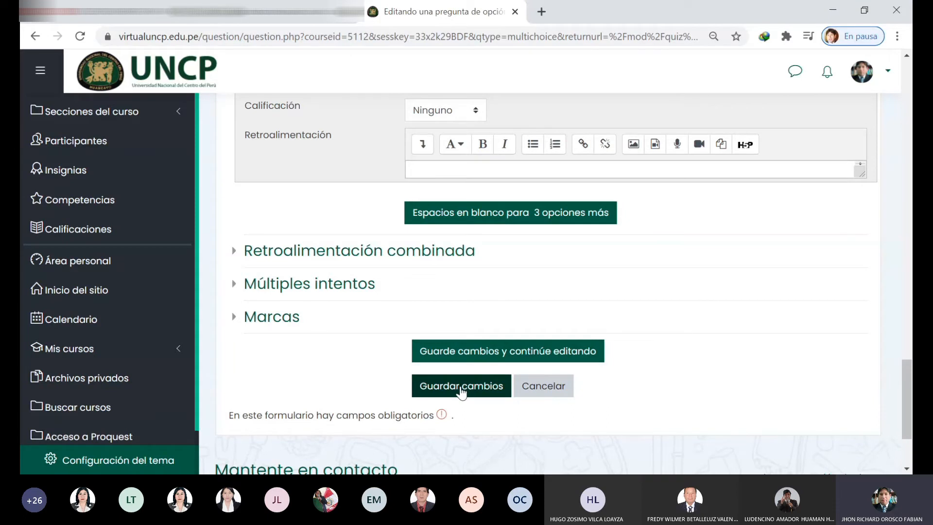
Review the question's category, name and statement text at the start of the form.
scroll(506, 316, up, 20)
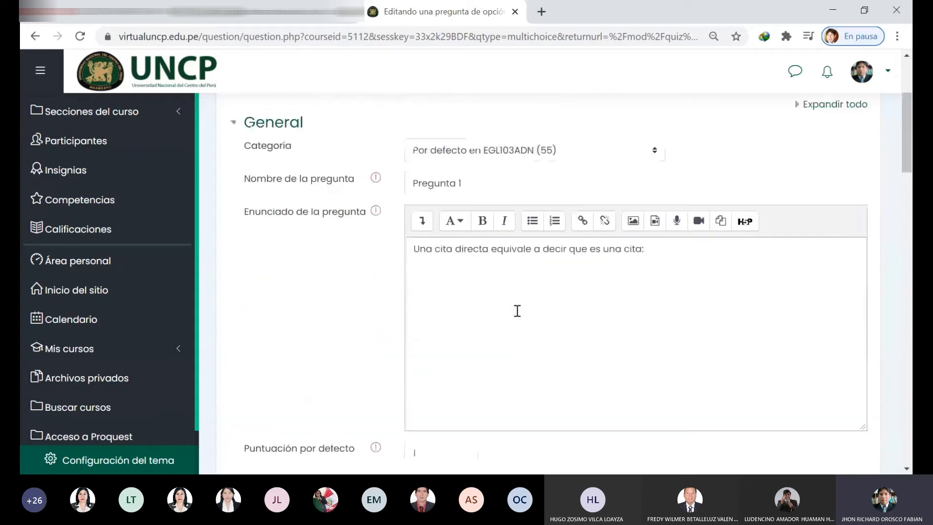
scroll(511, 311, up, 2)
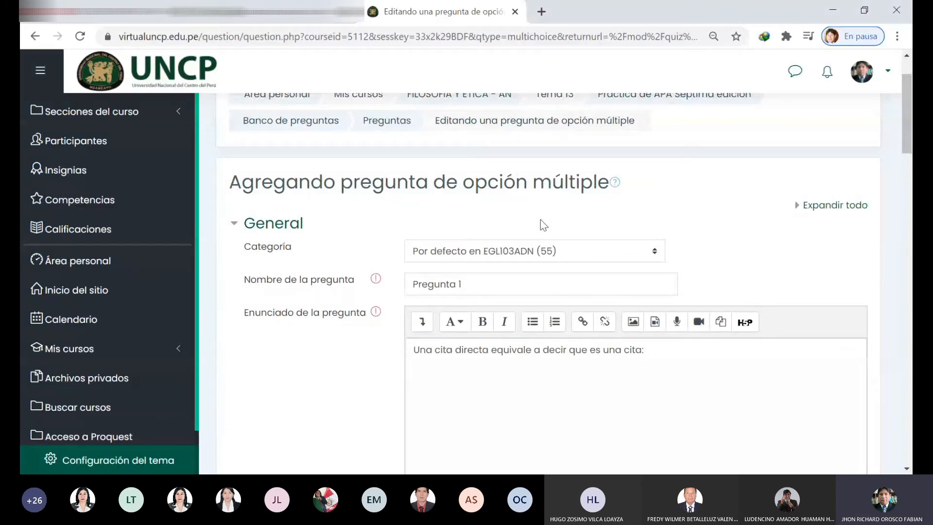
scroll(539, 223, down, 1)
drag(491, 216, 390, 214)
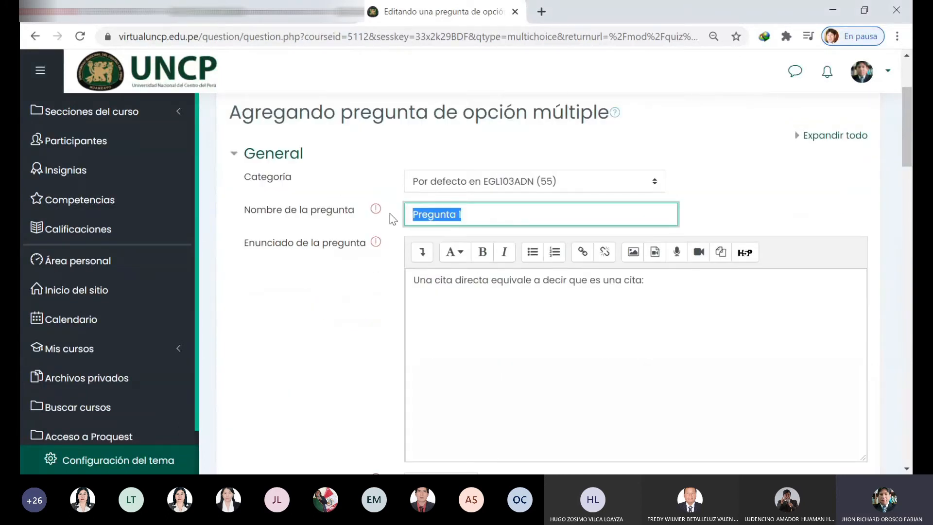
click(488, 214)
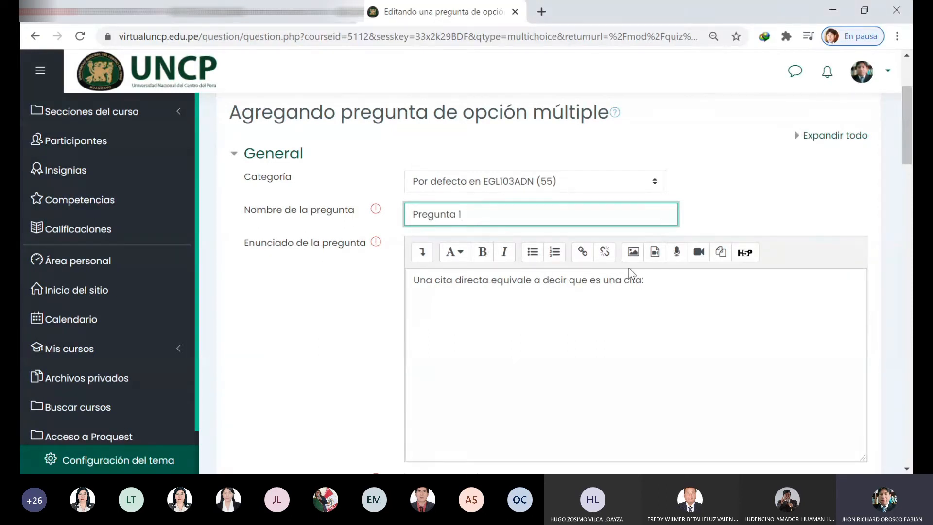
click(666, 279)
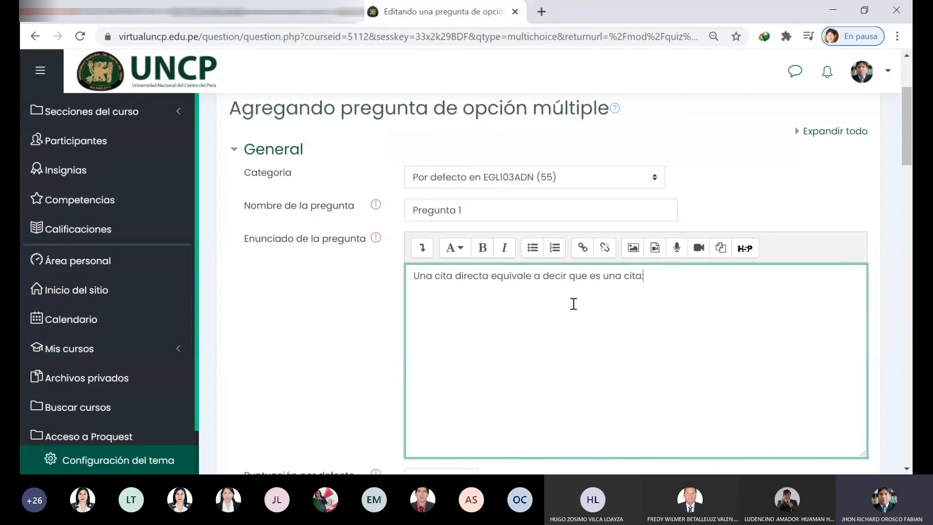
Review the statement text and the default mark of Pregunta 1.
scroll(573, 304, down, 1)
drag(645, 210, 406, 224)
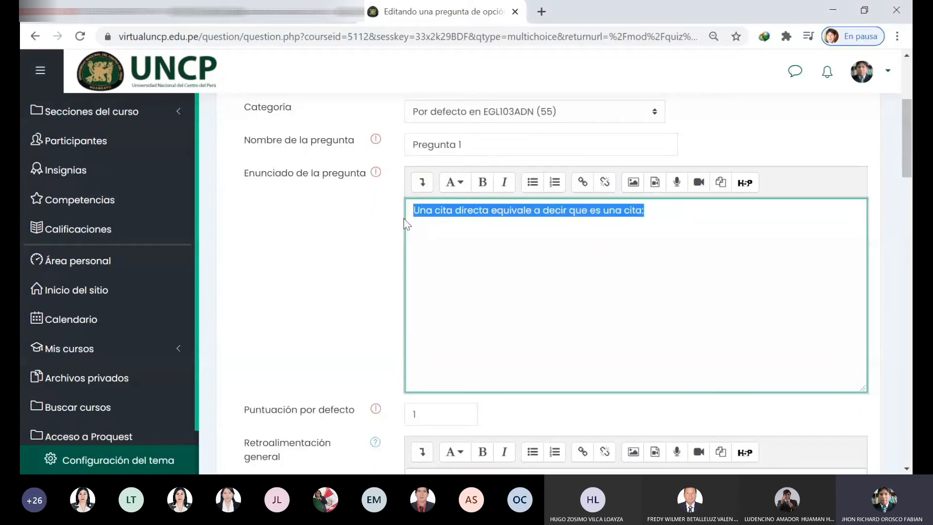
click(680, 233)
drag(907, 141, 891, 176)
click(410, 209)
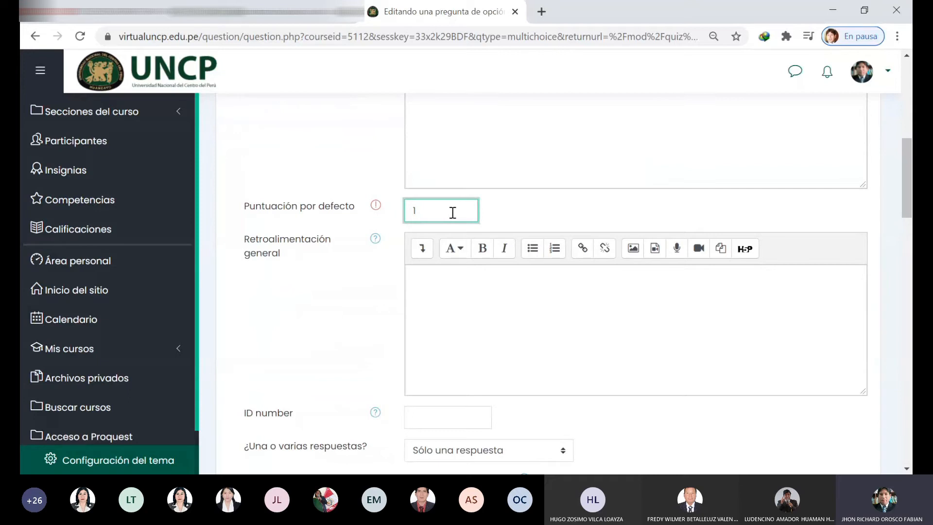
drag(902, 189, 900, 269)
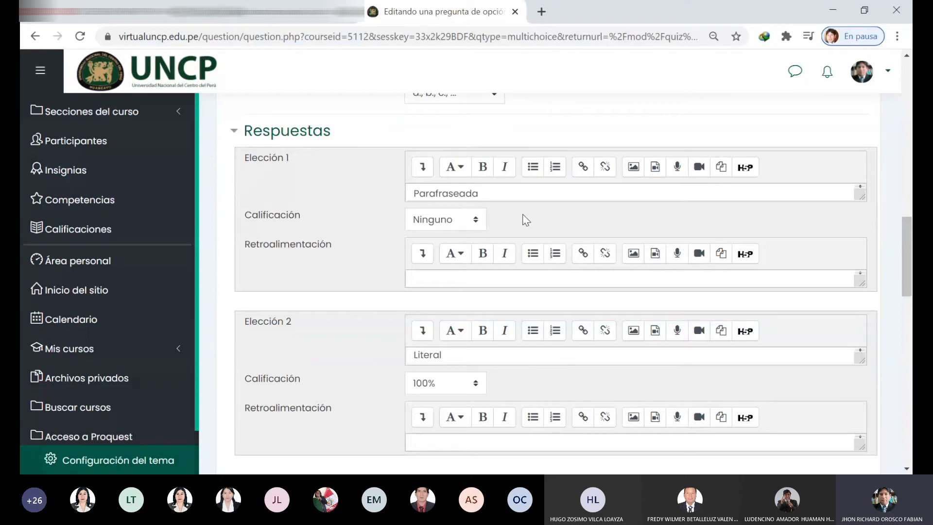
Clear the text of Elección 1 and undo the deletion.
double_click(485, 193)
key(BackSpace)
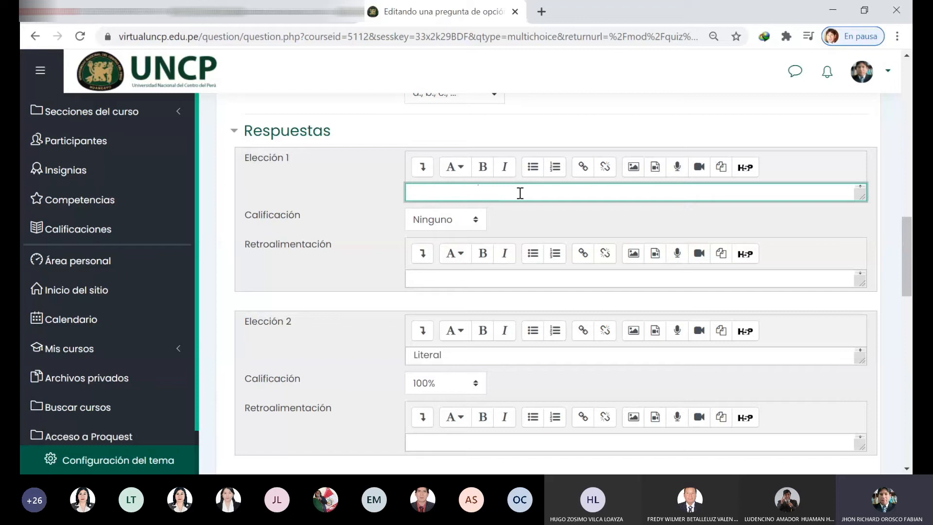
key(ctrl+z)
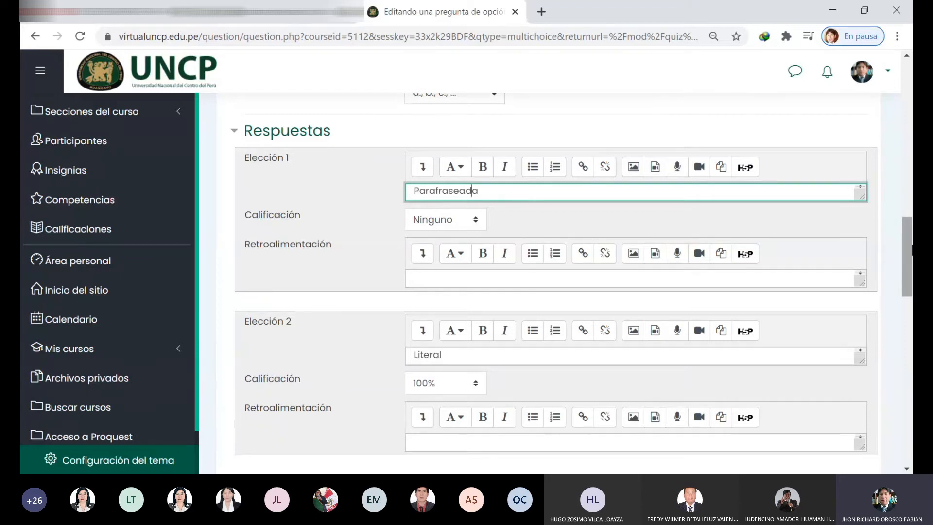
Check the text and grade of Elección 2, and save Pregunta 1 to the quiz.
scroll(605, 272, down, 2)
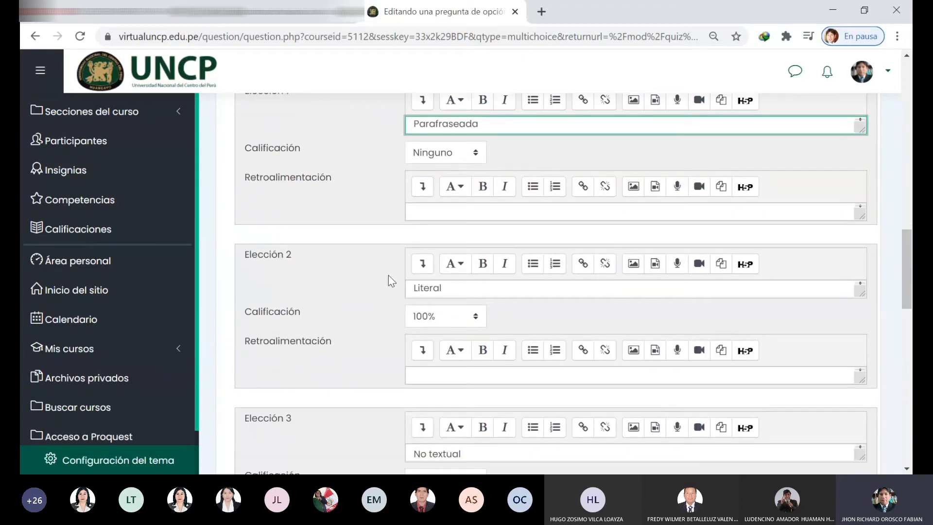
click(449, 291)
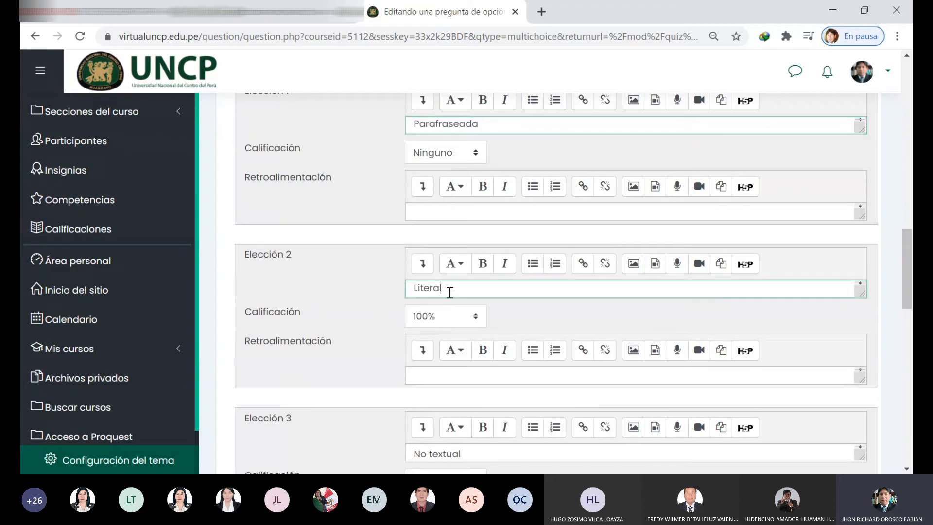
click(477, 320)
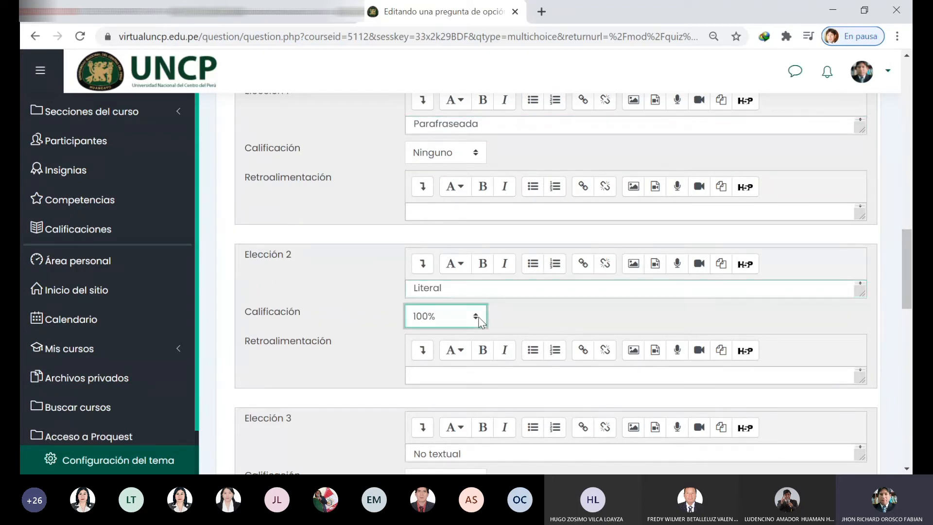
drag(910, 265, 912, 420)
click(472, 270)
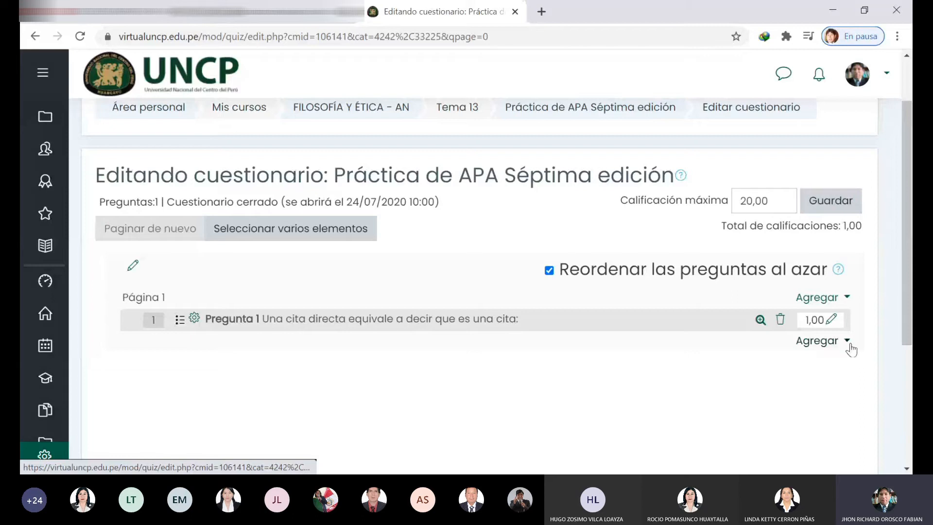
Add a new question of type Verdadero/Falso after Pregunta 1 in the quiz.
click(821, 345)
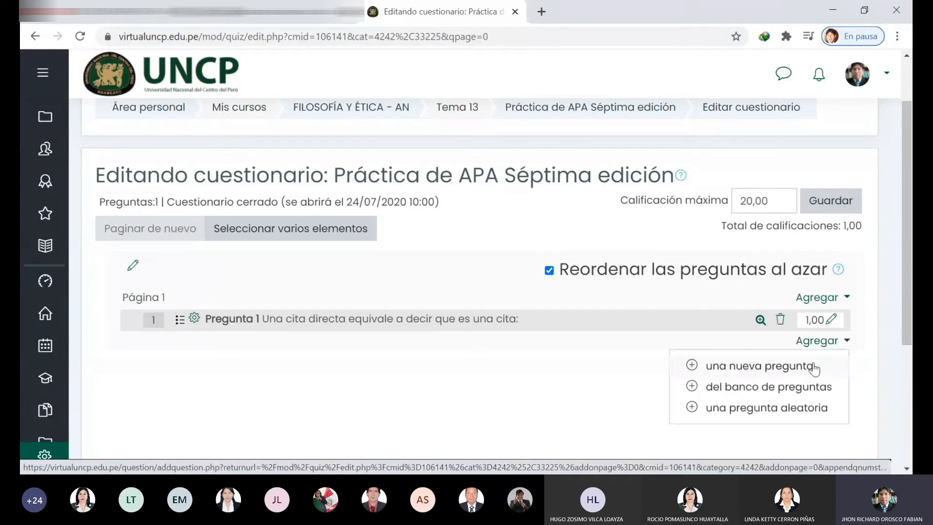
click(780, 370)
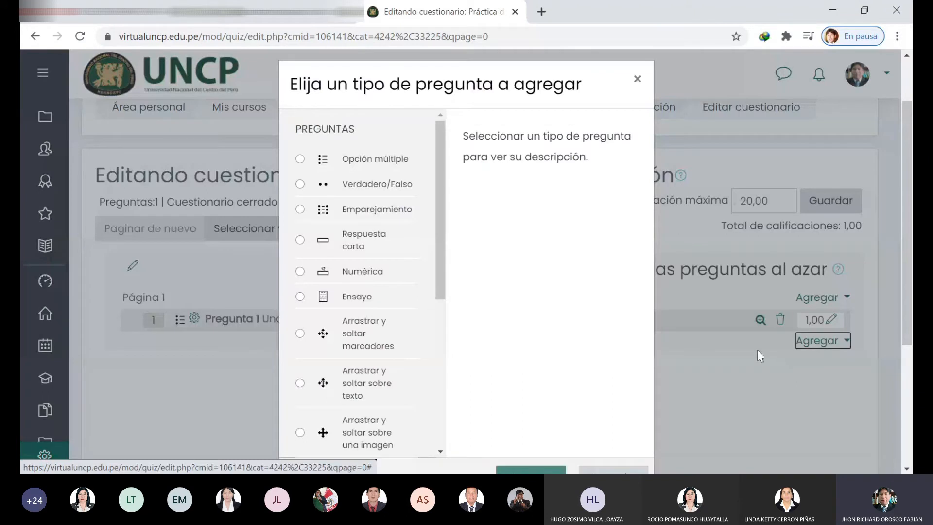
click(301, 185)
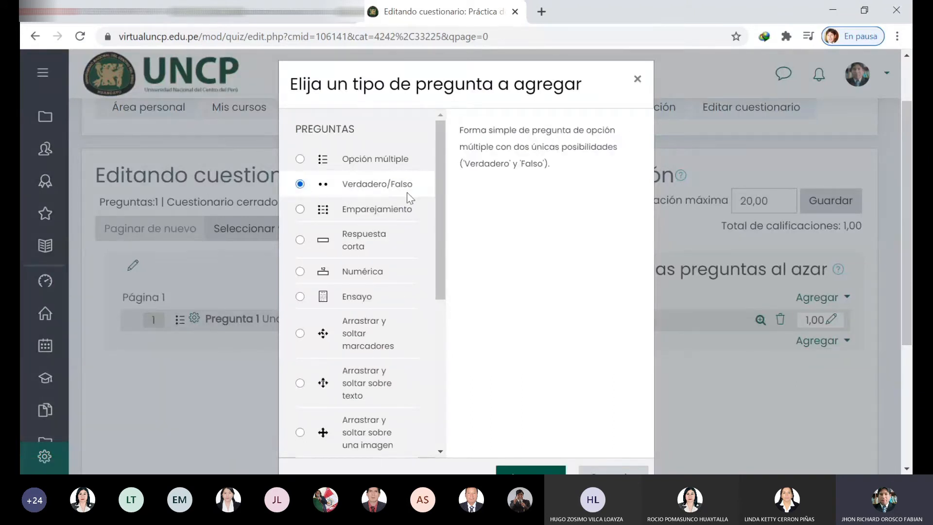
drag(438, 181, 438, 185)
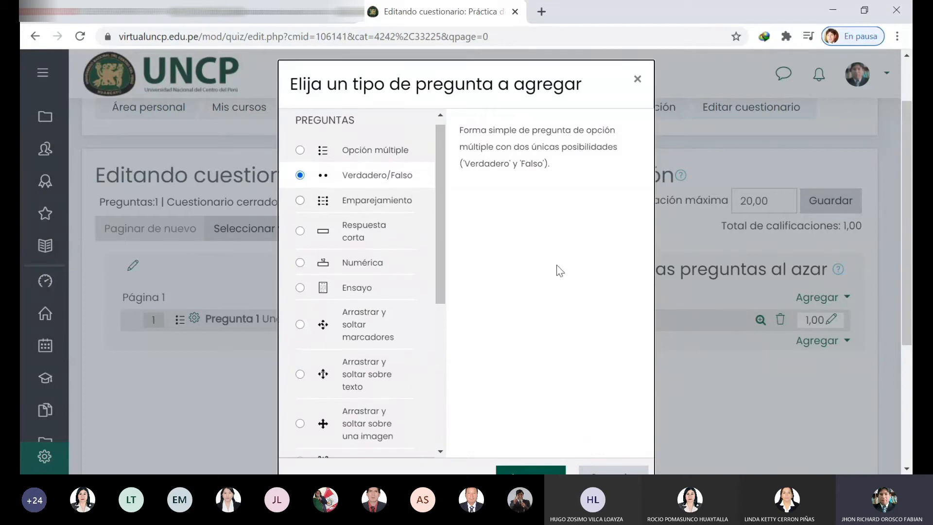
scroll(558, 271, down, 4)
scroll(557, 276, up, 3)
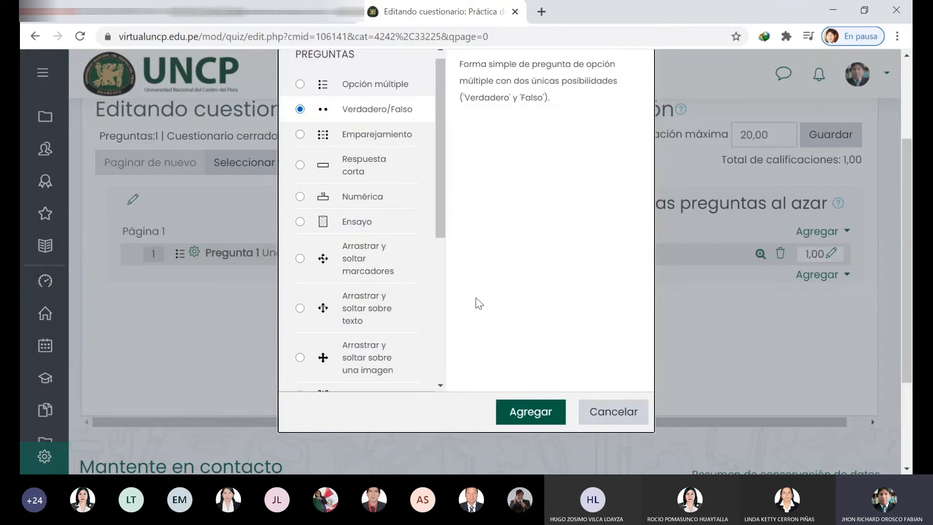
click(547, 417)
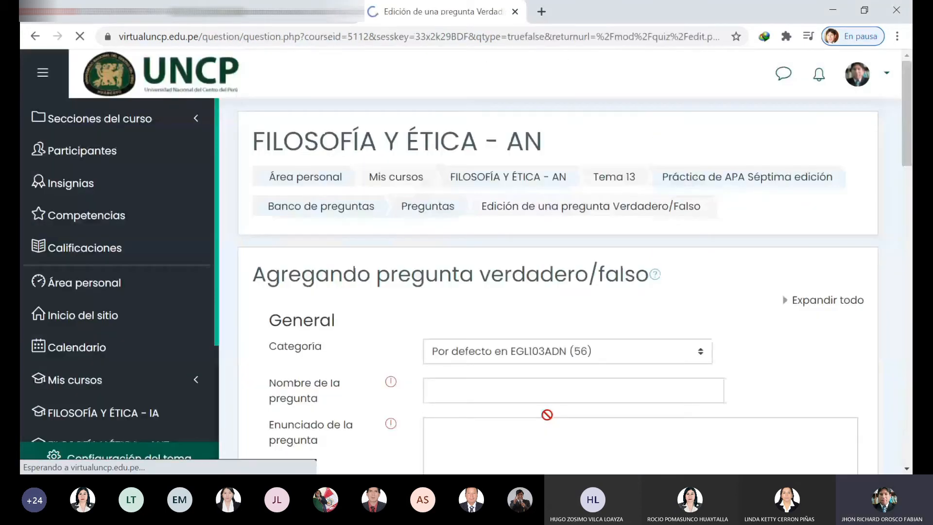
Name the true/false question "Pregunta 2".
scroll(557, 386, down, 1)
click(449, 320)
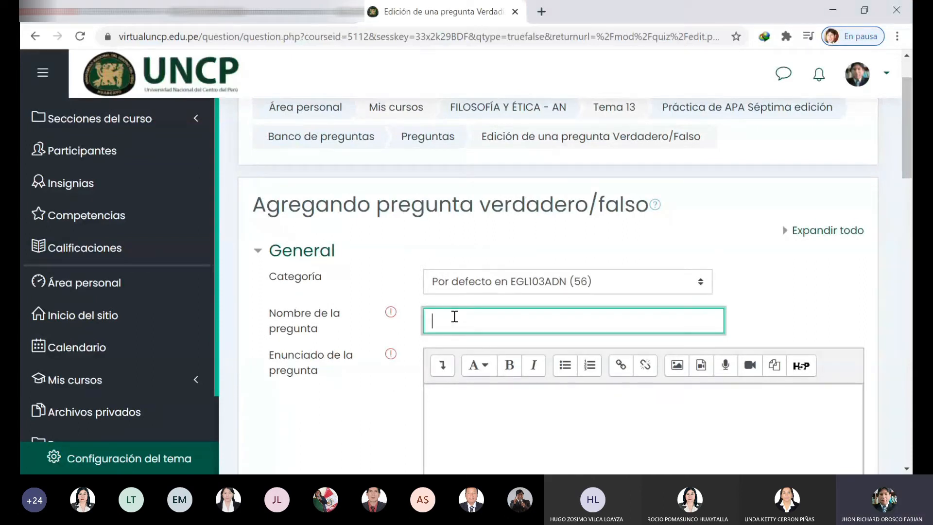
text(Pregunta 2)
Enter the statement: an author citation (2020, p. 89) quoting "las tecnologías son importantes para el aprendizaje", followed by "Esta cita es indirecta.".
key(alt+Tab)
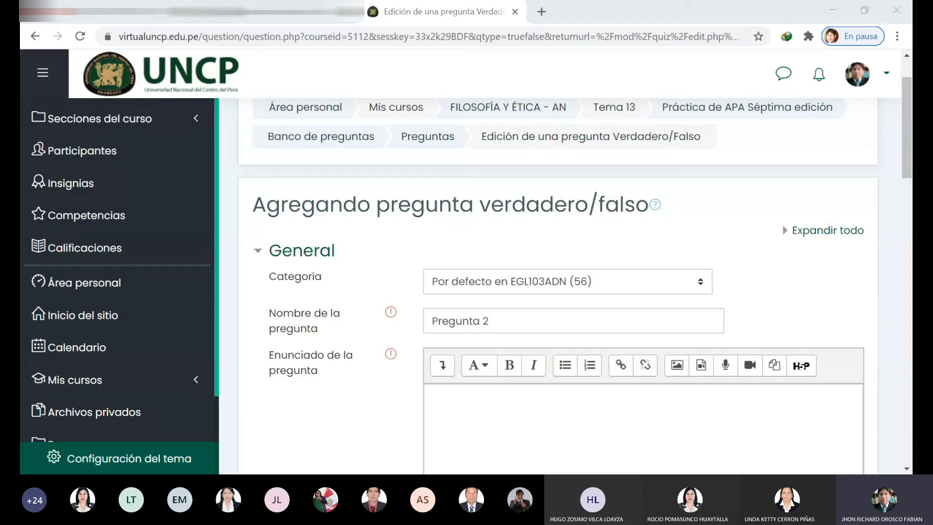
key(alt+Tab)
click(474, 392)
text(López (2020, p. 89) menciona que "las tecnologías son importantes para el aprendizaje". Esta cita es indirecta.)
scroll(529, 409, down, 1)
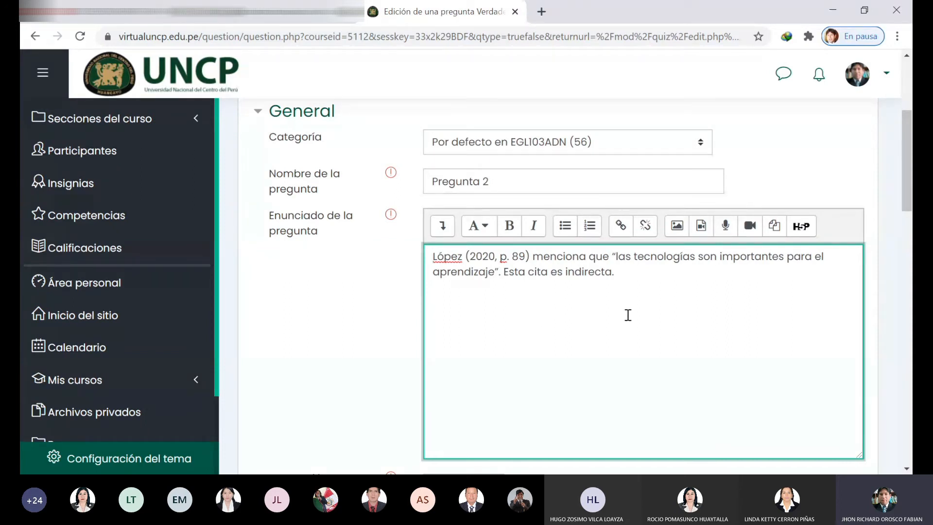
Review the default mark of Pregunta 2 and reread the citation and claim in its statement.
scroll(628, 315, down, 3)
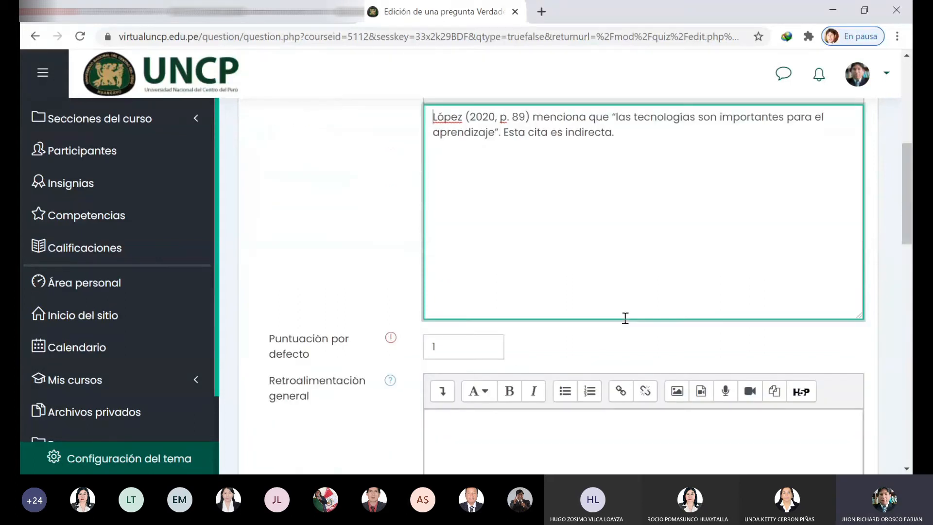
click(462, 347)
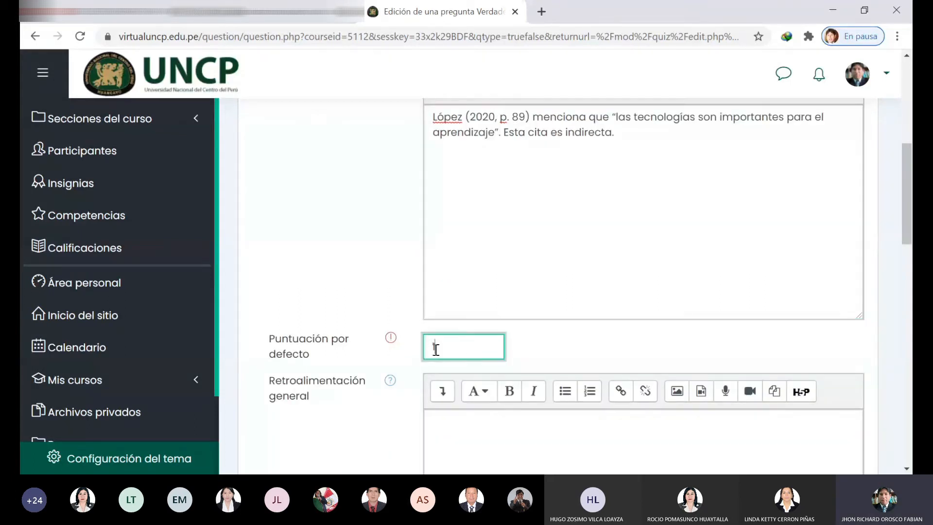
drag(904, 215, 910, 278)
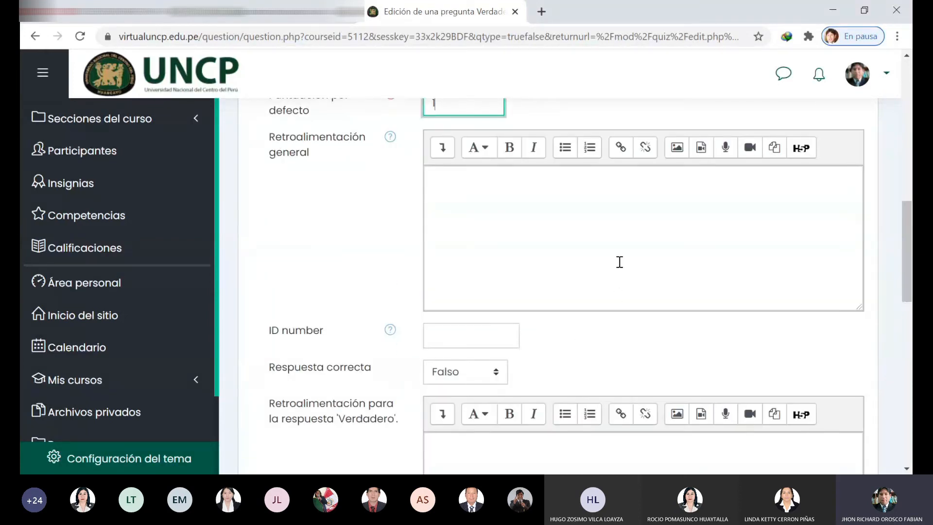
scroll(619, 262, up, 7)
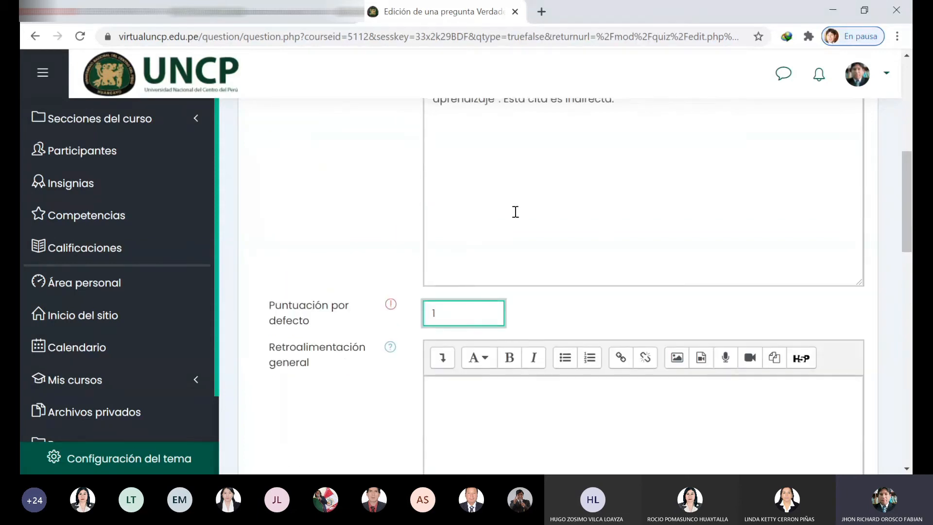
drag(624, 239, 435, 227)
click(432, 261)
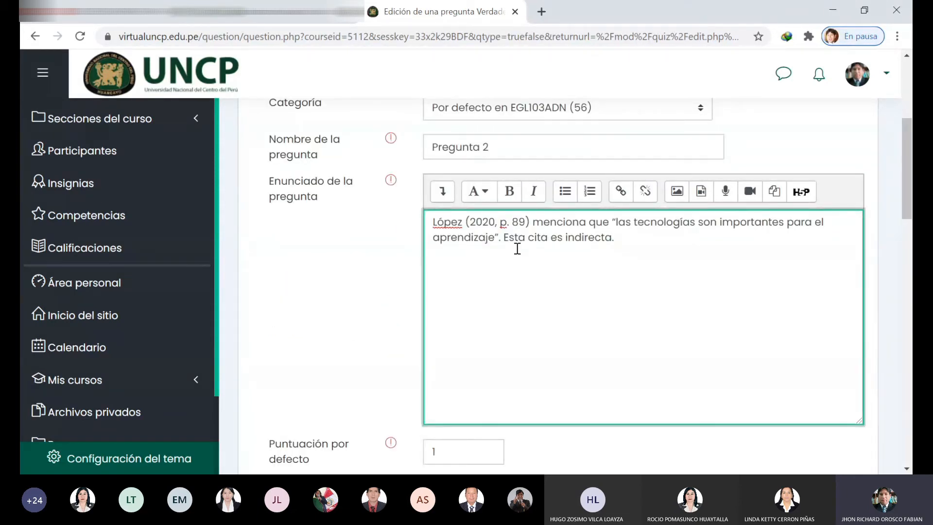
drag(506, 247, 433, 222)
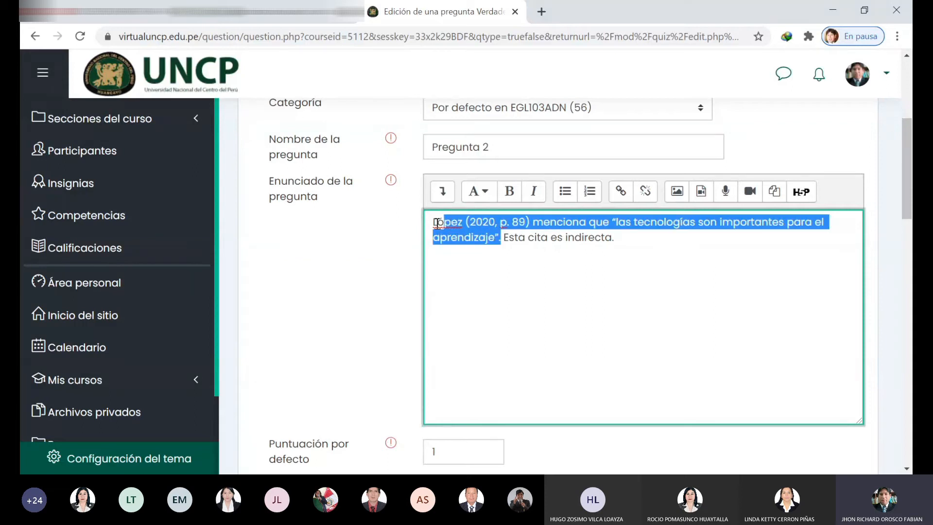
click(478, 246)
drag(638, 239, 446, 232)
click(481, 248)
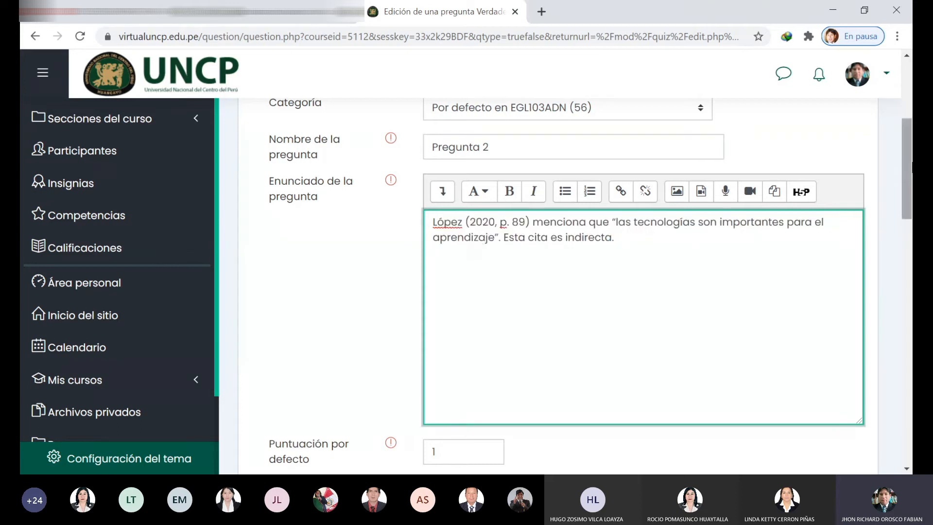
Switch the correct answer of Pregunta 2 to Verdadero and back to Falso.
drag(907, 160, 906, 254)
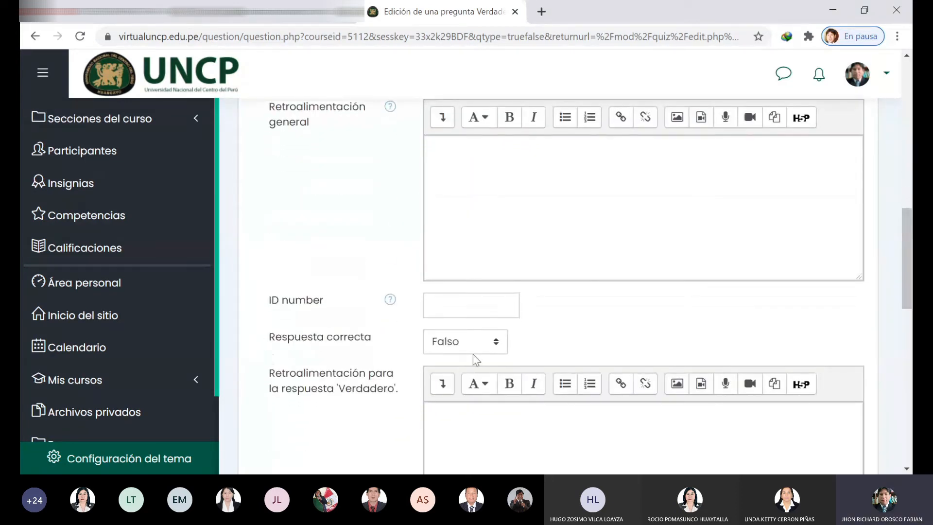
click(497, 349)
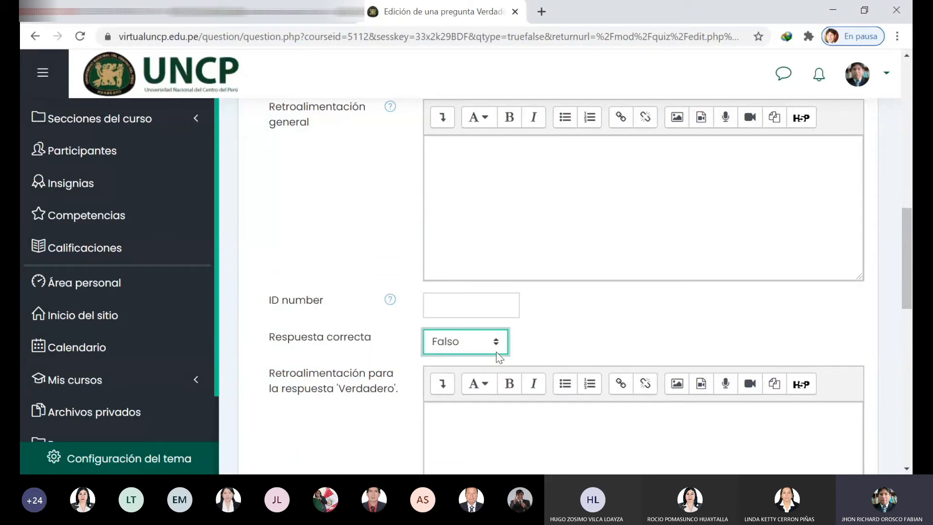
click(482, 367)
click(482, 362)
click(482, 382)
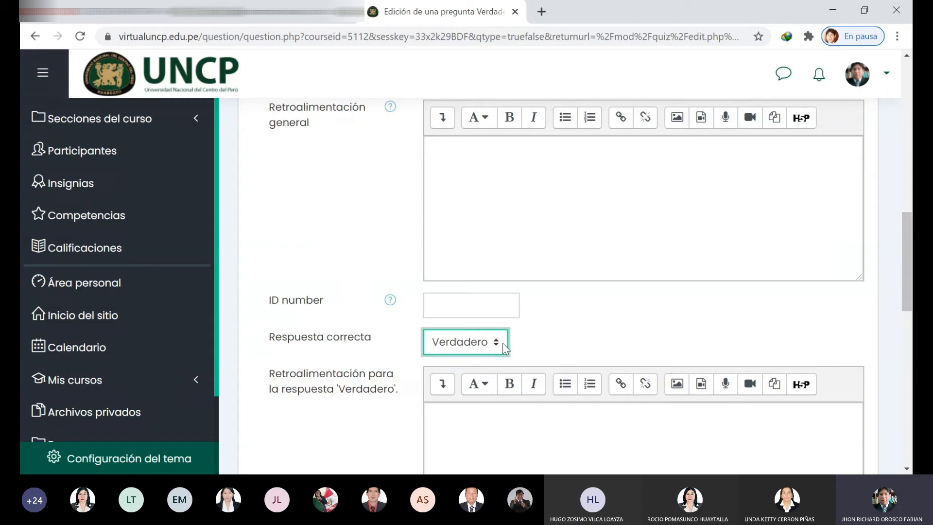
click(470, 368)
Examine the feedback, attempts, tags and saving options of the true/false form, and recheck its statement, default mark and correct answer.
scroll(614, 317, down, 3)
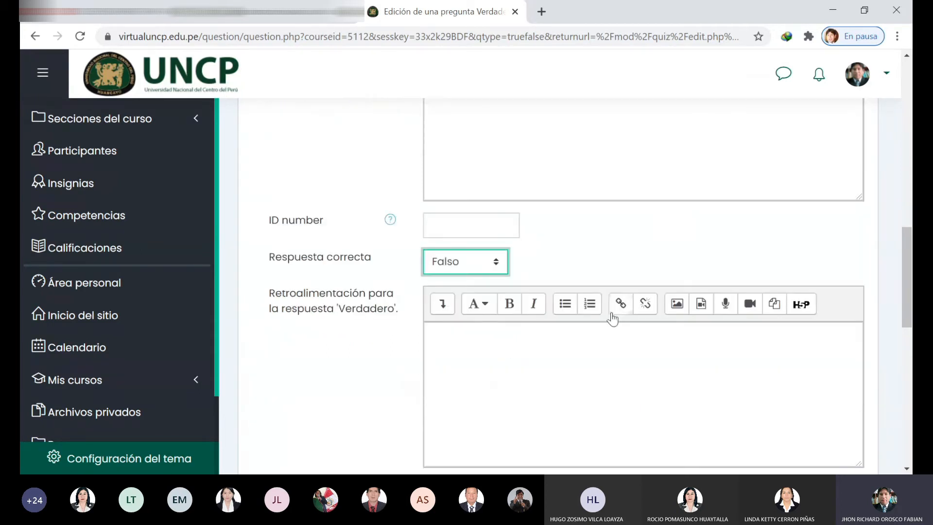
scroll(613, 313, up, 3)
scroll(613, 313, down, 10)
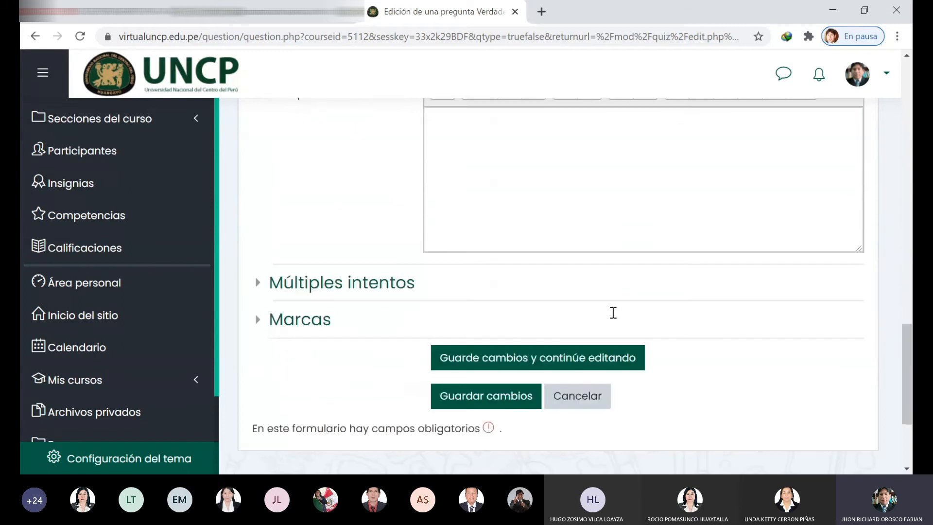
scroll(615, 316, up, 15)
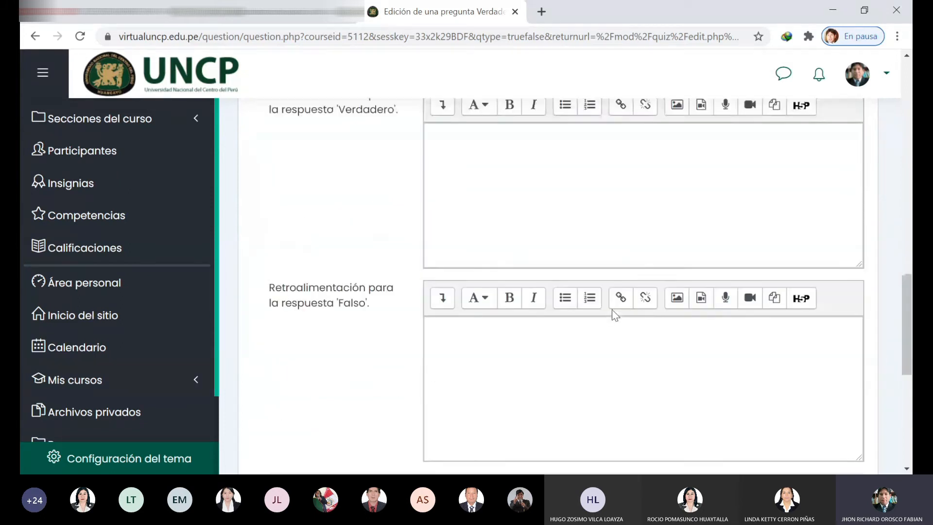
scroll(614, 316, up, 5)
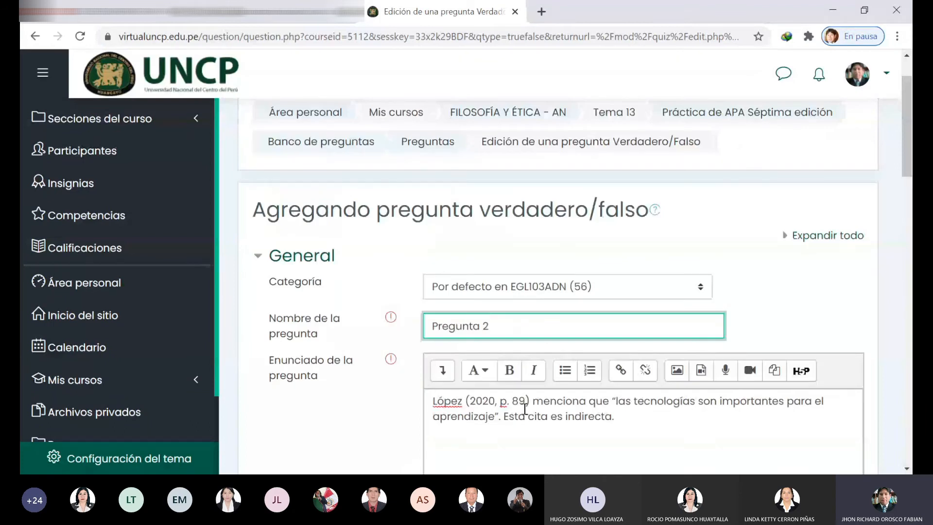
drag(605, 416, 440, 416)
scroll(850, 224, down, 6)
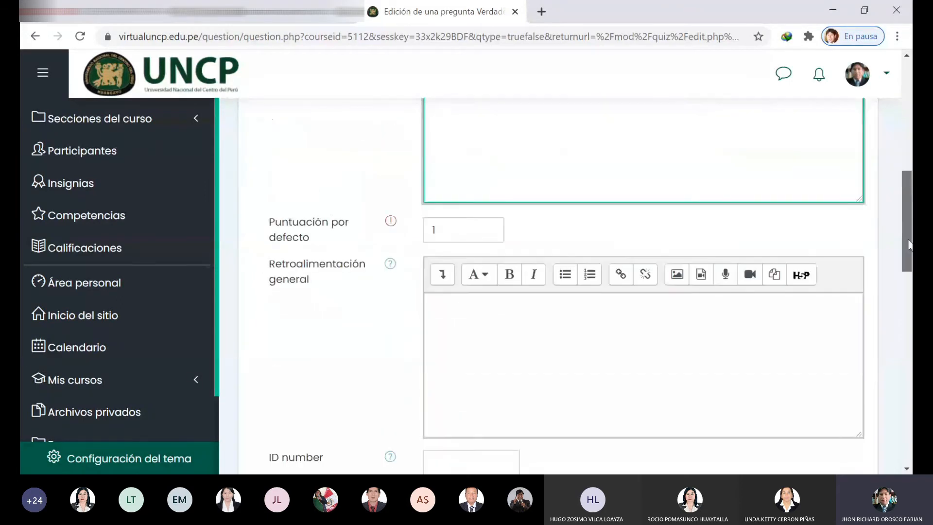
scroll(904, 252, down, 3)
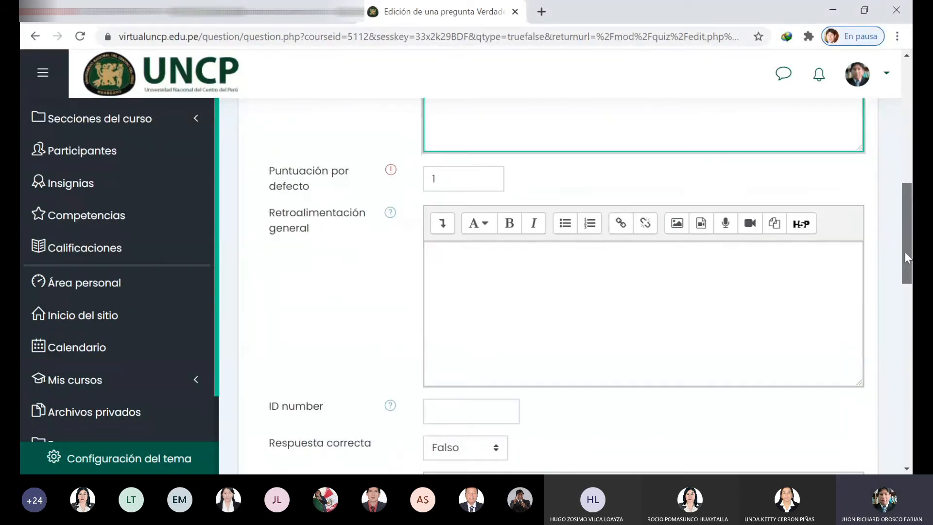
scroll(906, 273, down, 3)
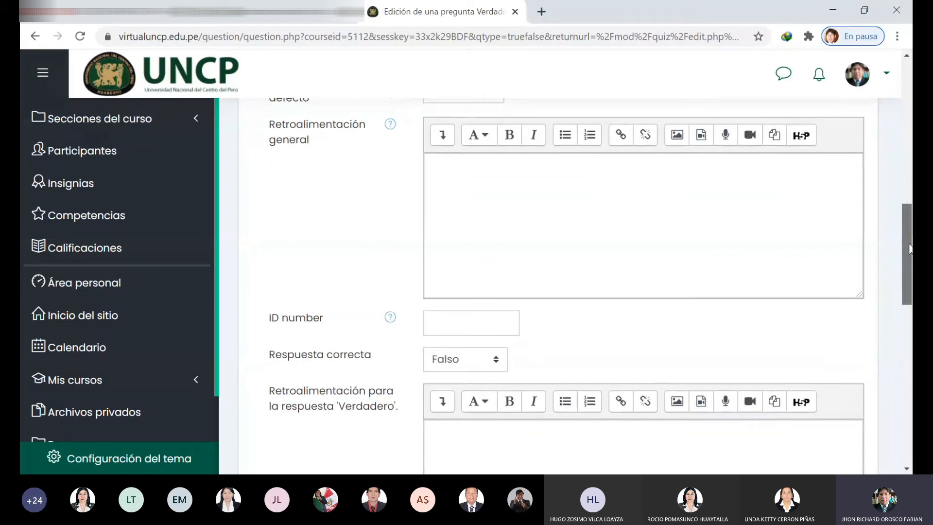
Save the true/false question Pregunta 2 and return to the quiz's question list.
drag(907, 274, 900, 328)
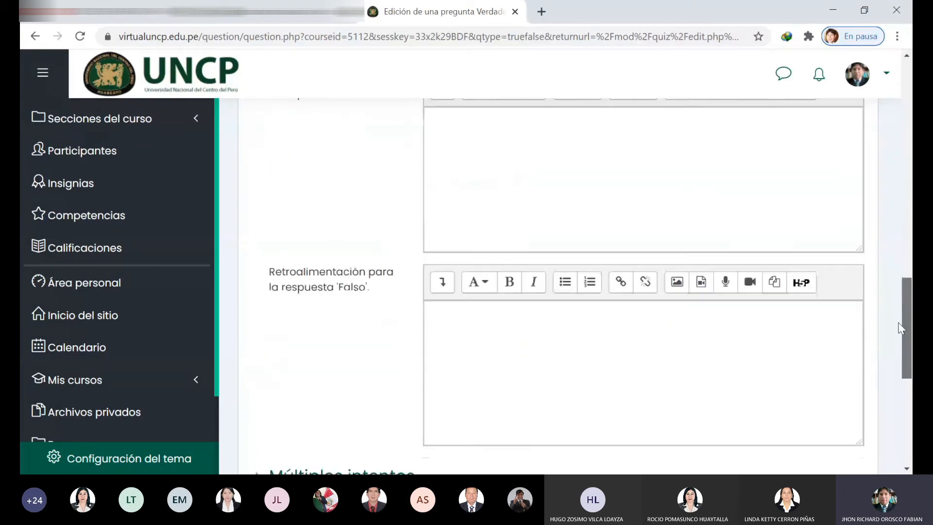
scroll(894, 356, down, 3)
scroll(894, 356, down, 1)
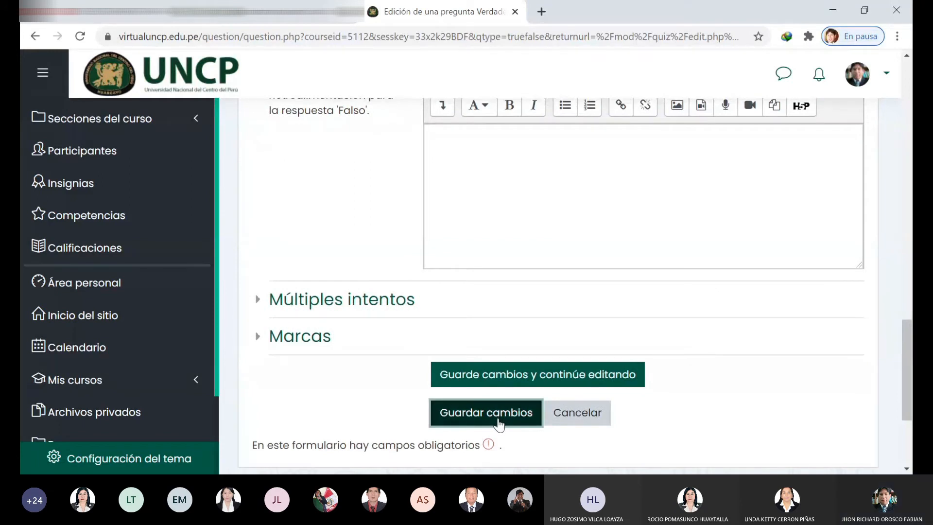
click(498, 420)
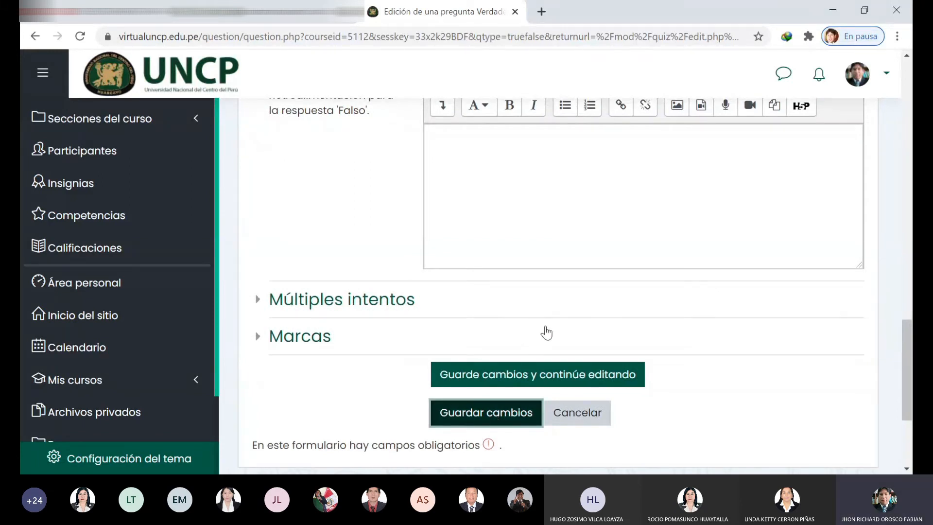
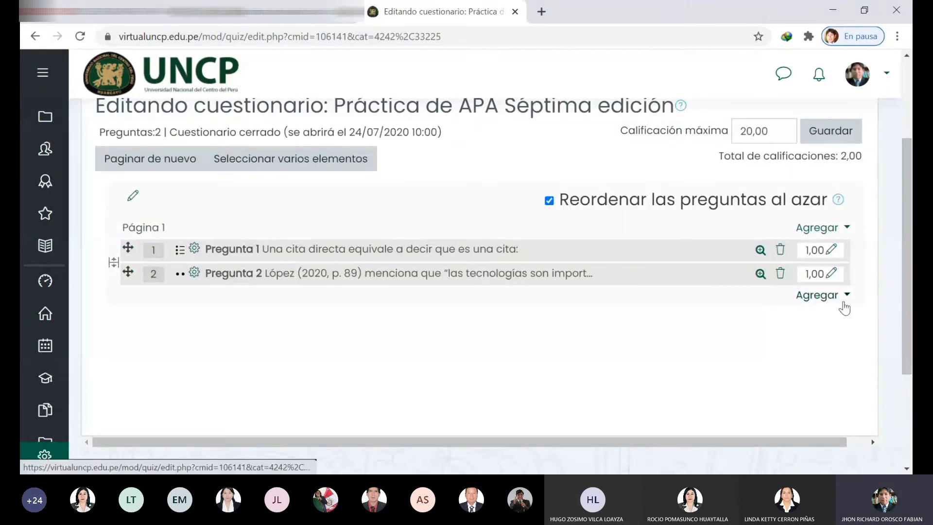
Start adding a new question after Pregunta 2 and choose Emparejamiento as its type.
click(820, 295)
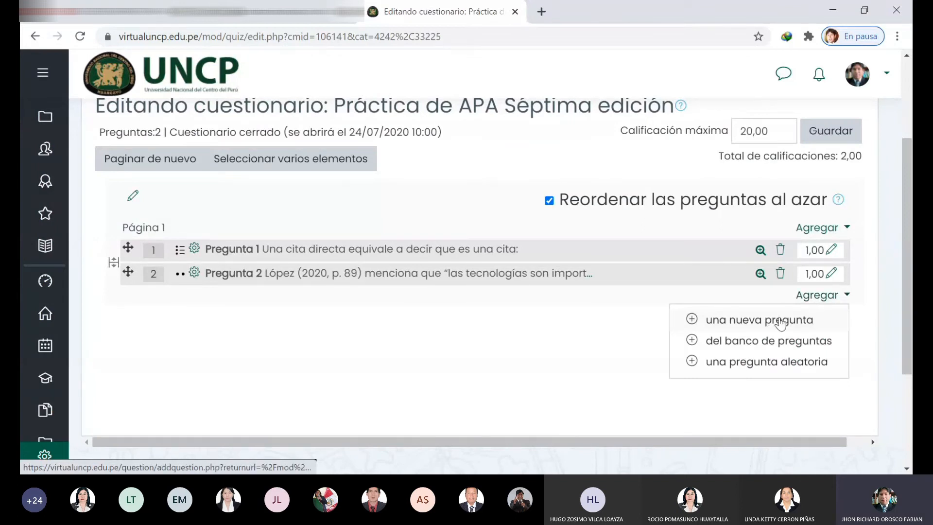
click(760, 321)
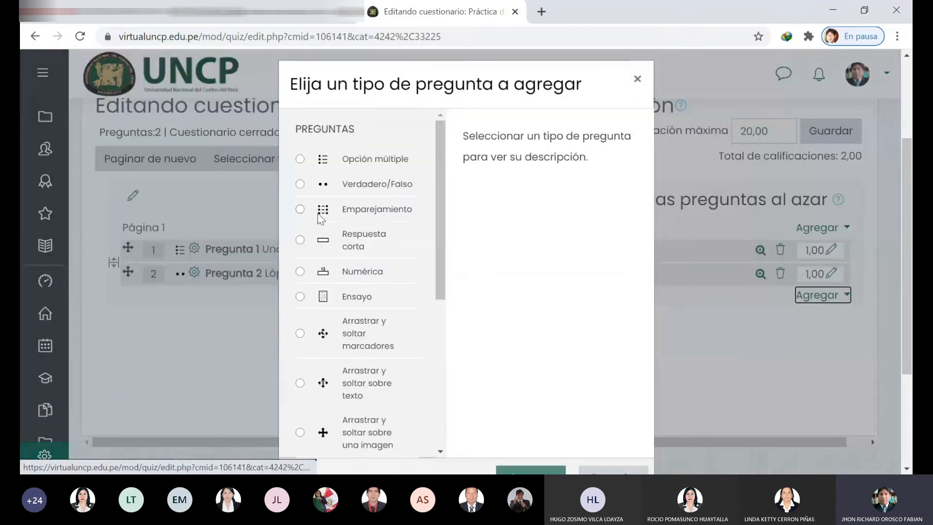
click(300, 210)
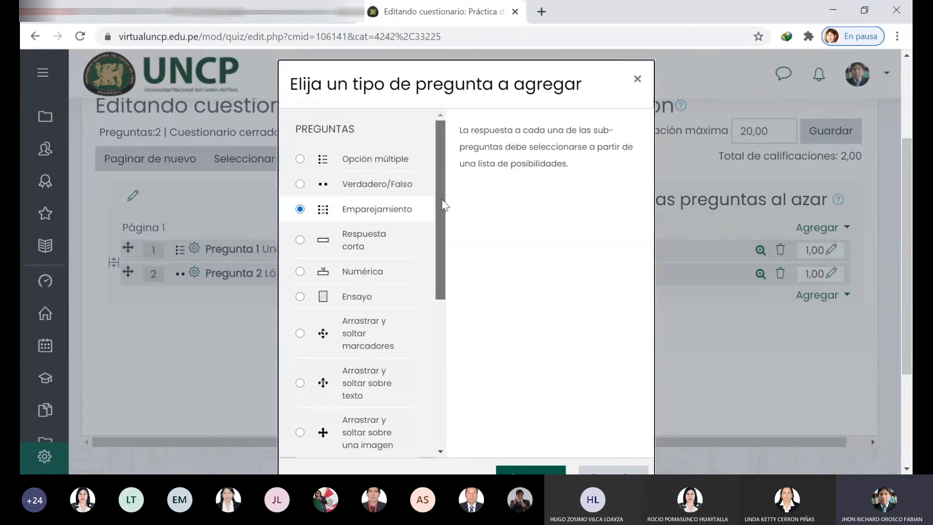
scroll(551, 224, down, 2)
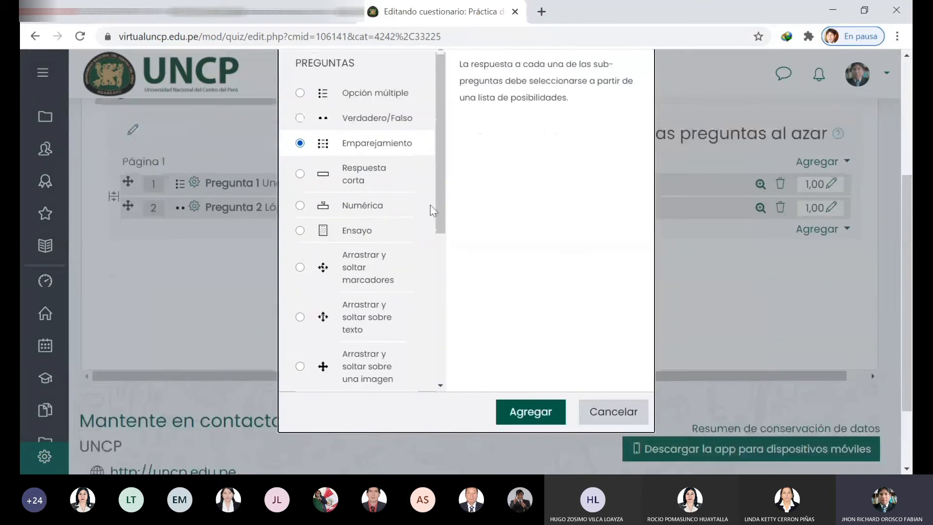
Add an Emparejamiento question to the quiz and name it "Pregunta 3".
scroll(598, 319, up, 2)
scroll(597, 321, down, 2)
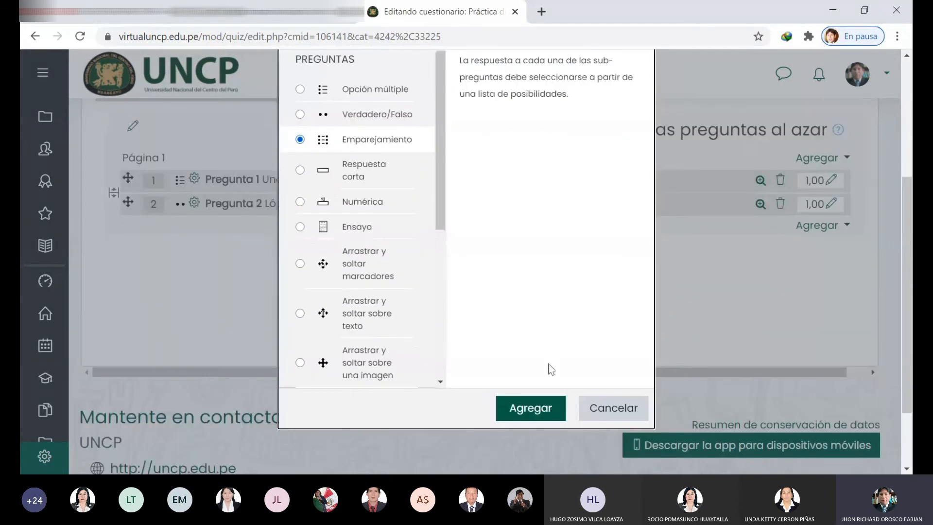
click(539, 408)
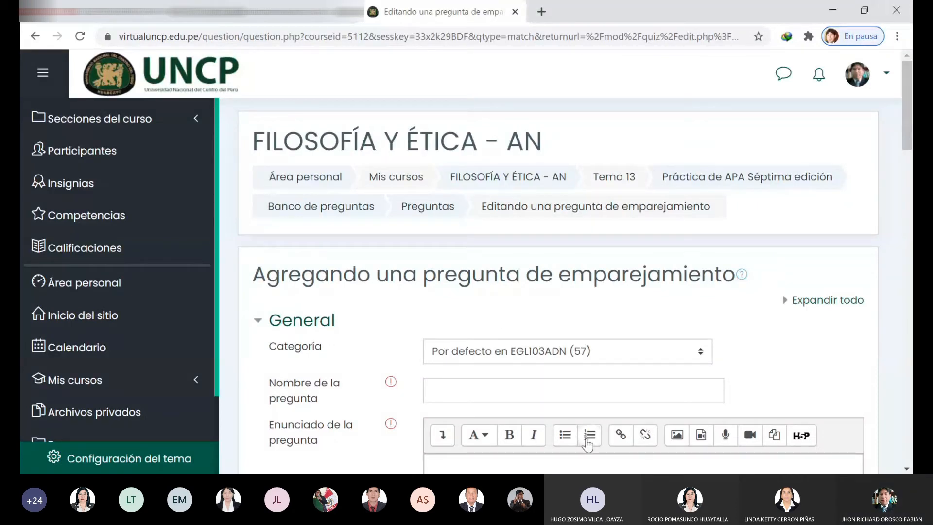
scroll(587, 444, down, 1)
click(605, 326)
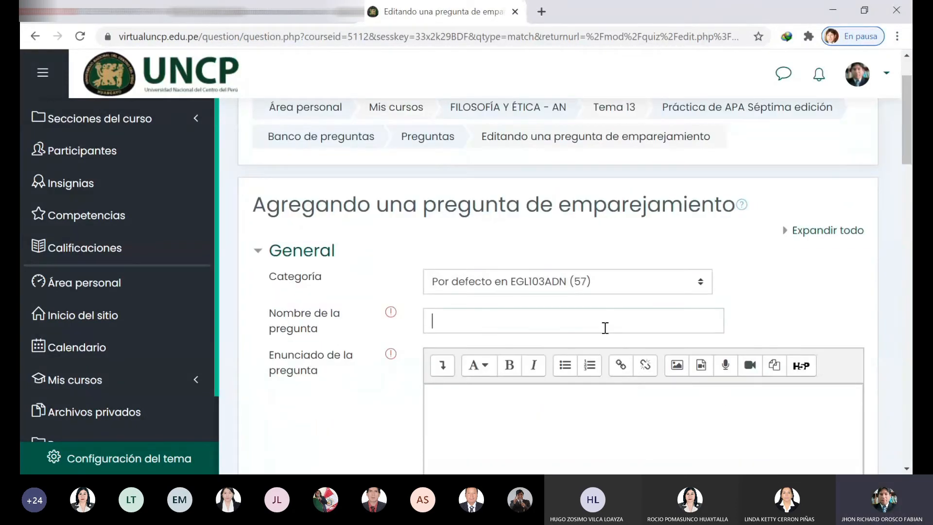
text(Pregunta )
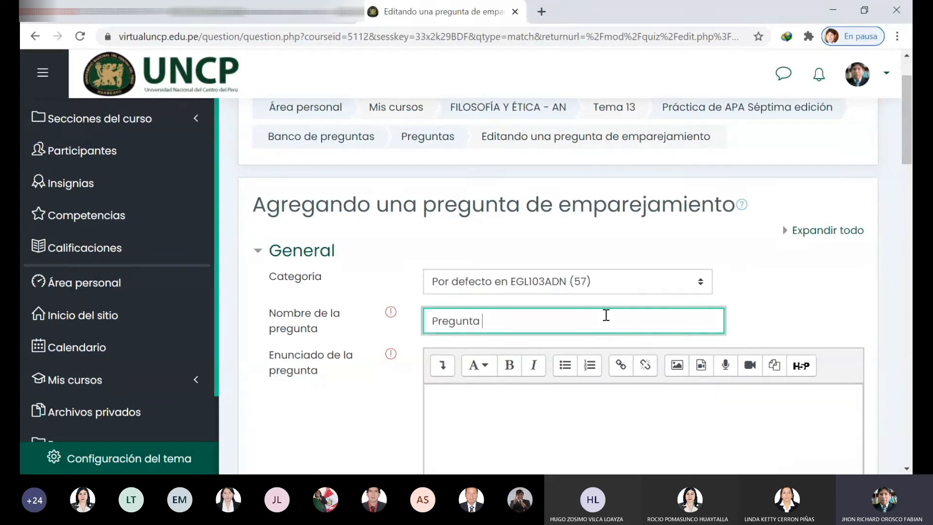
text(3)
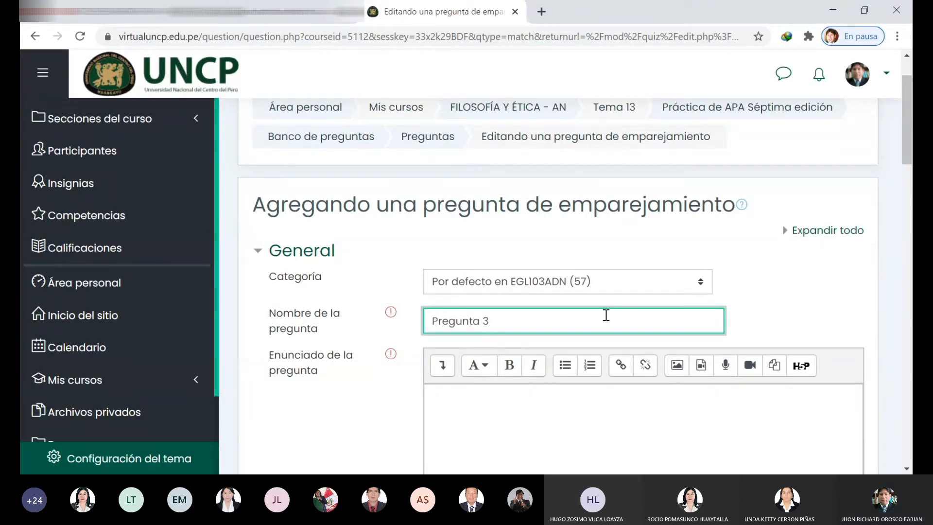
Enter the question statement "Relacione los tipos de citas con sus características principales:" without list numbering.
scroll(687, 323, down, 2)
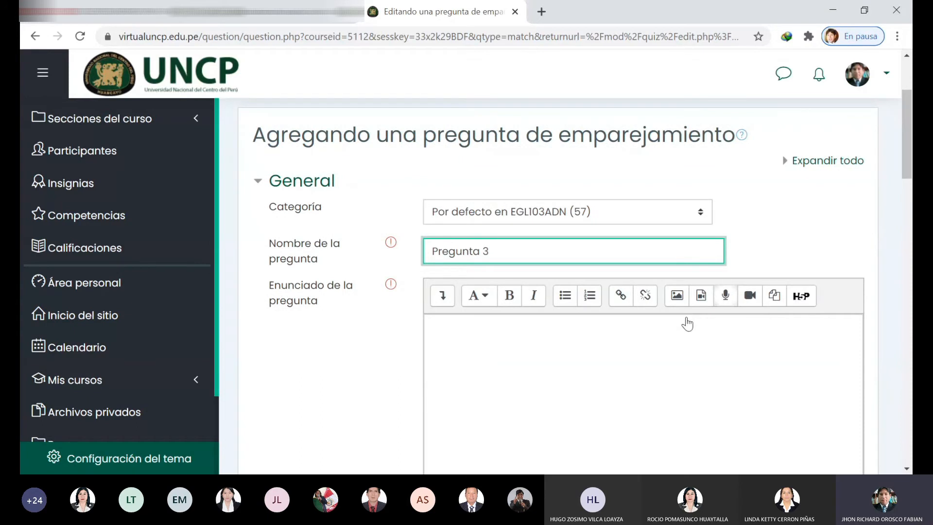
scroll(687, 323, down, 2)
key(alt+Tab)
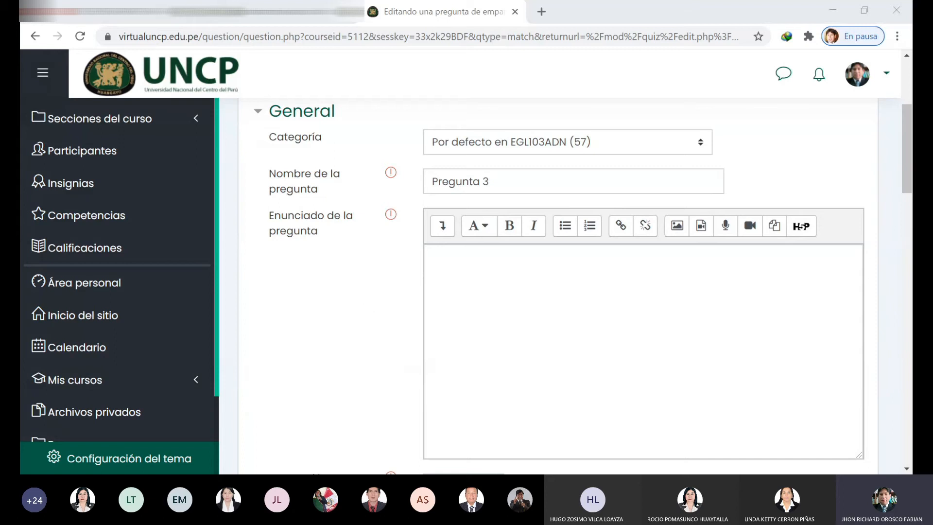
key(alt+Tab)
click(494, 350)
text(Relacione los tipos de citas con sus características principales)
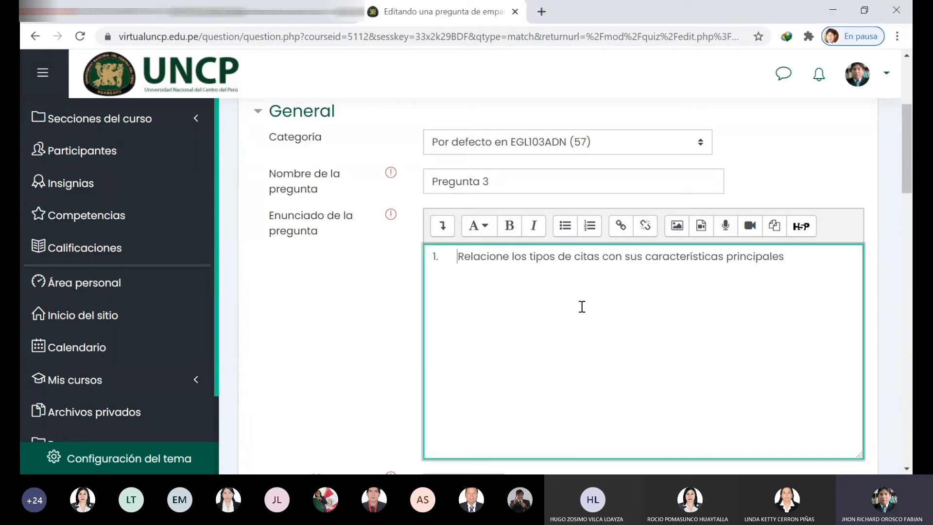
key(BackSpace)
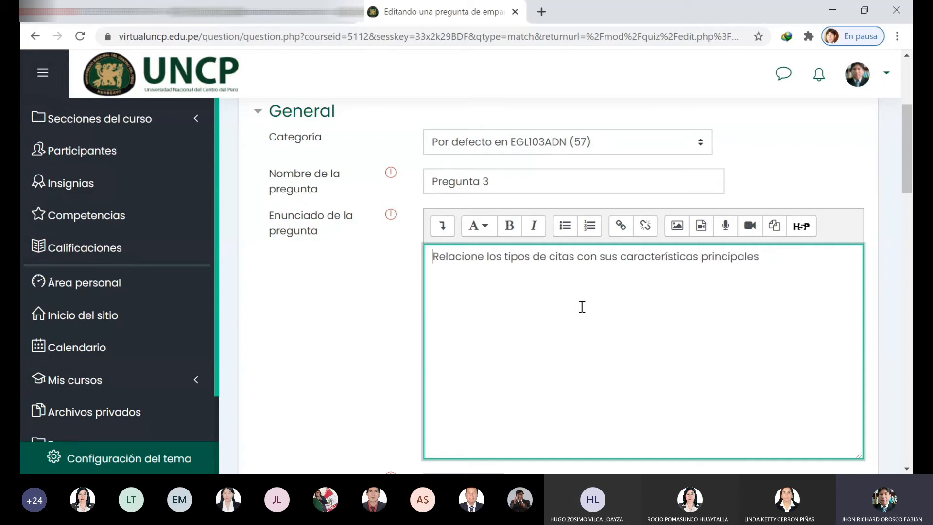
click(791, 252)
text(:)
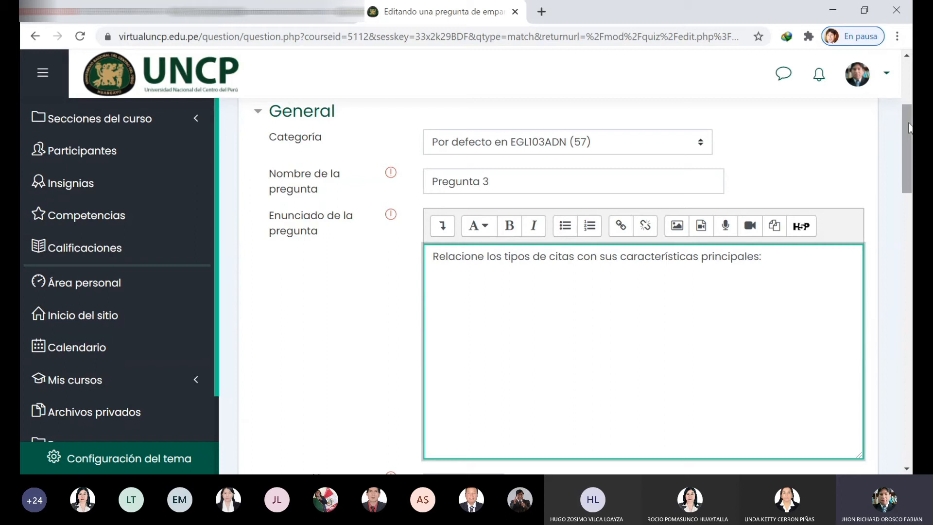
Set the matching question's default score (Puntuación por defecto) to 4.
scroll(910, 128, down, 2)
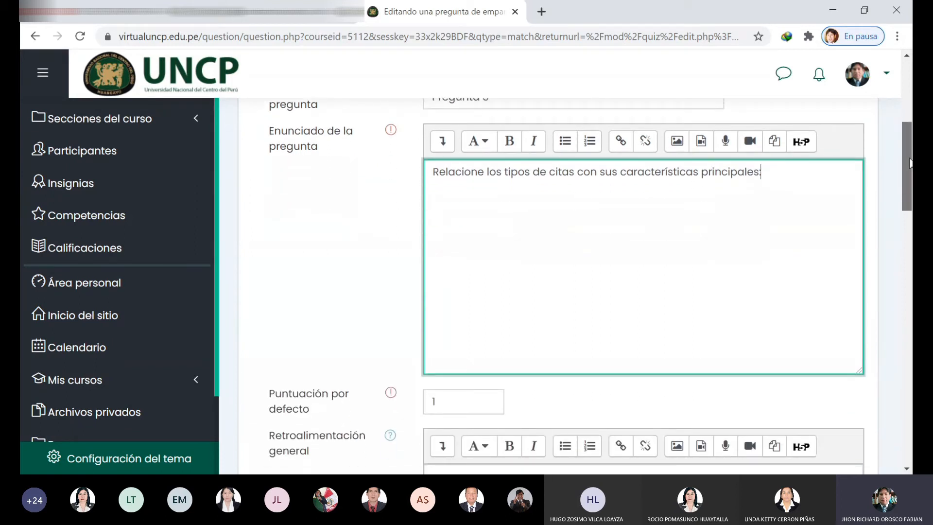
scroll(911, 163, down, 1)
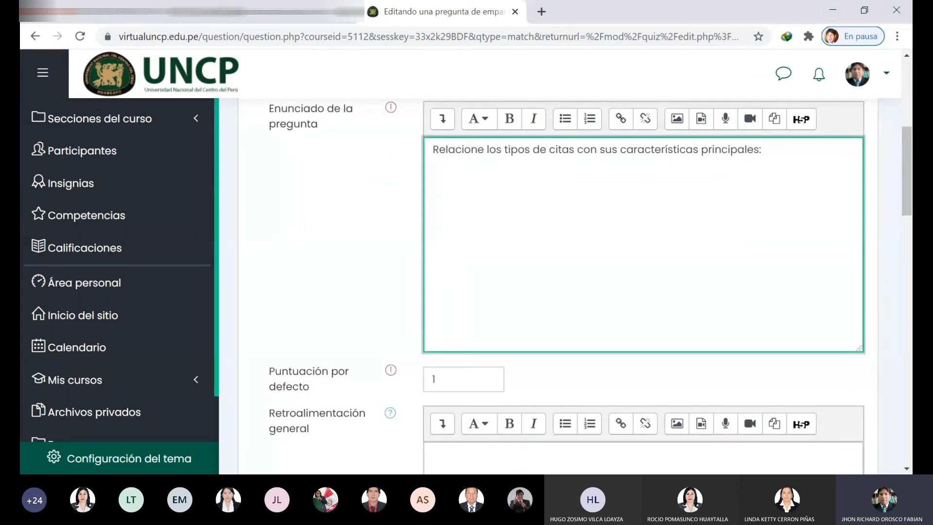
click(457, 381)
key(BackSpace)
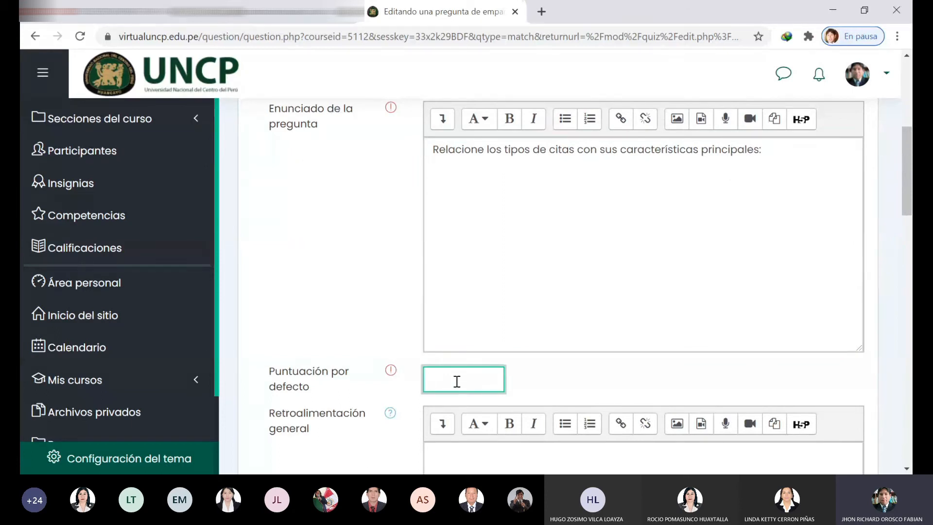
text(4)
Fill in the Pregunta 1 pair with "Cita textual" and the answer "Pueden ser menos de 40 palabras y más de 40 palabras.".
drag(909, 190, 909, 280)
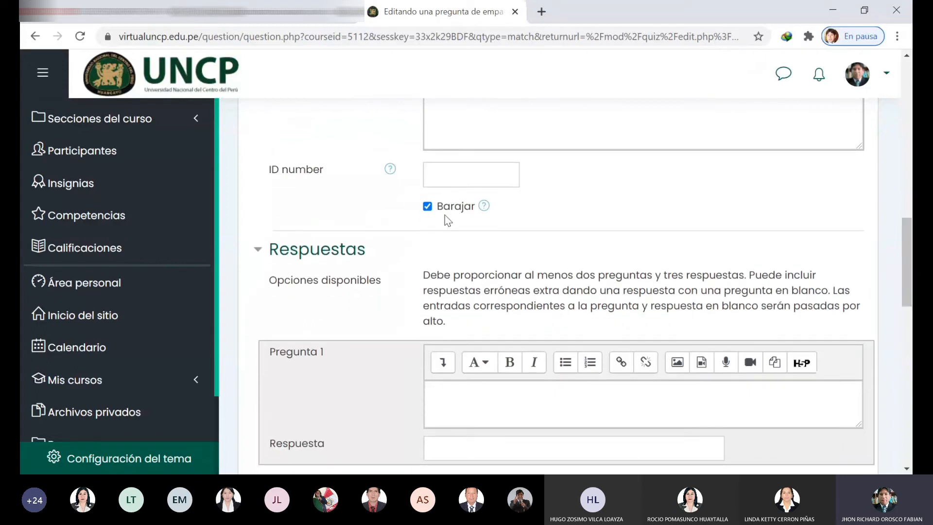
scroll(486, 311, down, 1)
click(486, 334)
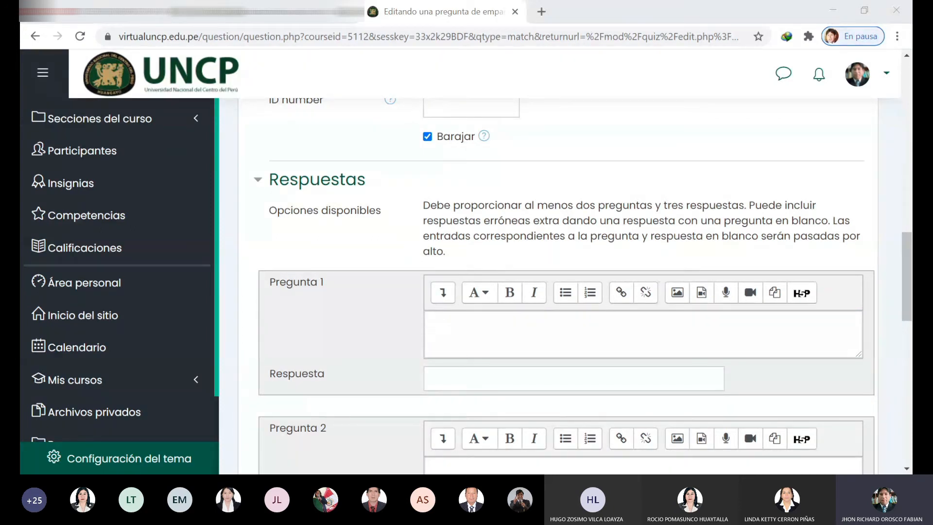
click(472, 333)
text(Cita textual)
click(442, 380)
click(435, 384)
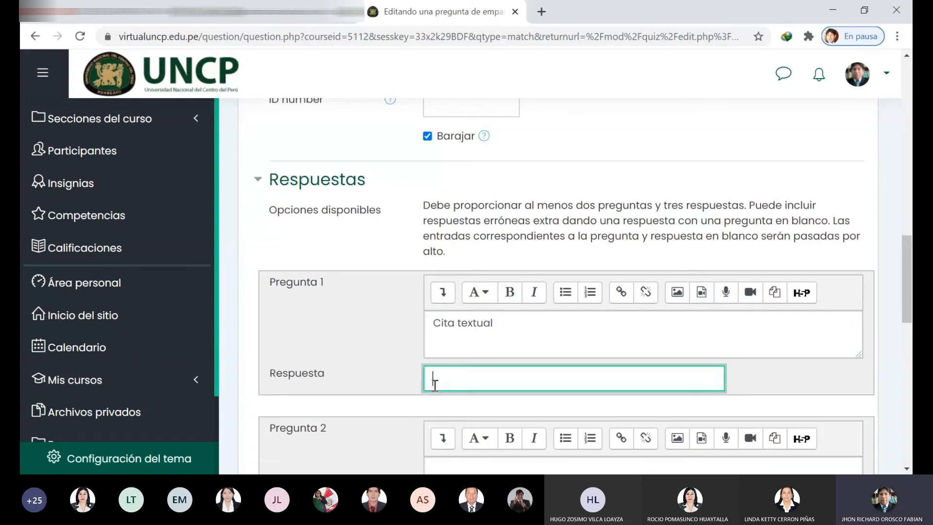
key(ctrl+v)
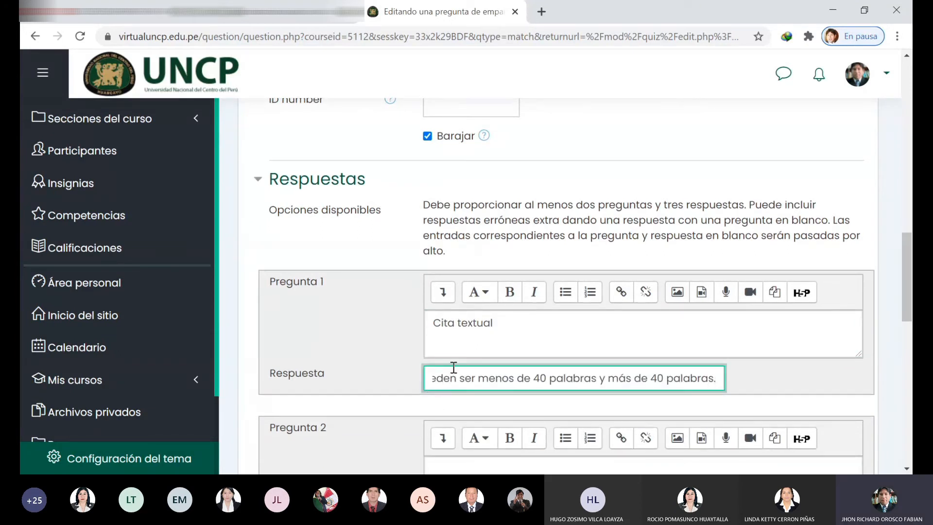
key(Left)
key(Left)
key(Left)
key(Left)
key(Left)
key(Left)
key(Left)
key(Left)
key(Left)
key(Left)
key(Left)
key(Left)
key(Left)
key(Left)
key(Left)
key(Left)
key(Left)
key(Left)
key(Left)
key(Left)
key(Left)
key(Left)
key(Left)
key(Left)
key(Left)
key(Left)
key(Left)
key(Left)
key(Left)
key(Left)
key(Left)
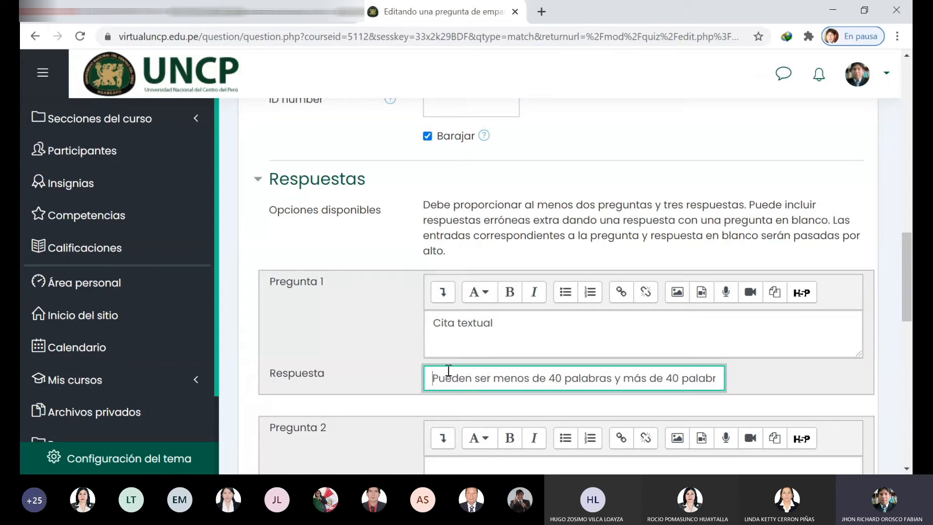
click(510, 324)
drag(510, 323, 431, 323)
click(462, 351)
drag(431, 377, 696, 384)
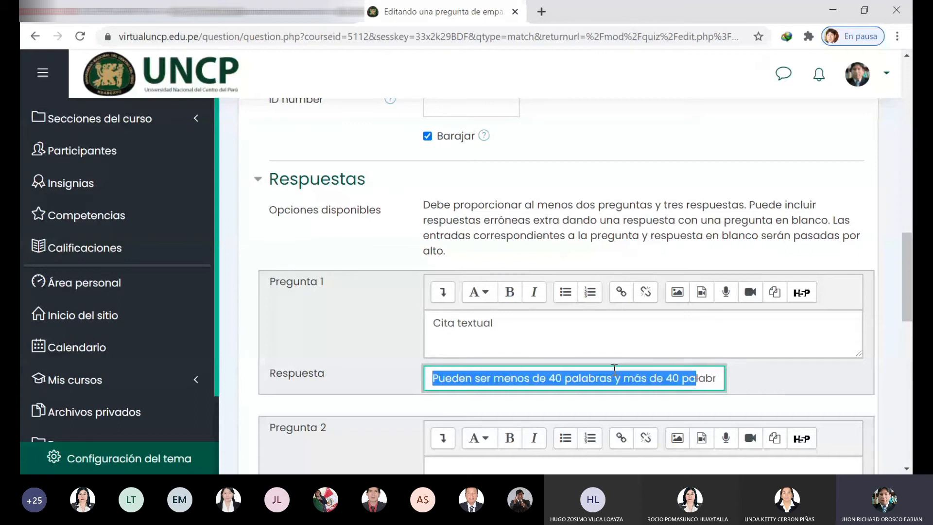
click(612, 344)
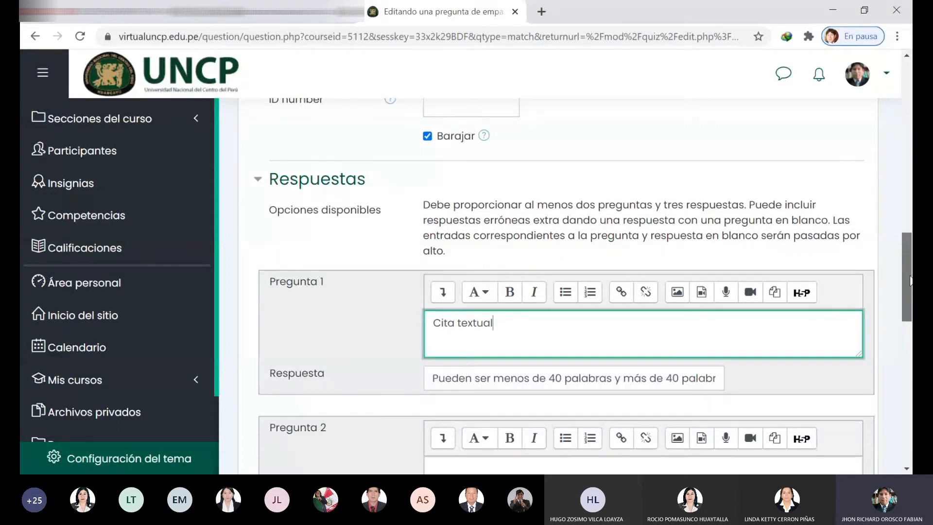
Fill in the Pregunta 2 pair with "Cita no textual" and the answer "Generalmente son parafraseos".
scroll(911, 281, down, 4)
click(483, 291)
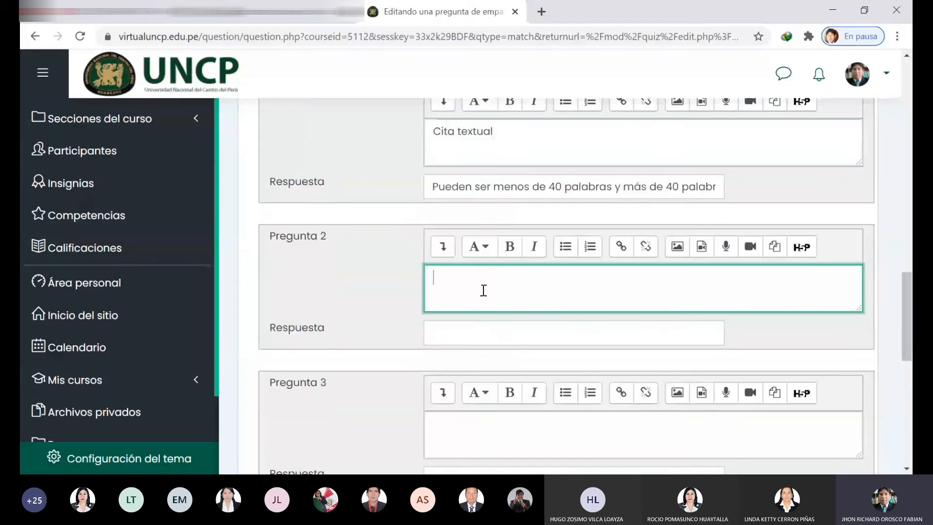
key(alt+Tab)
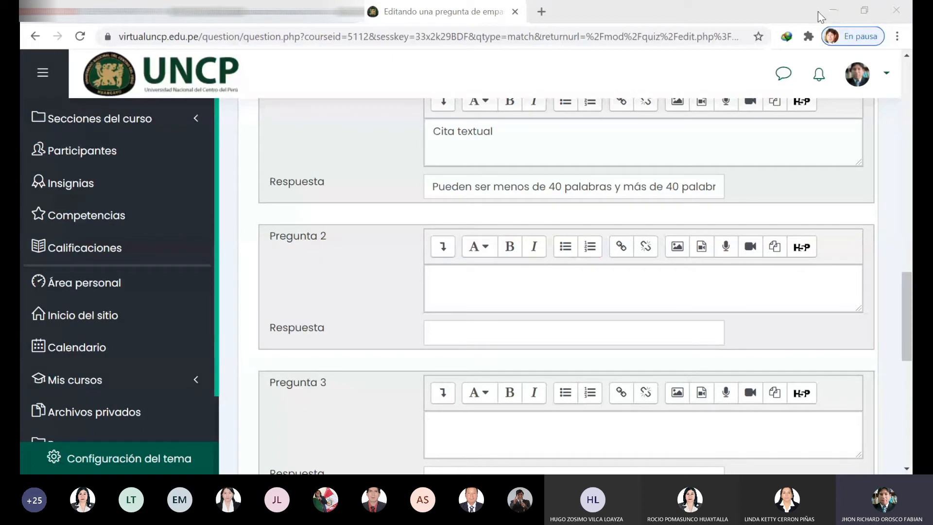
click(471, 294)
text(Cita)
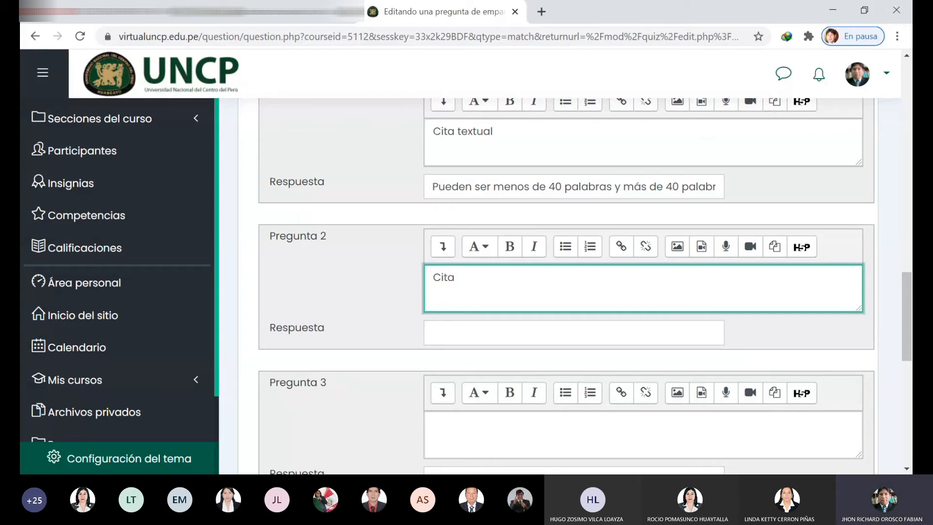
key(alt+Tab)
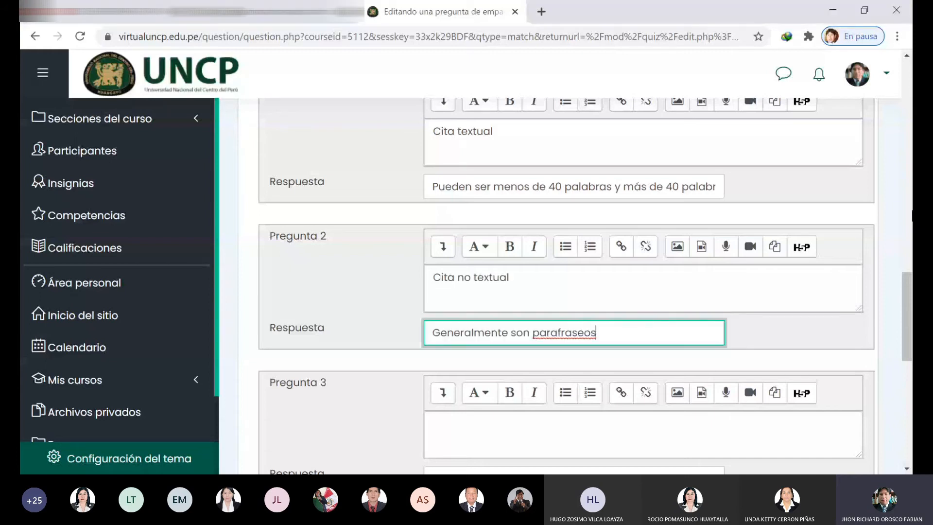
Fill in the Pregunta 3 pair with "Cita narrativa" and the answer "También denominada cita con énfasis en el autor".
scroll(564, 292, down, 2)
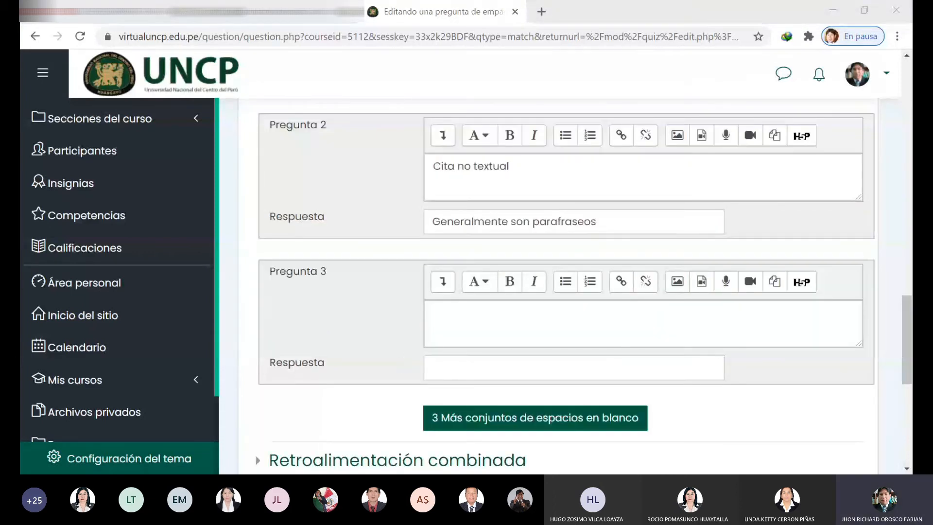
key(alt+Tab)
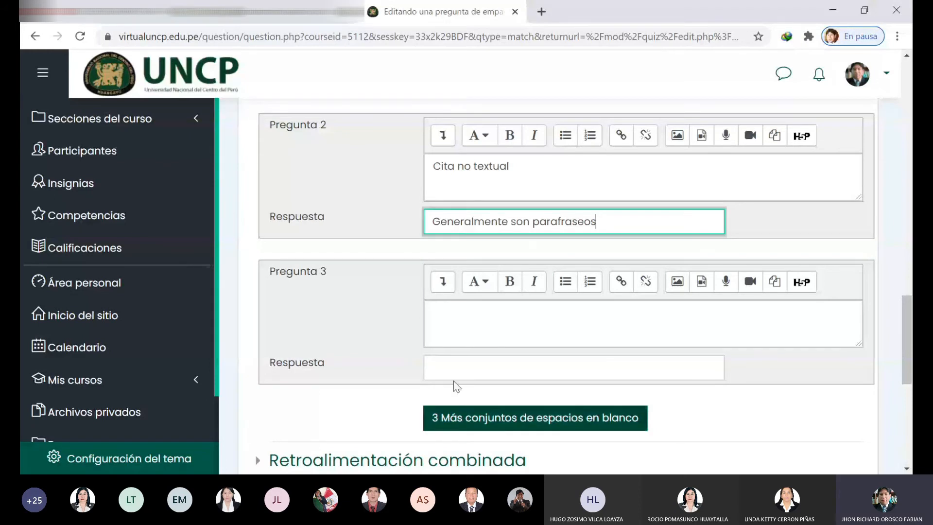
click(491, 325)
text(Cita narrativa)
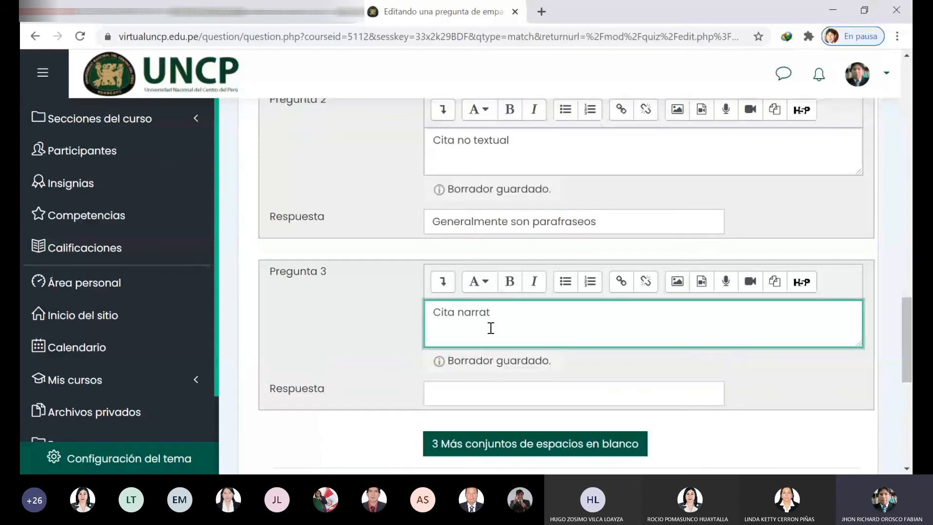
click(452, 391)
text(También denominada cita con énfasis en el autor)
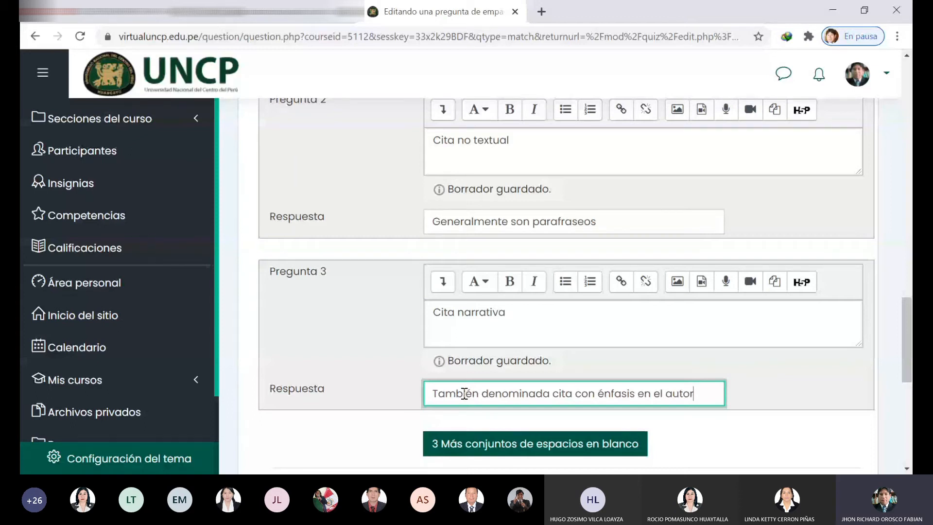
Add three more blank question-and-answer sets to the matching question.
scroll(464, 394, down, 3)
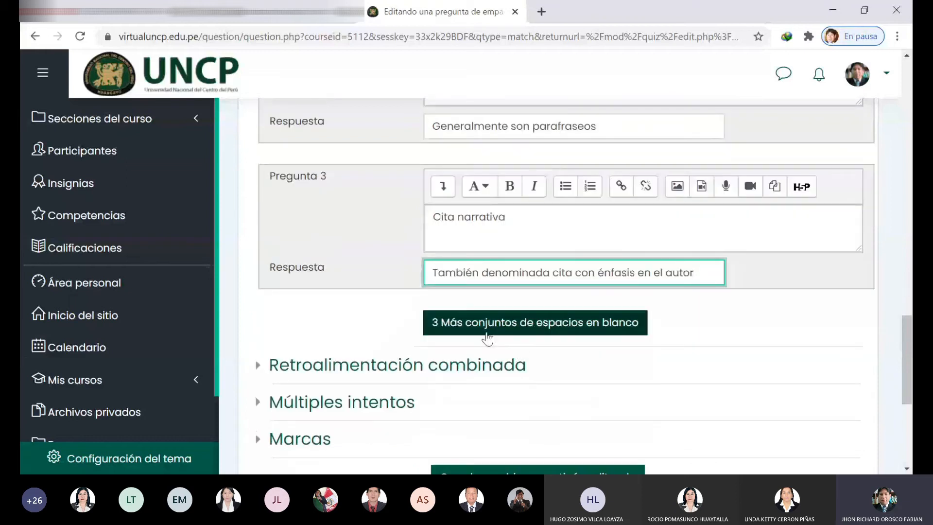
click(525, 334)
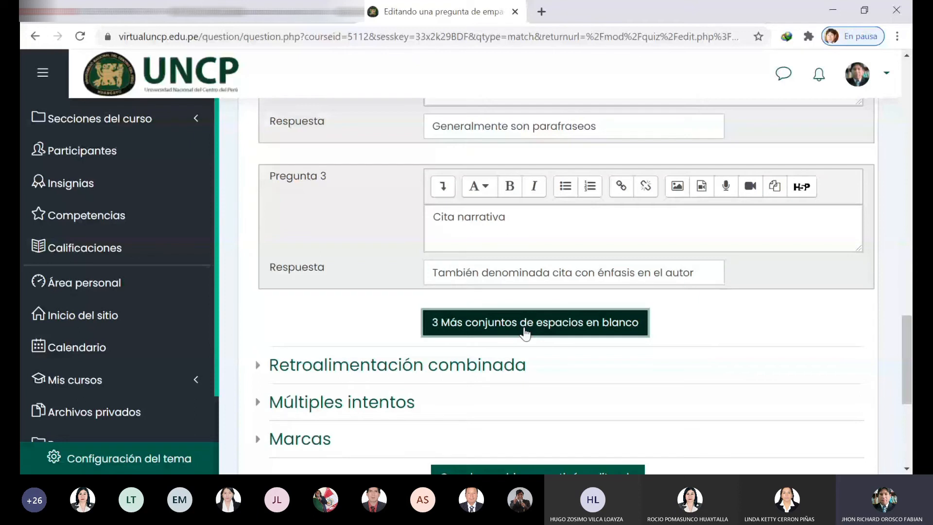
click(525, 330)
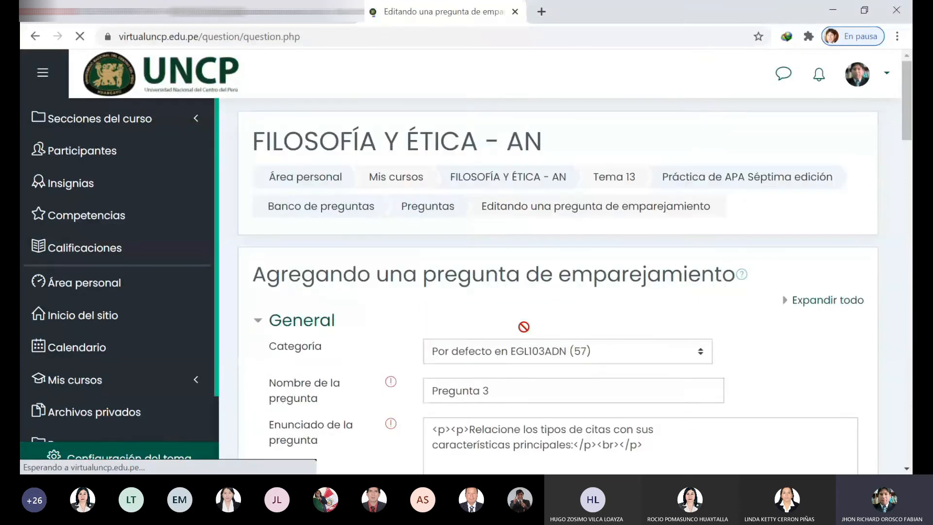
Fill in the Pregunta 4 pair with "Cita parentética" and the answer "También denominada cita con énfasis en el contenido.".
scroll(524, 326, down, 6)
scroll(528, 322, down, 10)
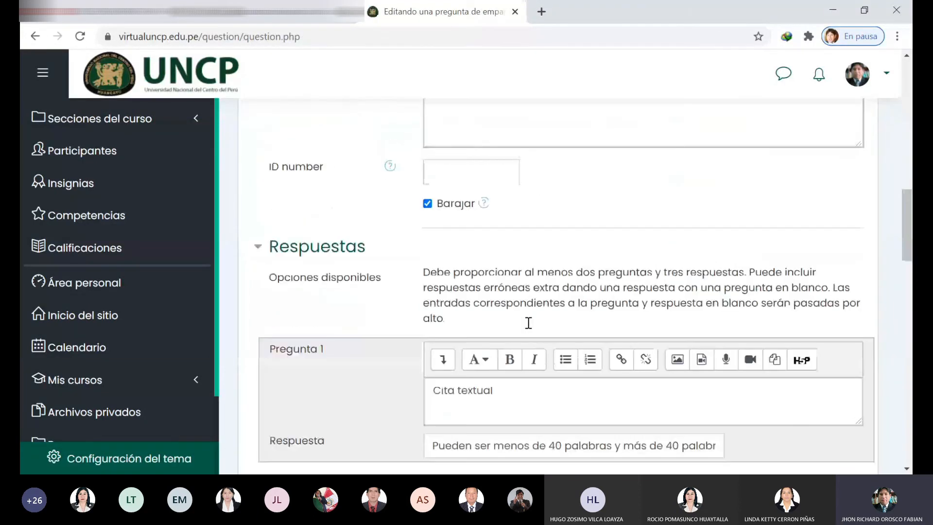
scroll(528, 323, down, 13)
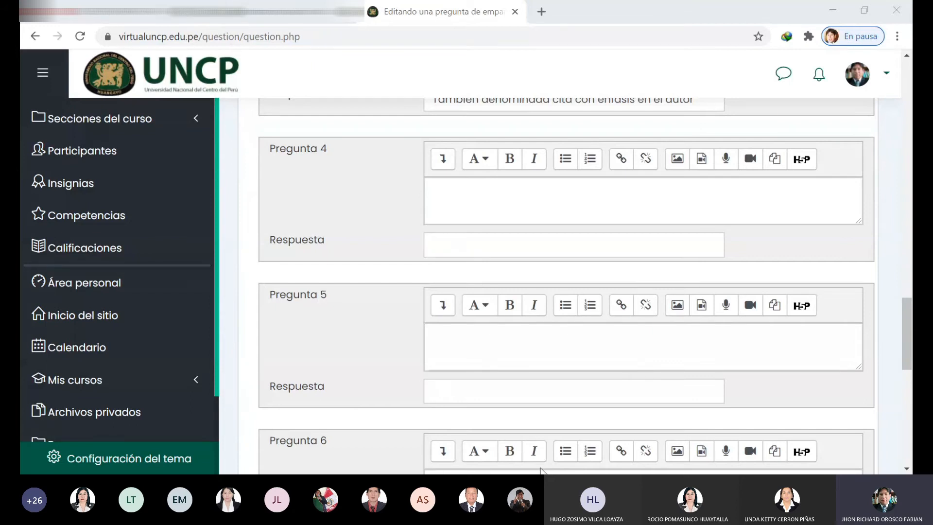
click(461, 213)
text(Cita )
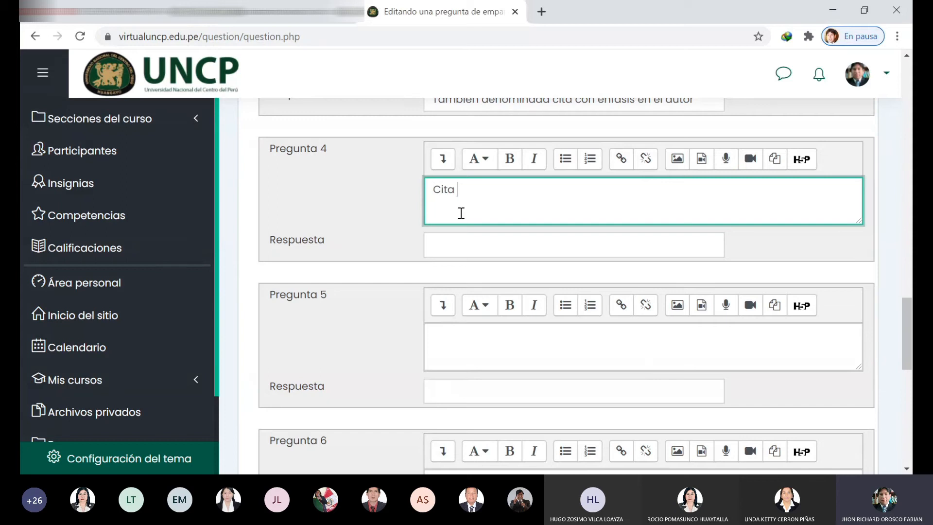
text(parentética)
click(485, 242)
text(ambién denominada cita con énfasis en el contenido.)
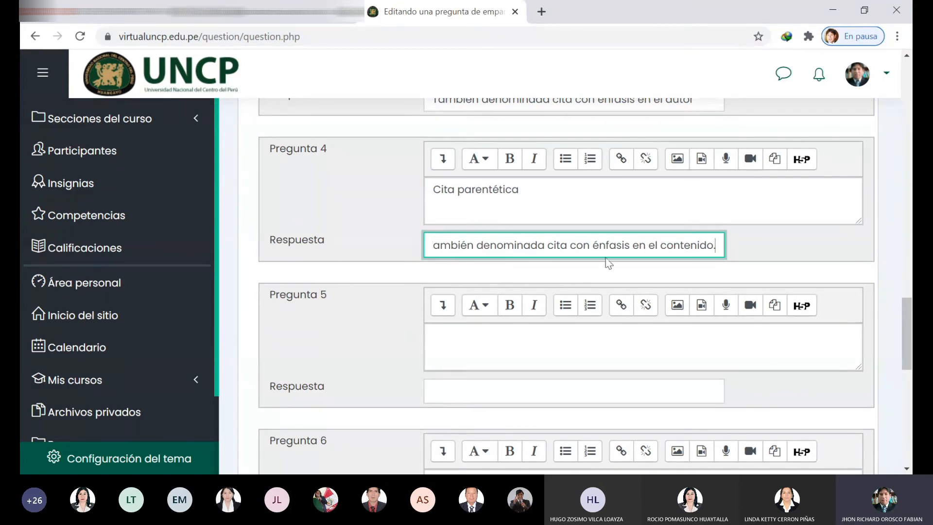
Review the matching question's general settings: its name, statement and default score.
scroll(603, 224, up, 6)
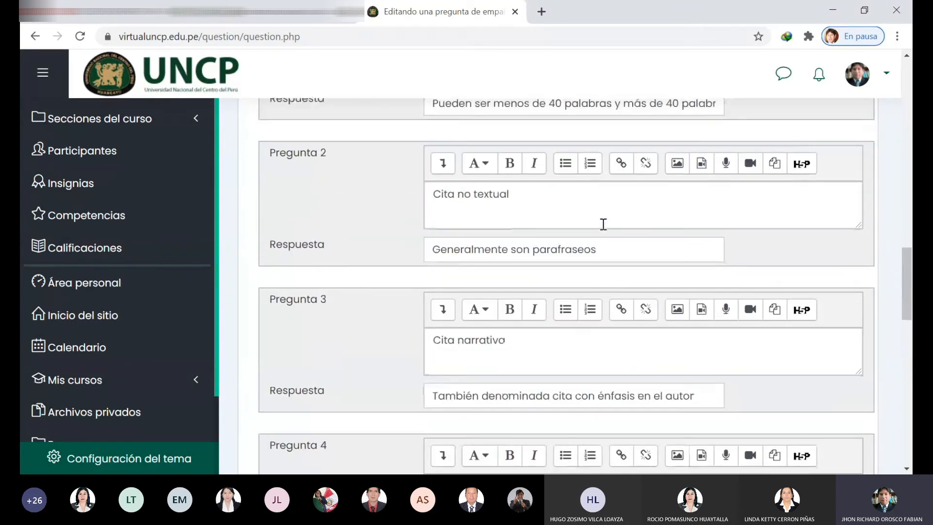
scroll(603, 224, up, 7)
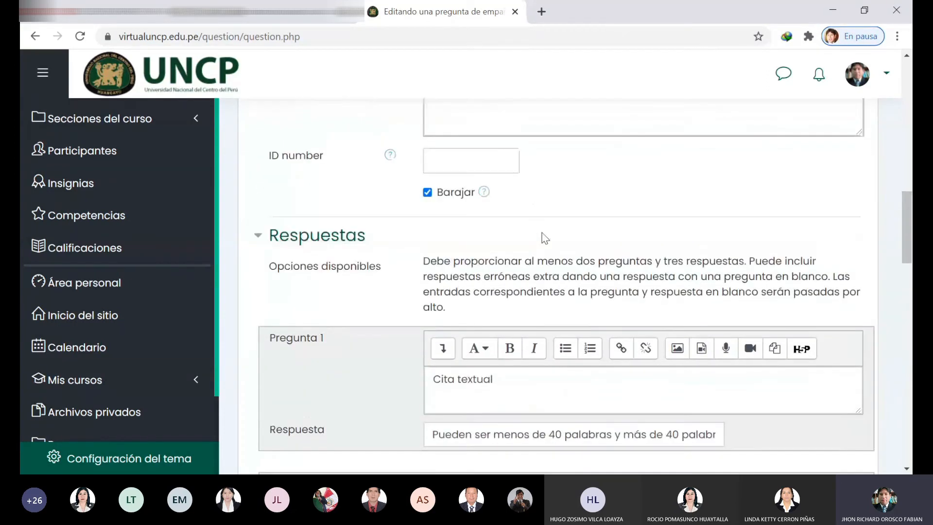
scroll(547, 284, up, 1)
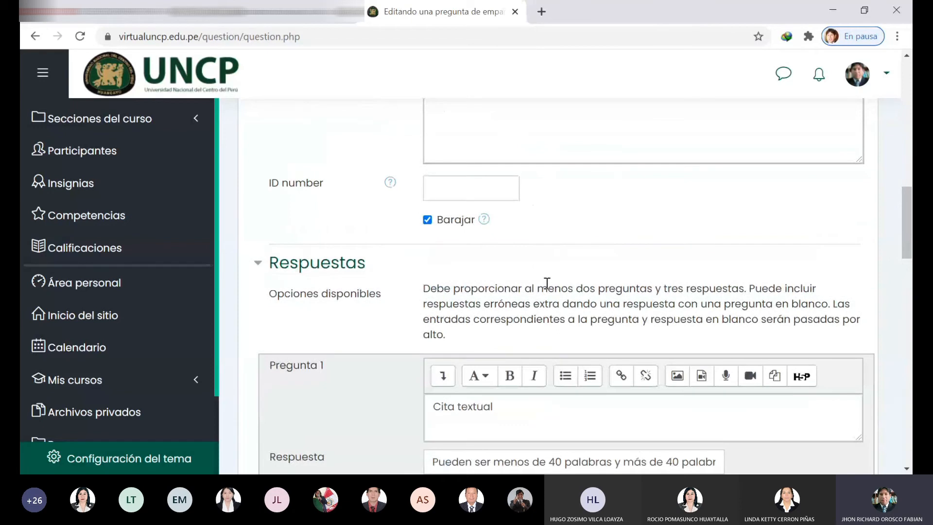
scroll(547, 284, up, 12)
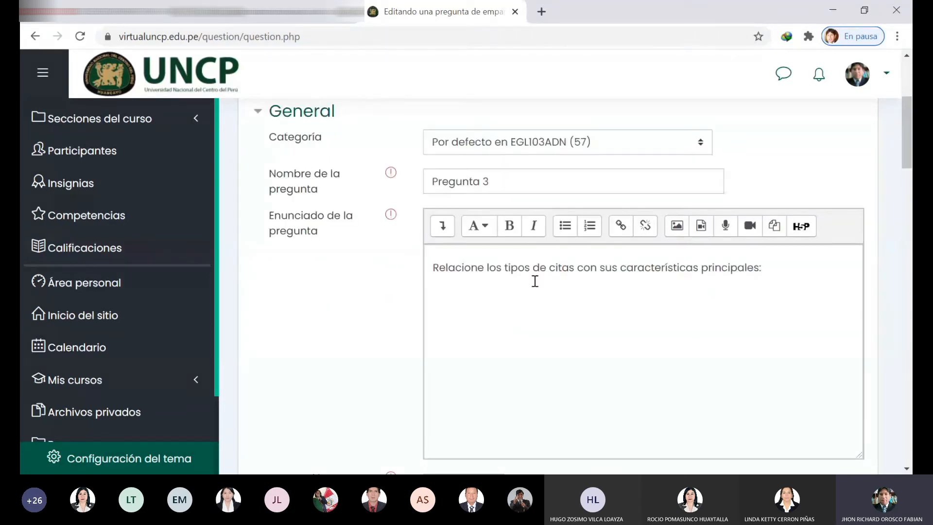
triple_click(515, 185)
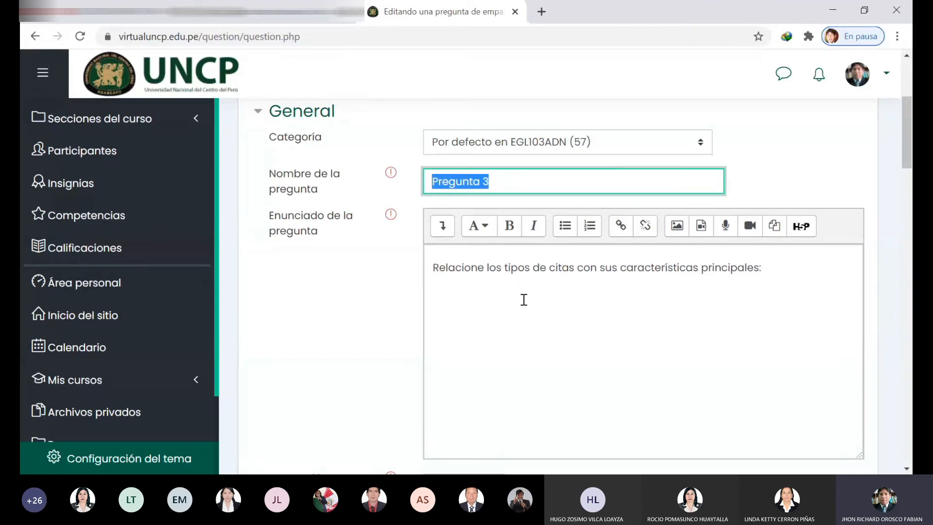
click(506, 295)
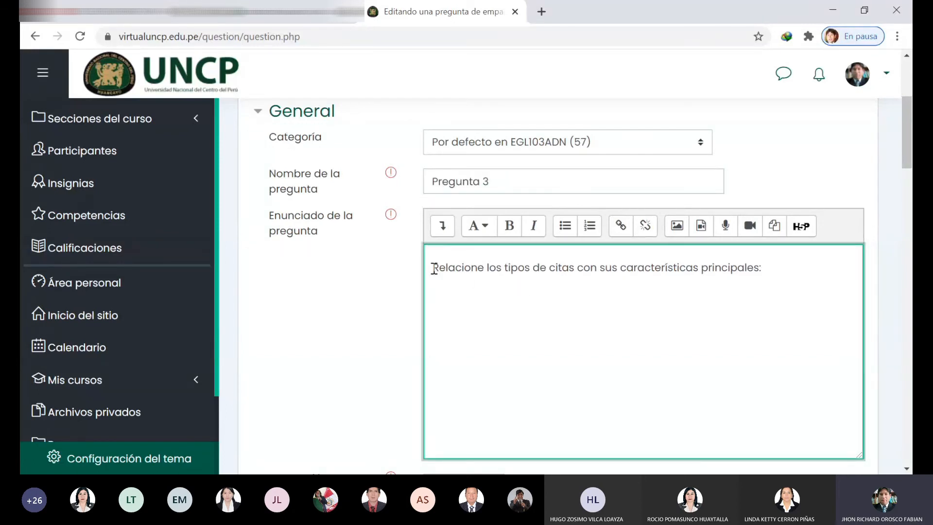
drag(434, 268, 779, 271)
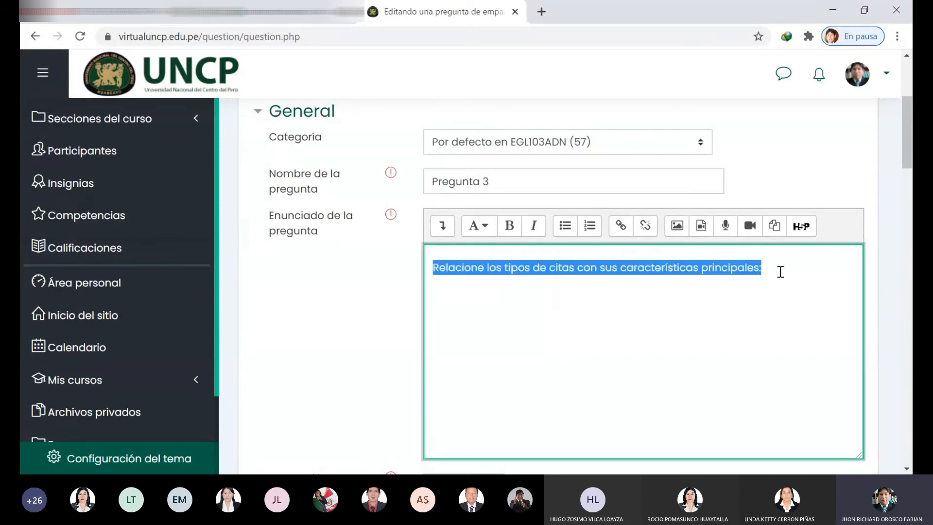
click(749, 298)
drag(907, 141, 911, 182)
click(478, 248)
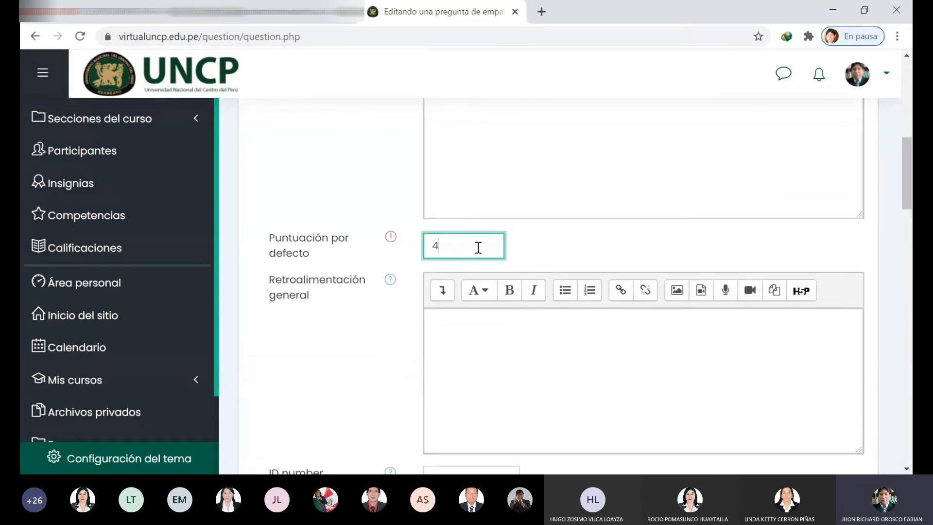
drag(910, 159, 911, 177)
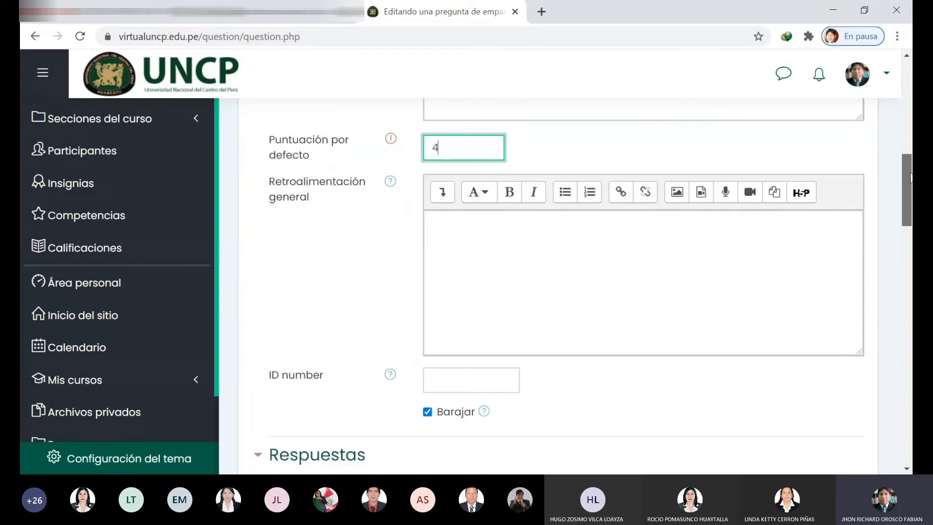
Check the four citation-type questions and their matching answers in the Respuestas section.
scroll(911, 177, down, 6)
click(505, 287)
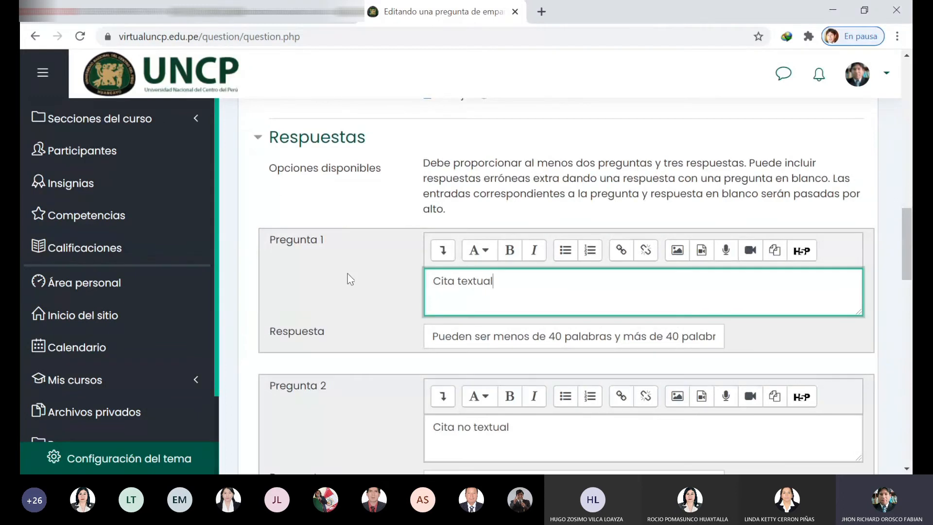
drag(516, 274, 415, 294)
click(544, 291)
click(432, 338)
drag(904, 264, 903, 281)
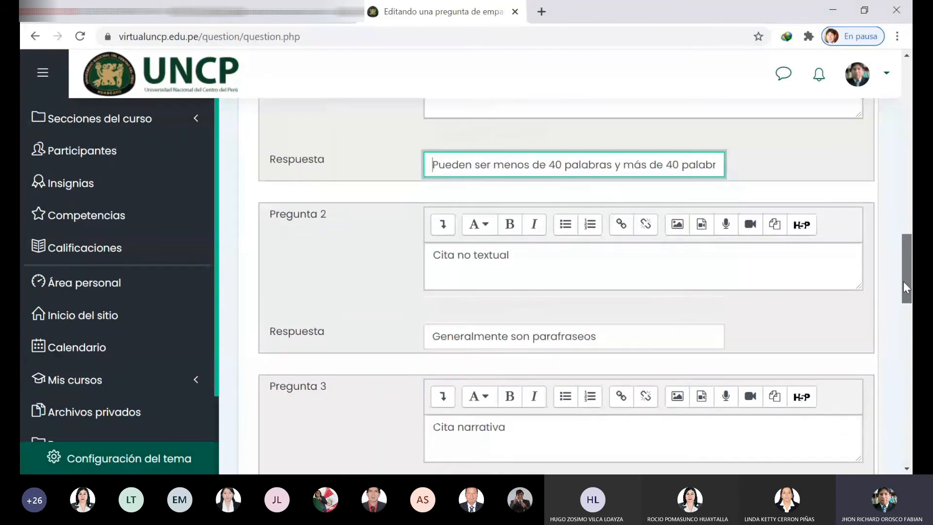
drag(682, 274, 431, 267)
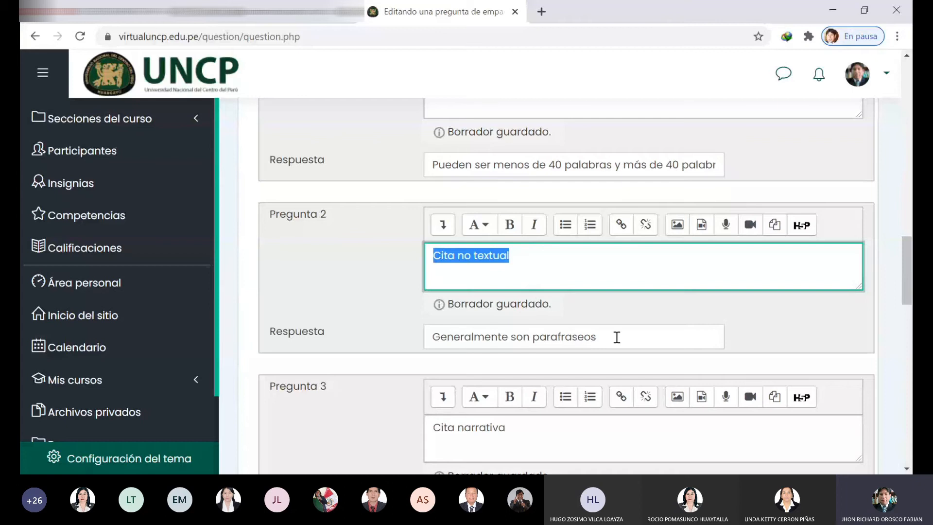
drag(617, 337, 408, 333)
scroll(902, 287, down, 3)
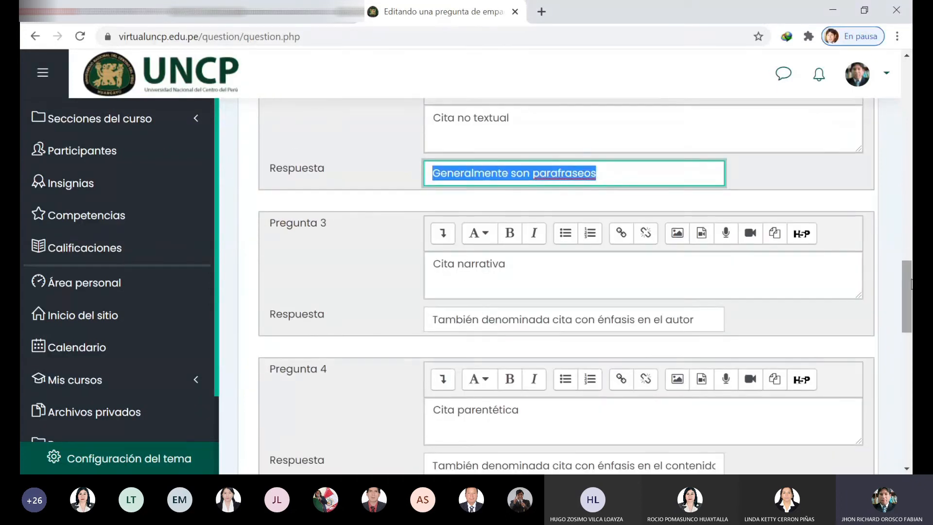
scroll(907, 296, down, 3)
scroll(585, 286, down, 2)
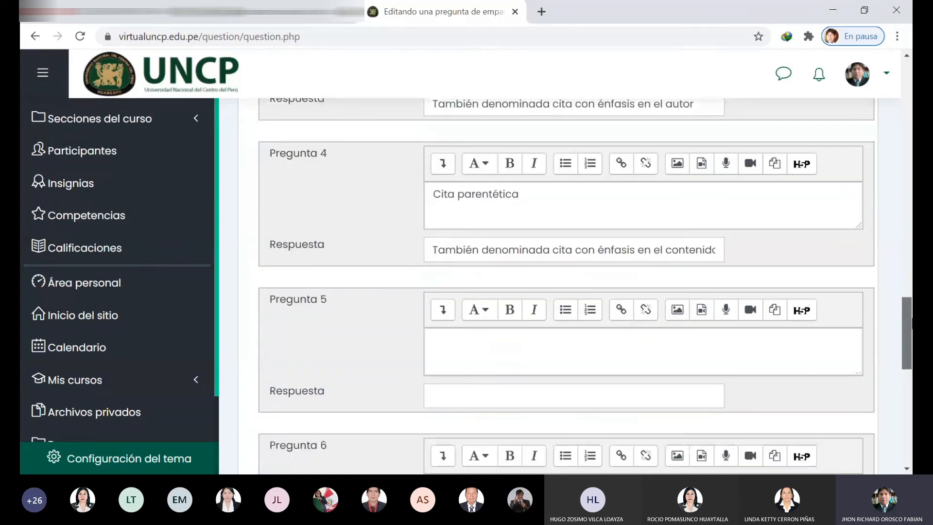
Save the matching question and return to the quiz's question list.
scroll(480, 388, down, 8)
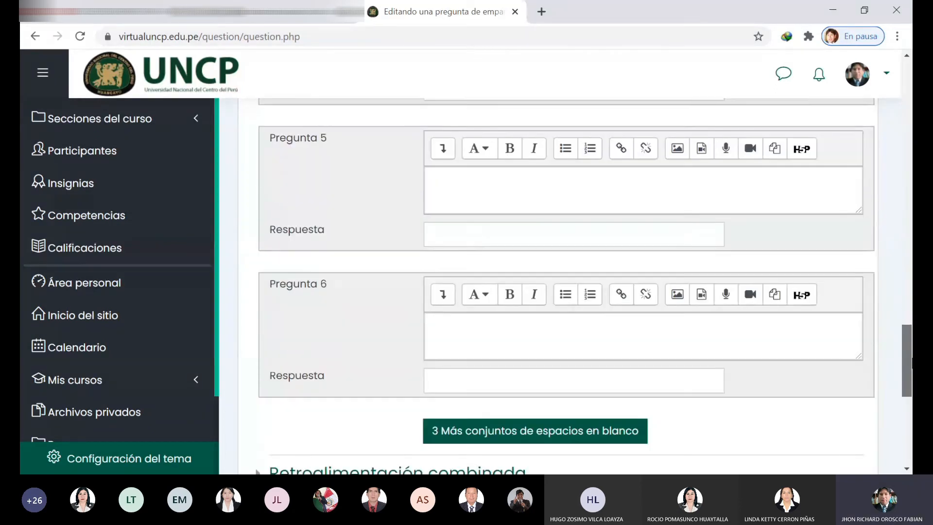
click(479, 384)
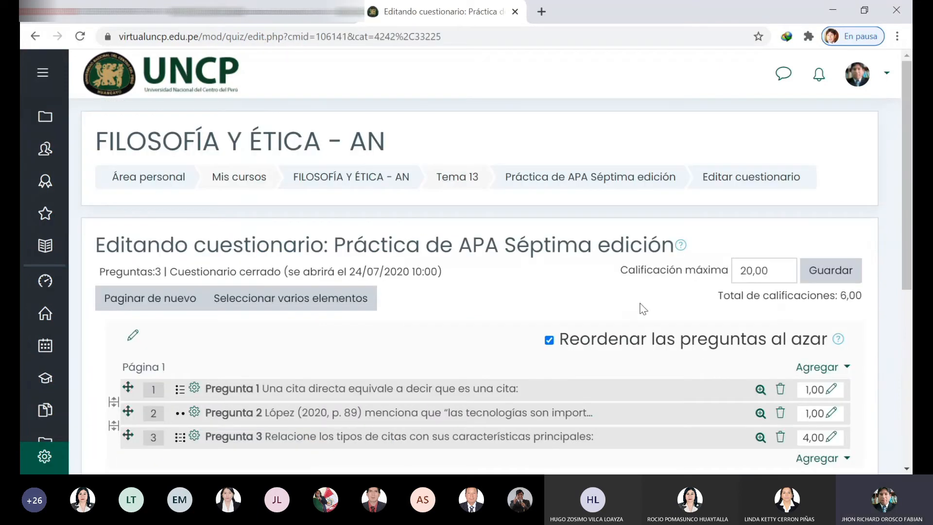
Add a new question of type Respuesta corta after Pregunta 3 in the quiz.
scroll(486, 393, down, 3)
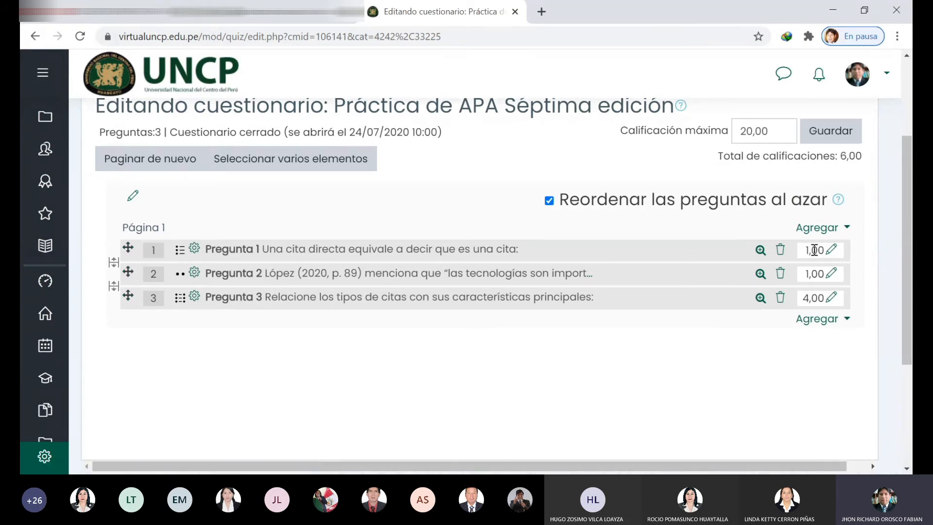
click(821, 323)
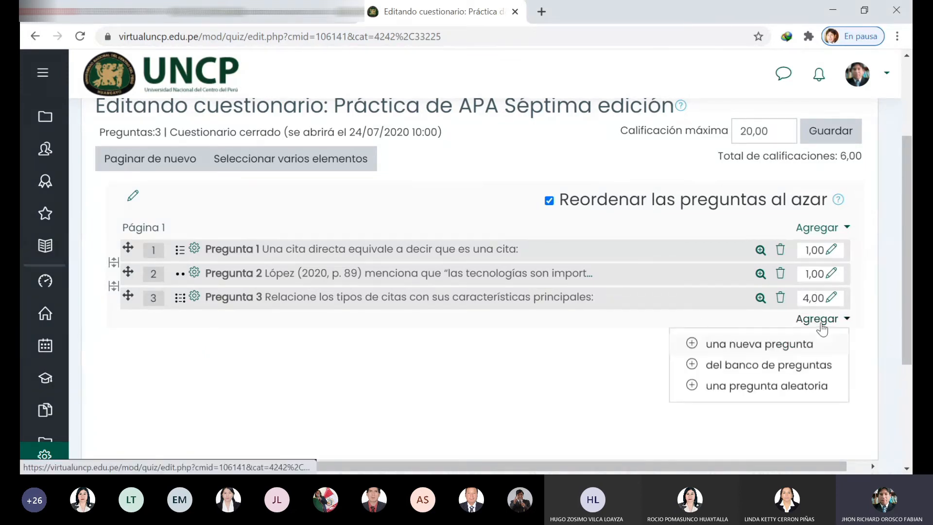
click(753, 357)
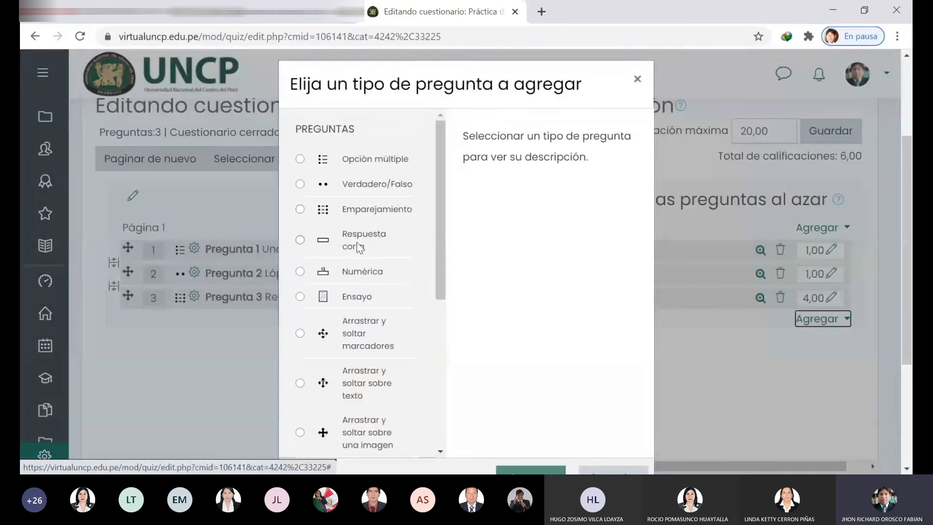
click(304, 243)
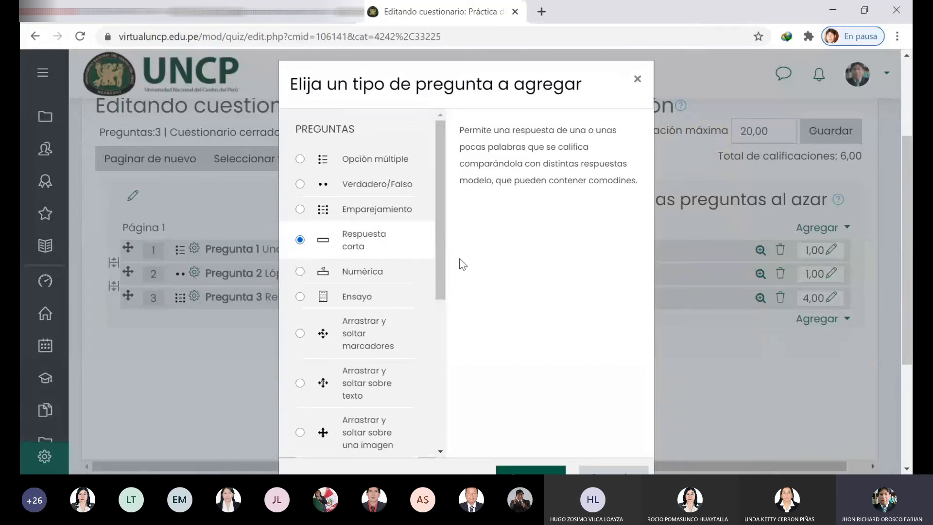
scroll(462, 264, down, 2)
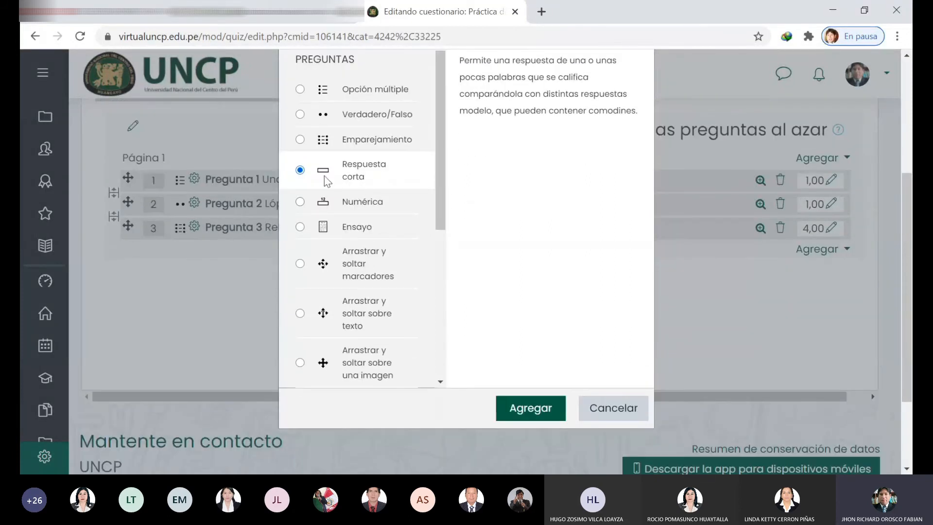
click(542, 411)
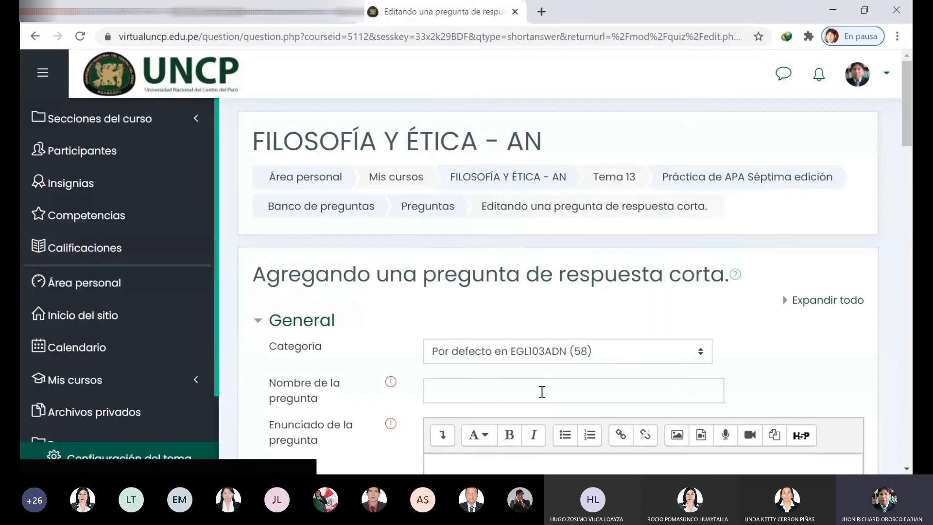
Name the short-answer question "Pregunta 4".
click(544, 392)
text(P)
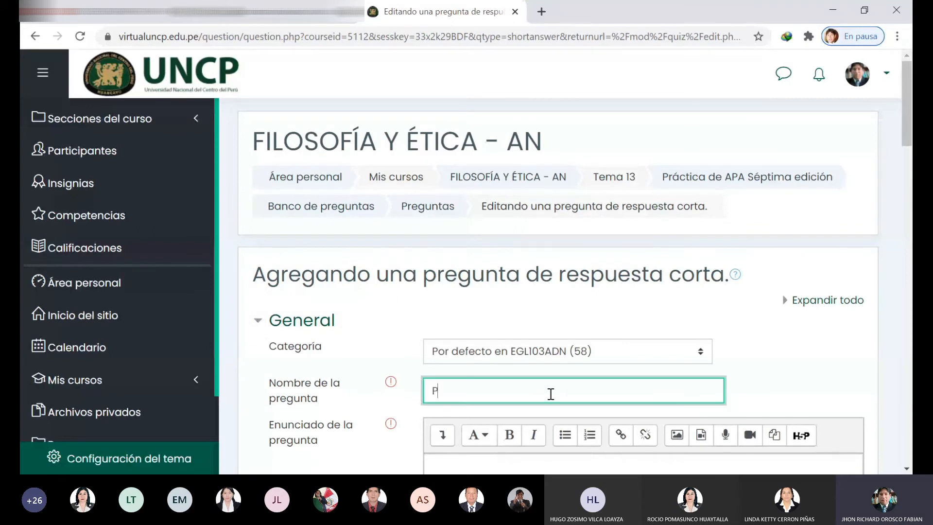
text(regunta 4)
scroll(779, 263, down, 2)
key(alt+Tab)
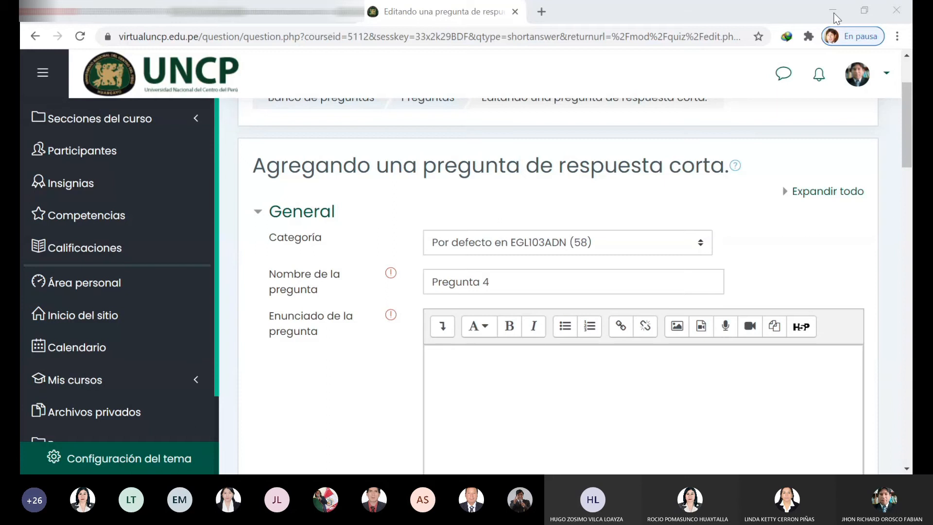
key(alt+Tab)
scroll(571, 350, down, 7)
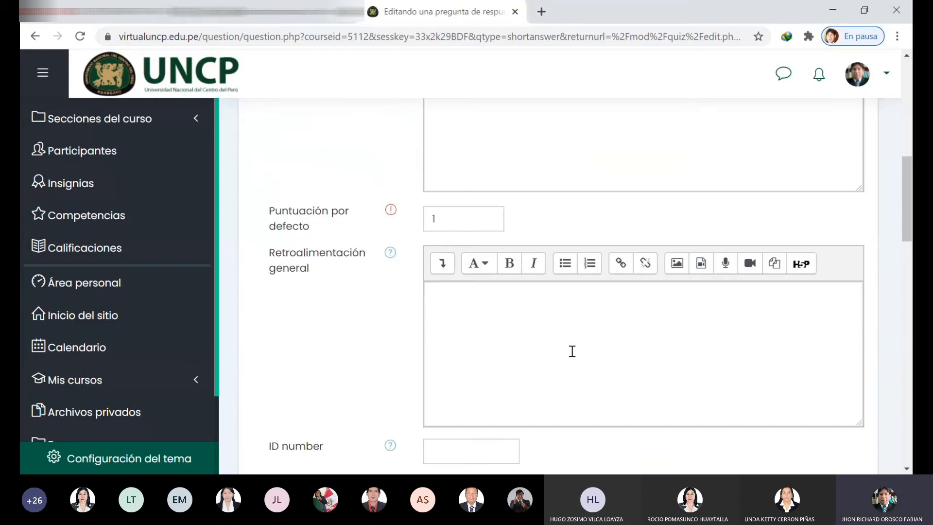
scroll(572, 350, down, 4)
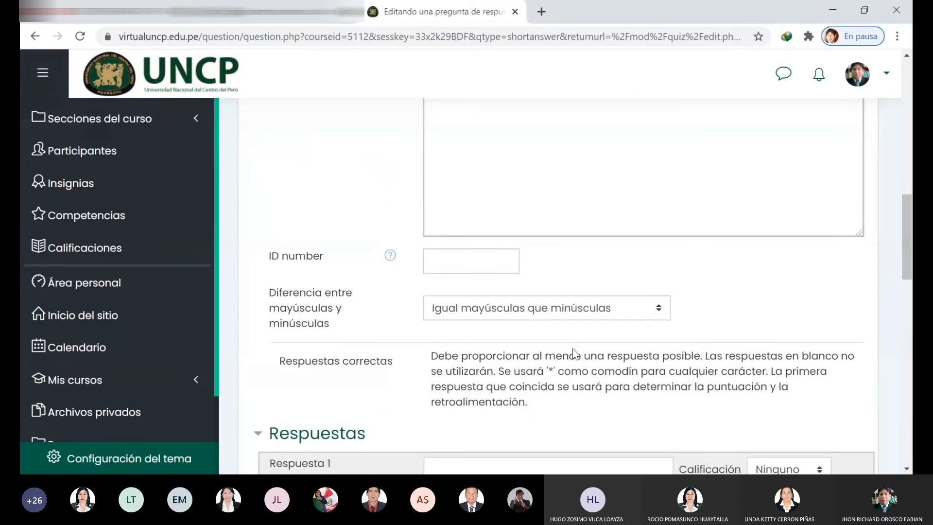
Enter "APA sigifica:" as the statement of the short-answer question.
scroll(574, 351, up, 11)
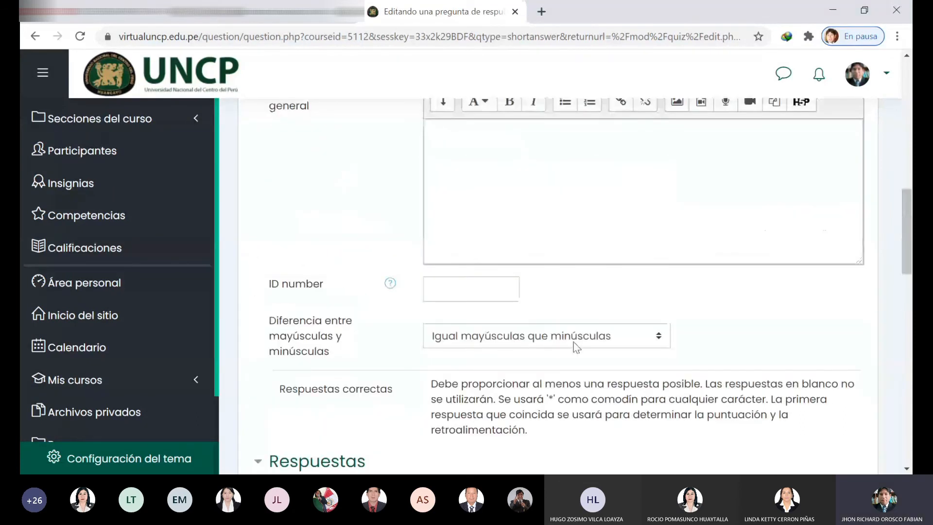
click(557, 298)
text(Ap)
key(BackSpace)
text(A)
key(BackSpace)
text(PA sigifica.)
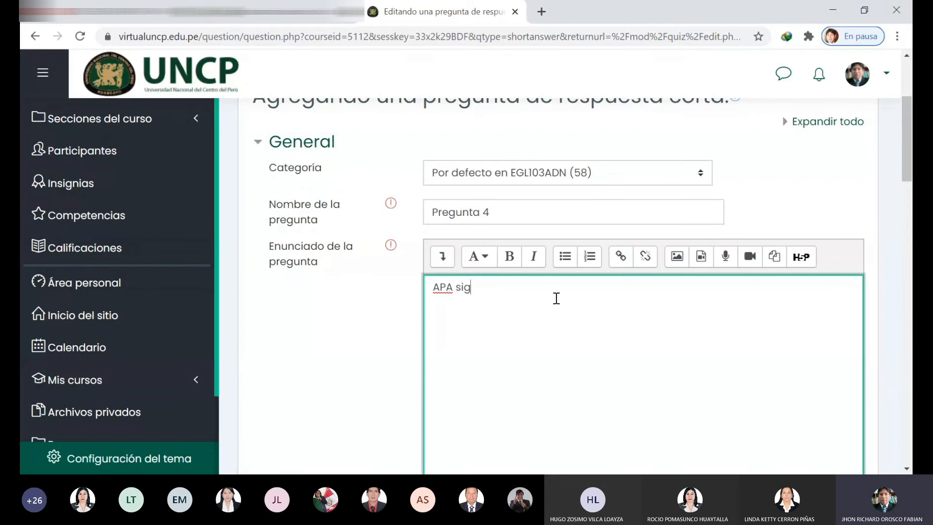
key(BackSpace)
key(BackSpace)
text(:)
Examine the short-answer question's default score, upper/lowercase setting and correct-answer instructions.
drag(906, 122, 905, 147)
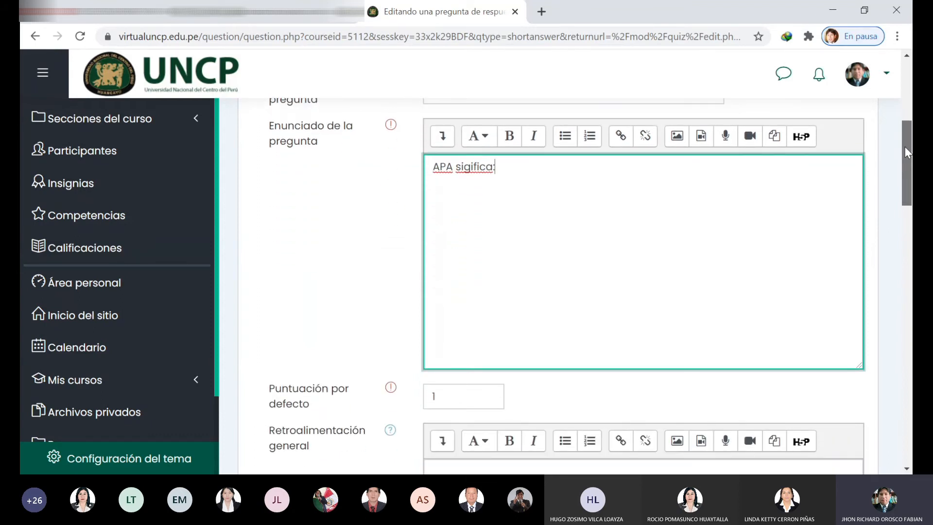
mouse_move(905, 147)
mouse_down()
mouse_move(900, 179)
mouse_move(907, 96)
mouse_move(907, 147)
mouse_up()
scroll(562, 262, down, 1)
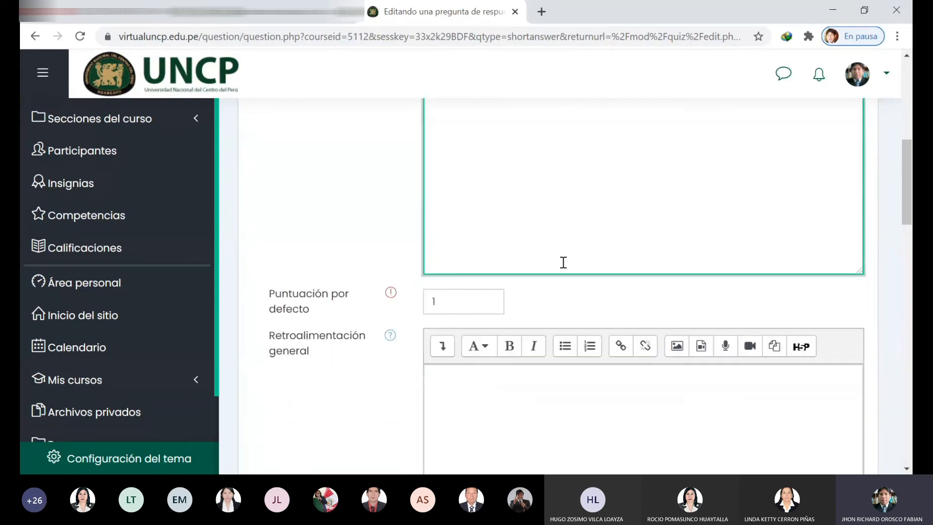
click(458, 307)
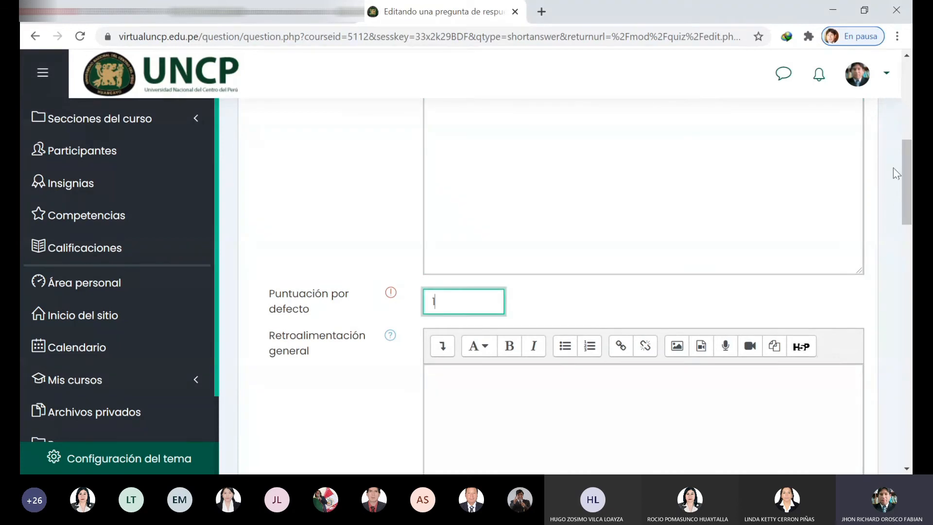
drag(907, 166, 911, 206)
scroll(330, 301, down, 1)
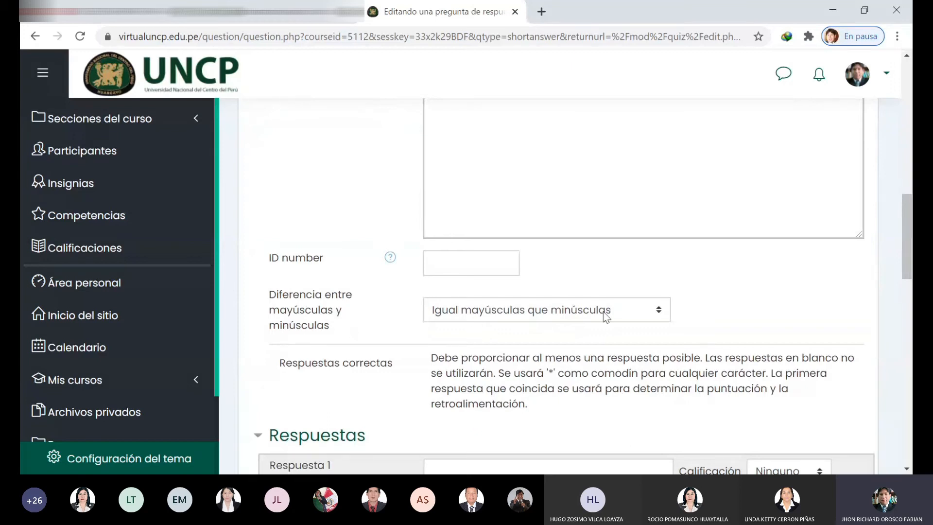
click(665, 321)
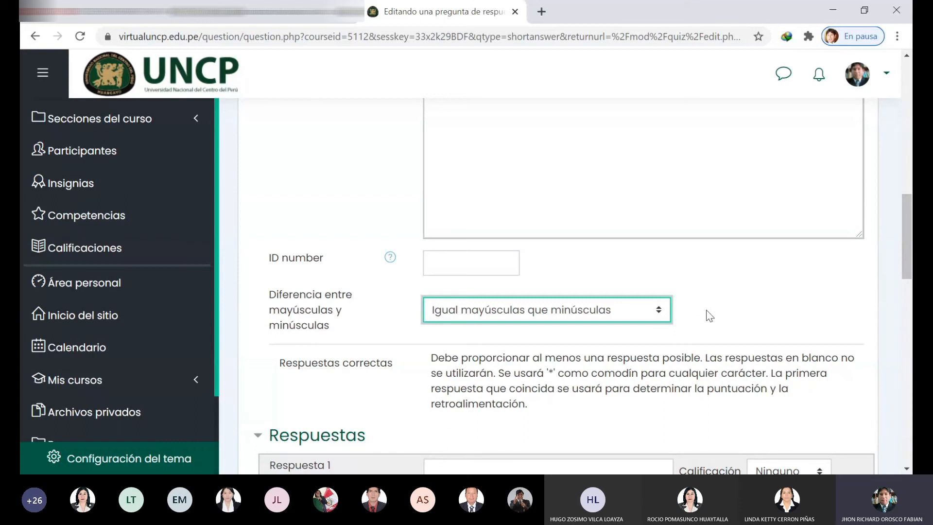
scroll(709, 316, down, 1)
scroll(709, 316, down, 1)
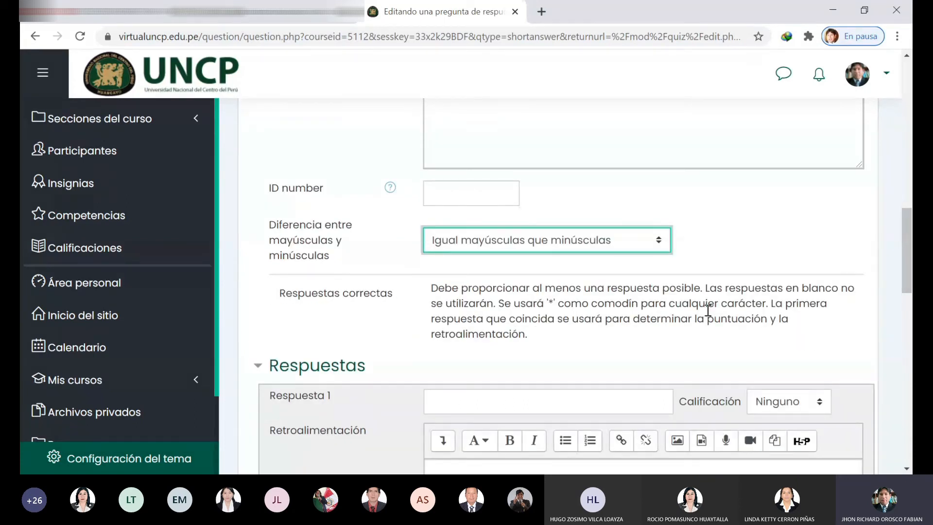
scroll(908, 236, up, 1)
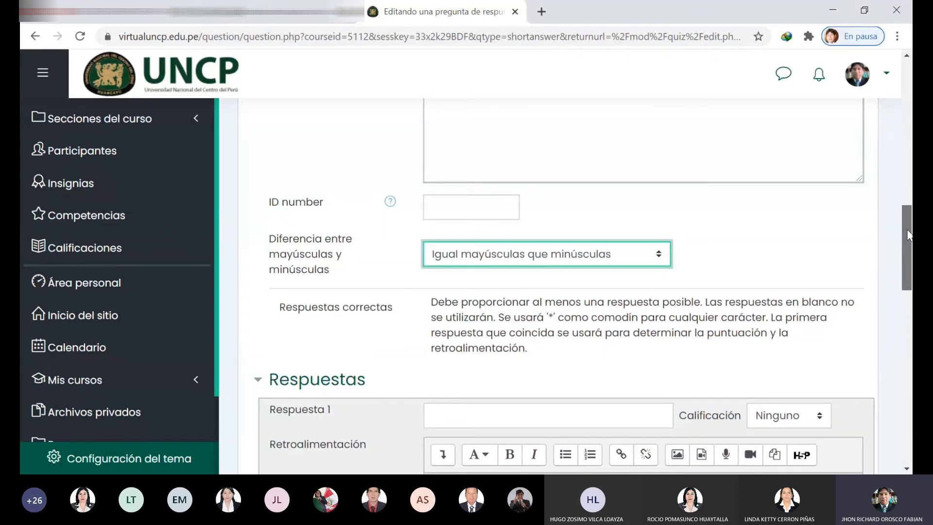
Enter "Asociación Americana de Psicología." as Respuesta 1 of the short-answer question with a grade of 100%.
drag(908, 230, 908, 230)
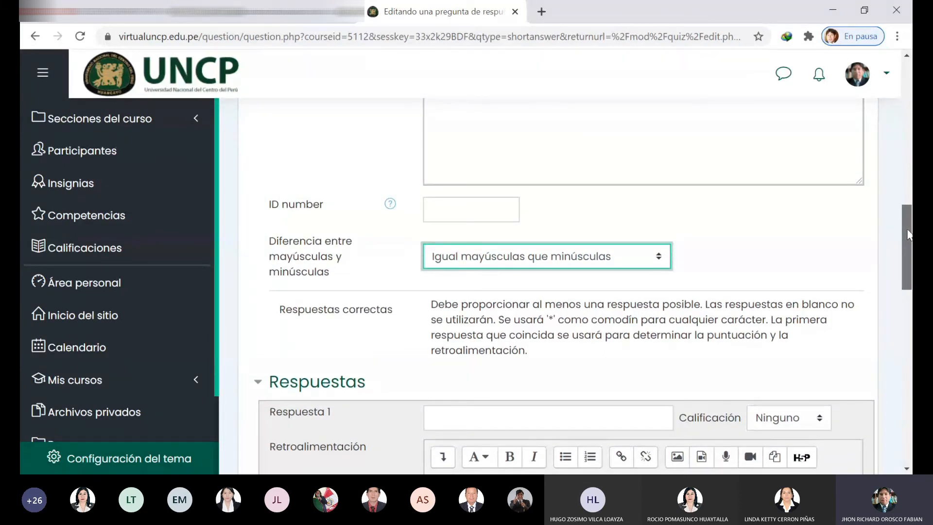
scroll(907, 238, down, 2)
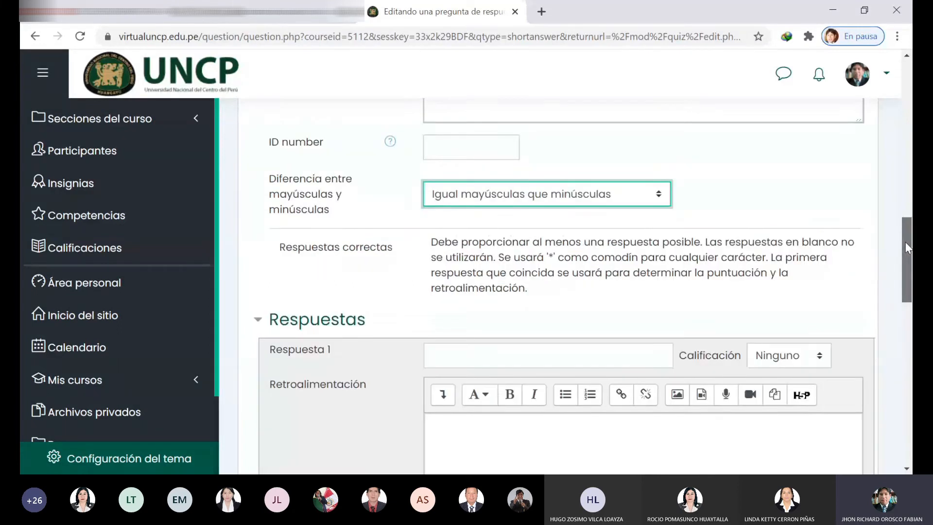
key(alt+Tab)
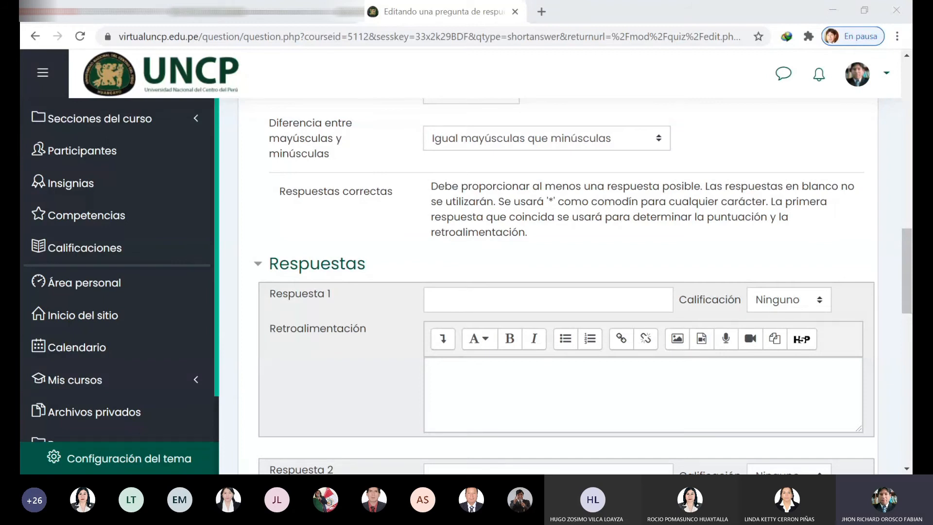
click(544, 409)
click(497, 305)
text(Asociación Americana de Psicología.)
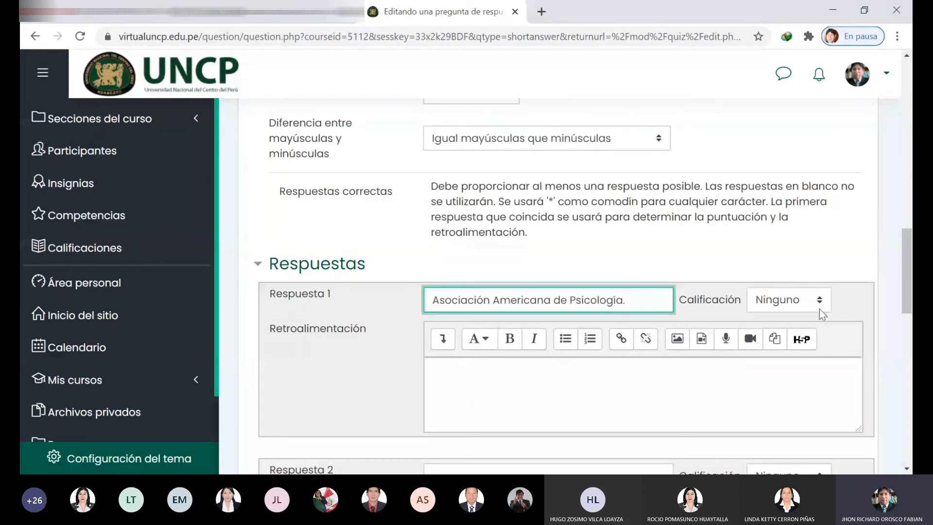
key(Tab)
key(Down)
Replace the text of Respuesta 1 with "ASOCIACIÓN AMERICANA DE PSICOLOGÍA" in capitals and without a final period.
drag(627, 300, 430, 313)
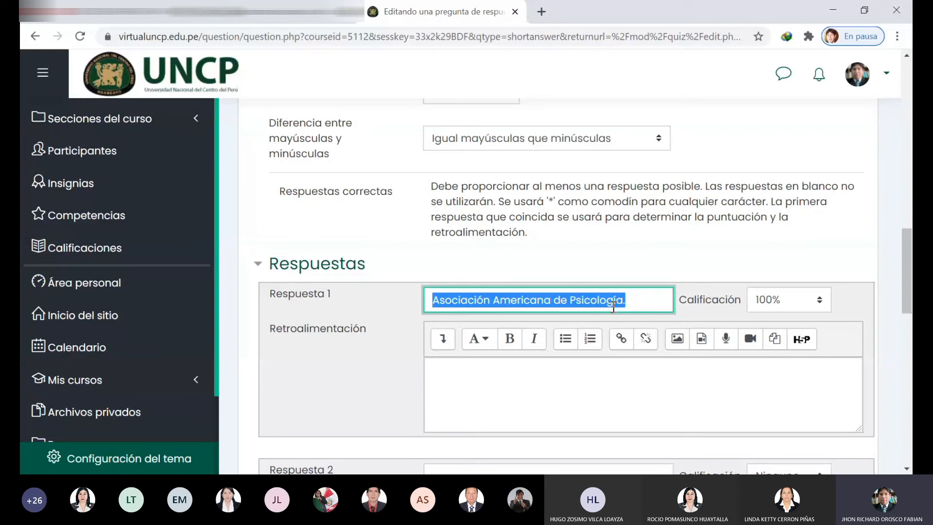
text(ASOC)
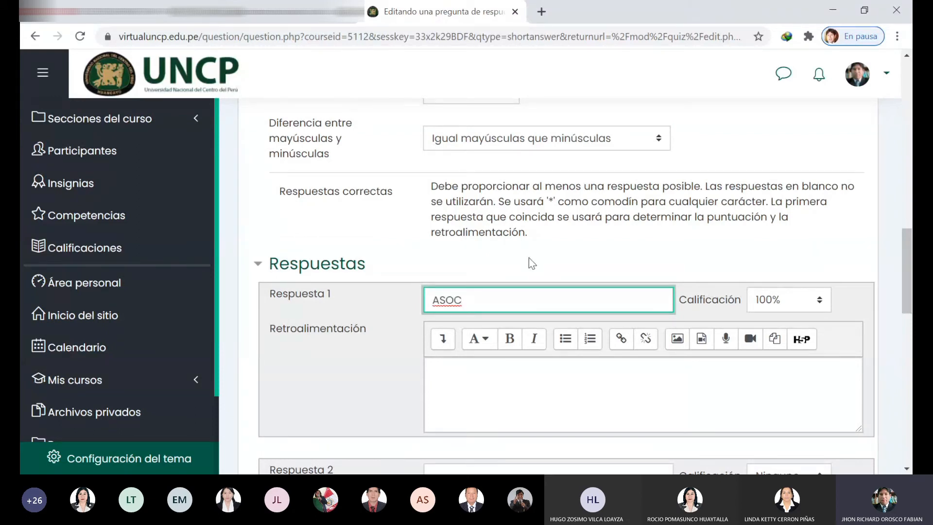
text(IACIÓN AMER)
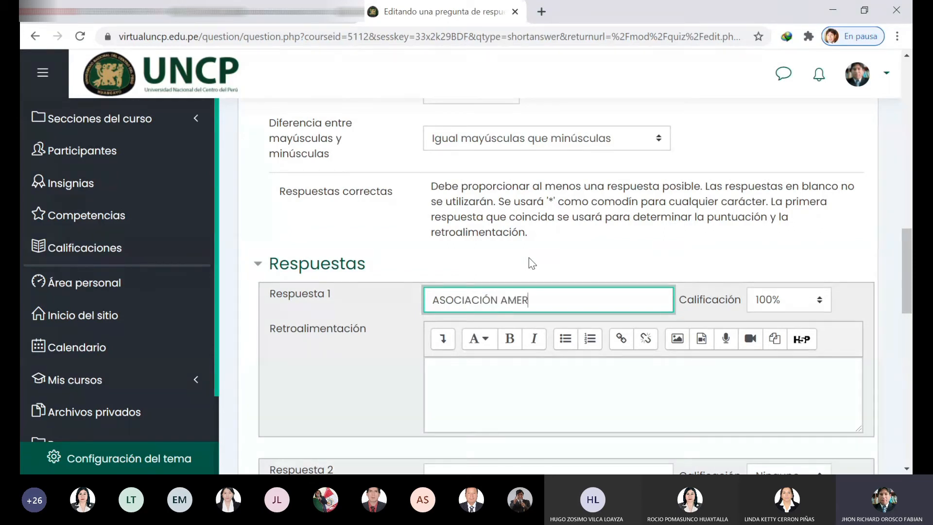
text(ICANA DE PSICOLOGÍA)
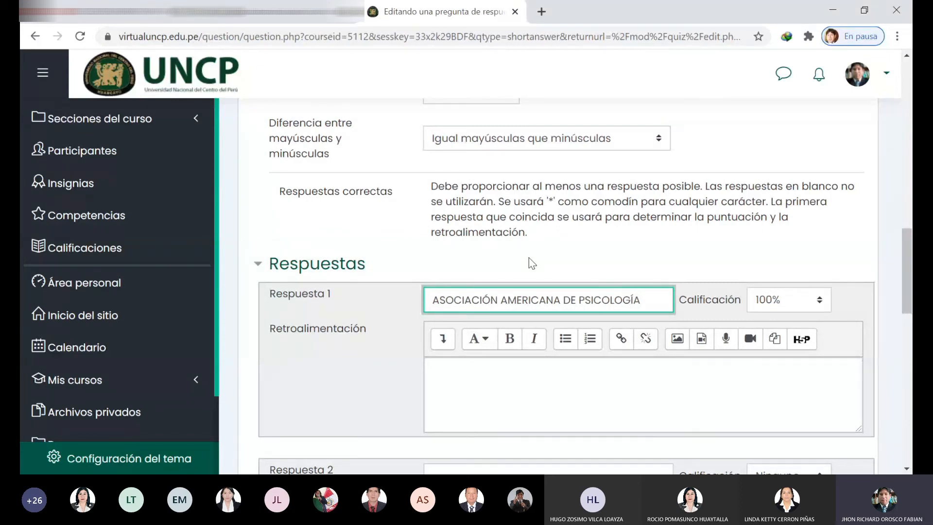
Remove the accent from the word ASOCIACIÓN in Respuesta 1.
key(Left)
key(Left)
key(Left)
key(Left)
key(Left)
key(Left)
key(Left)
key(Left)
key(Left)
key(Left)
key(Left)
key(Left)
key(Left)
key(Left)
key(Left)
key(Left)
key(Left)
key(Left)
key(Left)
key(Left)
key(BackSpace)
text(O)
click(634, 299)
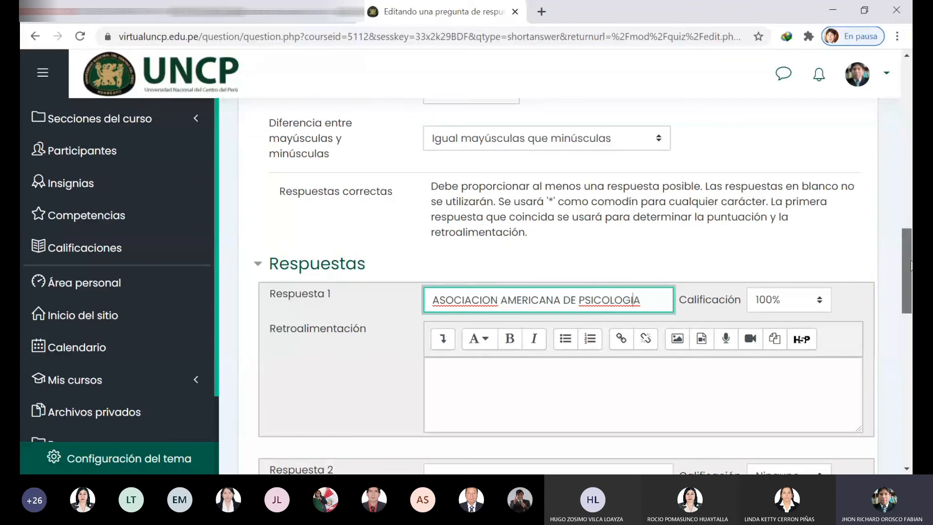
Save the short-answer question and return to the quiz's question list.
drag(911, 265, 908, 373)
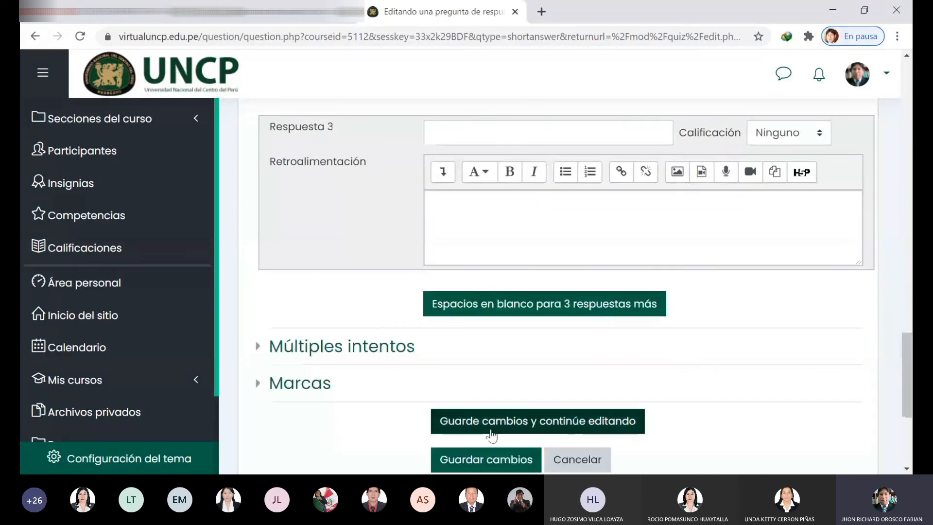
click(488, 467)
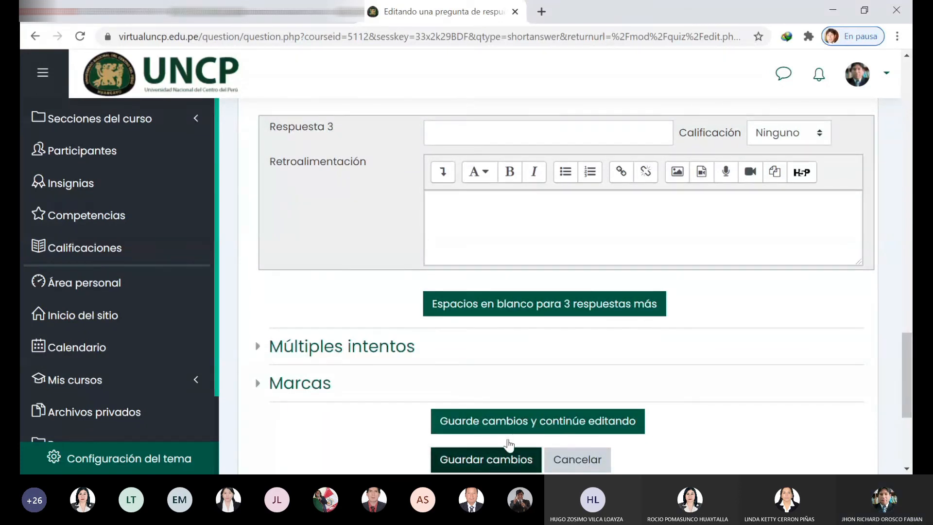
scroll(508, 440, down, 1)
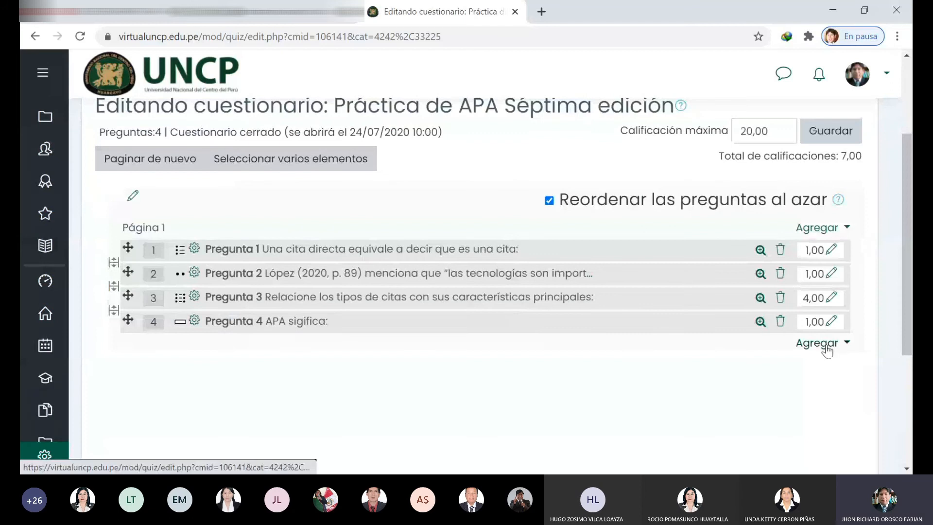
Add a new question of type Numérica after Pregunta 4 in the quiz.
click(826, 347)
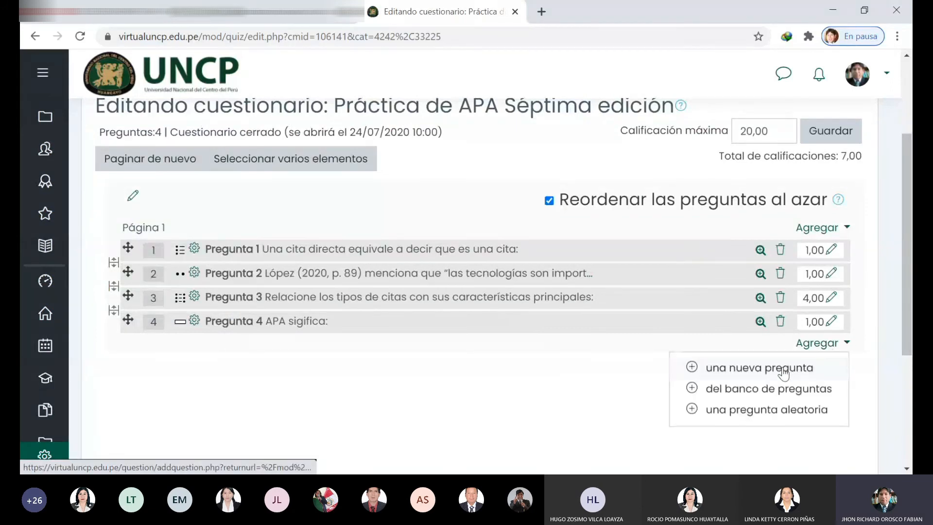
click(783, 369)
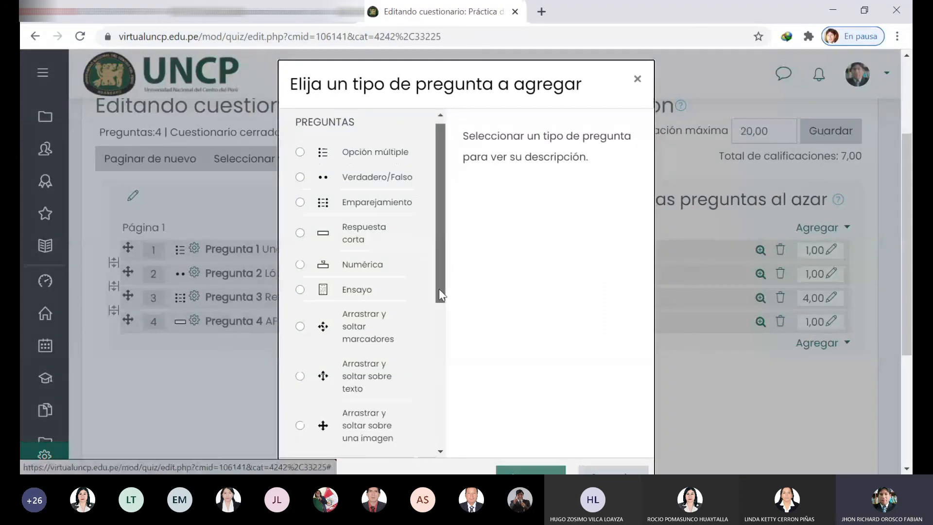
scroll(439, 289, down, 1)
click(382, 259)
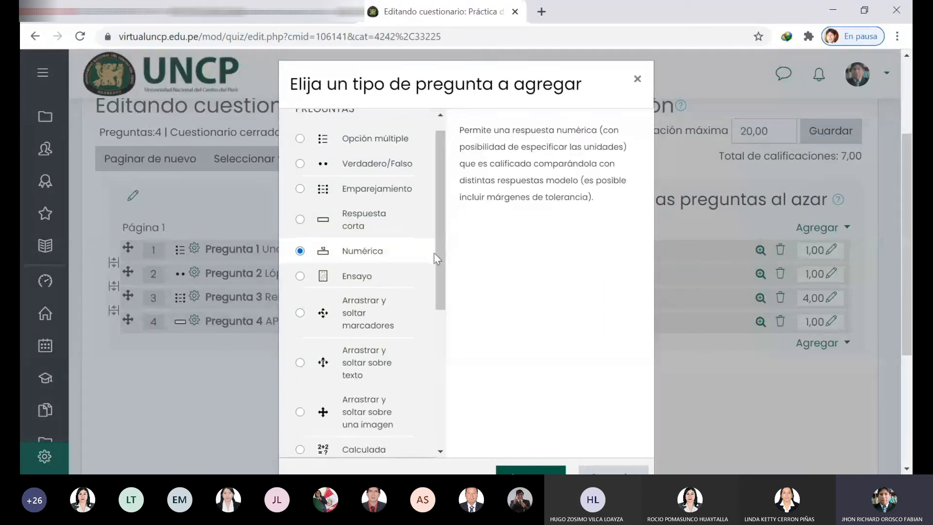
scroll(435, 257, down, 1)
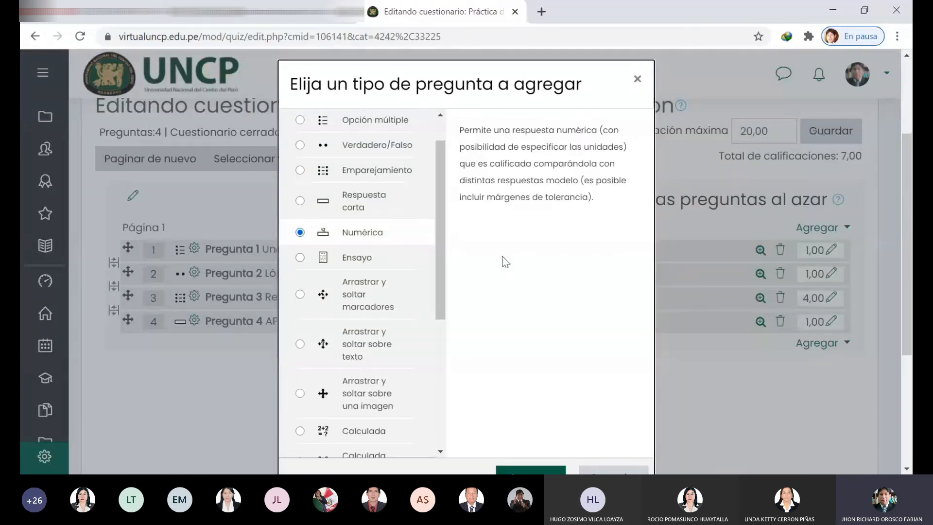
scroll(513, 261, down, 3)
click(550, 336)
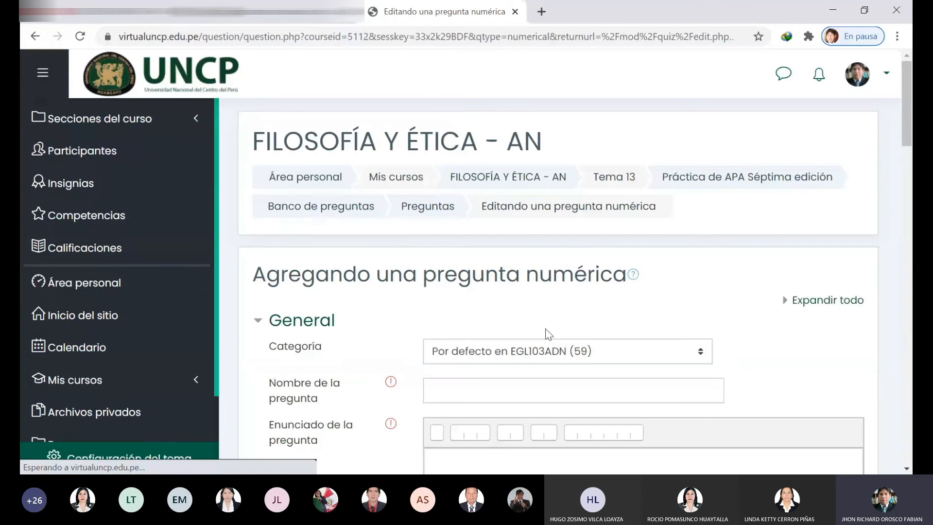
Name the numerical question "Pregunta 5".
scroll(544, 340, down, 2)
click(528, 325)
text(pREG)
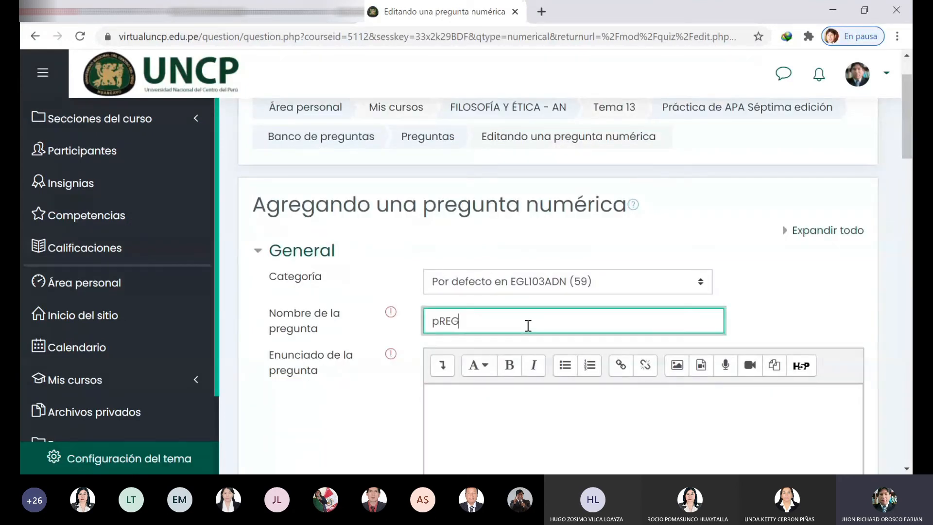
key(BackSpace)
key(BackSpace)
key(BackSpace)
key(BackSpace)
text(Pregunta 5)
Enter "Cuánto es 2 + 2" as the statement of the numerical question.
click(532, 419)
scroll(549, 392, down, 2)
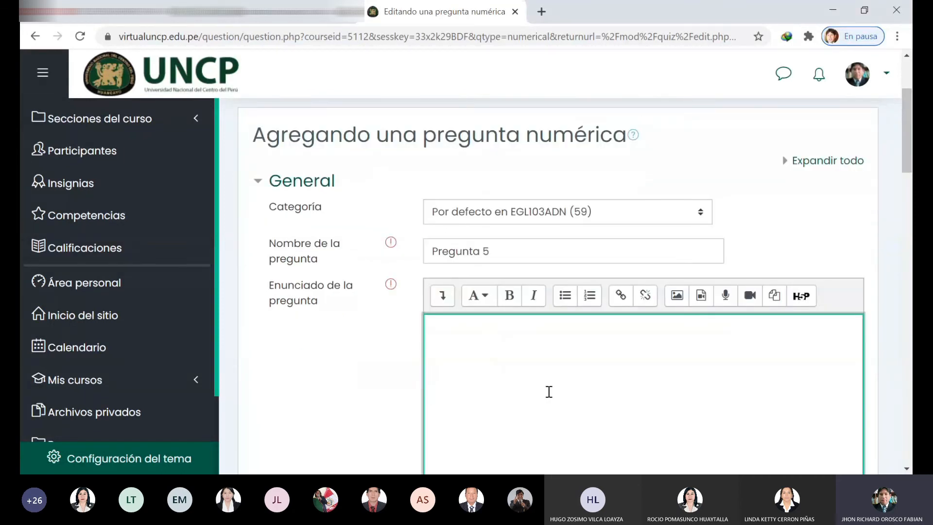
scroll(549, 392, down, 2)
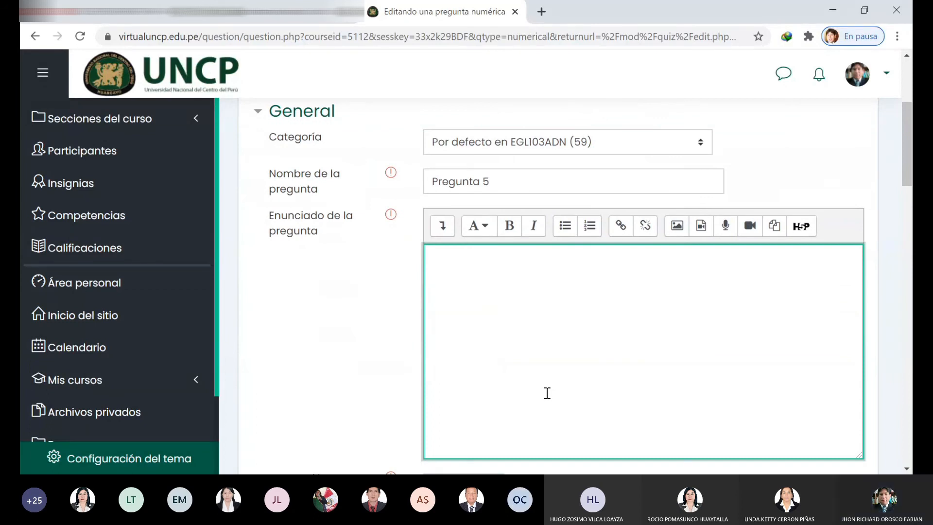
text(Cun)
key(BackSpace)
key(BackSpace)
key(BackSpace)
text(Que)
key(BackSpace)
key(BackSpace)
key(BackSpace)
text(Cua)
text(nt)
text(o e)
text(s)
text( 2 + 2)
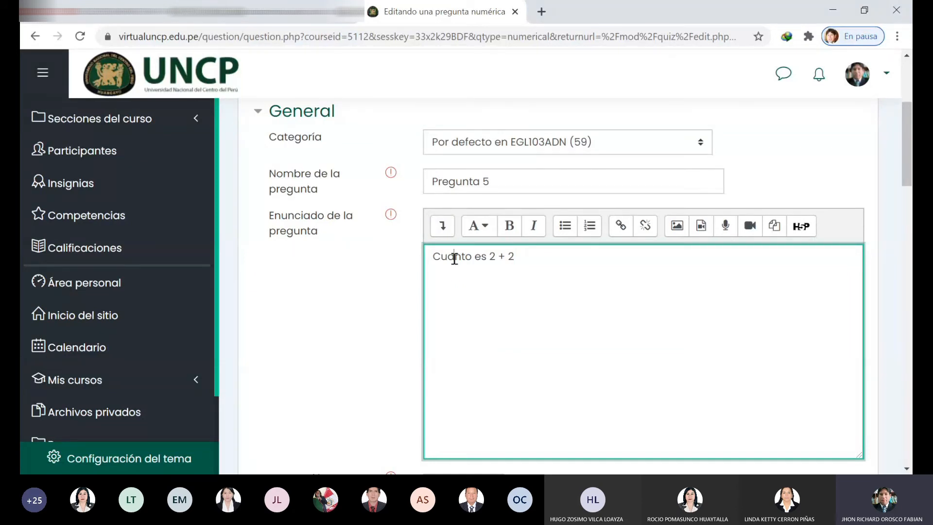
Set Respuesta 1 of the numerical question to 4 with a grade of 100%.
drag(905, 171, 911, 273)
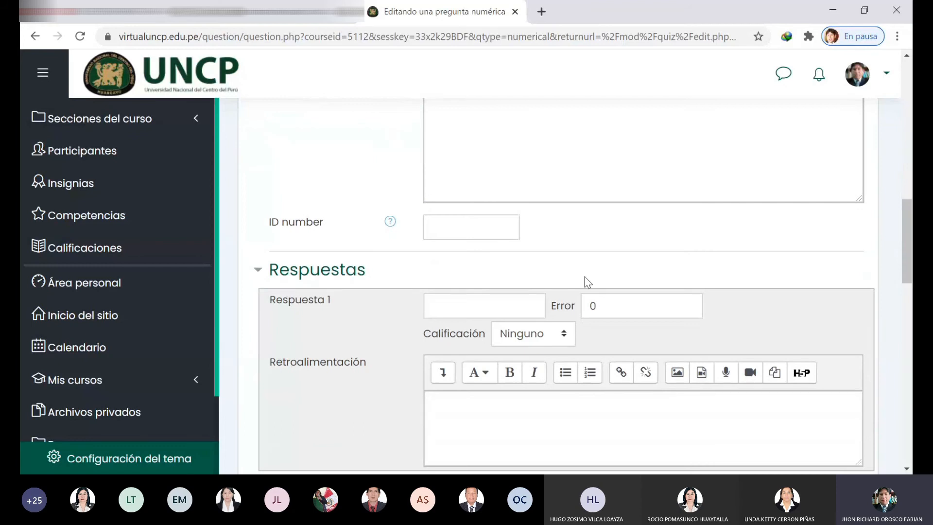
click(507, 305)
text(4)
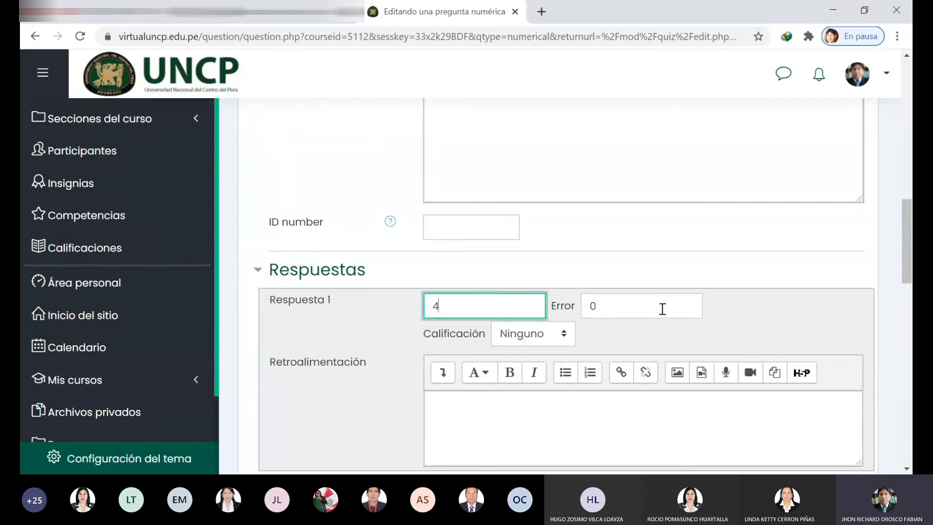
scroll(662, 309, down, 1)
click(566, 265)
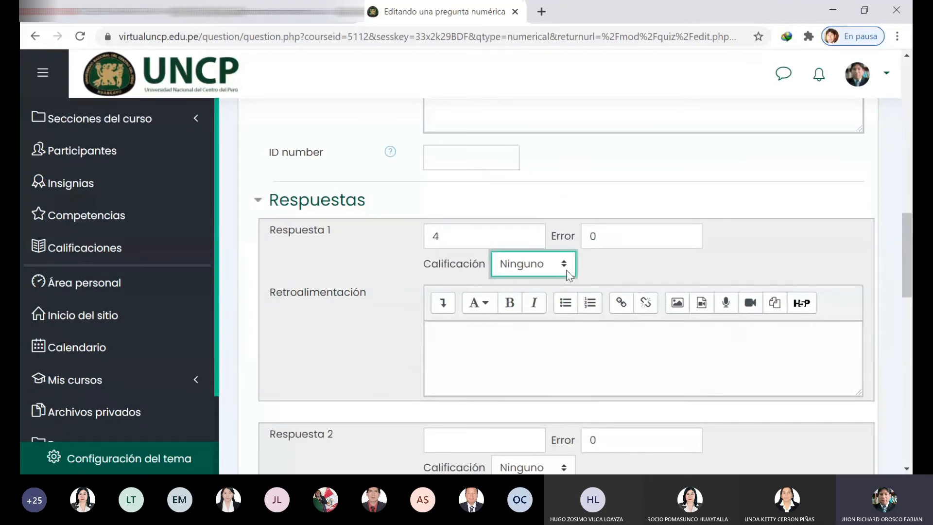
key(Down)
scroll(614, 265, down, 1)
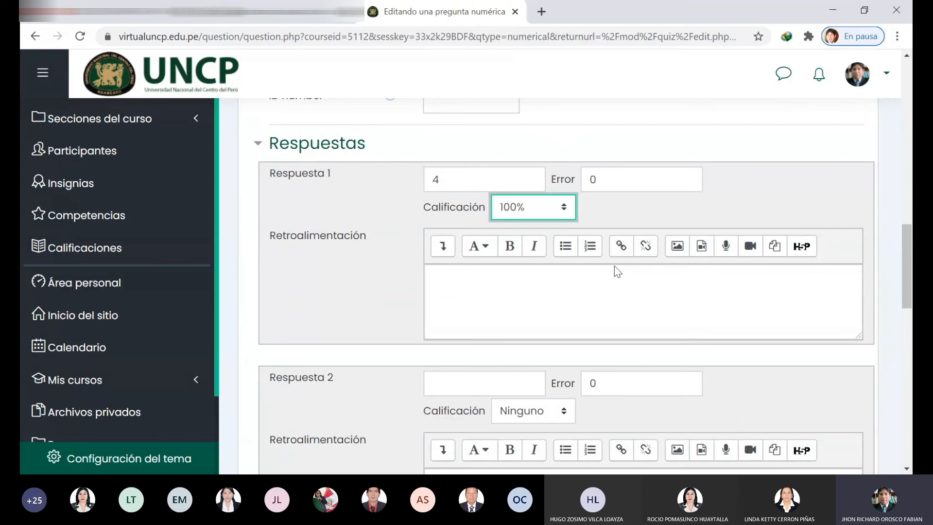
scroll(614, 269, down, 1)
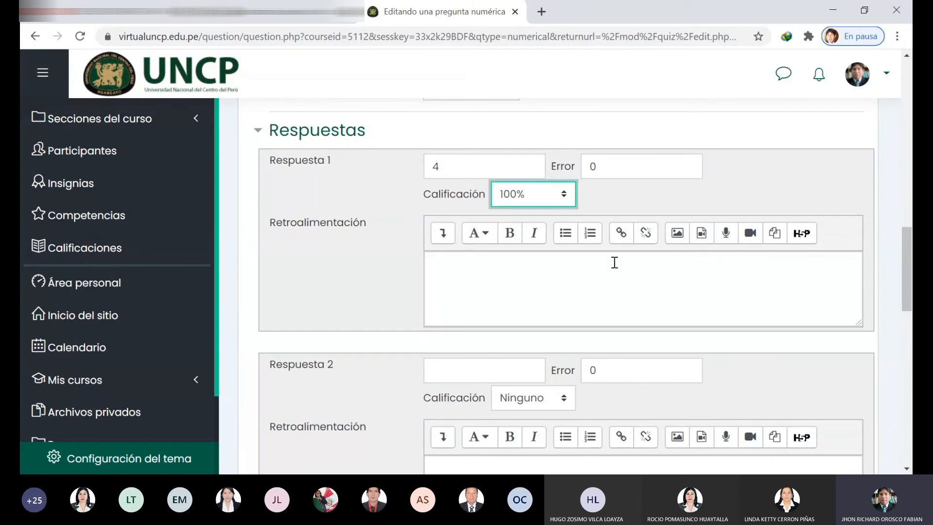
scroll(616, 258, up, 5)
scroll(620, 250, up, 5)
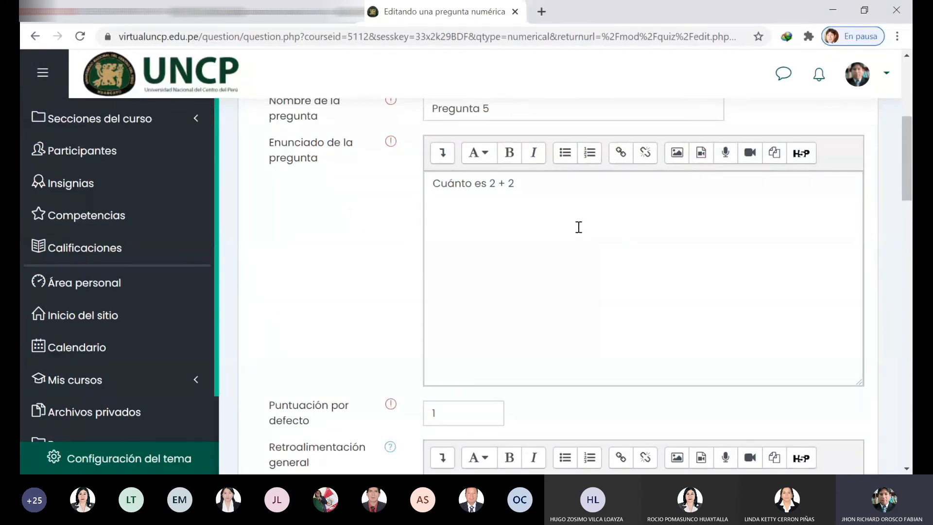
scroll(626, 242, down, 8)
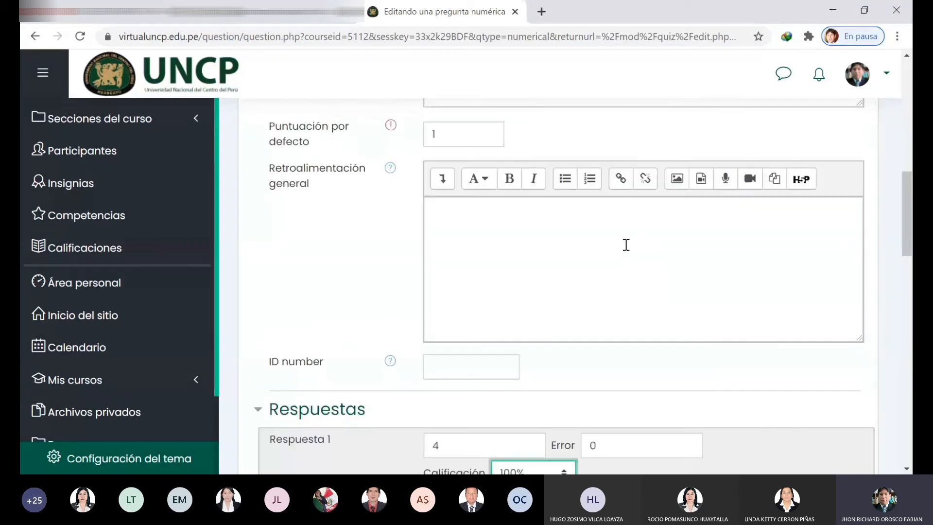
click(489, 310)
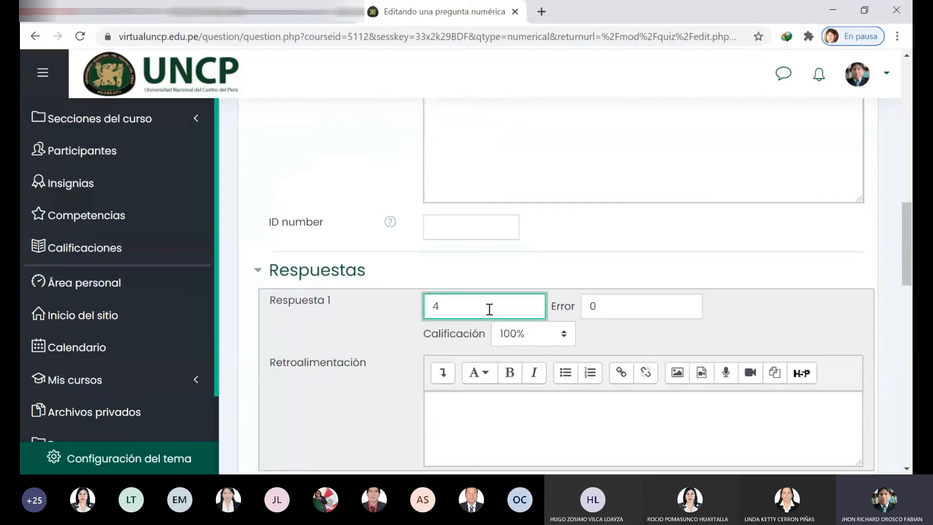
Check the numerical question's Tratamiento de las unidades options and save the question.
drag(907, 260, 910, 320)
scroll(548, 383, down, 7)
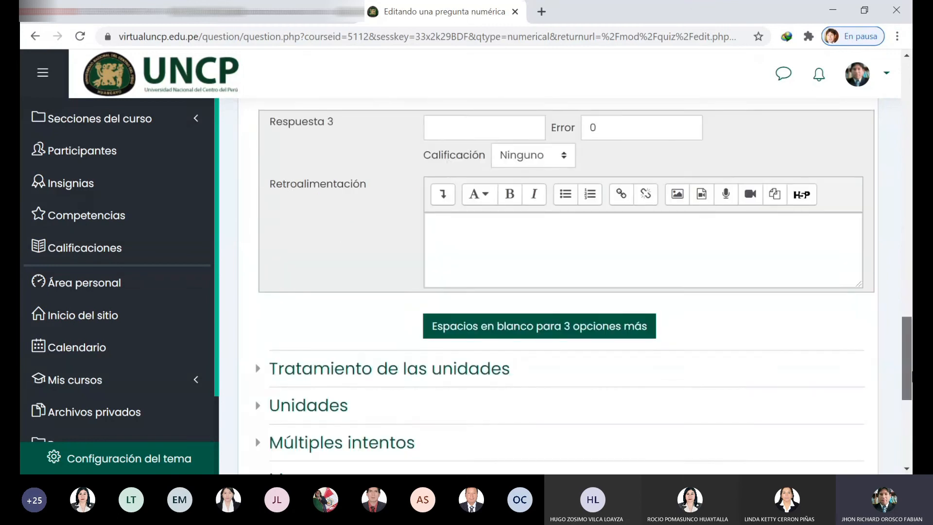
scroll(548, 383, down, 3)
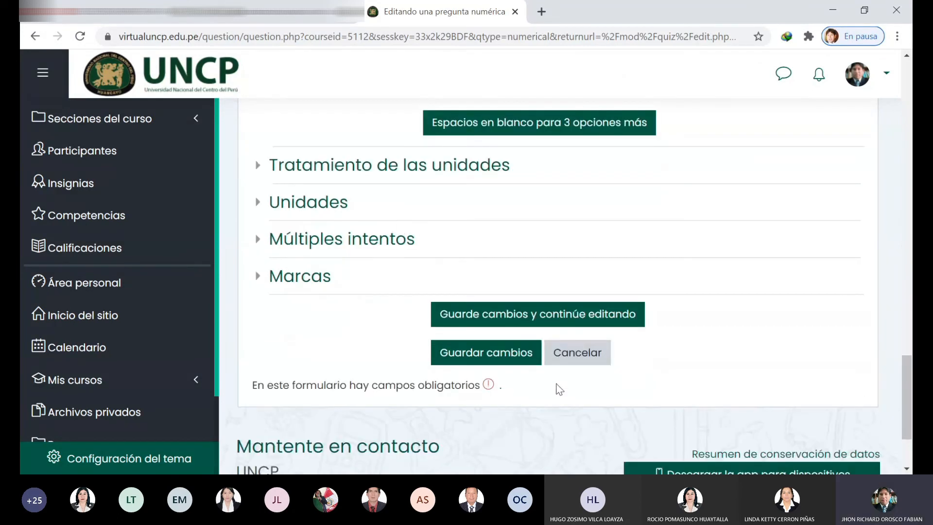
click(258, 168)
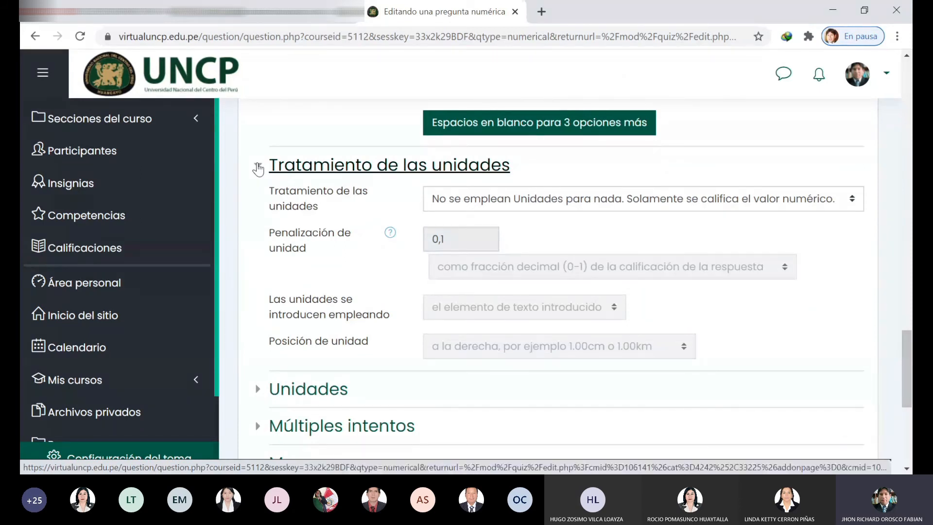
click(258, 167)
click(260, 208)
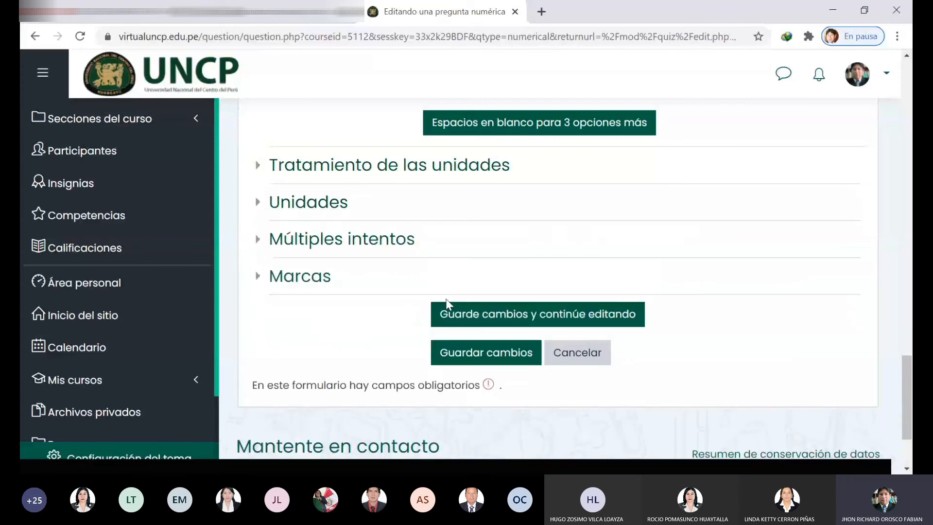
click(488, 352)
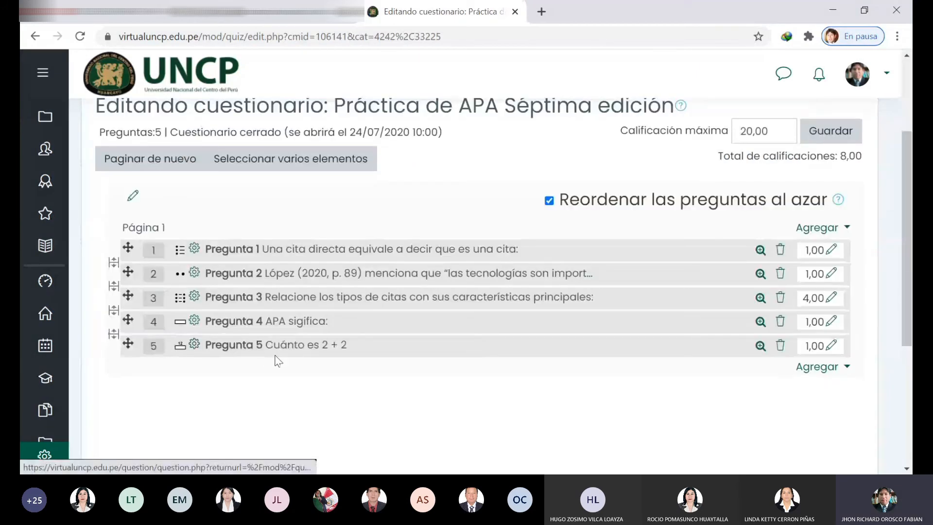
Add a new Ensayo question to the end of the quiz.
click(846, 370)
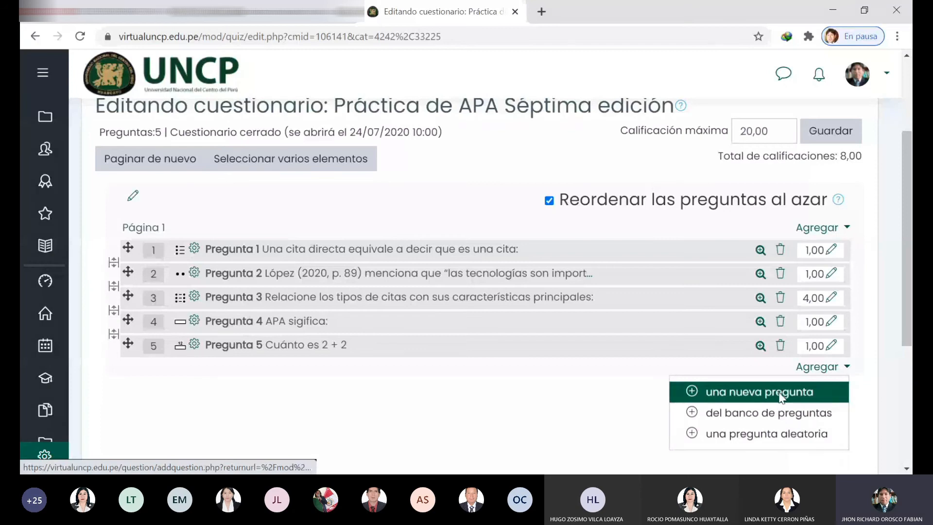
click(780, 395)
drag(437, 260, 436, 276)
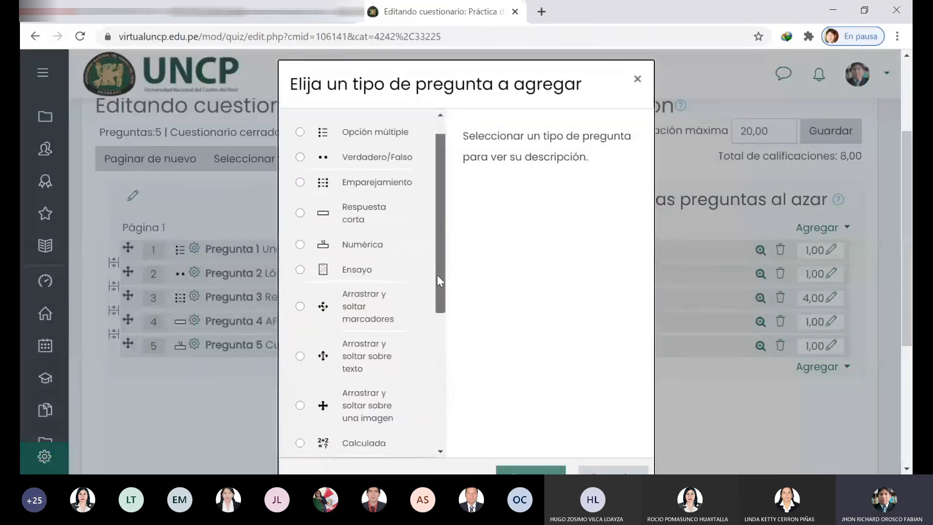
click(299, 269)
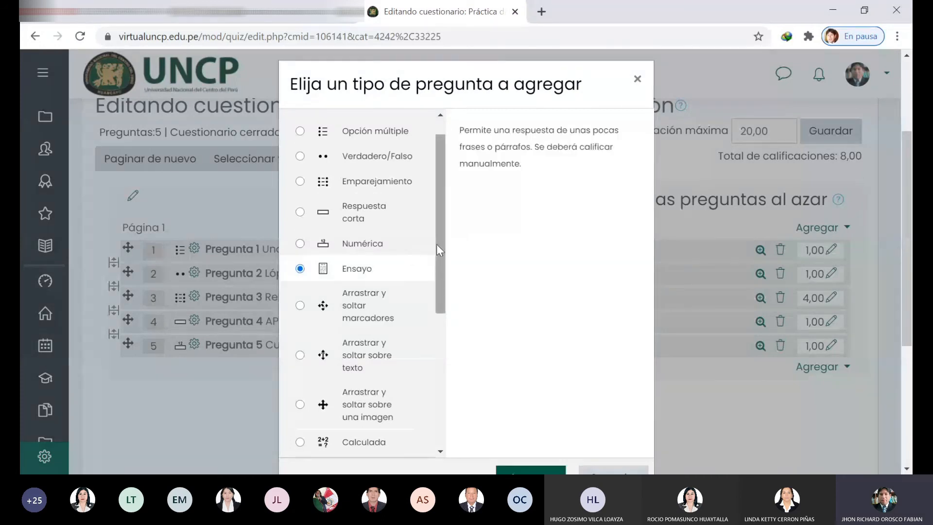
scroll(440, 236, down, 1)
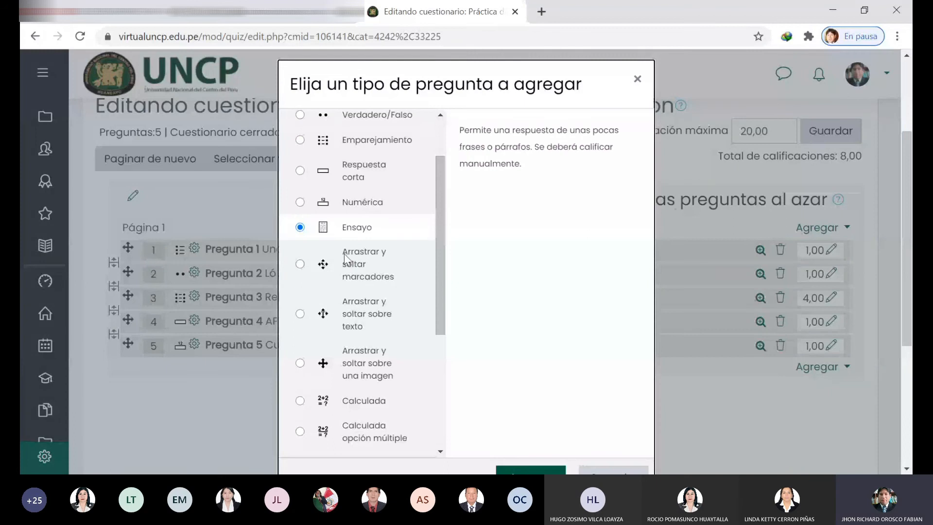
scroll(443, 255, down, 1)
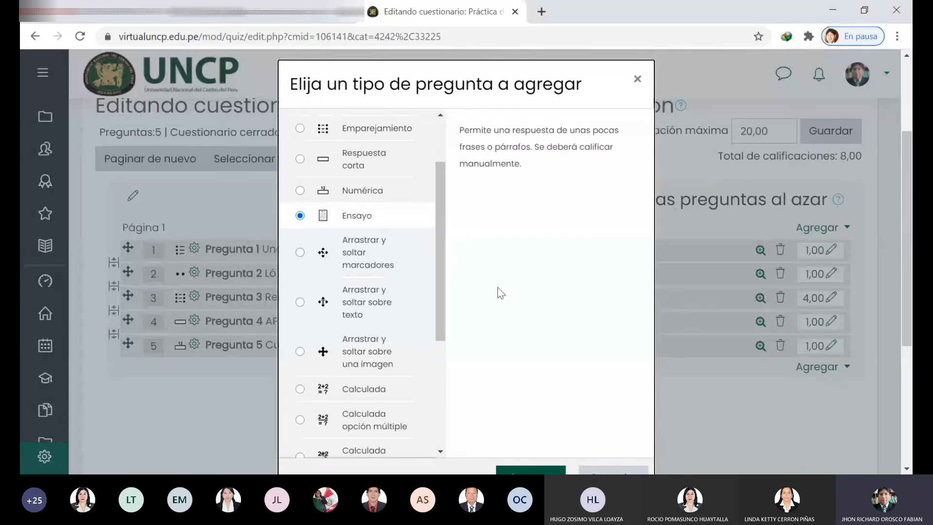
scroll(497, 287, down, 1)
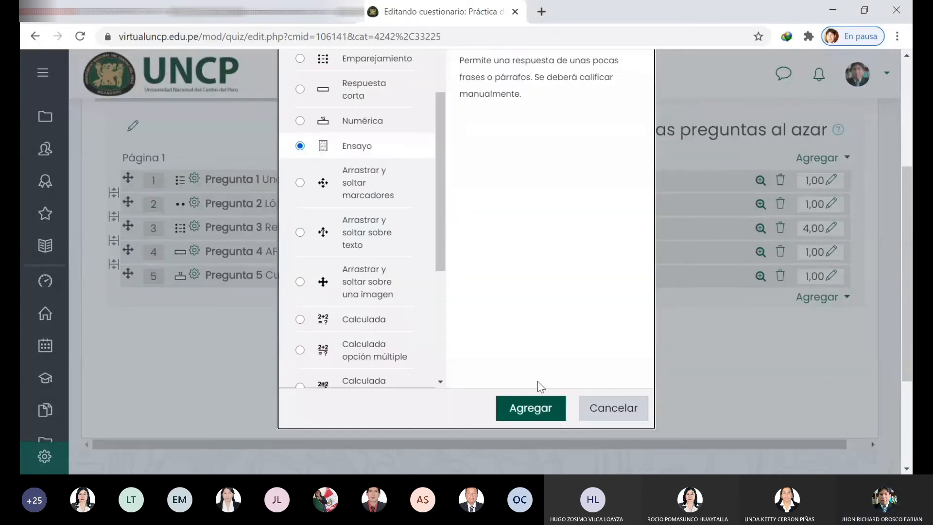
click(545, 414)
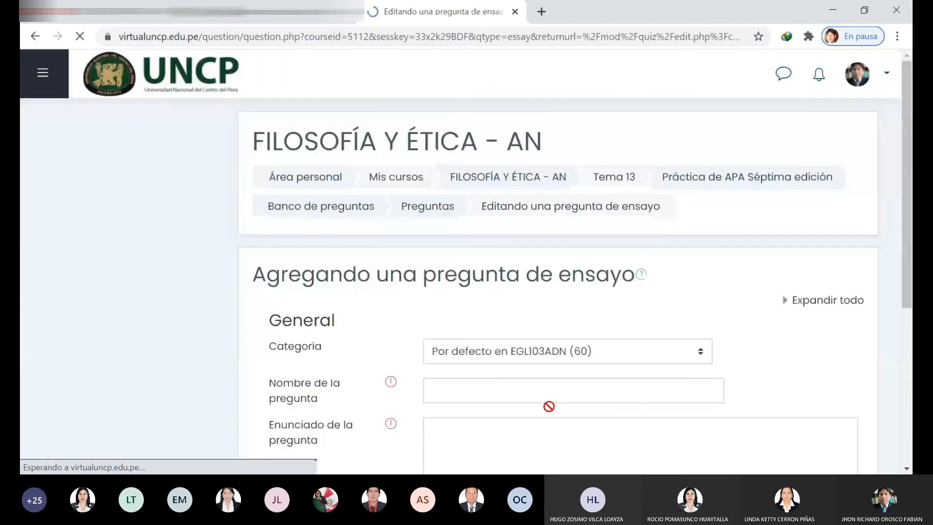
Name the essay question "Pregunta 6".
click(553, 384)
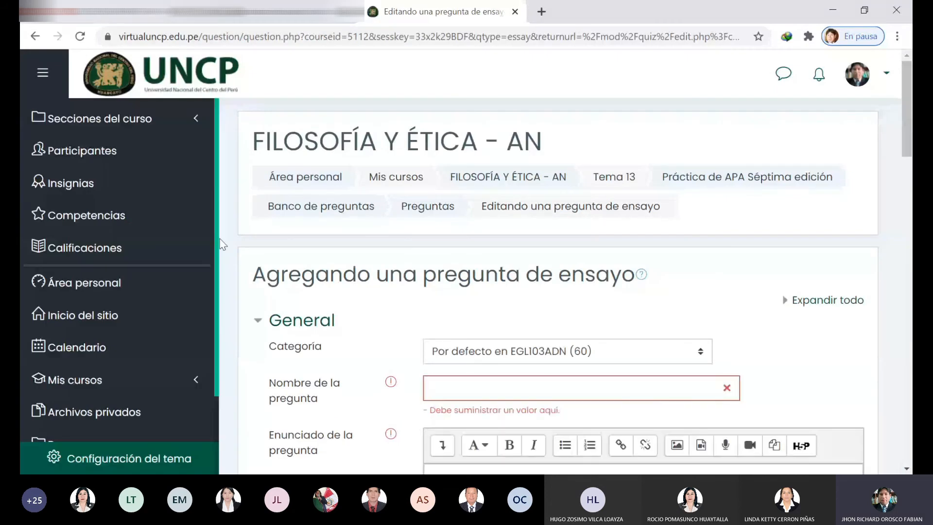
click(479, 389)
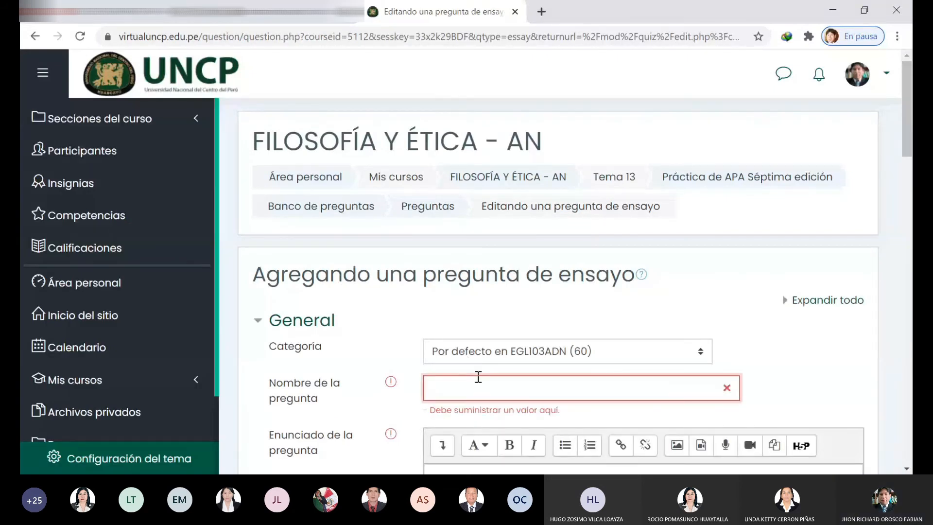
text(Pregunta 6)
Enter "Redacta un ensayo sobre el impacto de las TIC en la educación." as the statement of the essay question.
scroll(801, 236, down, 1)
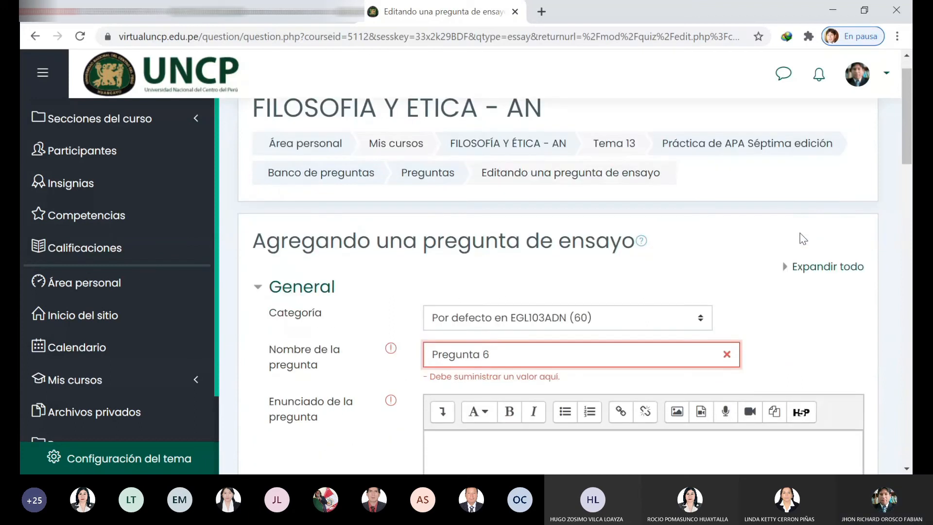
scroll(803, 238, down, 3)
click(612, 291)
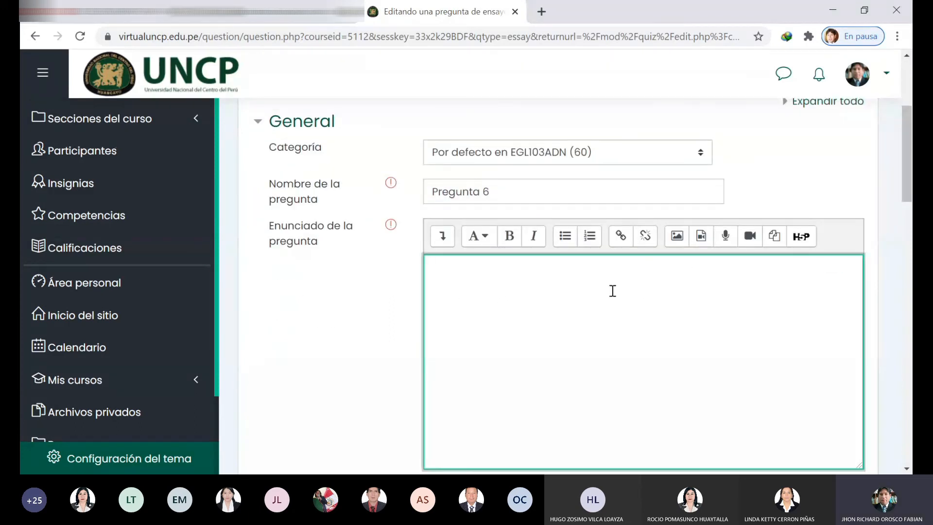
text(Redcata)
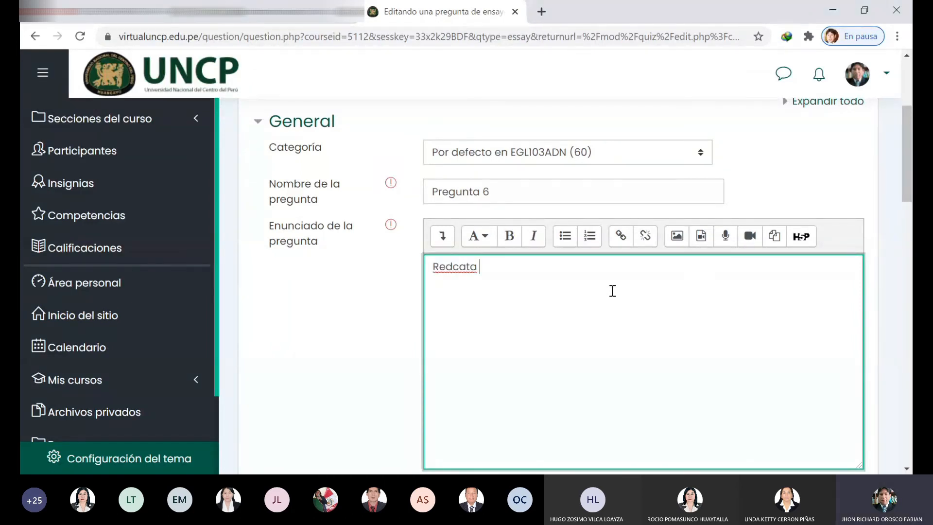
key(BackSpace)
key(BackSpace)
key(BackSpace)
key(BackSpace)
key(BackSpace)
text(acta un ensayo sob)
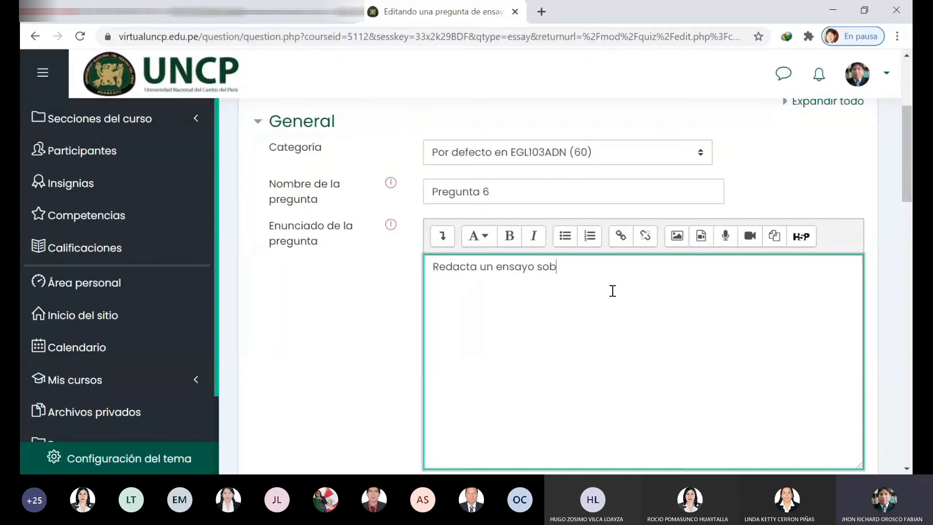
text(re el impacto de las TI)
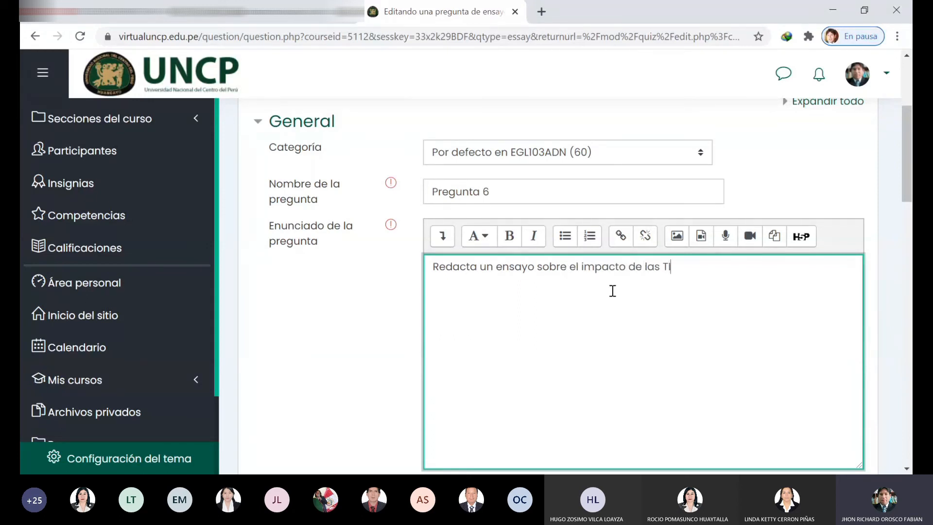
text(C en la educación.)
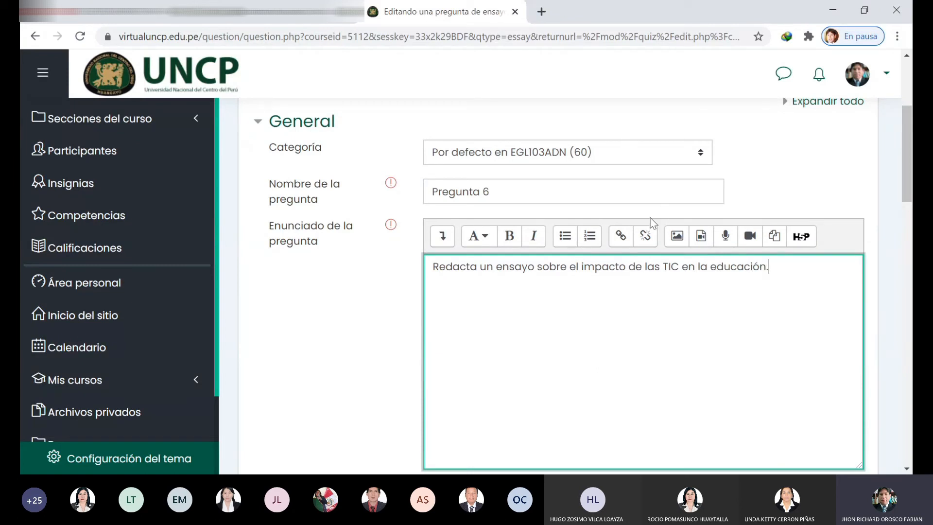
Set the essay question's default score (Puntuación por defecto) to 5.
scroll(627, 228, down, 5)
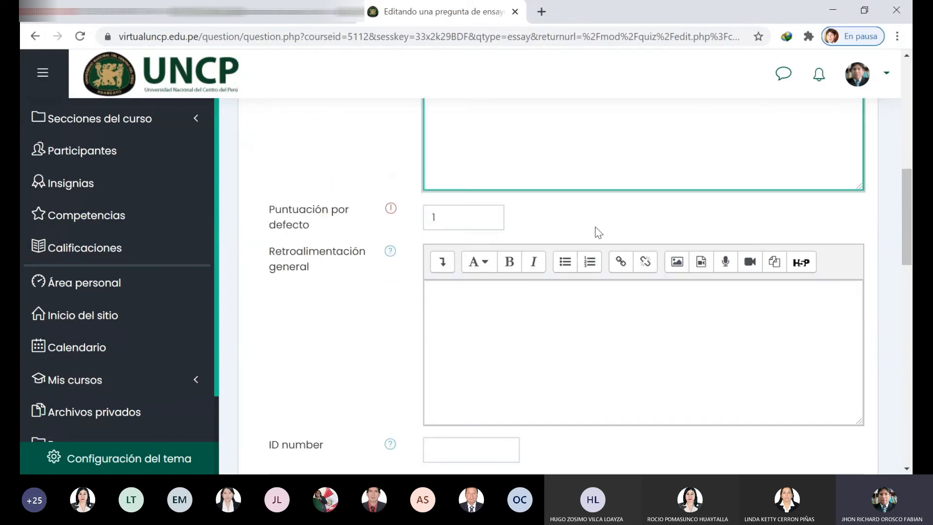
click(455, 221)
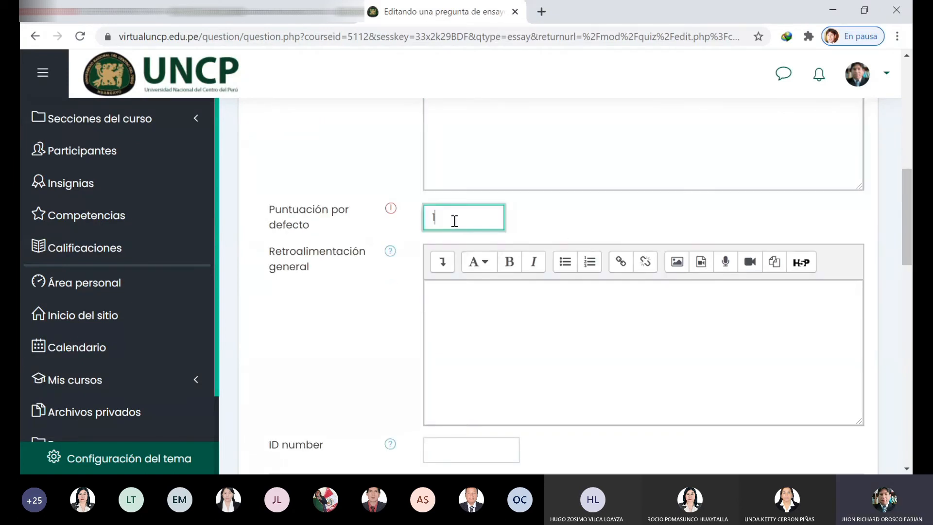
scroll(552, 223, up, 4)
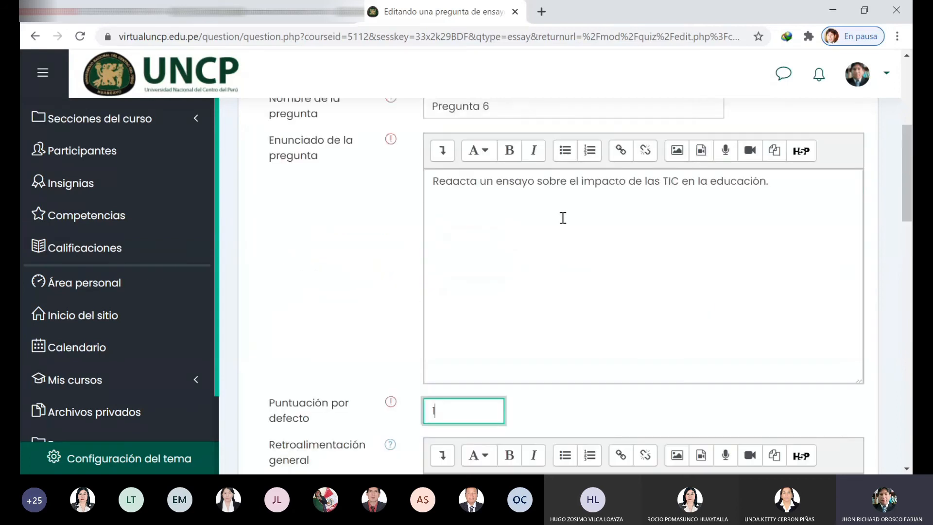
scroll(562, 218, down, 2)
key(BackSpace)
text(5)
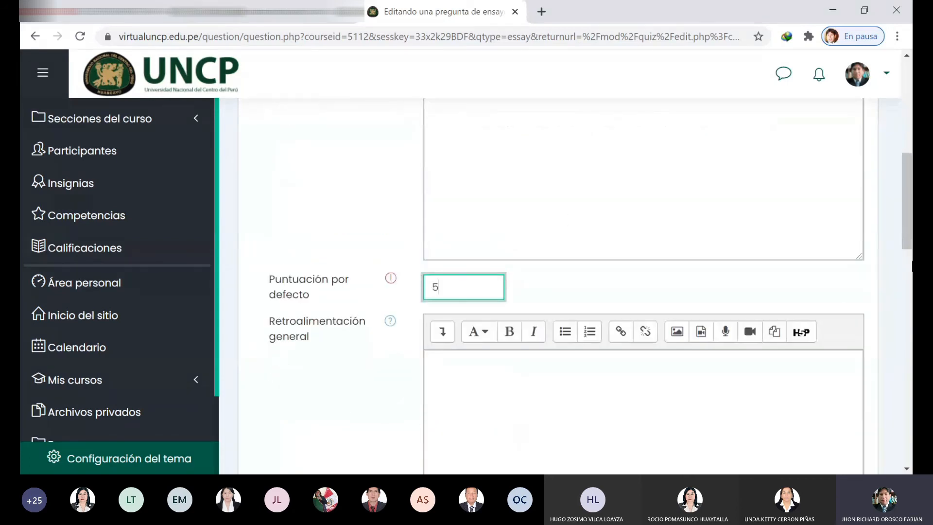
Set the essay question's response format to Texto sin formato.
scroll(559, 287, down, 6)
mouse_move(904, 267)
mouse_down()
mouse_move(889, 202)
mouse_move(900, 268)
mouse_up()
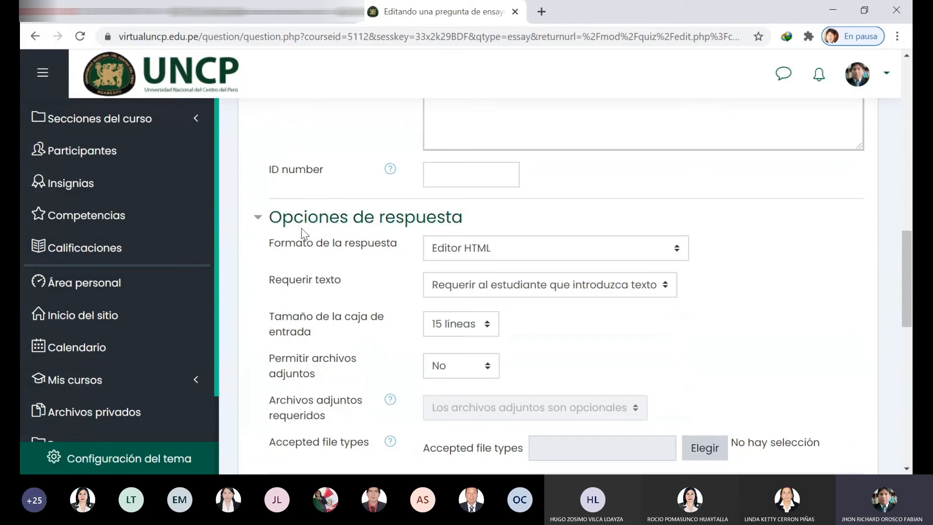
click(669, 250)
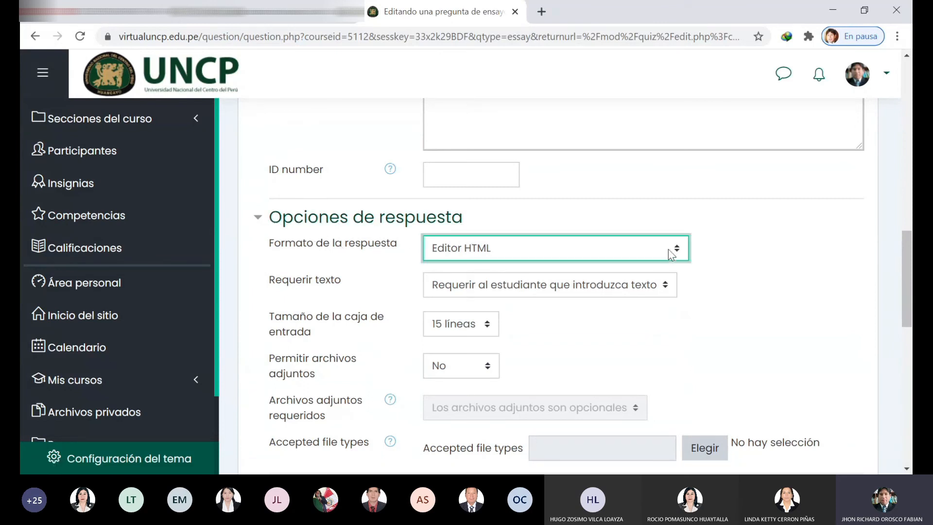
click(490, 310)
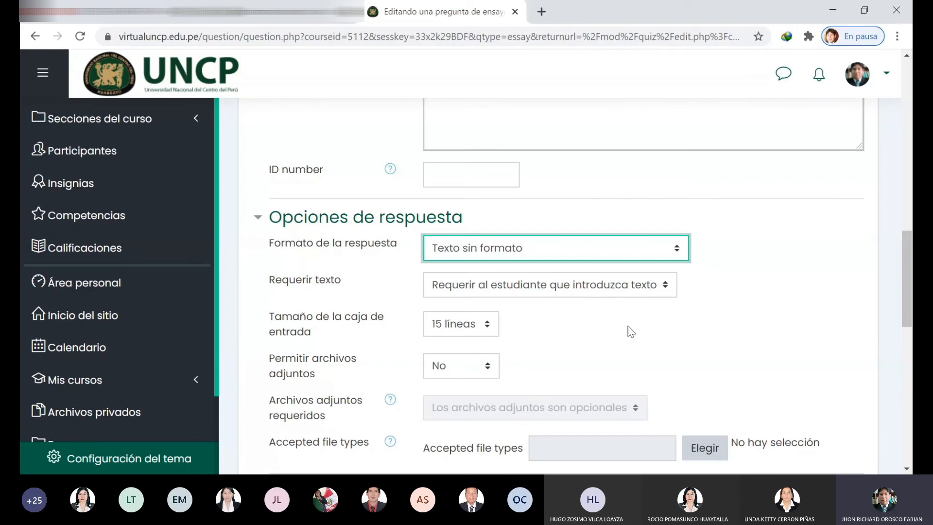
Set the essay question's input box size to 10 líneas and keep file attachments at No.
click(486, 324)
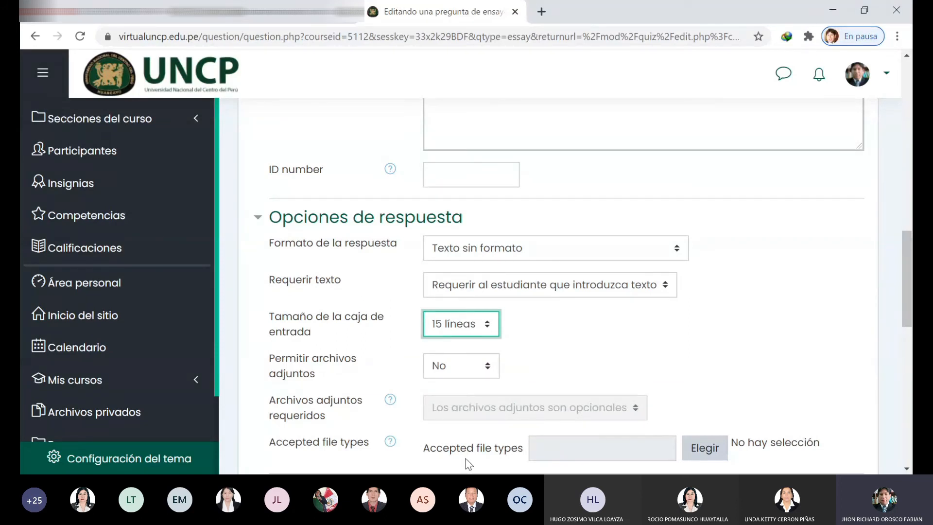
click(473, 369)
scroll(540, 348, down, 1)
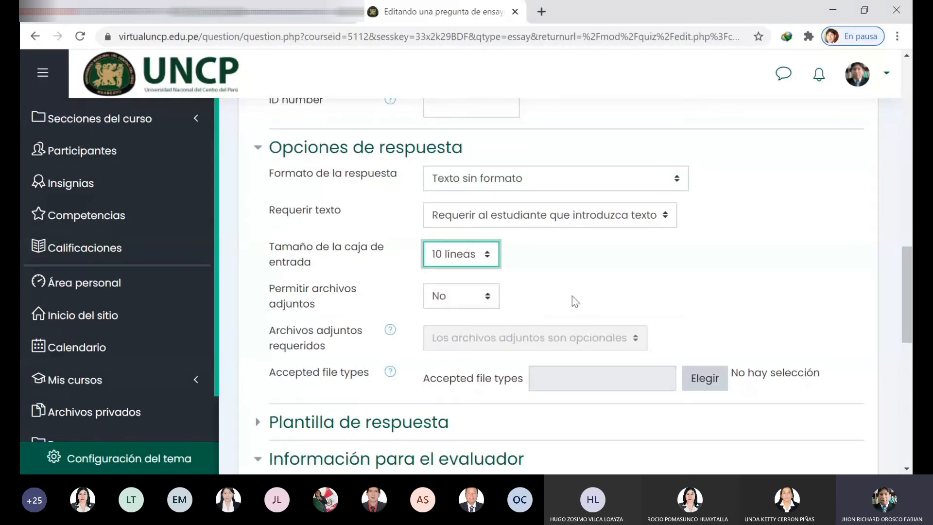
click(488, 301)
click(527, 293)
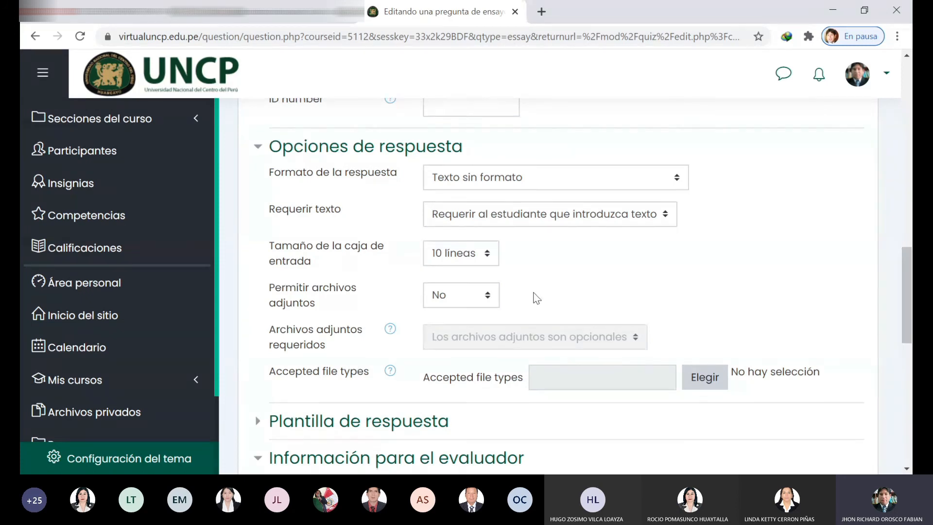
Examine the essay question's Plantilla de respuesta and Información para el evaluador sections.
scroll(517, 235, down, 1)
scroll(469, 281, down, 2)
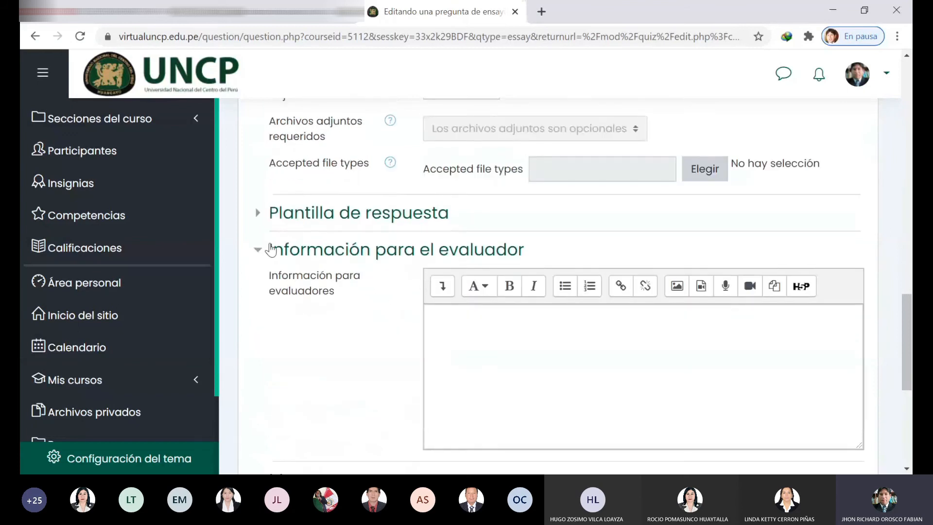
click(255, 217)
click(256, 218)
scroll(477, 335, down, 3)
scroll(644, 248, up, 7)
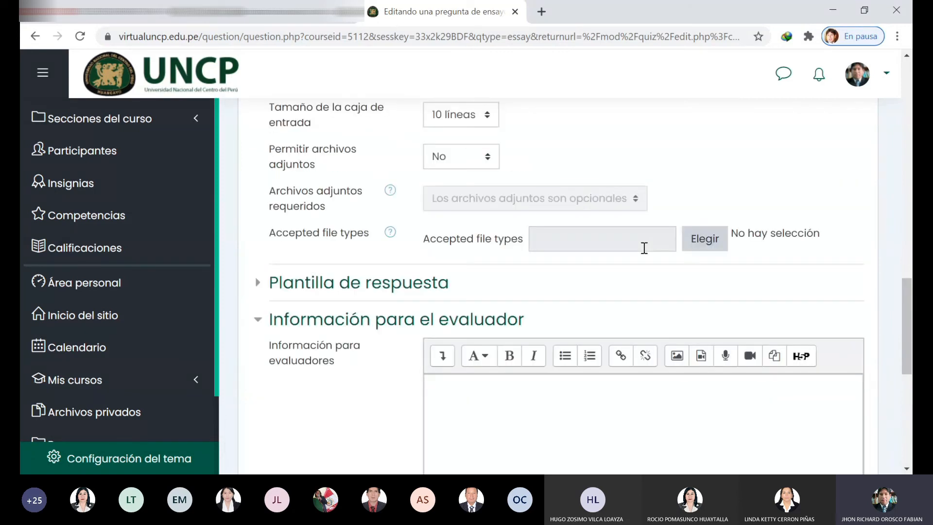
Review the essay question's name, statement, default score and response options.
scroll(644, 248, up, 7)
scroll(643, 248, up, 4)
click(533, 270)
click(596, 353)
drag(769, 341, 454, 358)
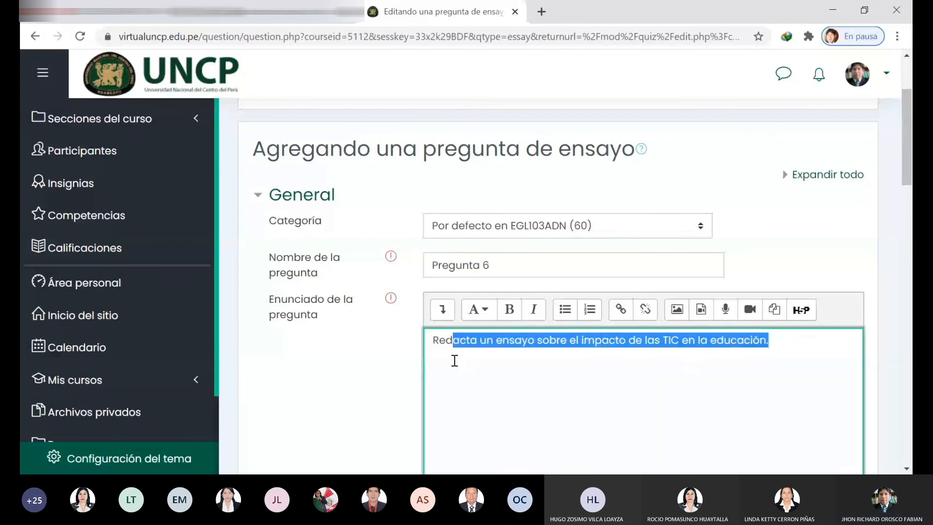
scroll(536, 393, down, 7)
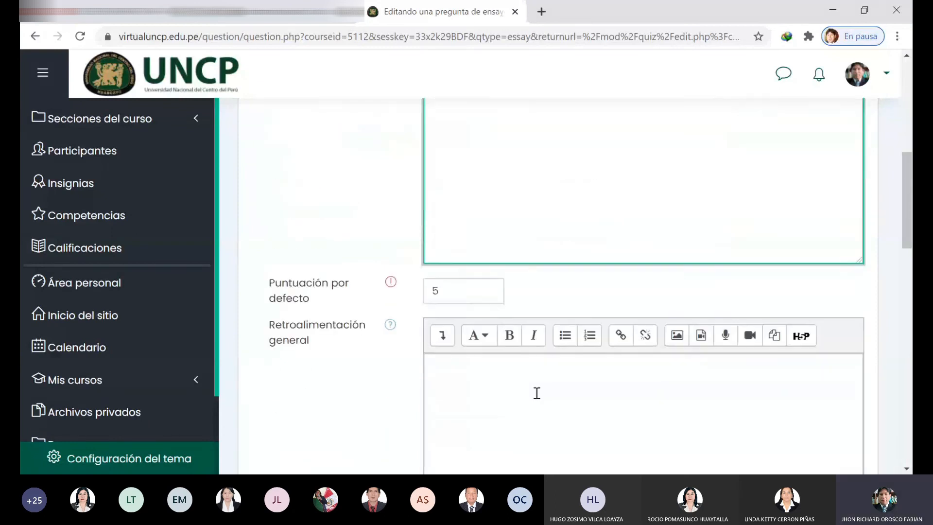
key(Tab)
scroll(522, 348, down, 3)
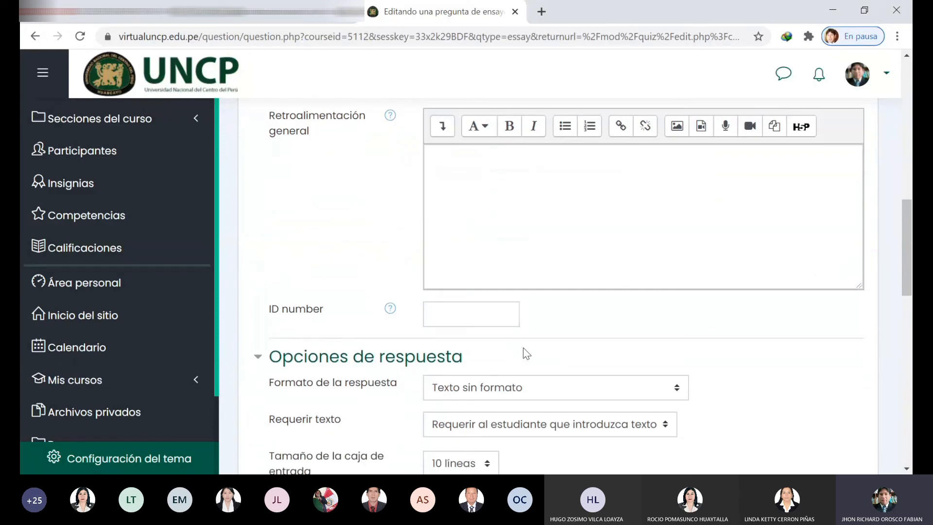
scroll(526, 353, down, 3)
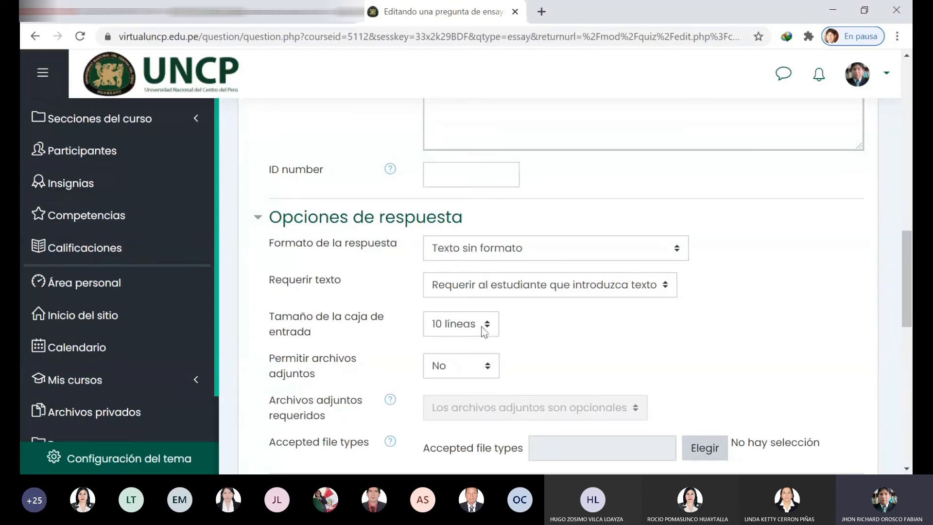
scroll(530, 339, down, 2)
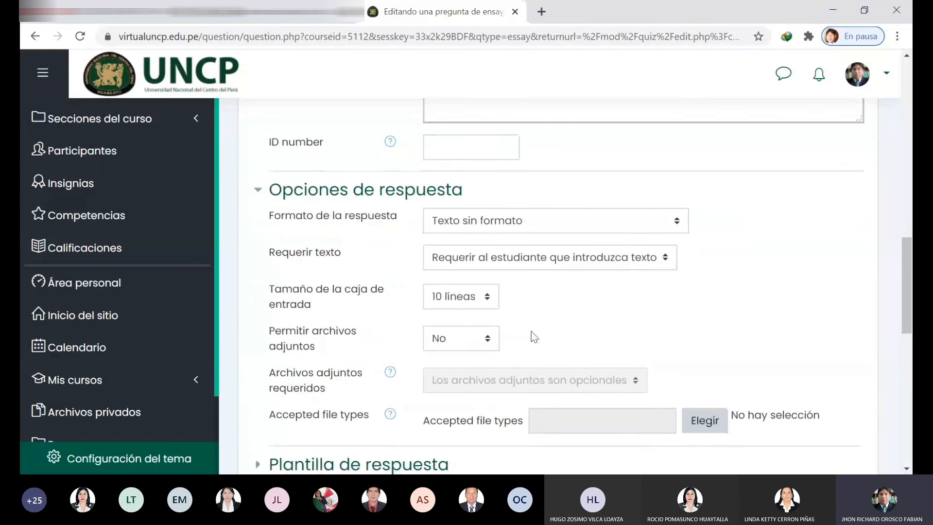
scroll(534, 336, down, 3)
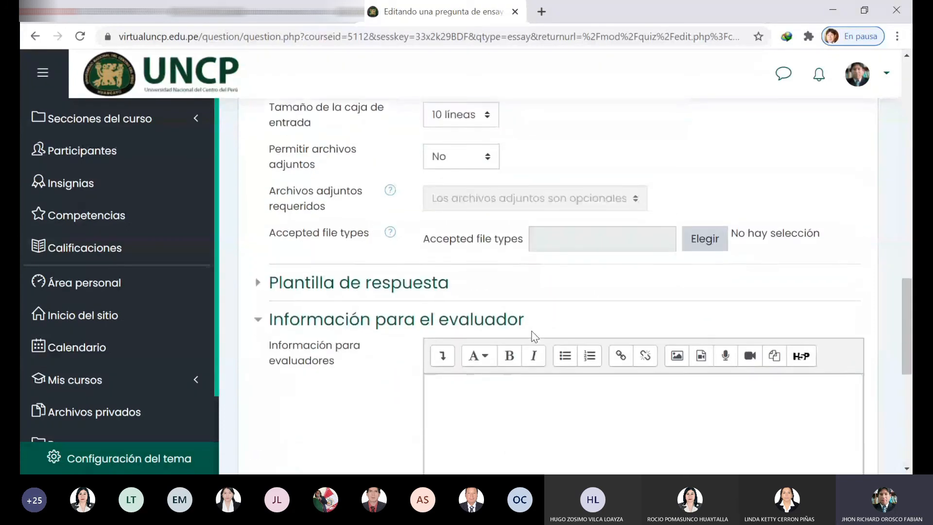
scroll(577, 314, up, 8)
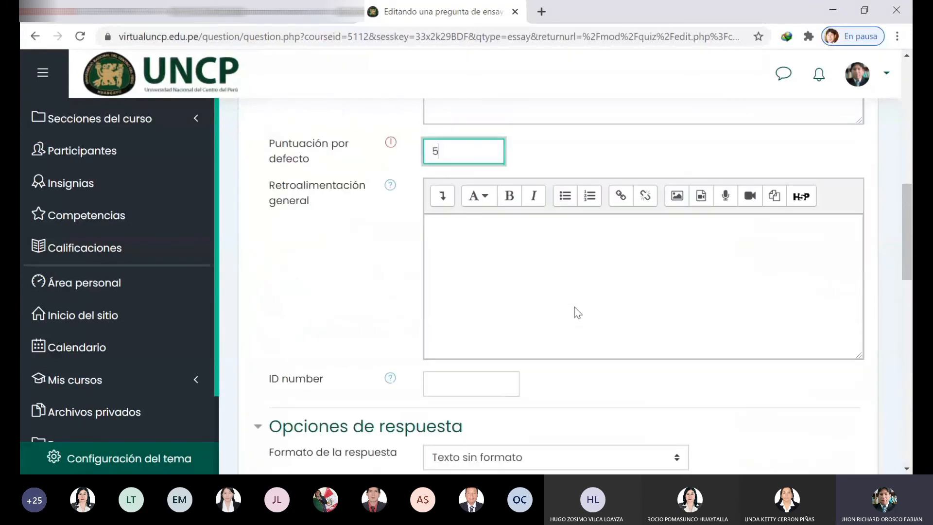
scroll(575, 307, up, 8)
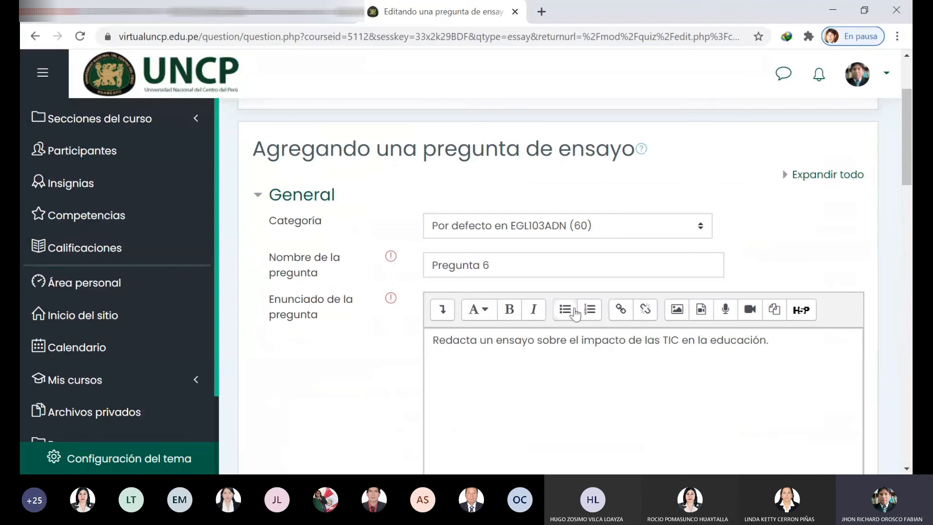
Save the essay question Pregunta 6 to the quiz.
scroll(568, 326, down, 1)
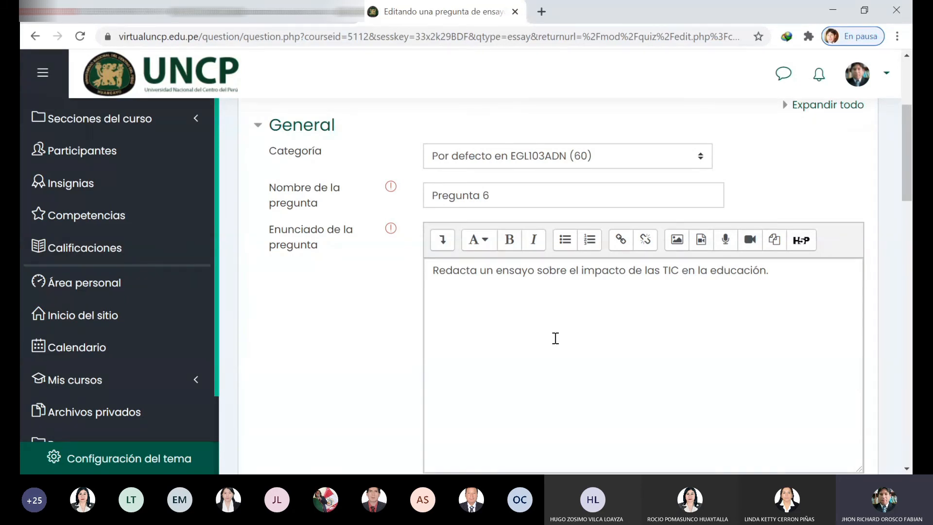
drag(905, 172, 906, 173)
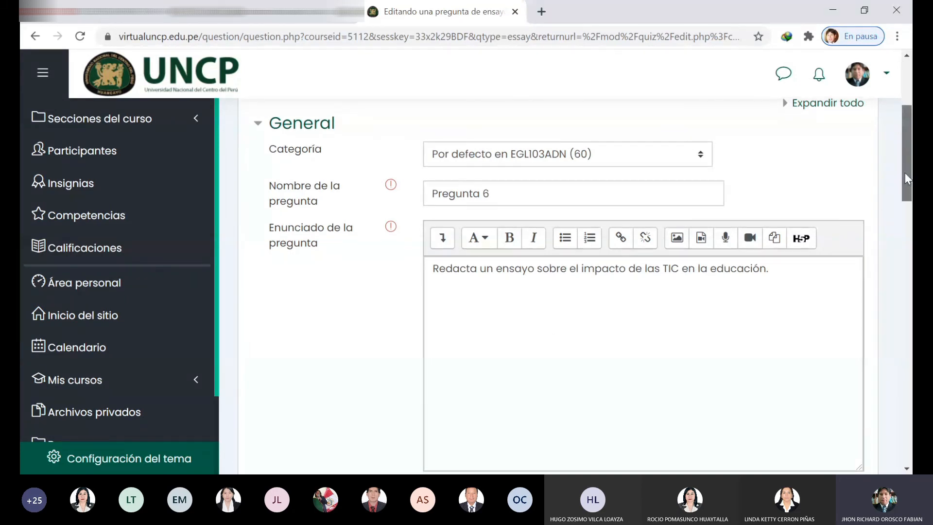
drag(905, 173, 906, 180)
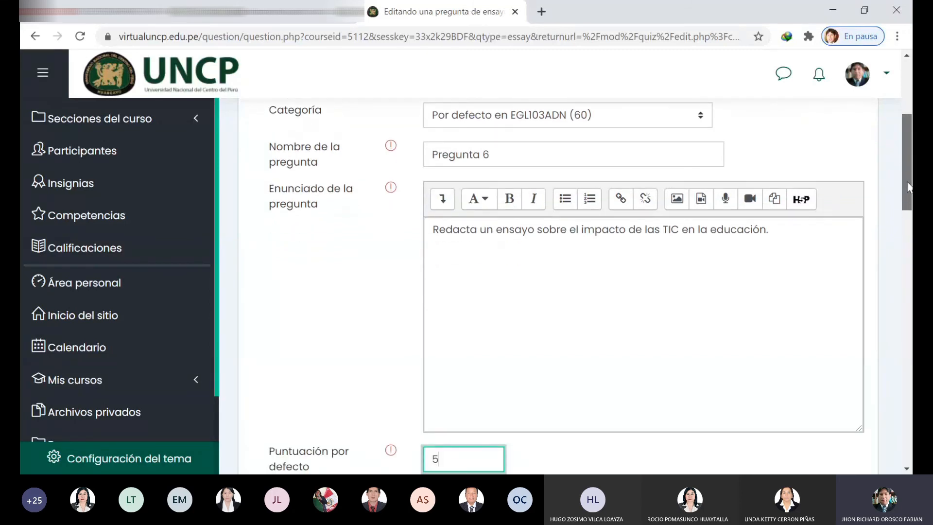
drag(908, 187, 909, 430)
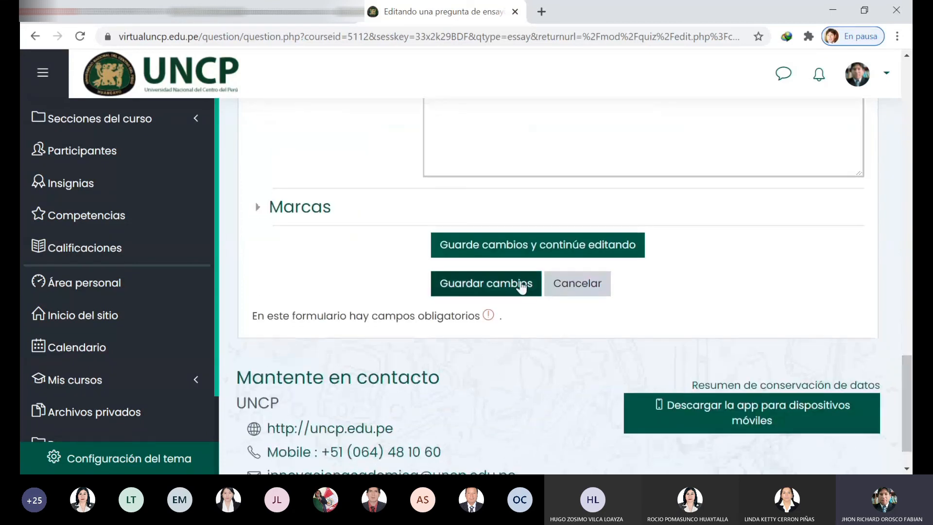
click(521, 288)
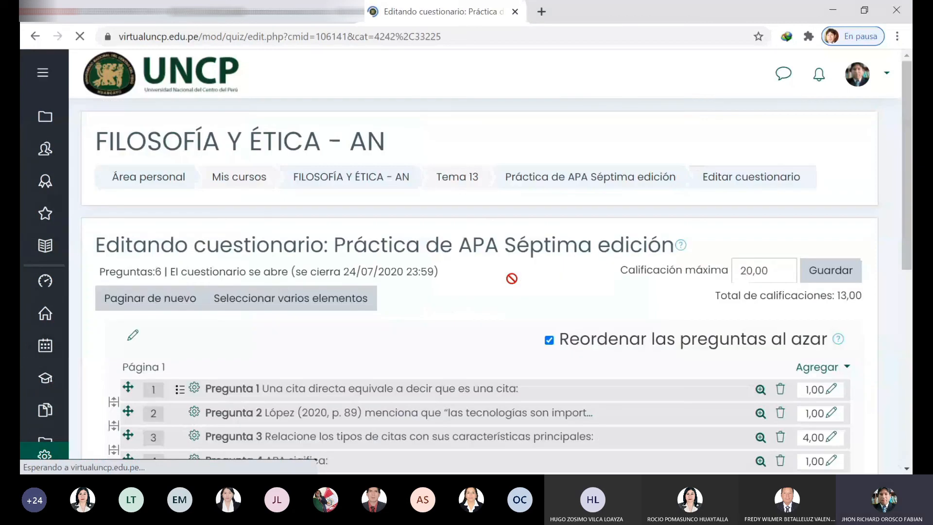
Set the scores of questions 1, 2 and 5 to 3,00 and the score of question 4 to 2,00.
scroll(485, 281, down, 3)
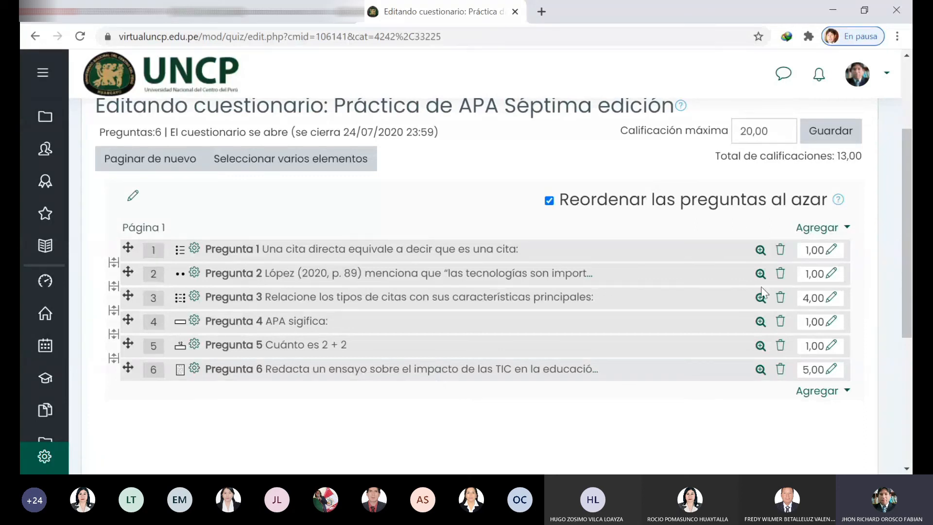
scroll(762, 291, up, 2)
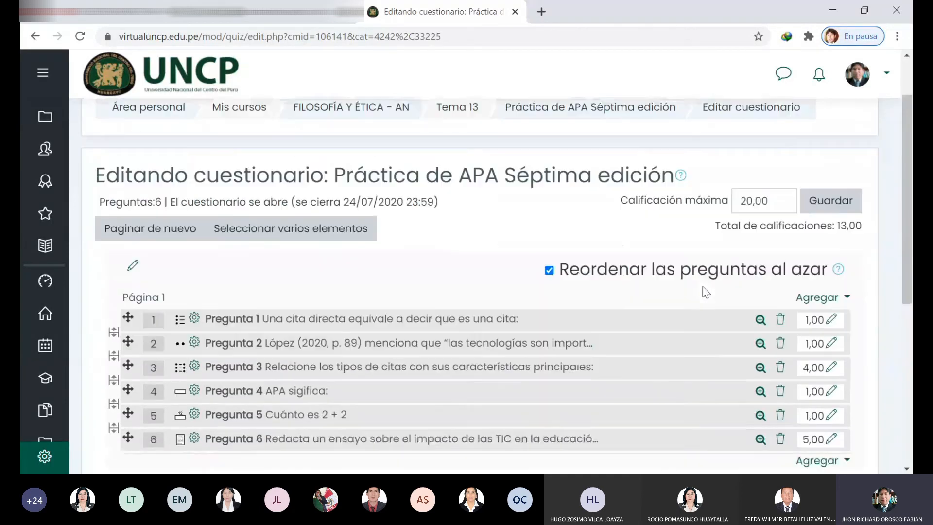
scroll(762, 292, down, 2)
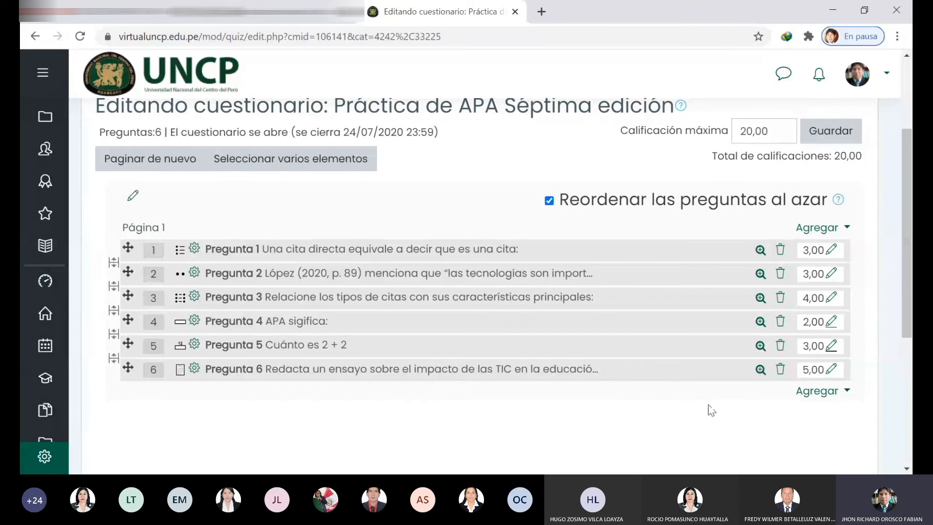
Review the quiz's question list, individual scores and total against the maximum grade.
scroll(710, 410, down, 3)
scroll(718, 398, down, 3)
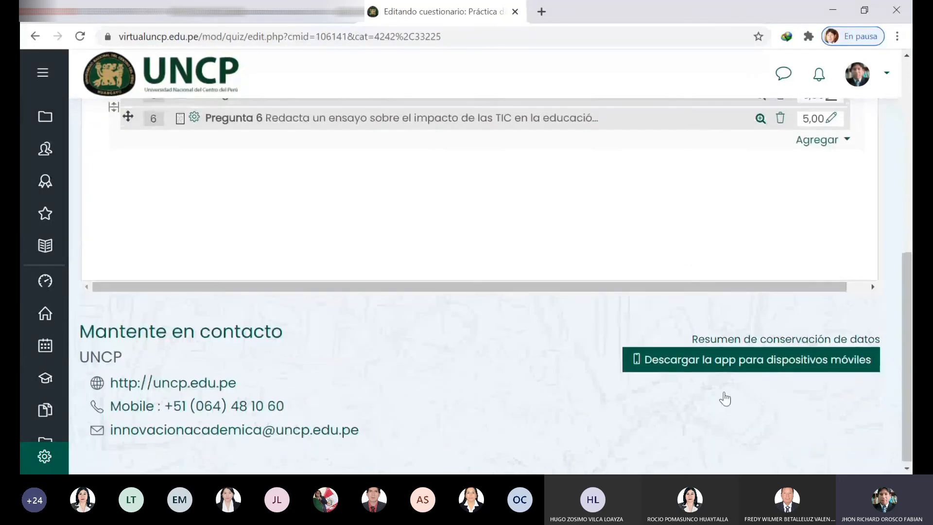
scroll(724, 393, up, 1)
scroll(760, 364, up, 7)
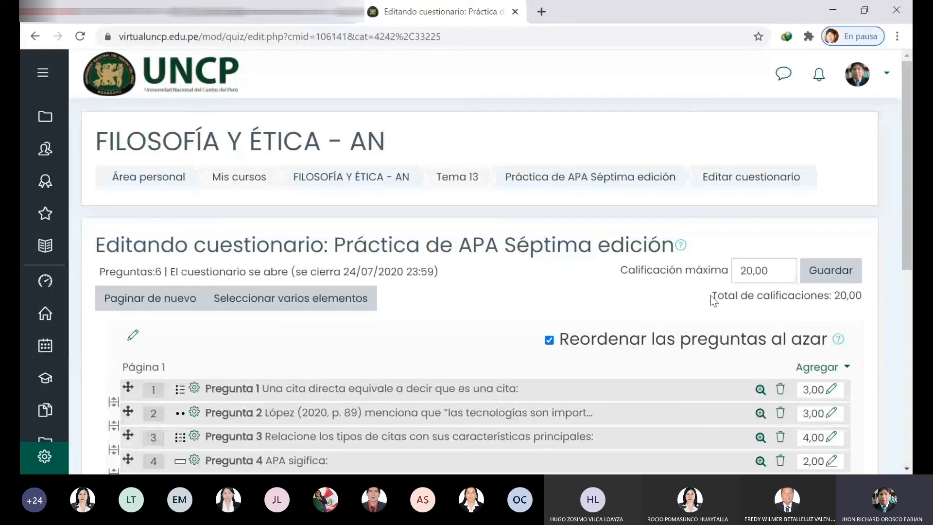
scroll(709, 301, down, 1)
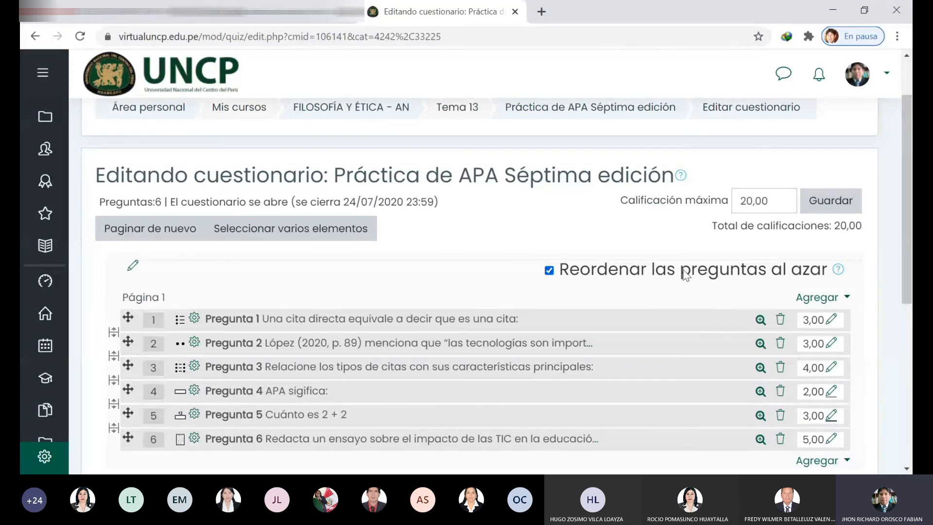
scroll(685, 275, up, 2)
scroll(678, 227, down, 4)
scroll(678, 233, up, 3)
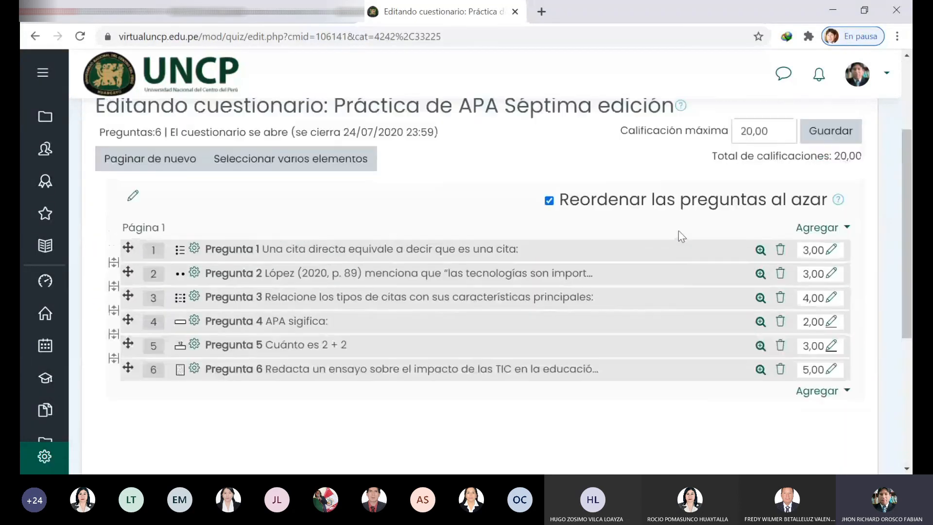
Open the main page of Práctica de APA Séptima edición and start a preview attempt of the quiz.
scroll(630, 185, up, 2)
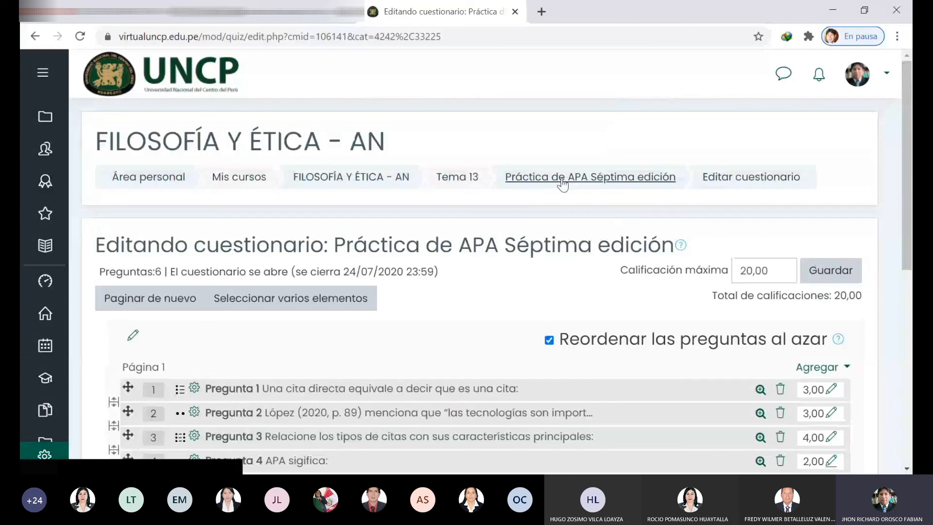
click(591, 185)
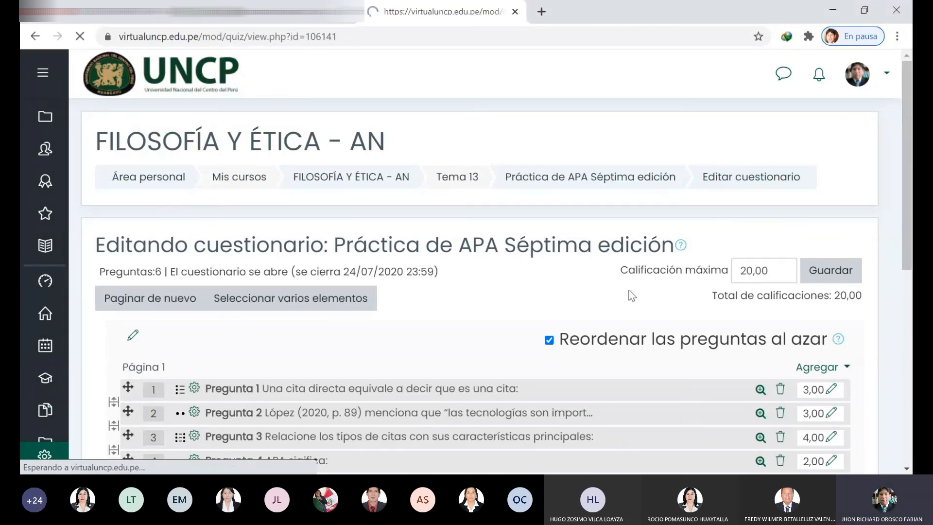
scroll(637, 310, down, 1)
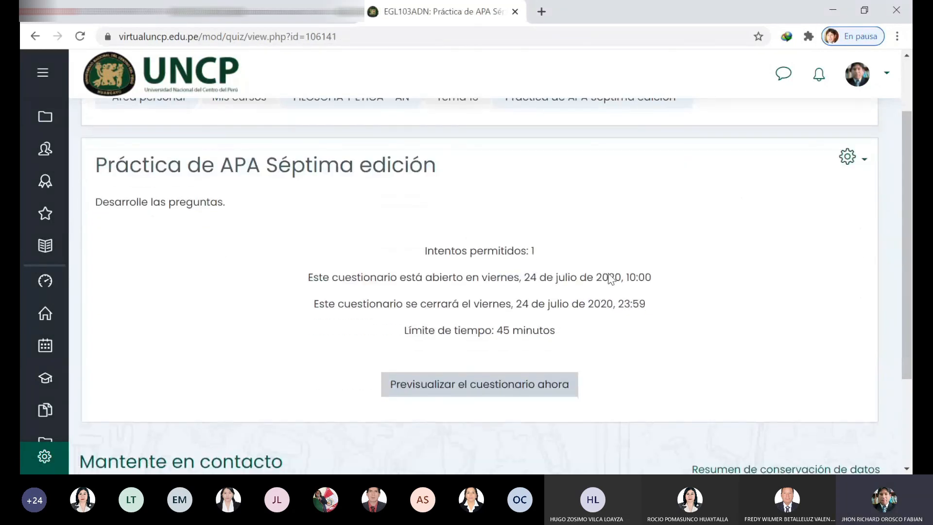
scroll(611, 280, down, 2)
scroll(617, 217, up, 3)
scroll(618, 227, down, 1)
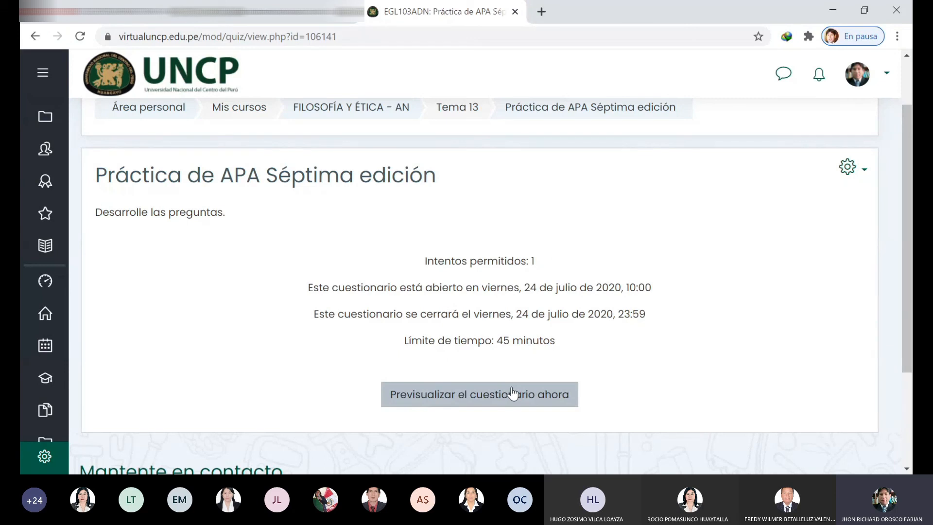
click(488, 401)
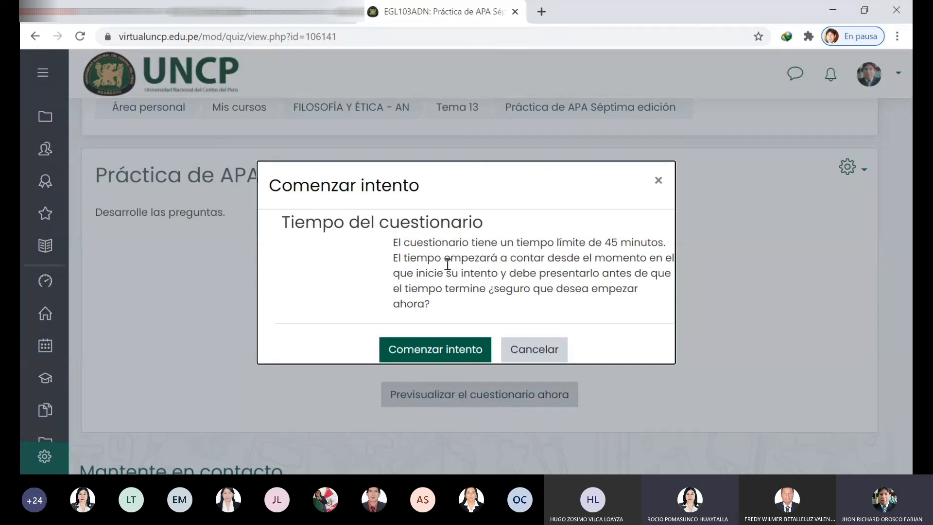
click(444, 350)
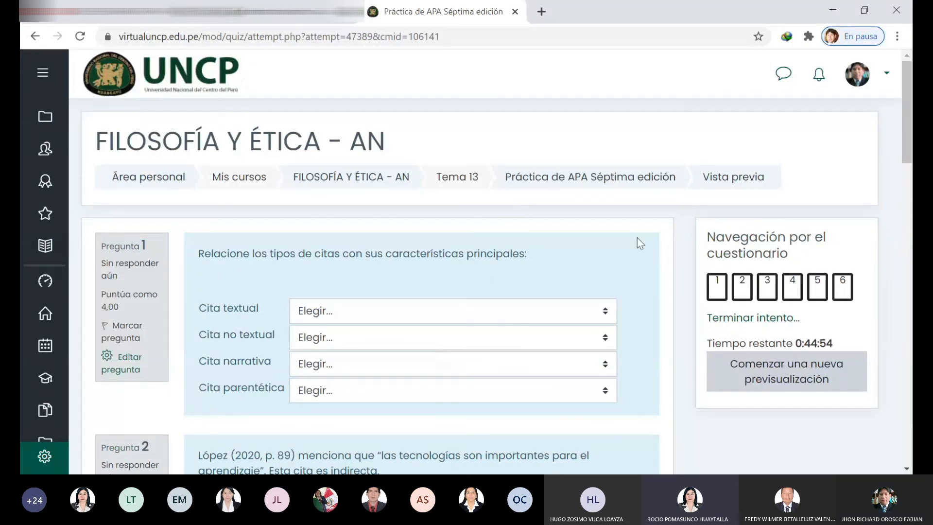
In the matching question, pair Cita textual with "Pueden ser menos de 40 palabras y más de 40 palabras.".
scroll(637, 238, down, 2)
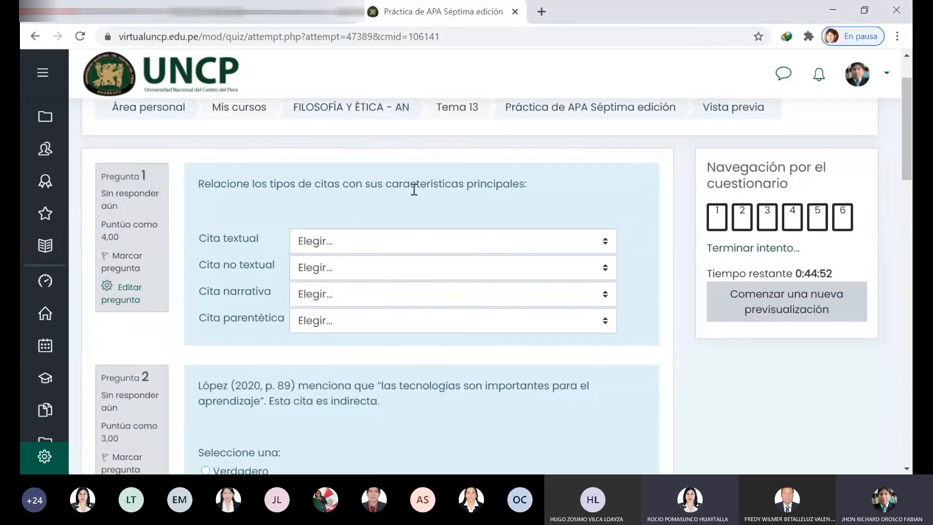
scroll(415, 187, up, 2)
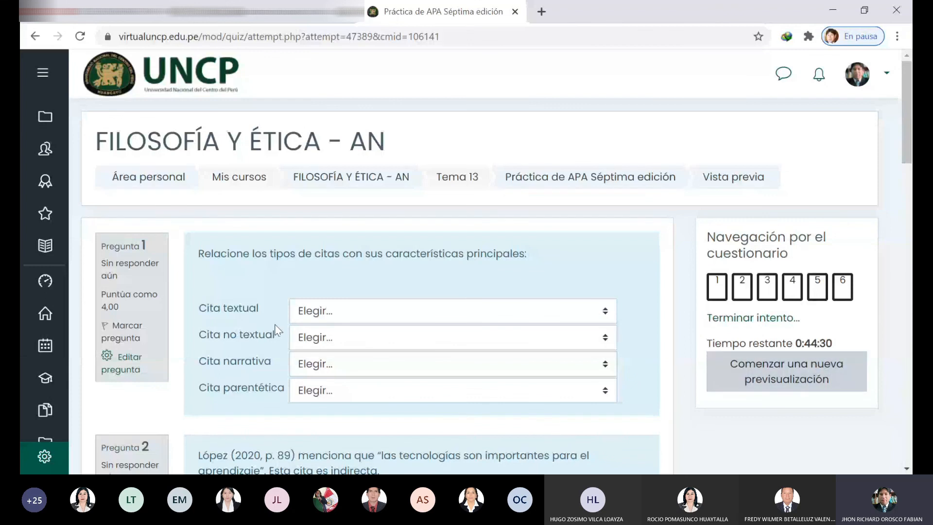
scroll(276, 330, down, 1)
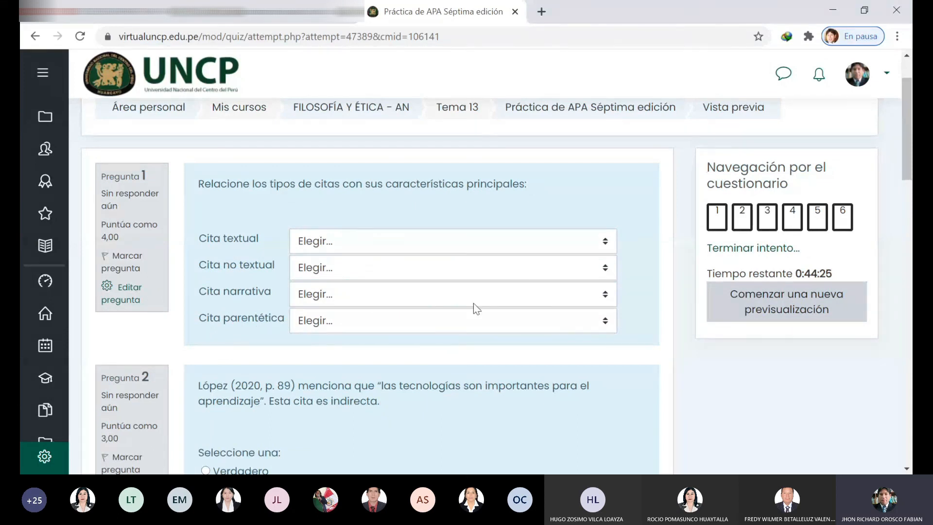
drag(200, 238, 261, 245)
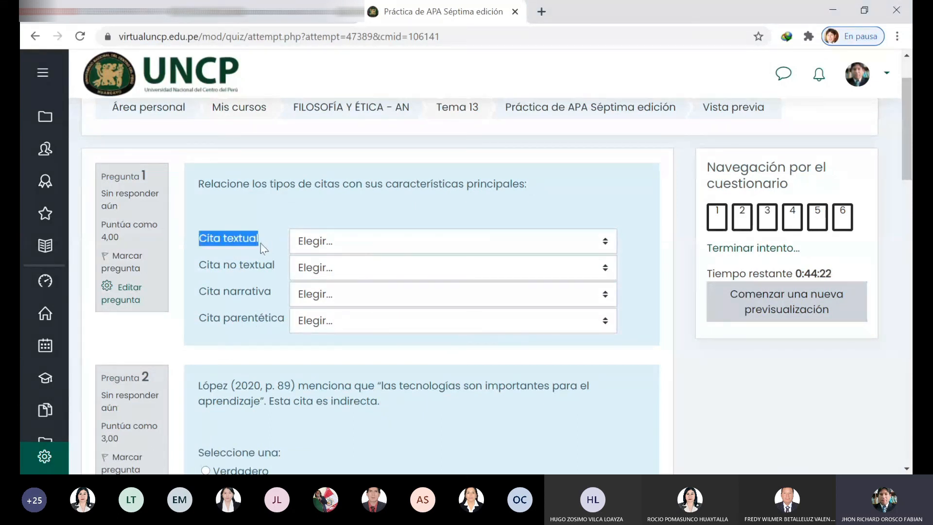
click(494, 220)
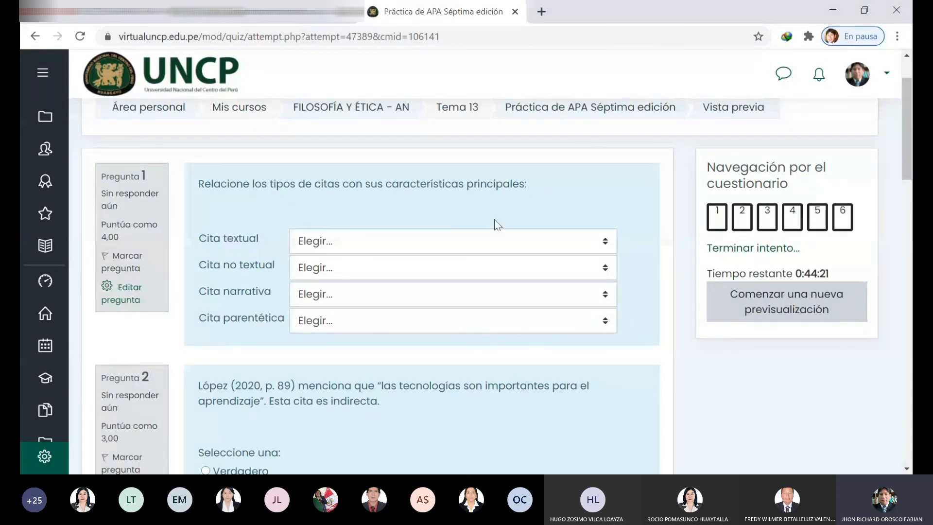
click(606, 245)
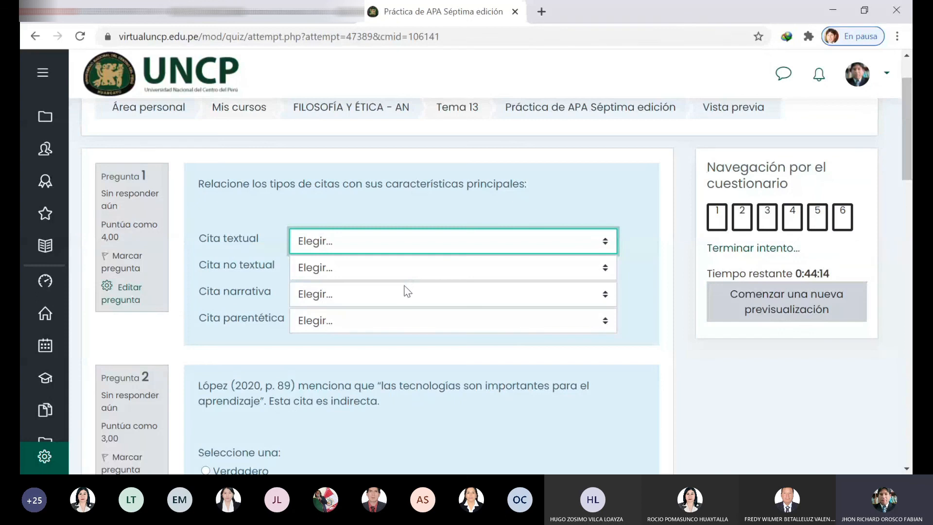
key(Down)
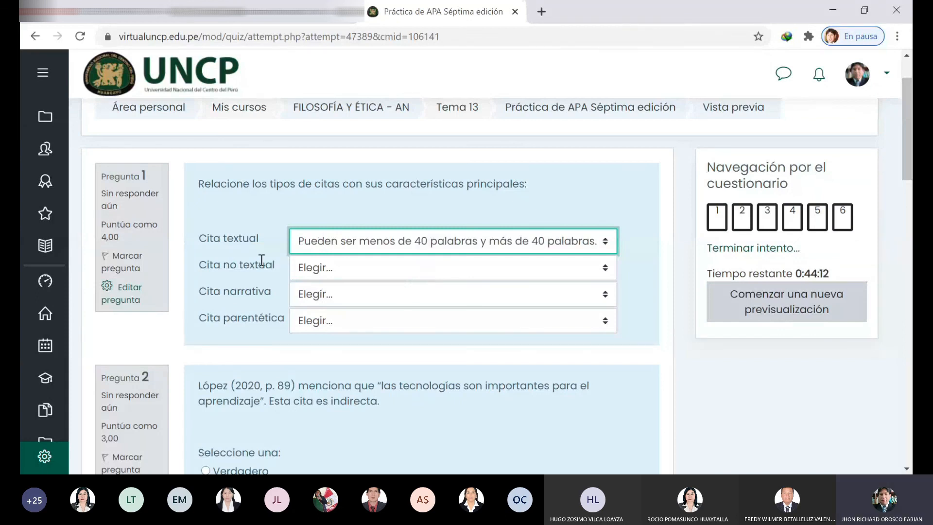
Match Cita no textual with "Generalmente son parafraseos", Cita narrativa with the énfasis en el autor answer and Cita parentética with énfasis en el contenido.
click(607, 270)
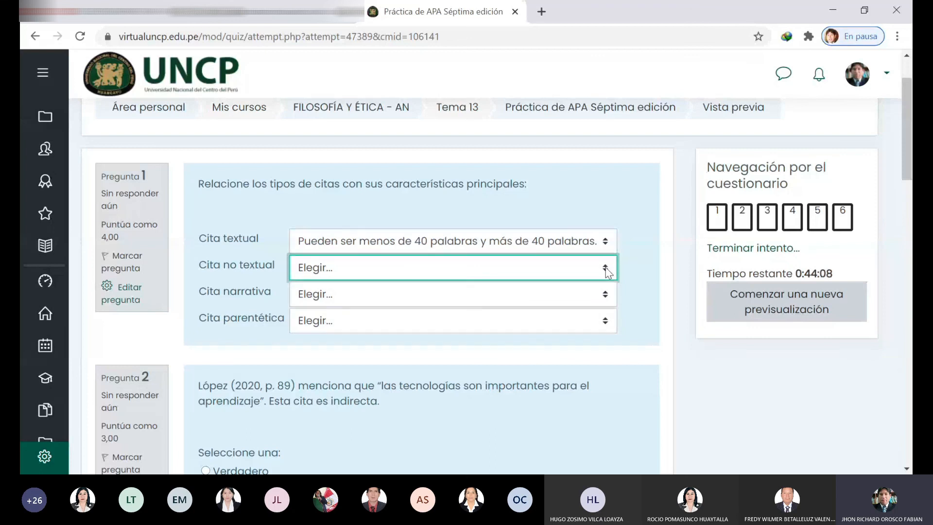
click(491, 356)
click(542, 299)
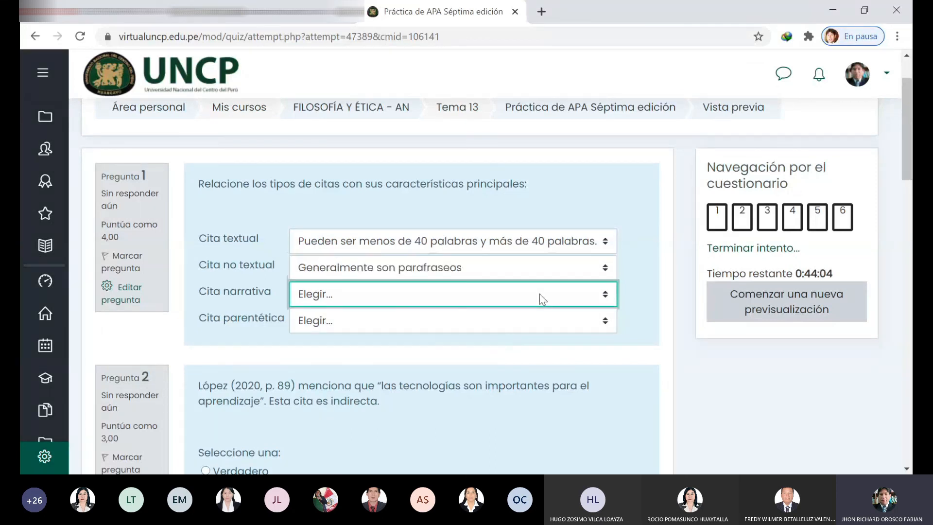
click(537, 347)
click(533, 325)
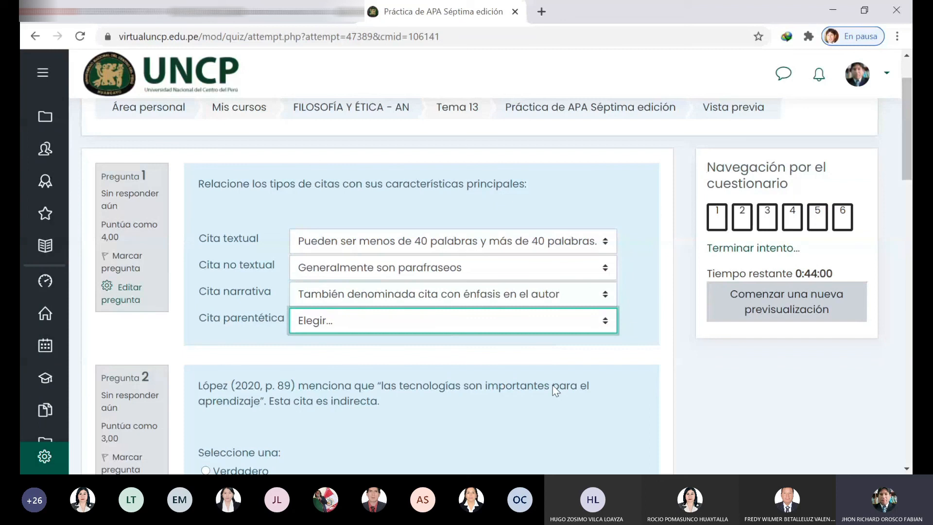
click(556, 390)
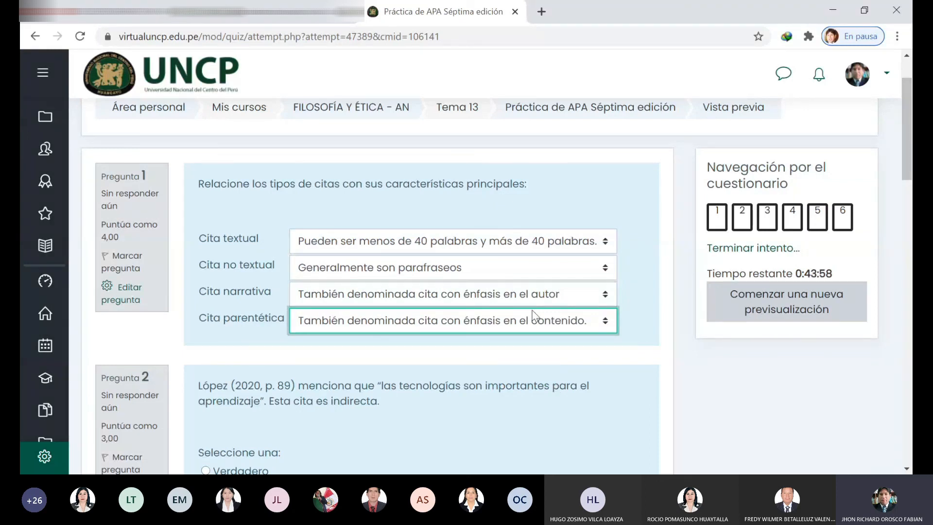
Answer the true/false question about the López (2020, p. 89) citation with Falso.
scroll(533, 316, down, 2)
scroll(397, 315, down, 2)
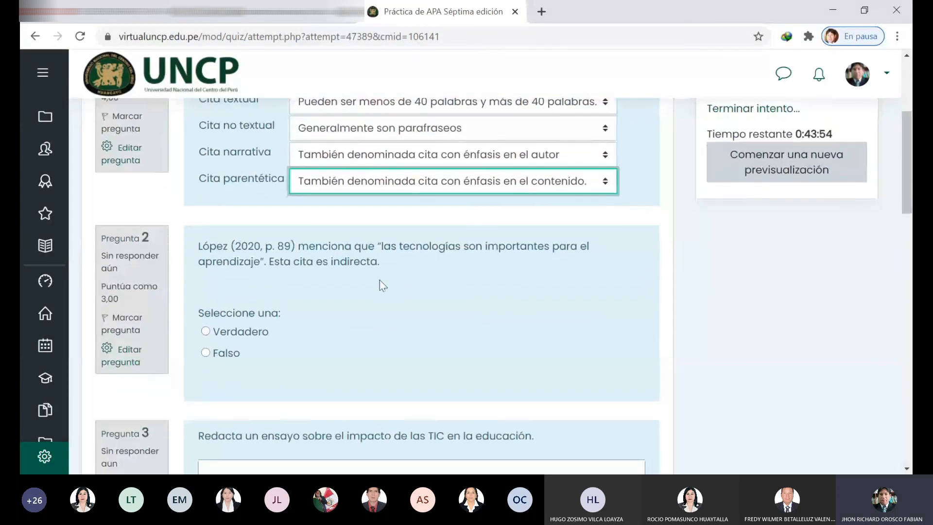
click(212, 354)
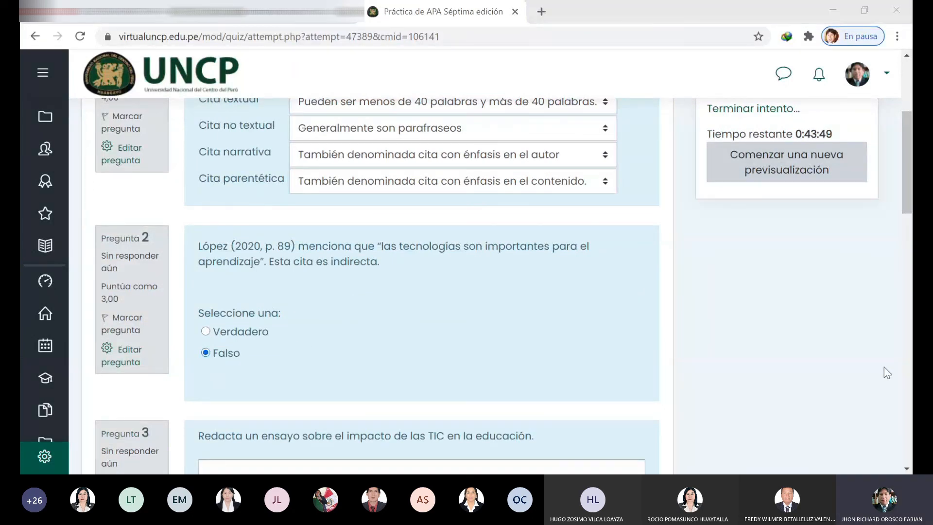
Fill the answer to the essay question on the impact of TIC with the numbers 1 to 10, one per line.
scroll(479, 312, down, 4)
click(390, 342)
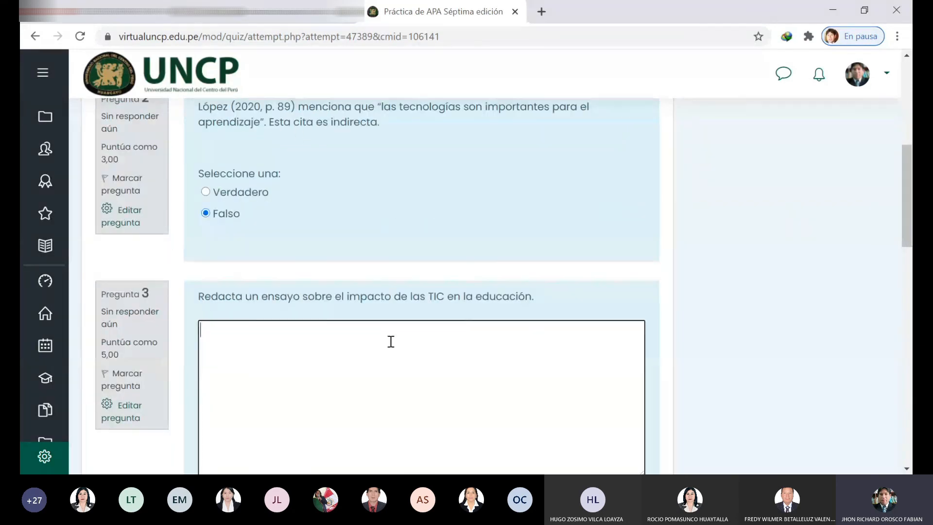
scroll(390, 342, down, 4)
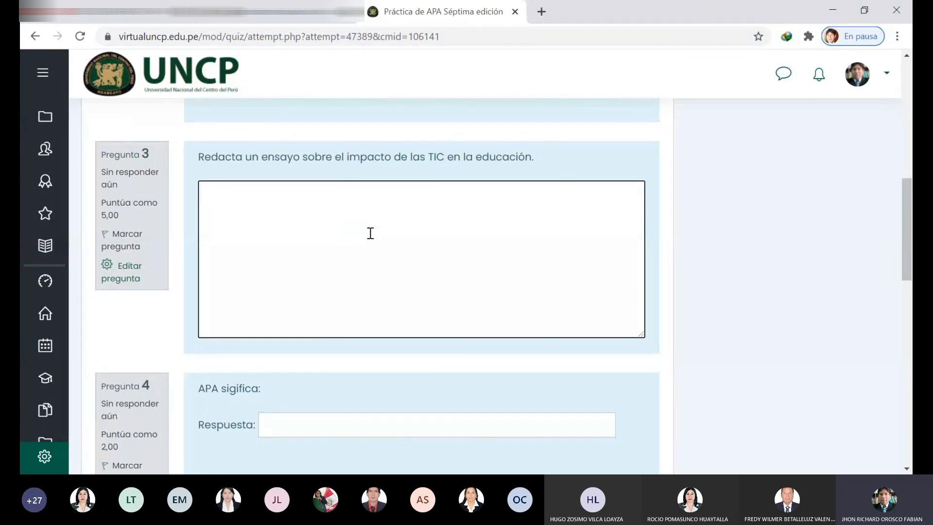
text(1)
key(Return)
text(2)
key(Return)
text(3)
key(Return)
text(4)
key(Return)
text(5)
key(Return)
text(6)
key(Return)
text(7)
key(Return)
text(8 )
text(9)
key(Return)
text(10)
Answer the short-answer question on what APA means with "Asociación Americana de Psicología".
scroll(372, 224, down, 1)
click(331, 357)
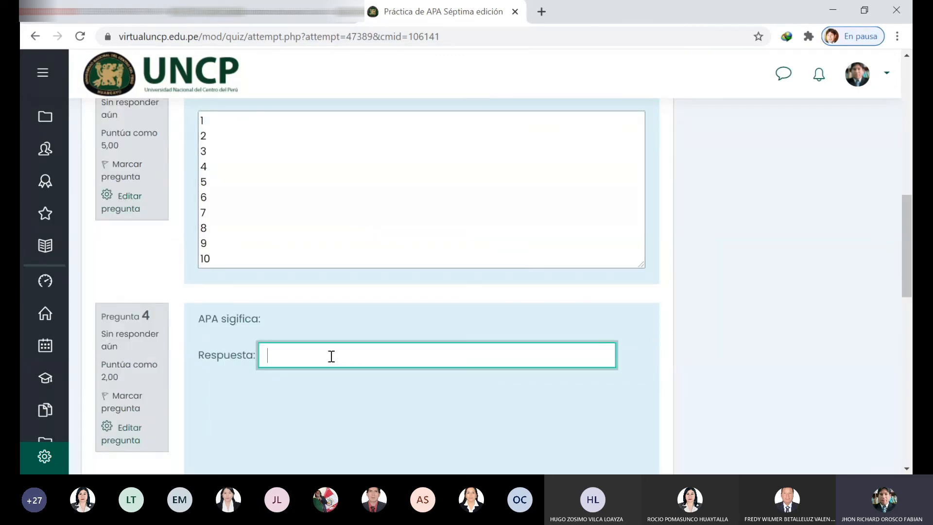
text(Asociación Americana de Psicologúa)
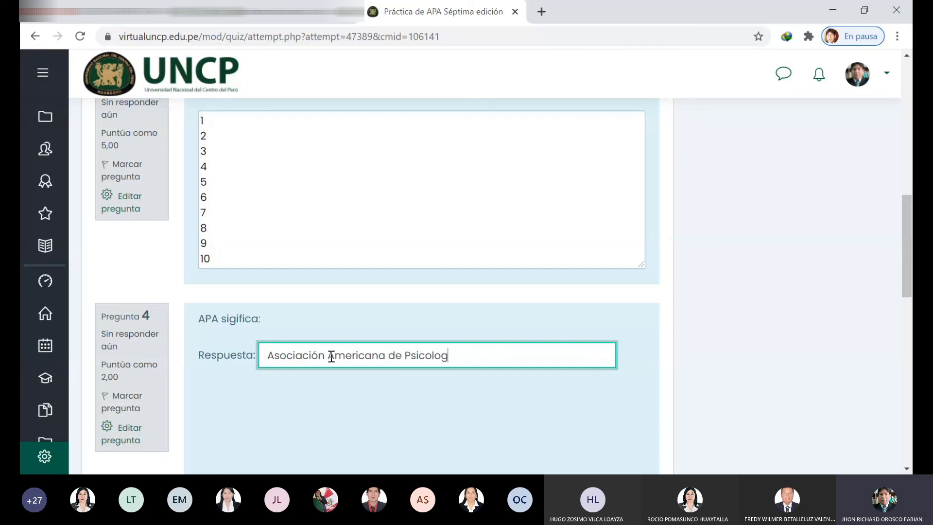
key(BackSpace)
key(BackSpace)
text(ía)
Answer the multiple-choice question about the cita directa with Literal and the 2 + 2 question with 4.
scroll(368, 329, down, 4)
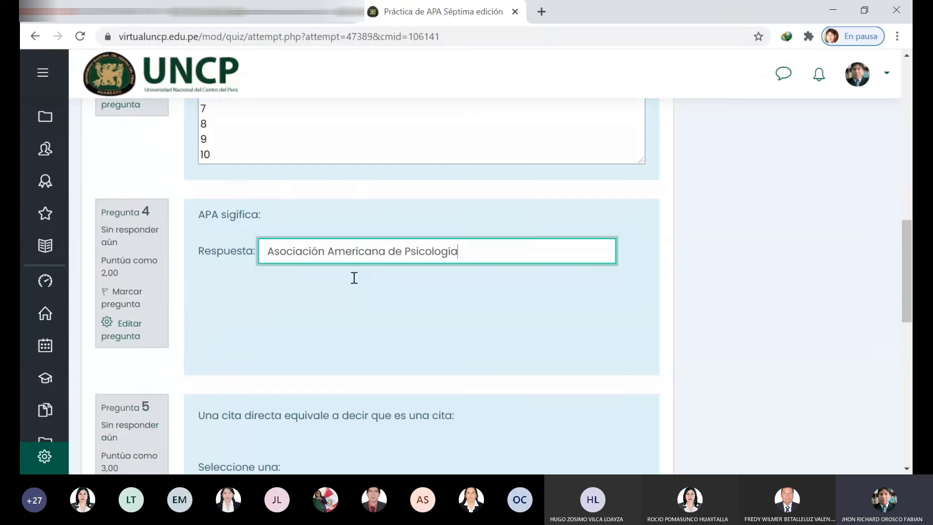
scroll(352, 343, down, 1)
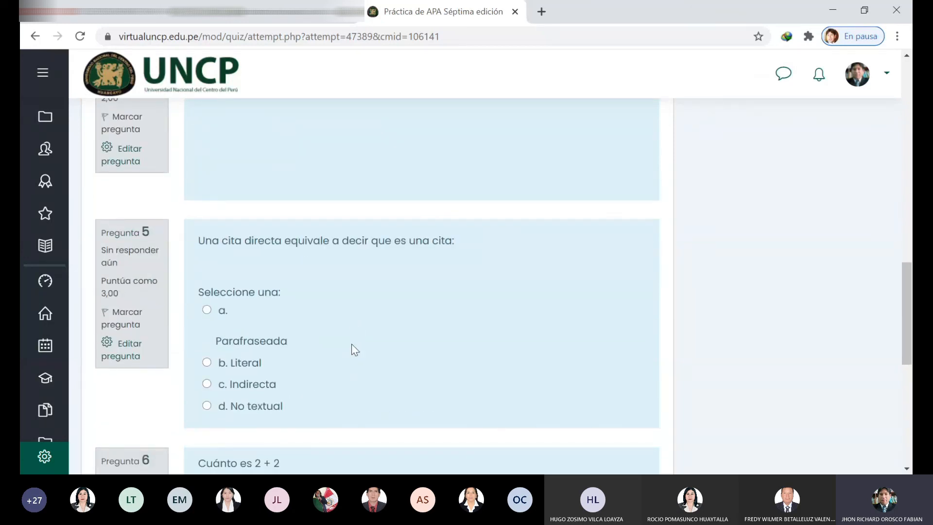
click(207, 362)
scroll(375, 354, down, 4)
click(325, 319)
text(4)
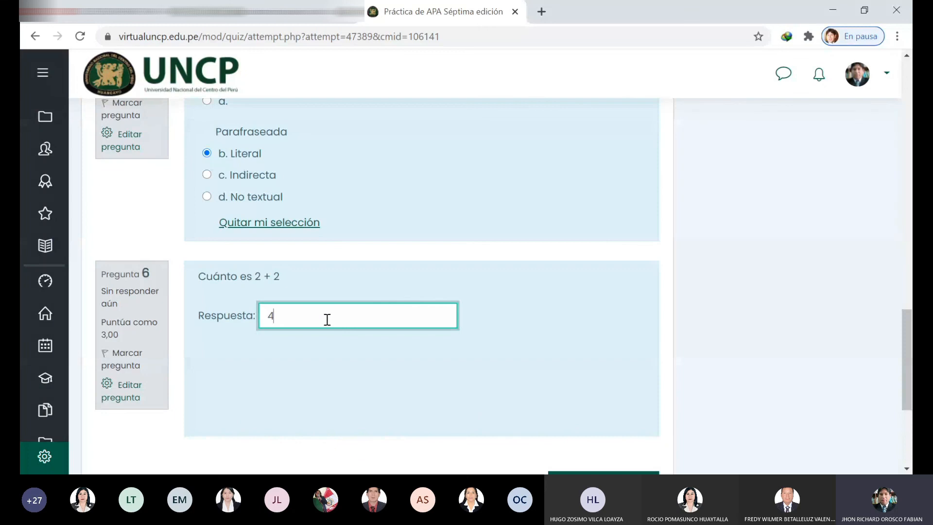
Check the answers across all six questions and end the attempt to reach its summary.
scroll(327, 320, down, 4)
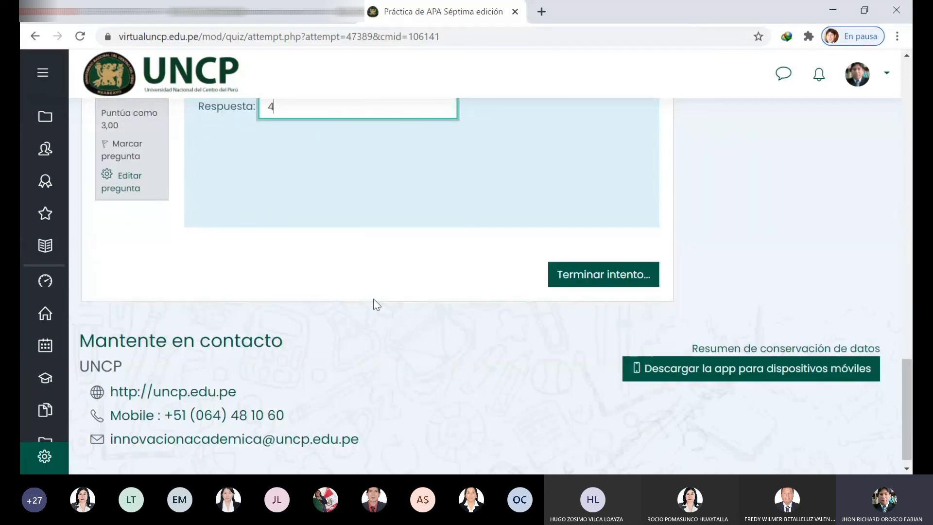
scroll(376, 305, up, 20)
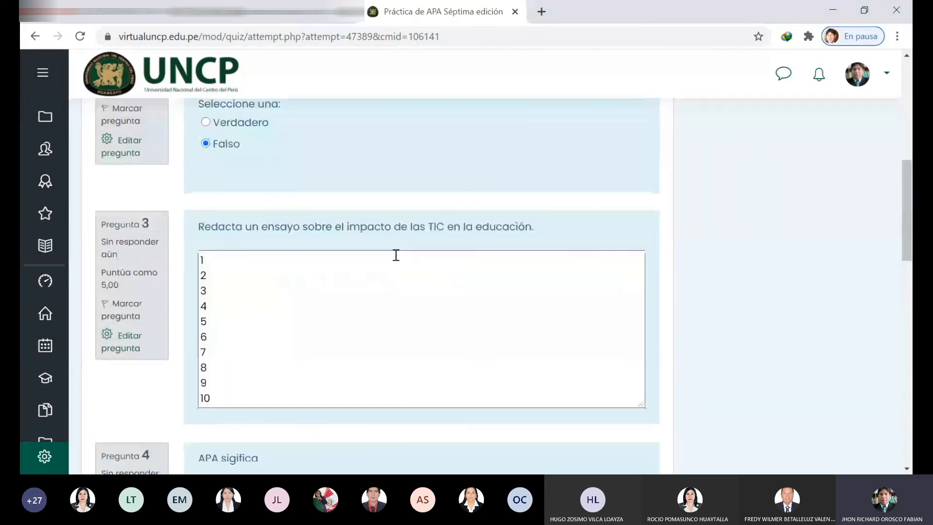
scroll(396, 258, down, 18)
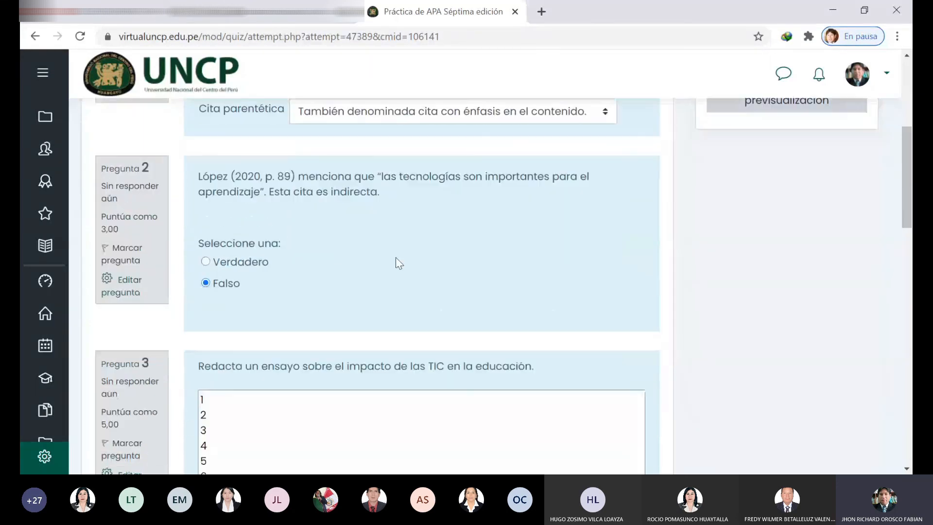
scroll(396, 266, down, 6)
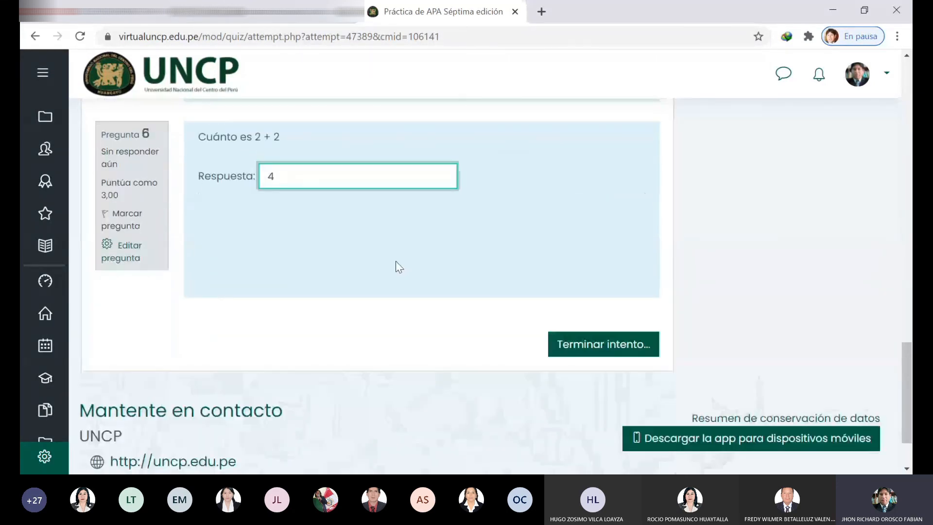
scroll(590, 260, up, 4)
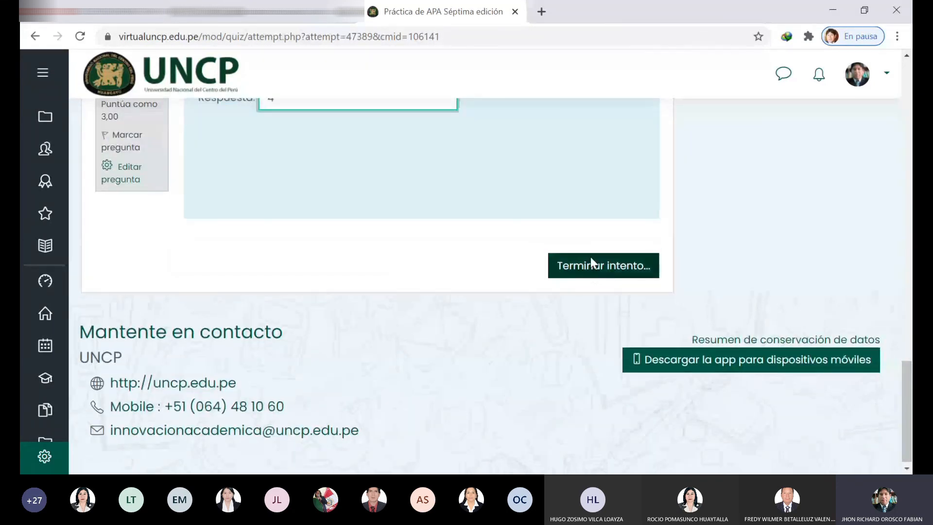
scroll(588, 258, up, 20)
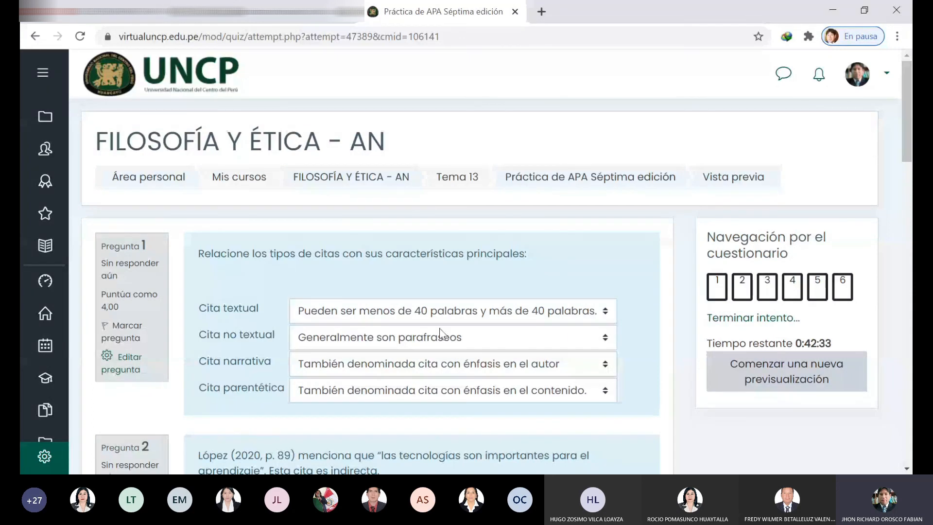
scroll(542, 323, down, 20)
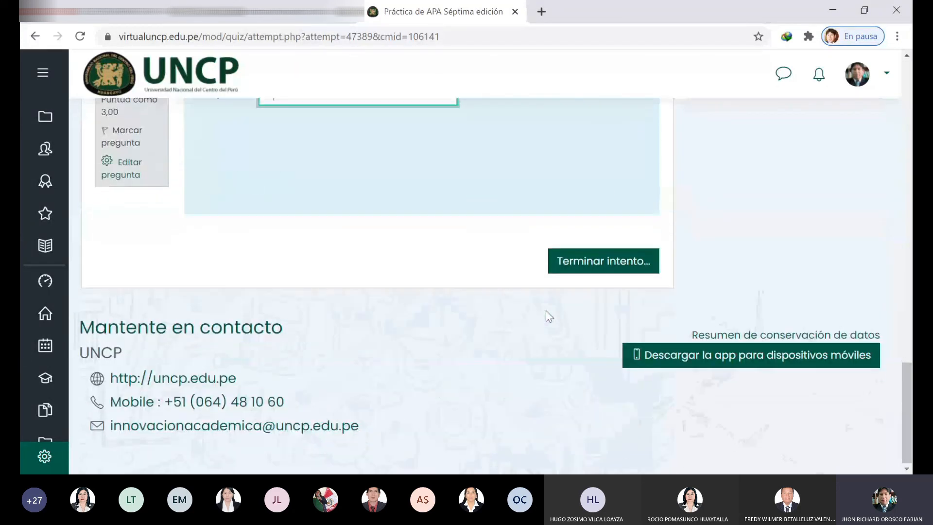
click(586, 265)
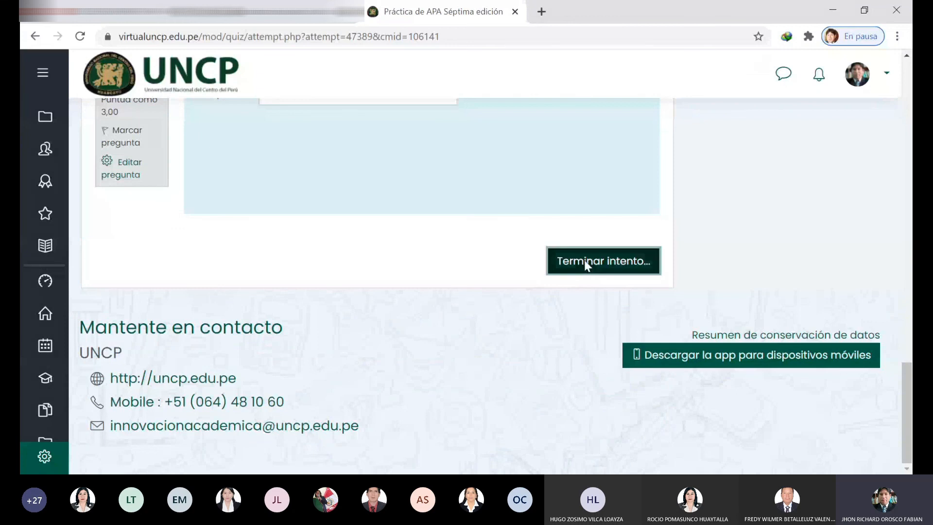
Check the saved status of each question in the attempt summary, then submit all answers and confirm the submission.
scroll(631, 267, up, 10)
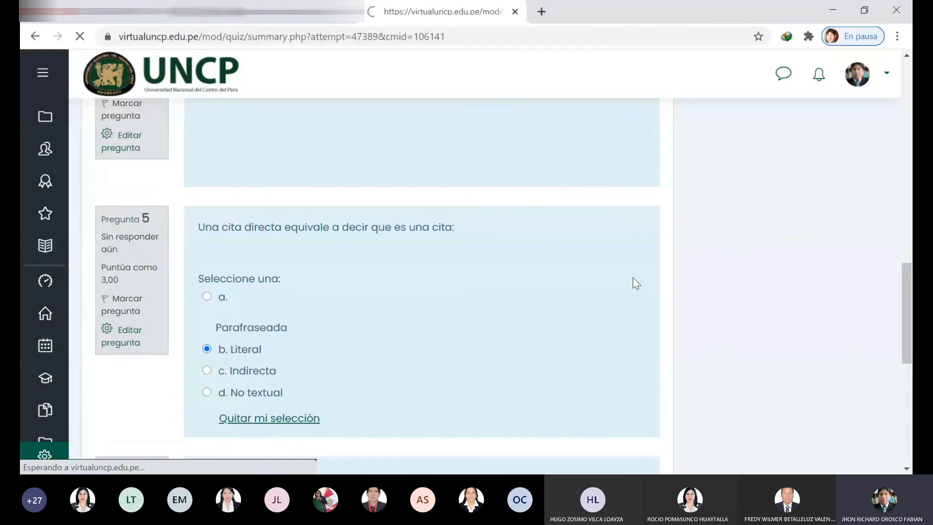
scroll(634, 282, down, 4)
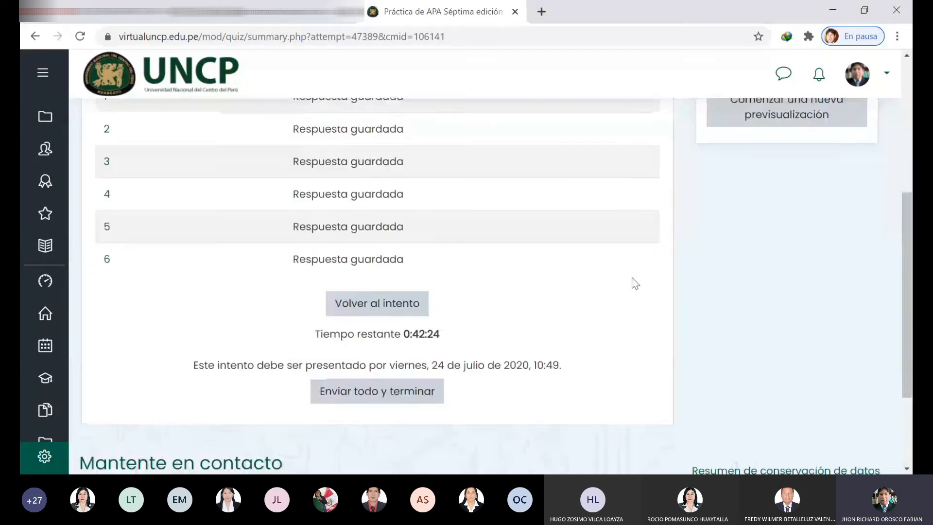
scroll(626, 278, up, 3)
scroll(324, 241, down, 2)
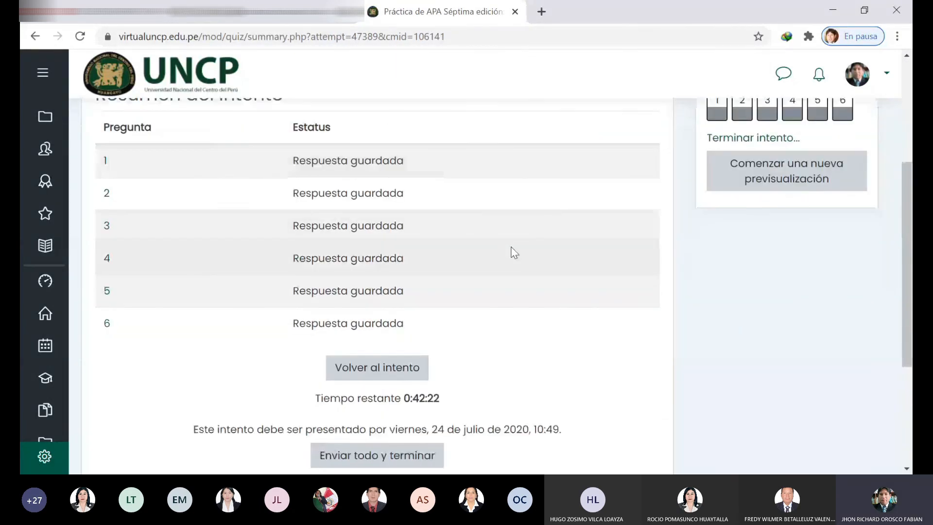
scroll(486, 291, down, 2)
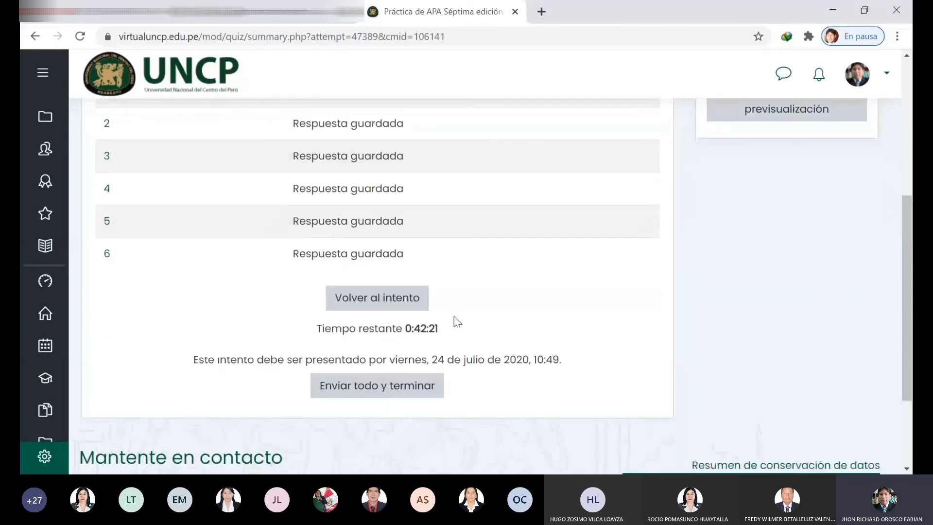
click(391, 389)
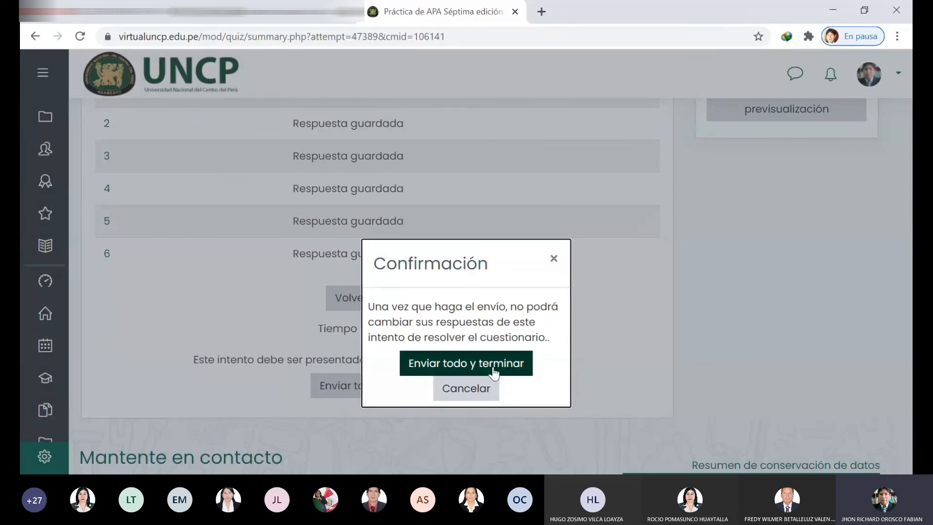
click(494, 371)
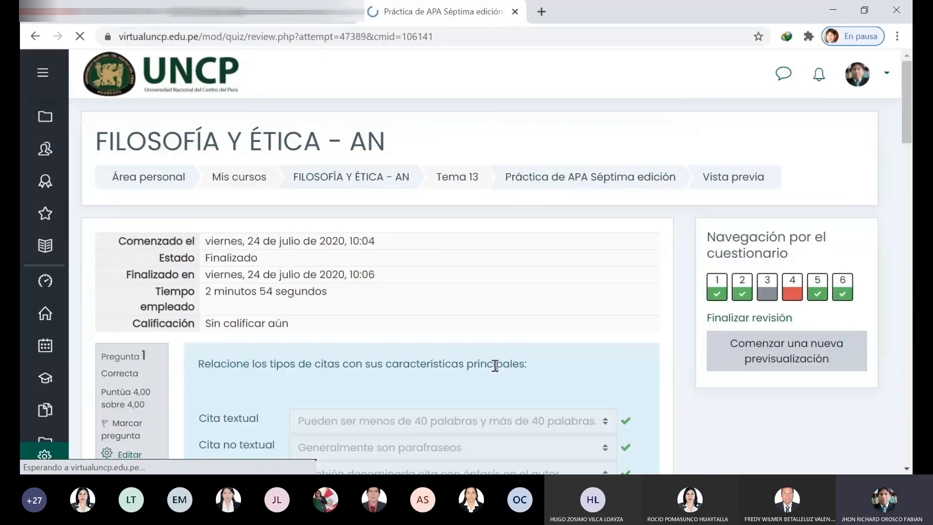
Examine the graded answers of the first questions and compare the APA meaning answer with the correct one.
scroll(494, 365, down, 3)
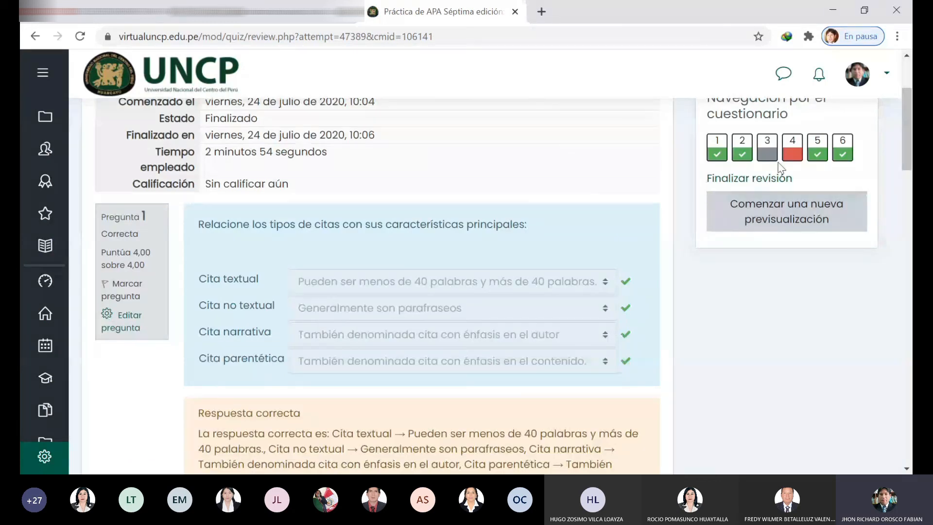
scroll(624, 297, down, 10)
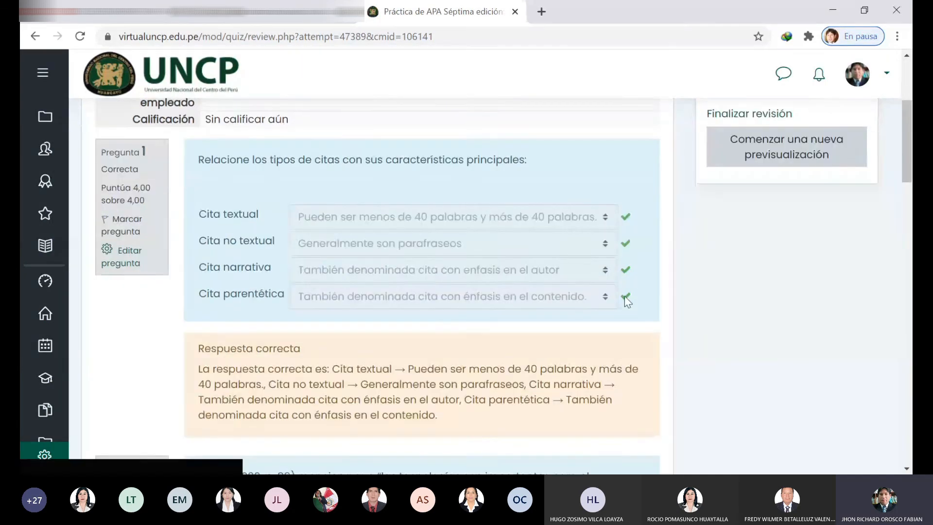
scroll(623, 297, down, 5)
drag(471, 201, 275, 200)
click(319, 234)
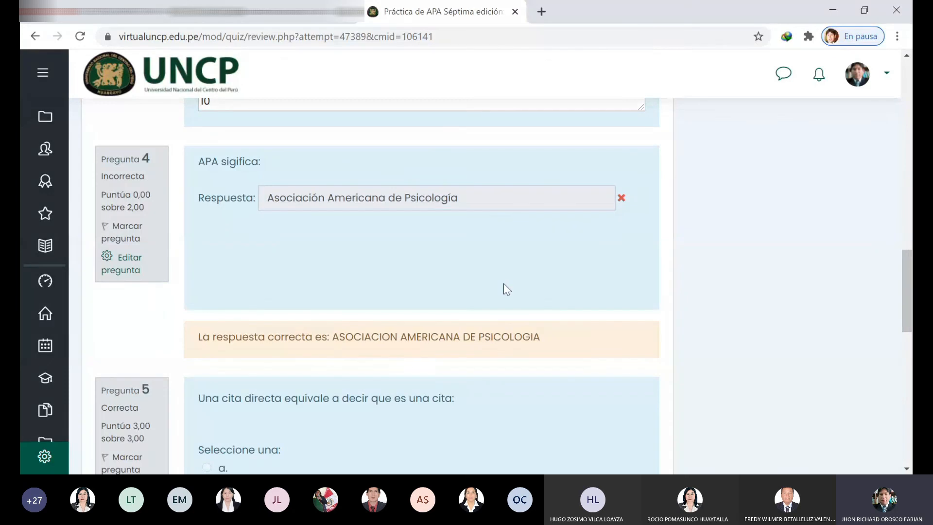
Review the attempt's overall grade status, the marks of questions 1 and 2, and the essay awaiting grading.
scroll(503, 284, up, 8)
scroll(505, 284, up, 5)
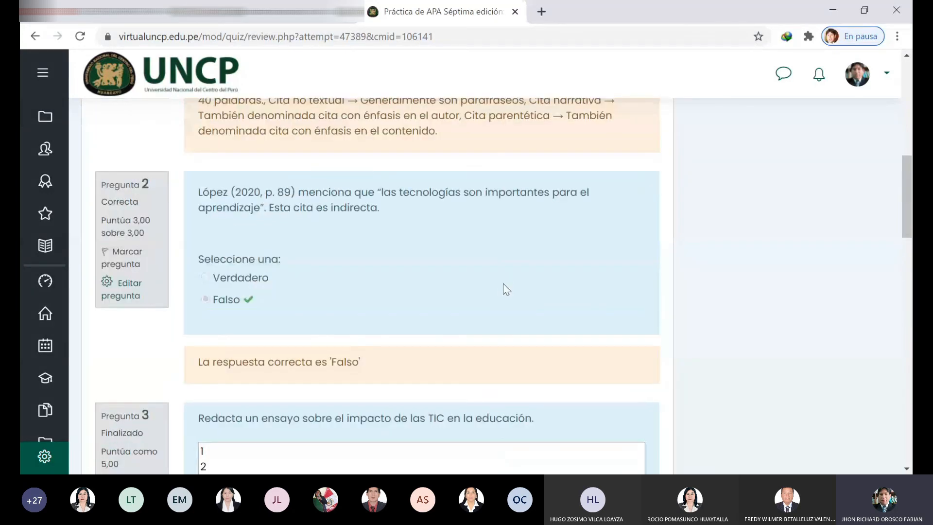
scroll(507, 282, up, 5)
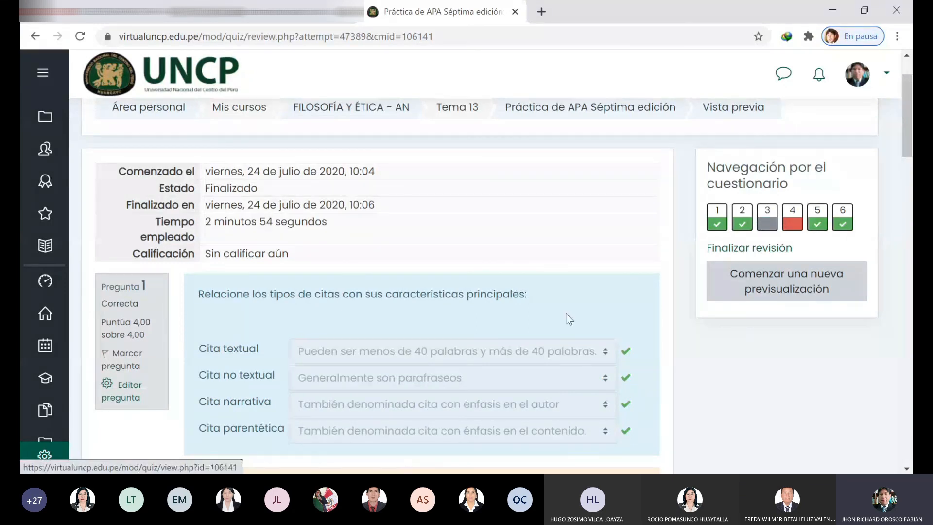
scroll(569, 319, down, 10)
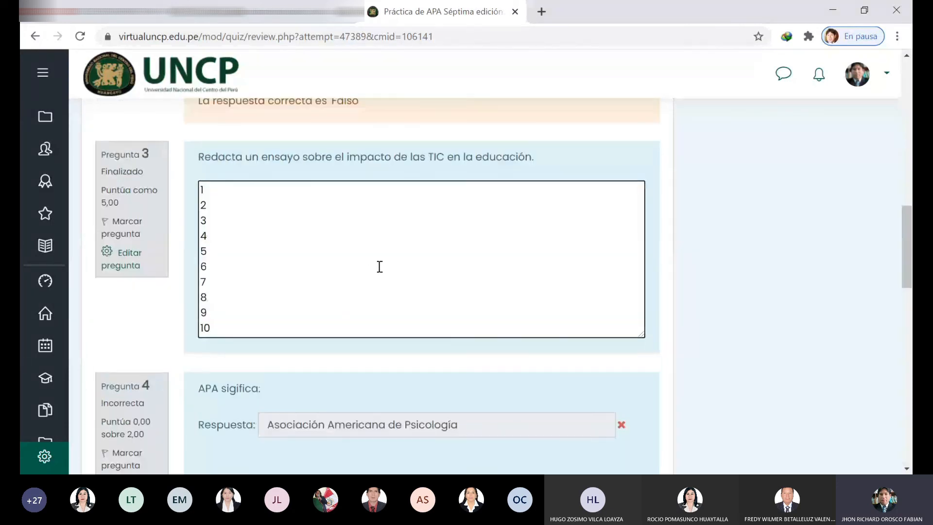
scroll(477, 260, up, 7)
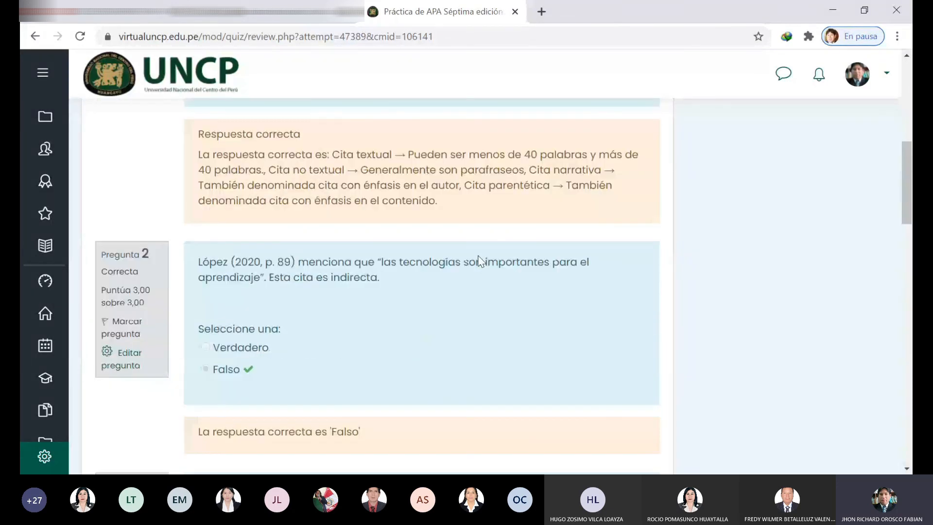
scroll(481, 258, down, 3)
scroll(529, 238, up, 4)
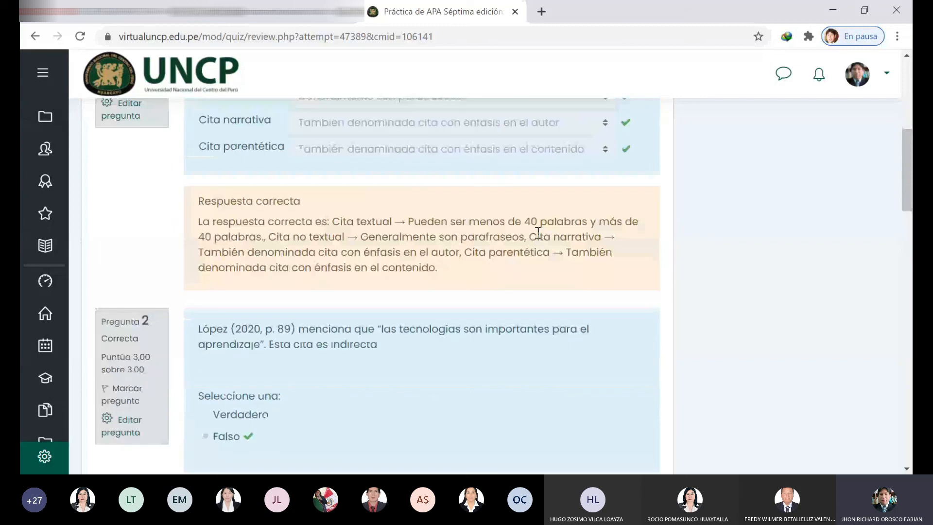
scroll(538, 232, up, 4)
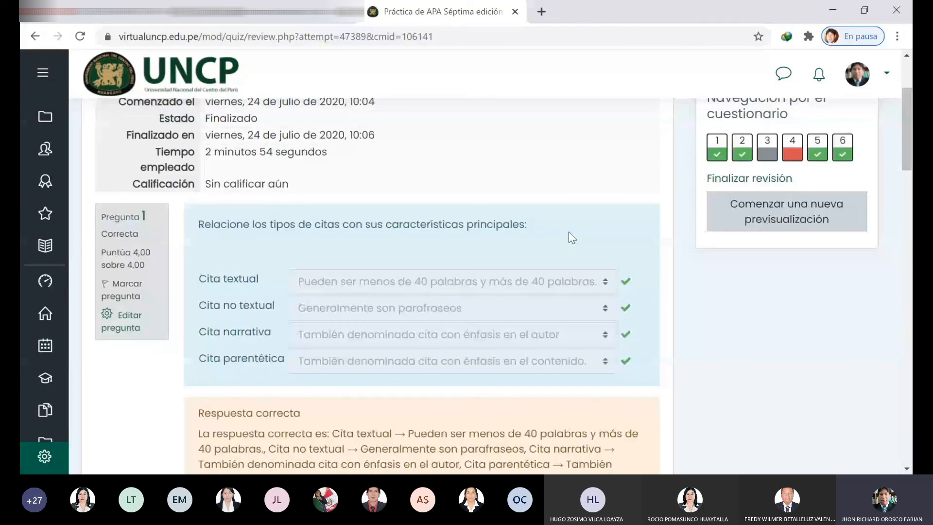
scroll(572, 237, up, 3)
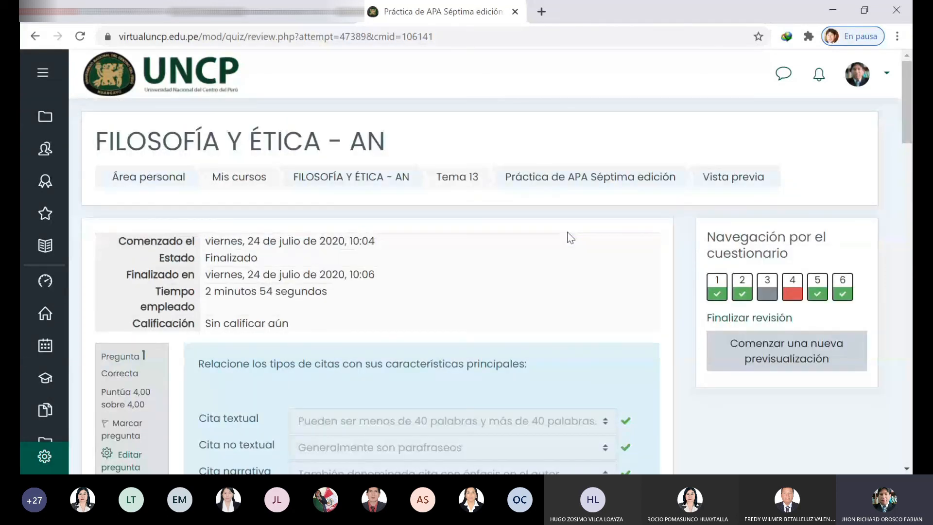
scroll(568, 235, down, 10)
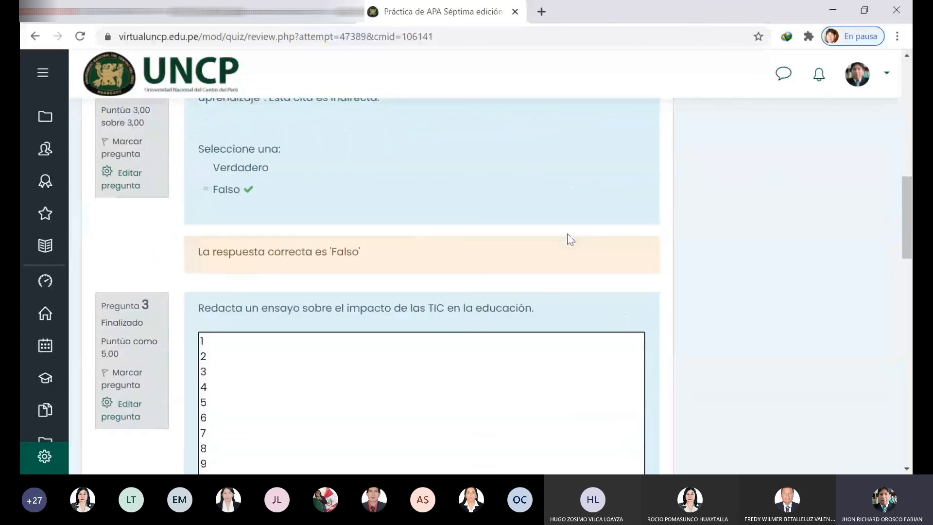
scroll(567, 233, up, 8)
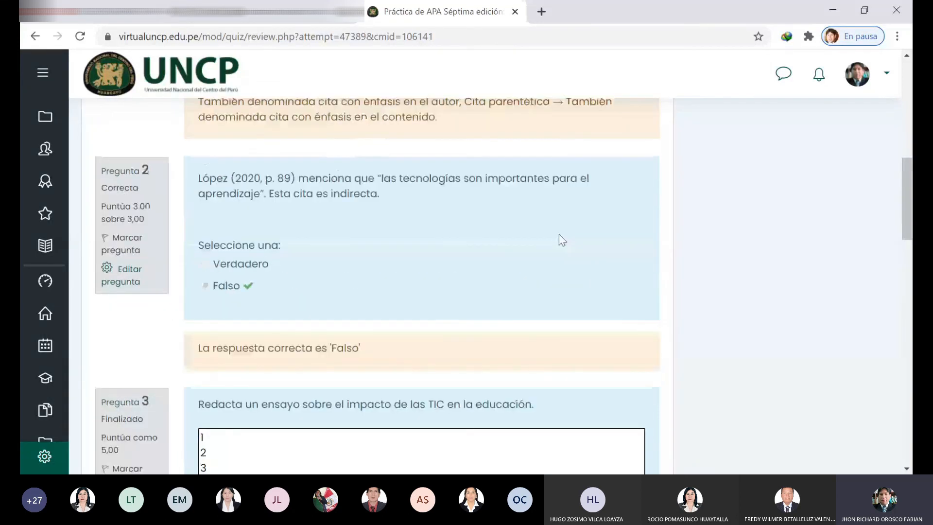
scroll(563, 240, up, 5)
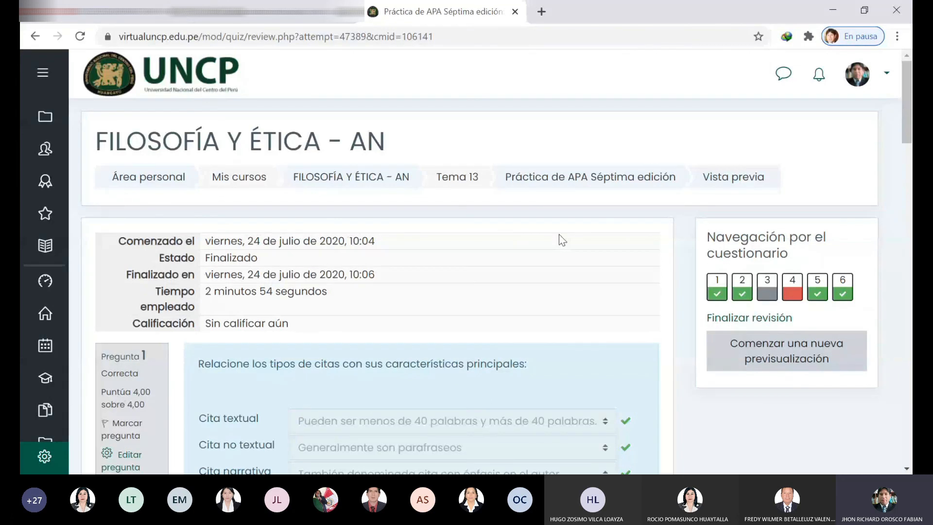
Return to the FILOSOFÍA Y ÉTICA - AN course page and go to the Tema 13 section containing the quiz.
click(354, 185)
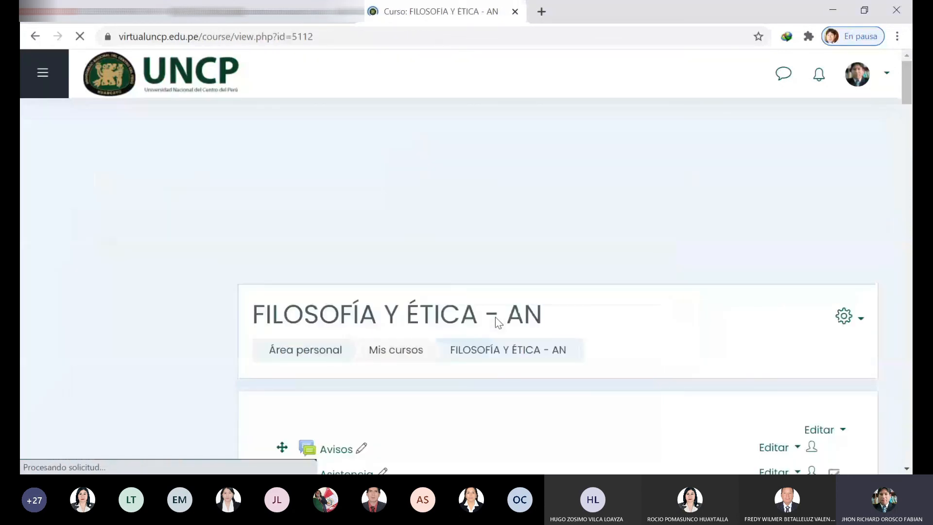
scroll(500, 321, down, 20)
scroll(506, 328, down, 20)
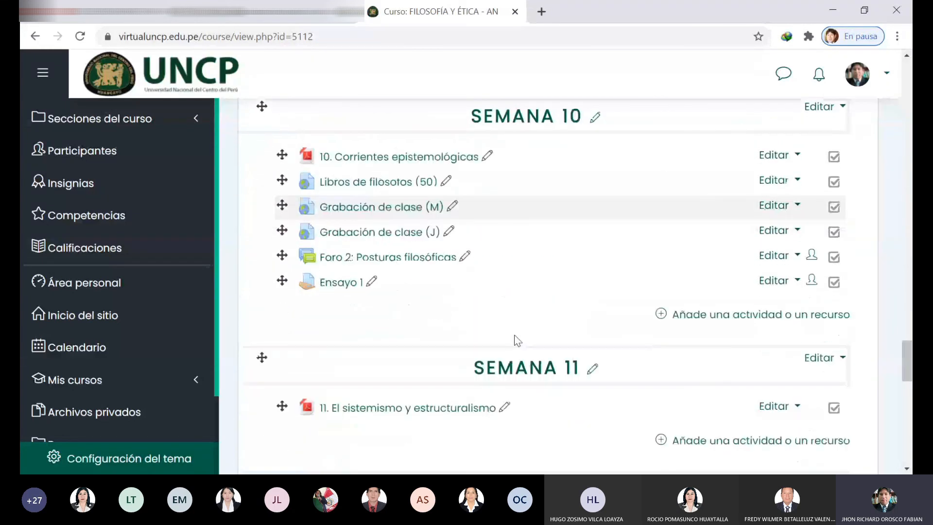
scroll(516, 340, down, 10)
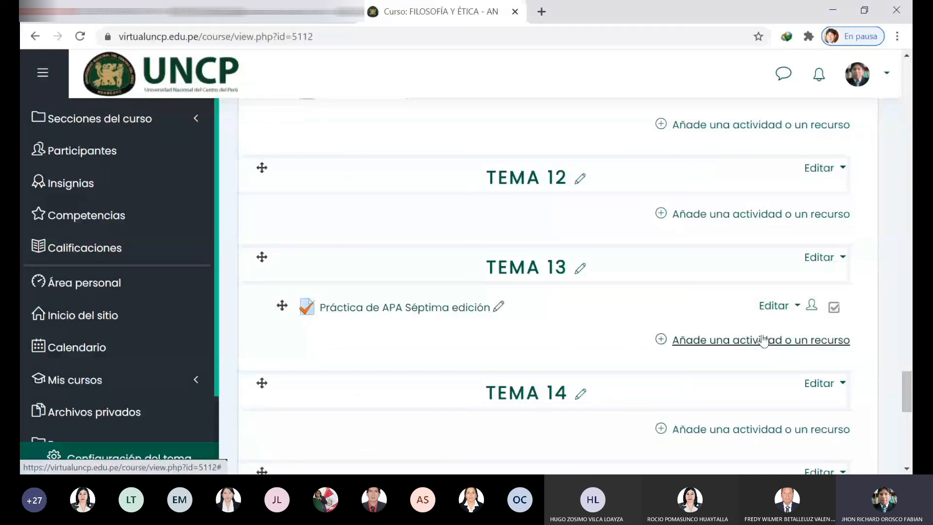
Open the Práctica de APA Séptima edición quiz and check its allowed attempts, opening and closing times, and time limit.
click(407, 311)
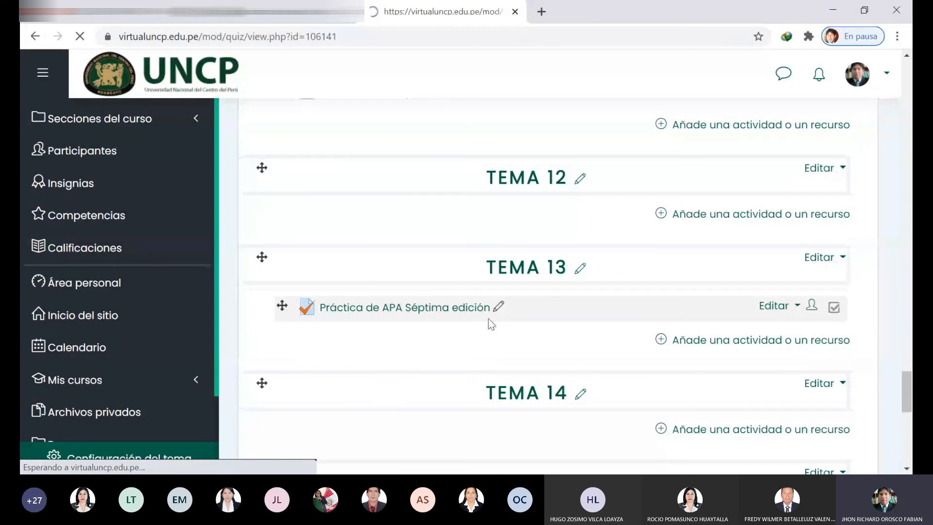
scroll(568, 294, down, 1)
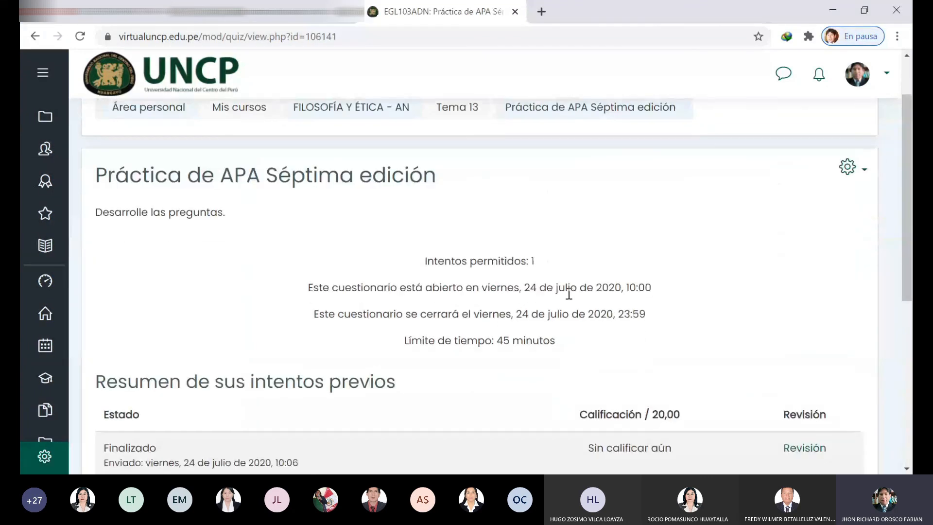
scroll(374, 314, up, 3)
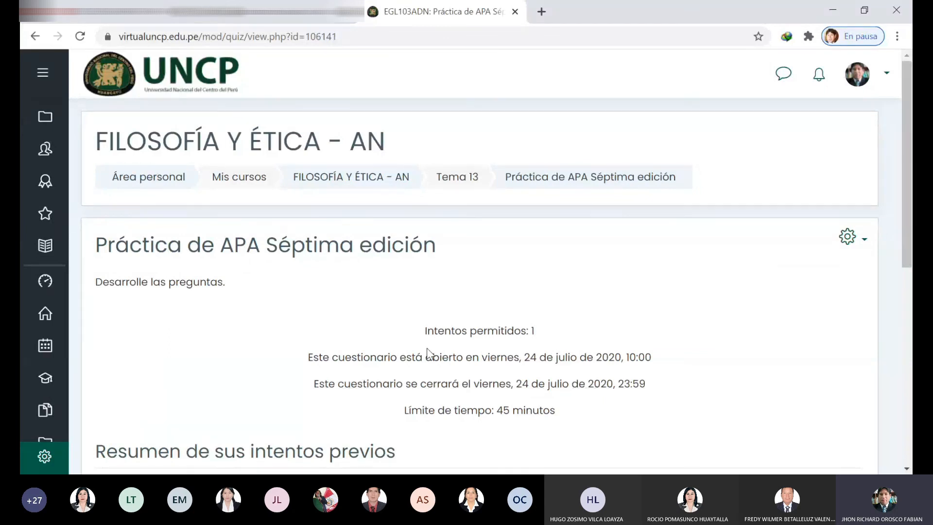
Open the quiz's question editing page and review its list of questions, their marks and the maximum grade.
click(865, 243)
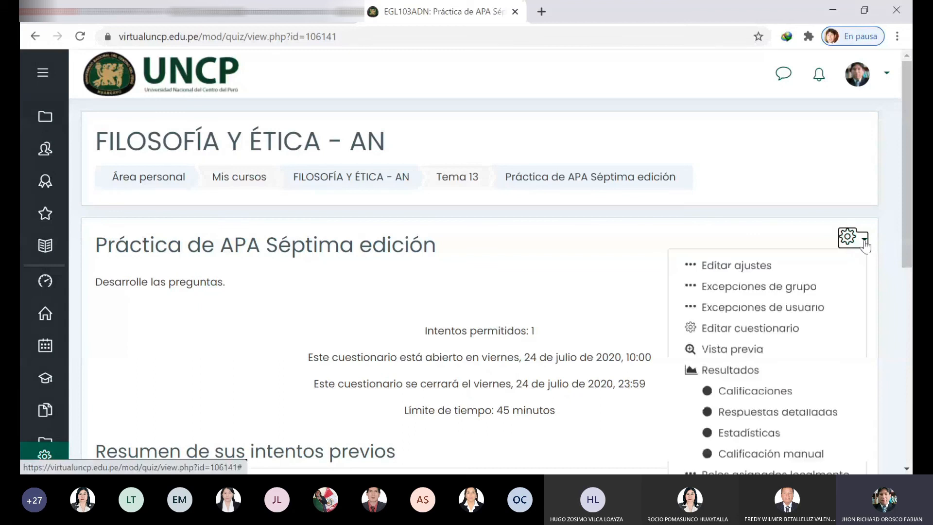
click(748, 332)
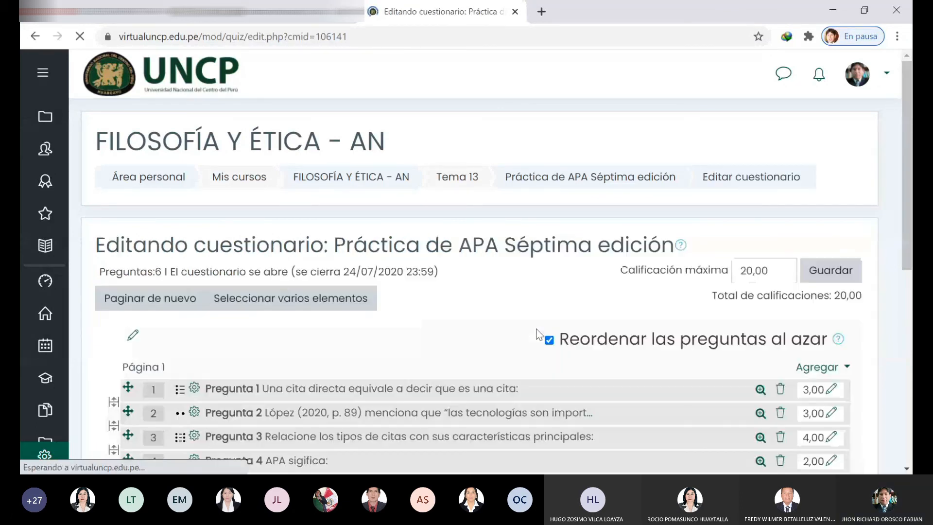
scroll(538, 334, down, 4)
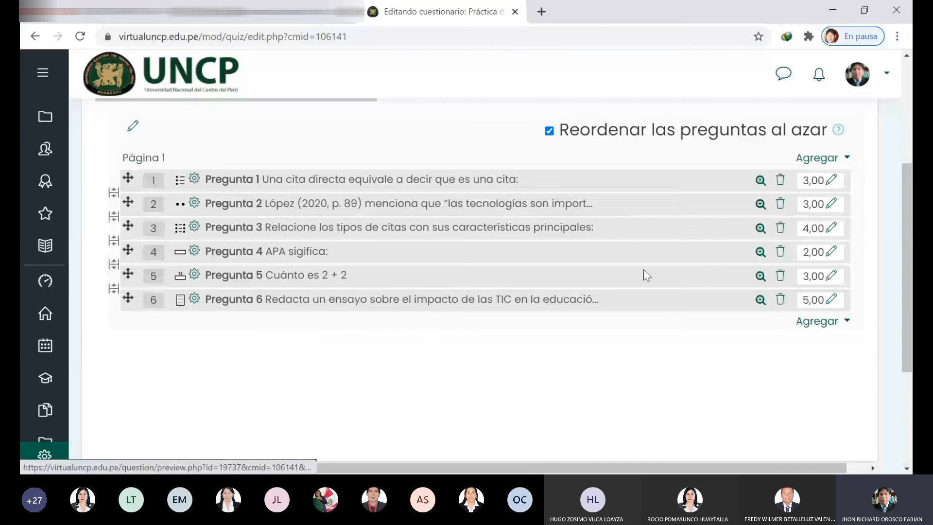
scroll(620, 314, up, 2)
scroll(620, 320, up, 1)
scroll(618, 320, up, 2)
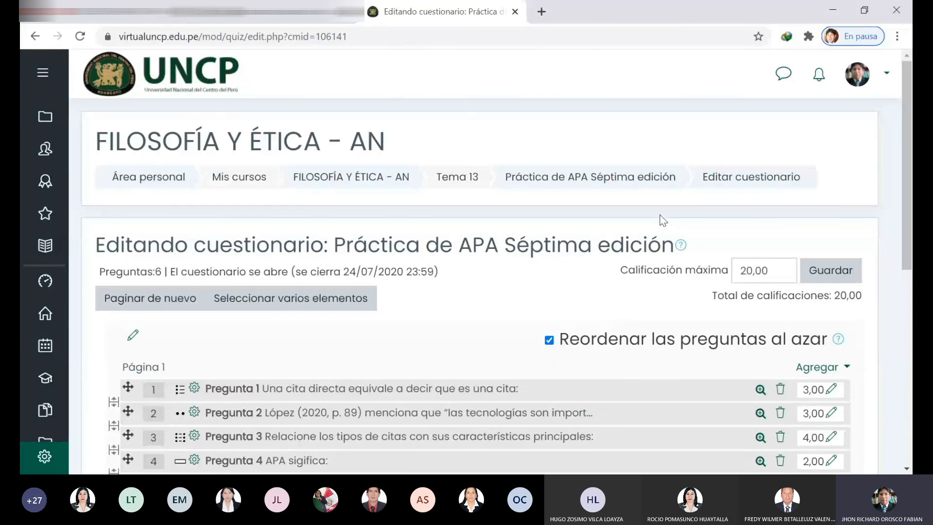
Return to the FILOSOFÍA Y ÉTICA - AN course page and open the editing options of the Tema 13 quiz.
click(388, 183)
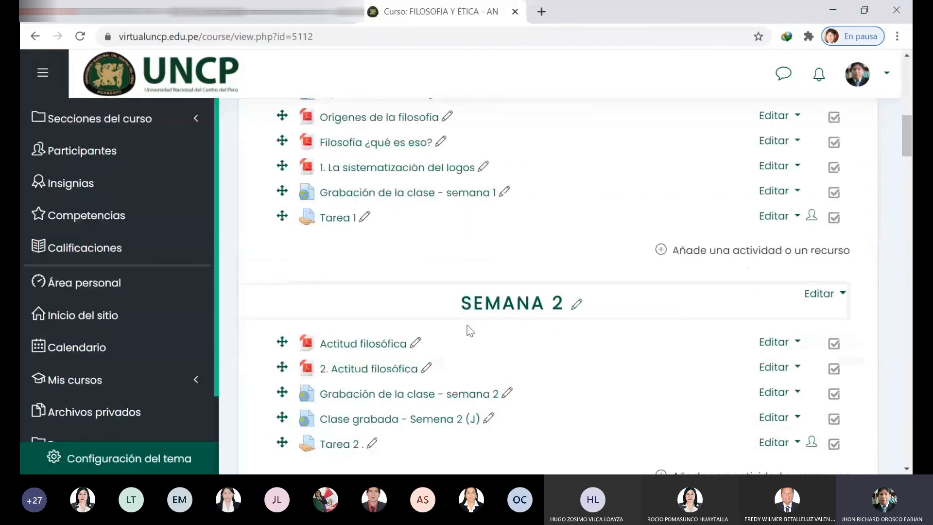
scroll(470, 330, down, 20)
scroll(470, 330, down, 20)
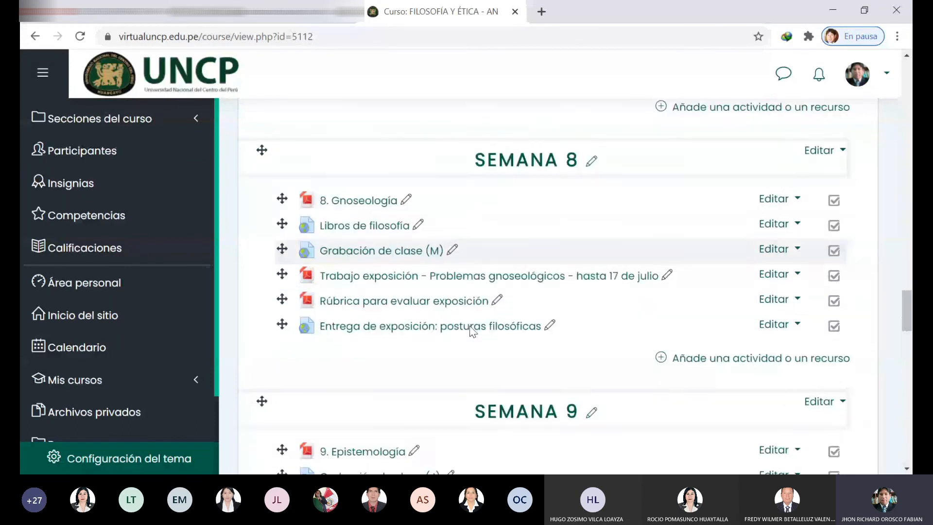
scroll(777, 270, up, 3)
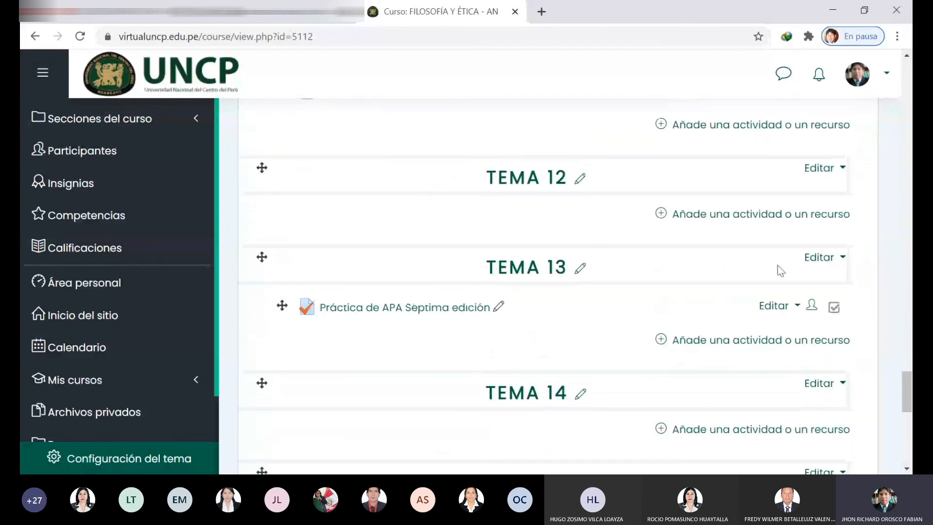
click(795, 306)
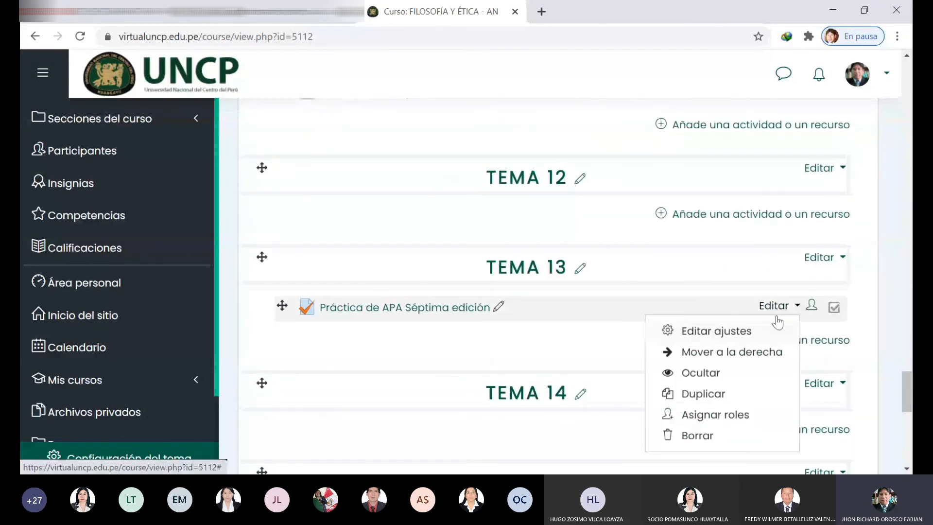